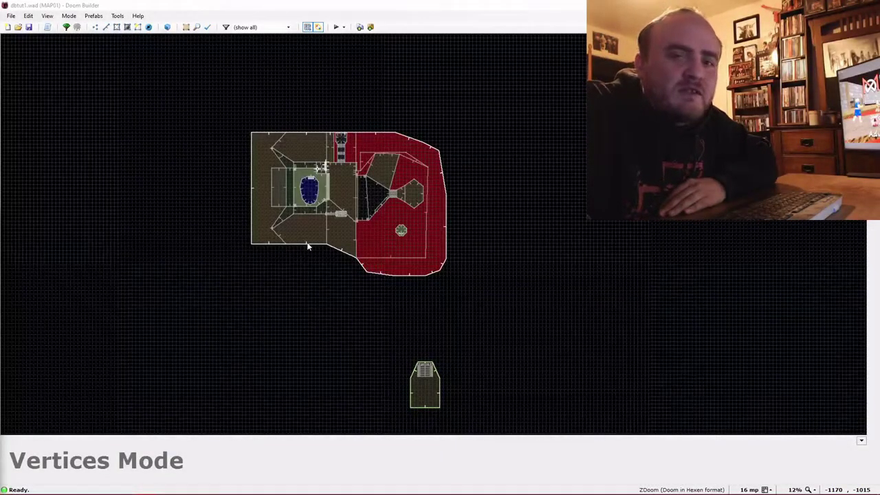
- Test-run the map and play from the start platform up the stairs through the building, shooting the enemy there
{"action": "scroll", "coordinate": [309, 244], "scroll_direction": "up", "scroll_amount": 1}
{"action": "scroll", "coordinate": [355, 204], "scroll_direction": "up", "scroll_amount": 1}
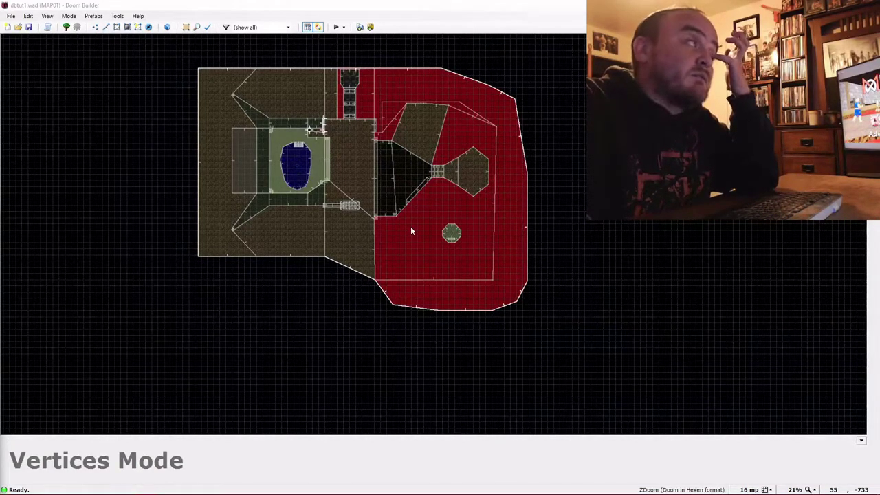
{"action": "left_click", "coordinate": [337, 28]}
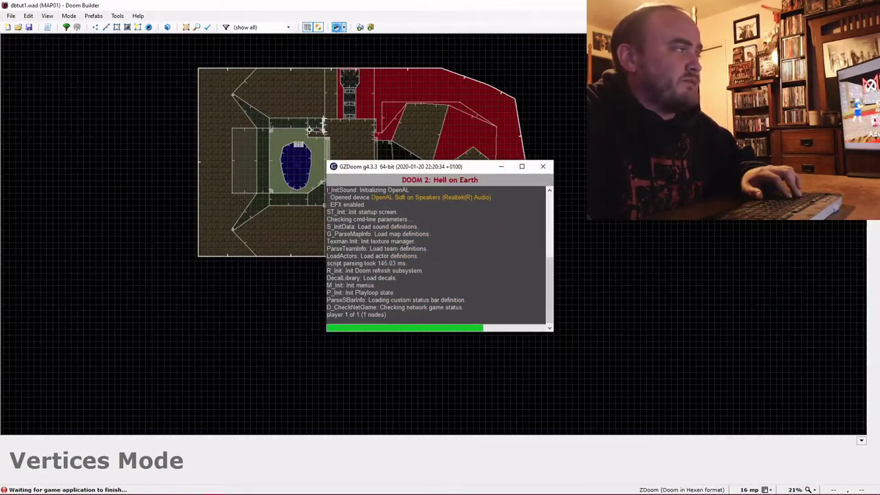
{"action": "key", "text": "w"}
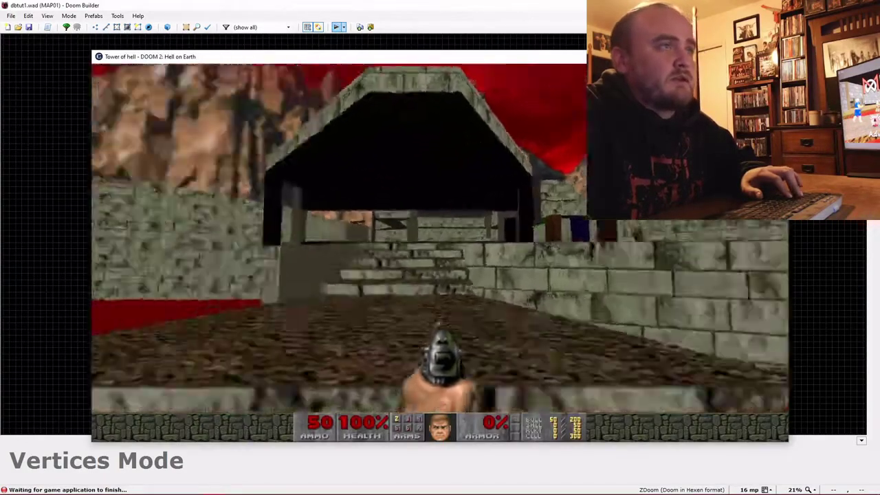
{"action": "key", "text": "w"}
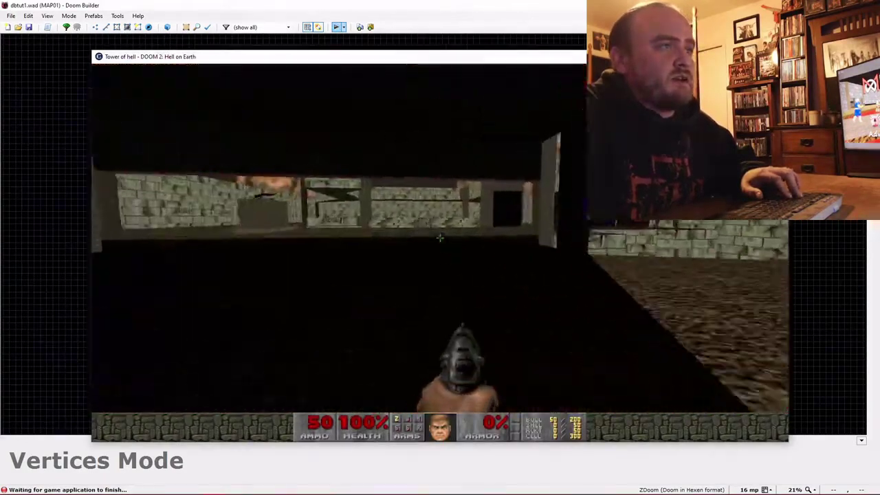
{"action": "key", "text": "w"}
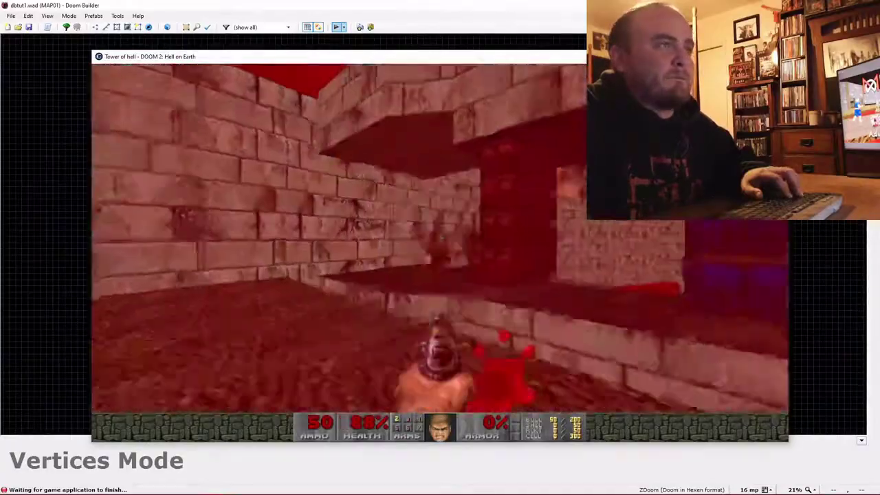
{"action": "left_click", "coordinate": [439, 253]}
{"action": "key", "text": "w"}
{"action": "left_click", "coordinate": [440, 238]}
{"action": "left_click", "coordinate": [440, 238]}
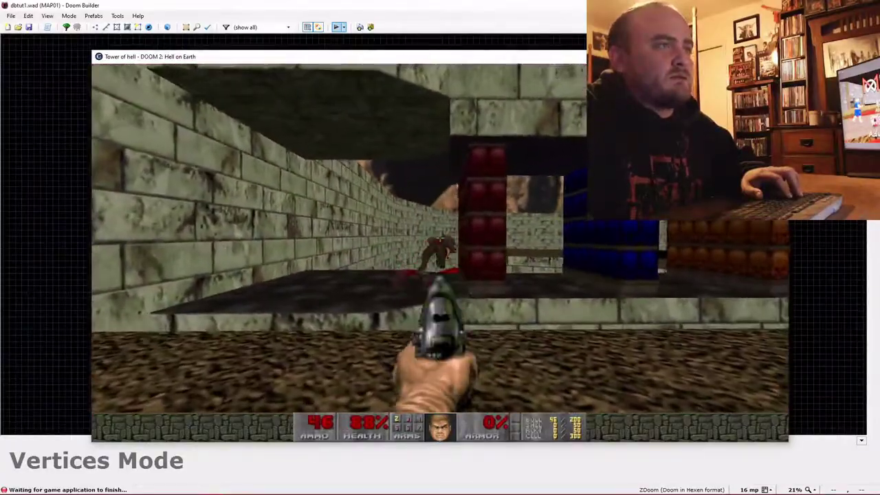
{"action": "key", "text": "w"}
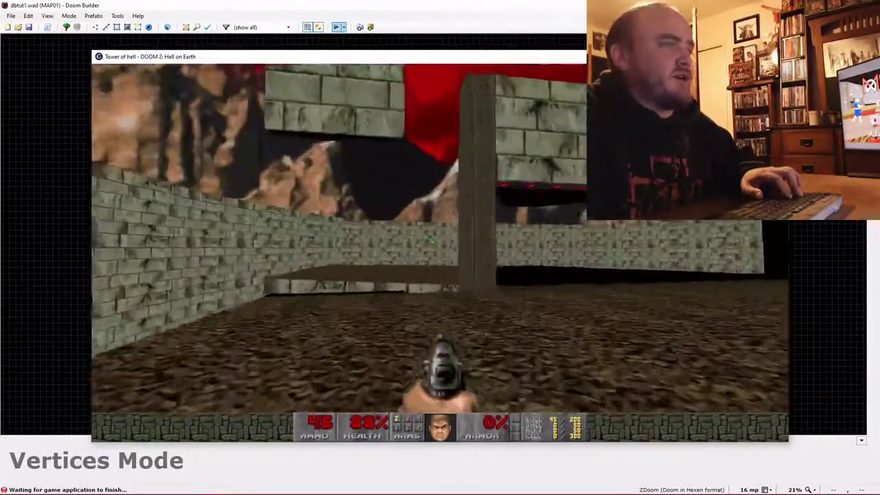
- Walk around the blood-filled outer area in the test game to examine its layout, and quit the test
{"action": "key", "text": "w"}
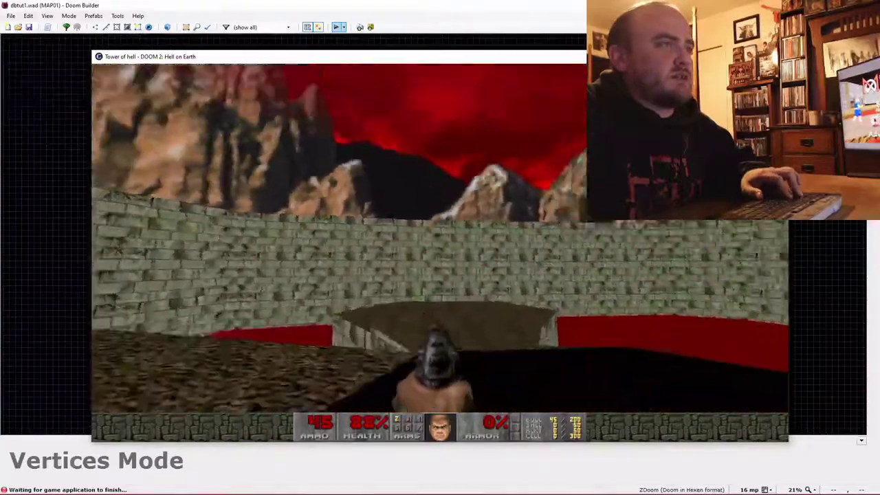
{"action": "key", "text": "w"}
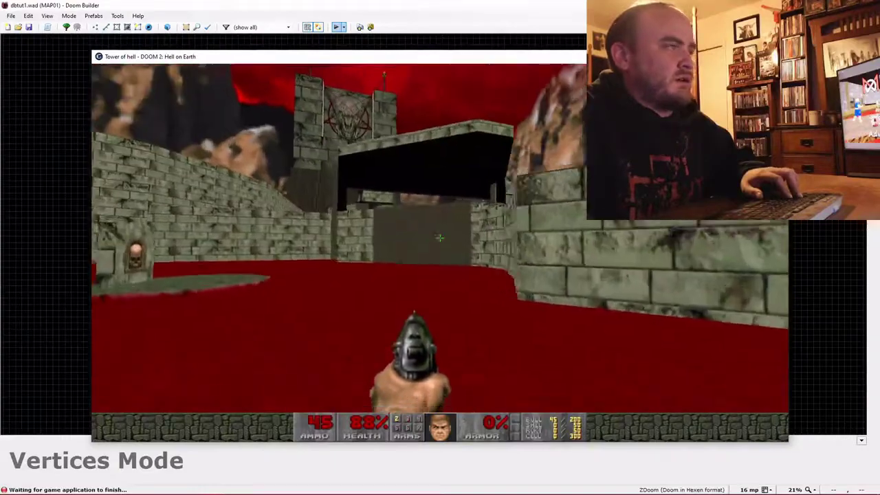
{"action": "key", "text": "s"}
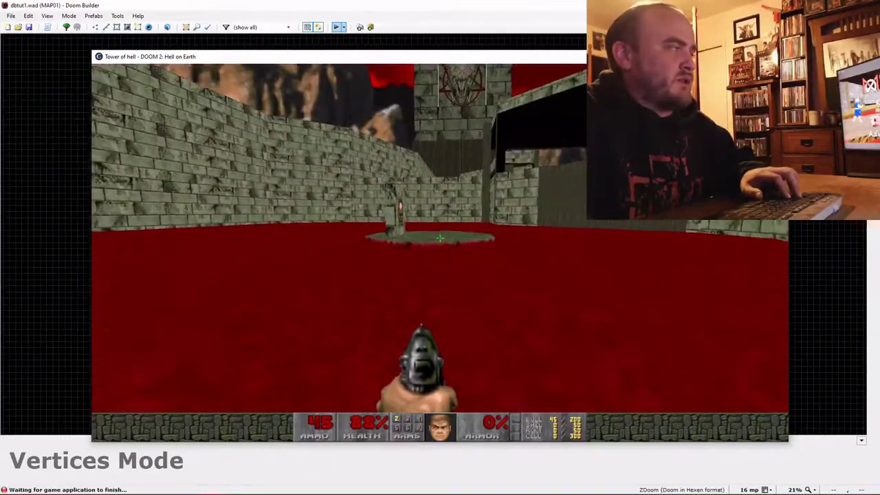
{"action": "key", "text": "w"}
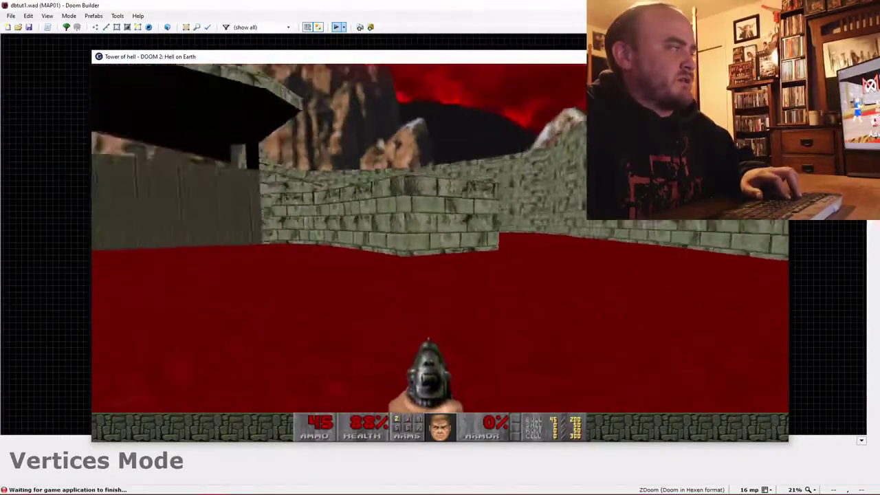
{"action": "key", "text": "w"}
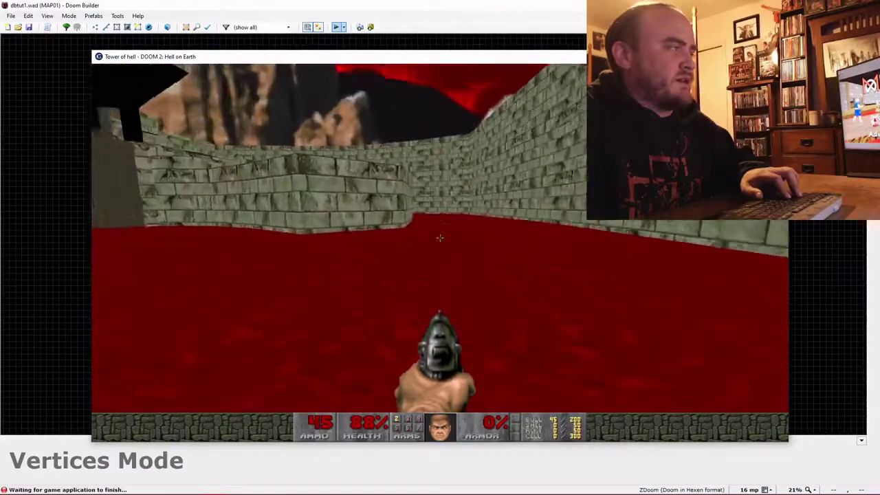
{"action": "key", "text": "w"}
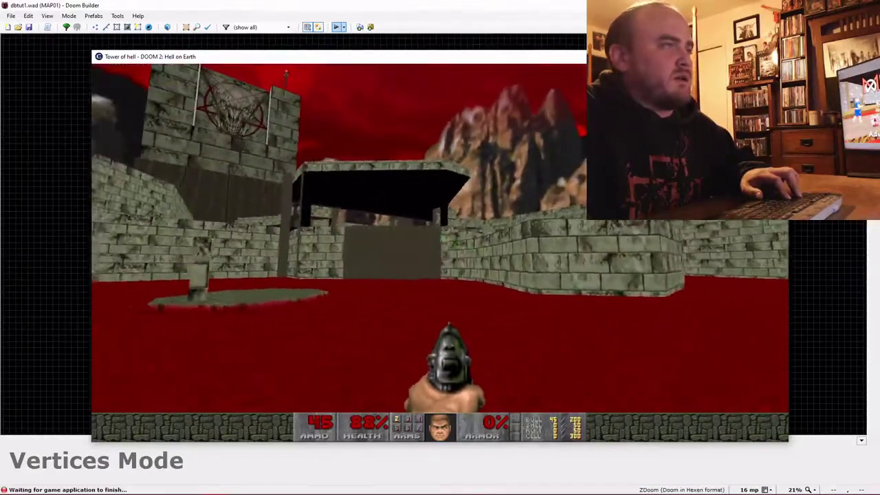
{"action": "key", "text": "w"}
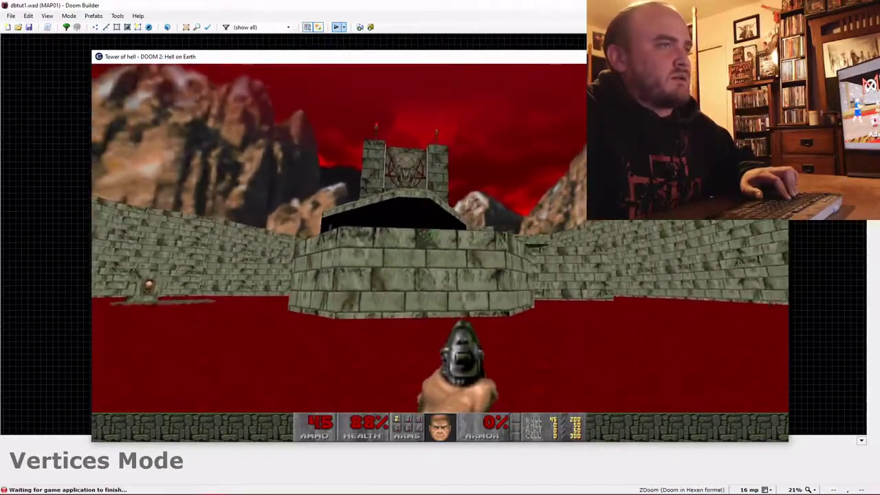
{"action": "key", "text": "w"}
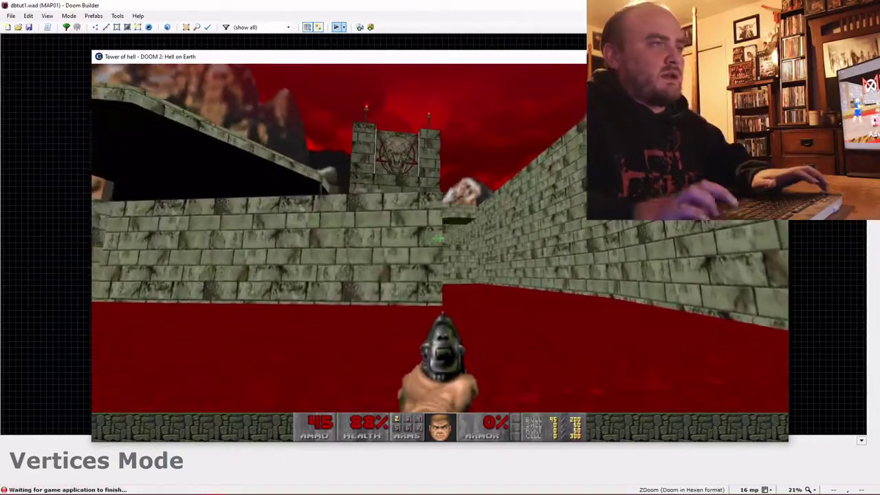
{"action": "key", "text": "F10"}
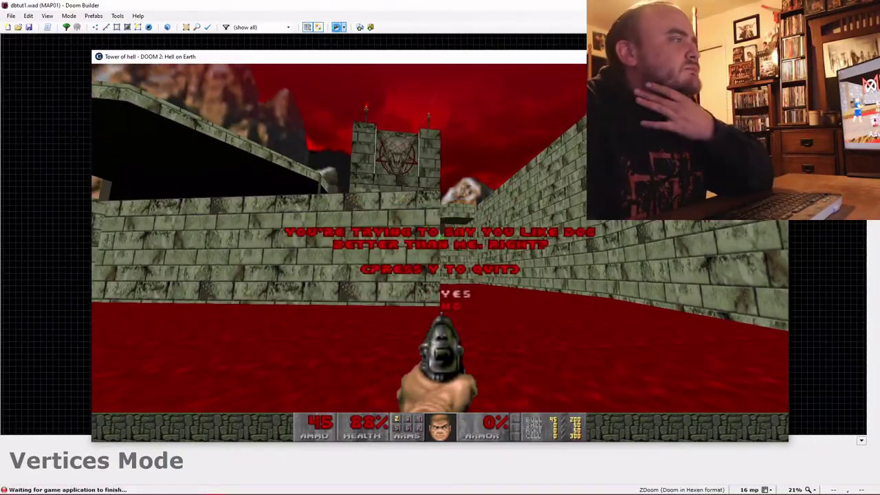
{"action": "key", "text": "y"}
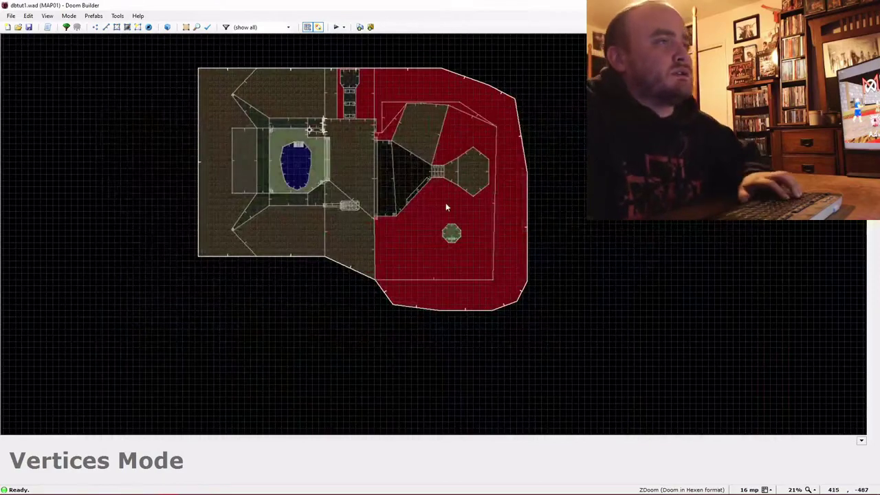
- In Linedefs mode, move the selected east outer wall lines about 1,100 units east to enlarge the blood area, and clear the selection
{"action": "key", "text": "l"}
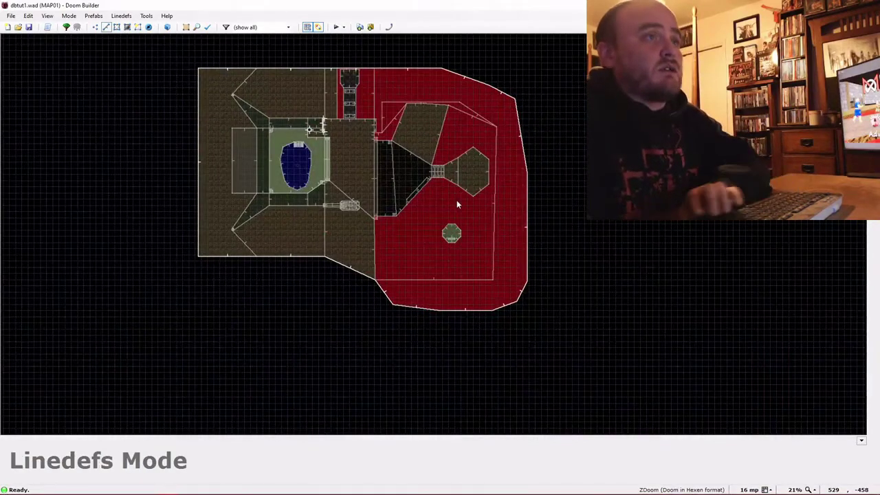
{"action": "key", "text": "Right"}
{"action": "key", "text": "Up"}
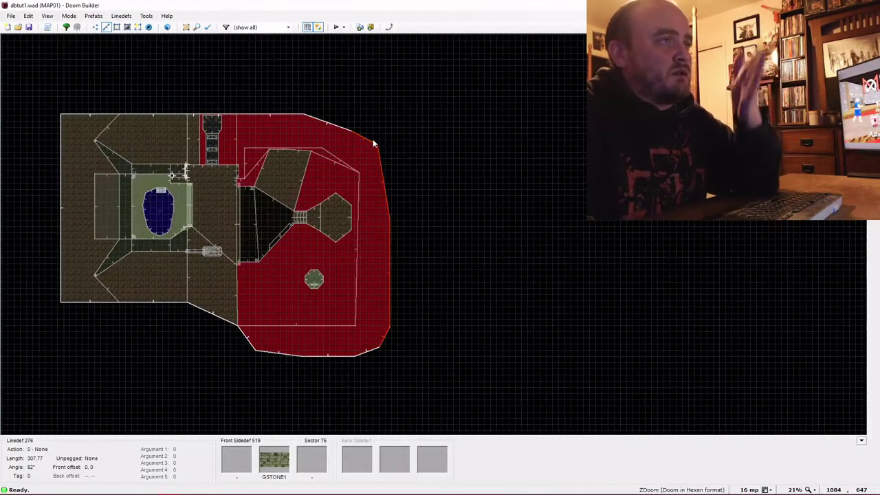
{"action": "left_click_drag", "start_coordinate": [372, 140], "coordinate": [480, 146]}
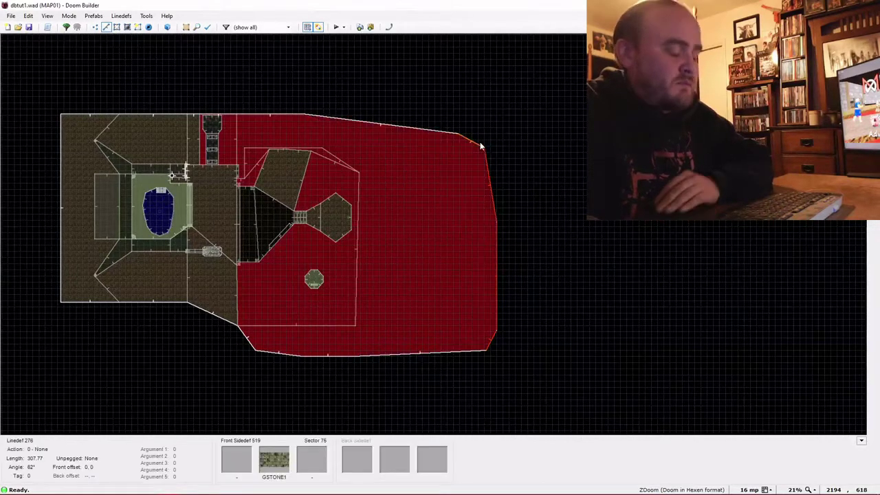
{"action": "key", "text": "c"}
- Move the blood area's inner east boundary lines outward until they lie close to the enlarged outer wall
{"action": "scroll", "coordinate": [422, 229], "scroll_direction": "up", "scroll_amount": 1}
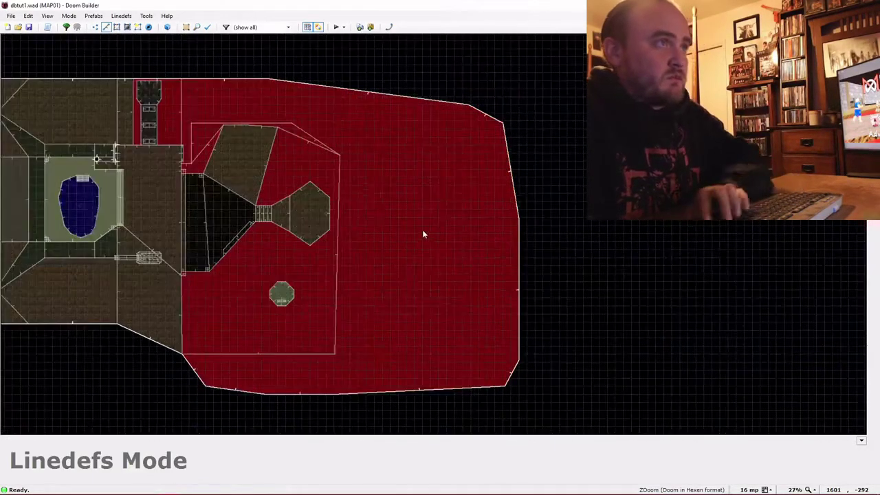
{"action": "key", "text": "Right"}
{"action": "key", "text": "Right"}
{"action": "key", "text": "Up"}
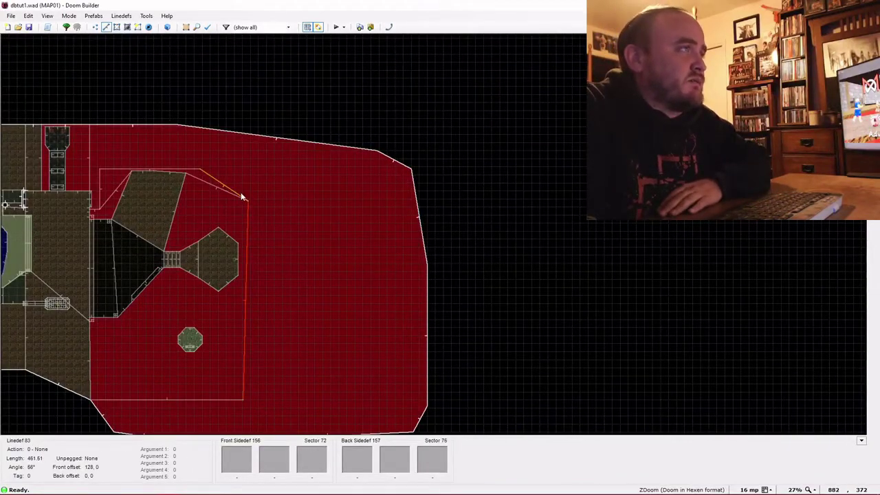
{"action": "left_click_drag", "start_coordinate": [242, 197], "coordinate": [404, 183]}
{"action": "scroll", "coordinate": [398, 192], "scroll_direction": "up", "scroll_amount": 1}
{"action": "scroll", "coordinate": [401, 189], "scroll_direction": "up", "scroll_amount": 4}
{"action": "scroll", "coordinate": [371, 220], "scroll_direction": "down", "scroll_amount": 7}
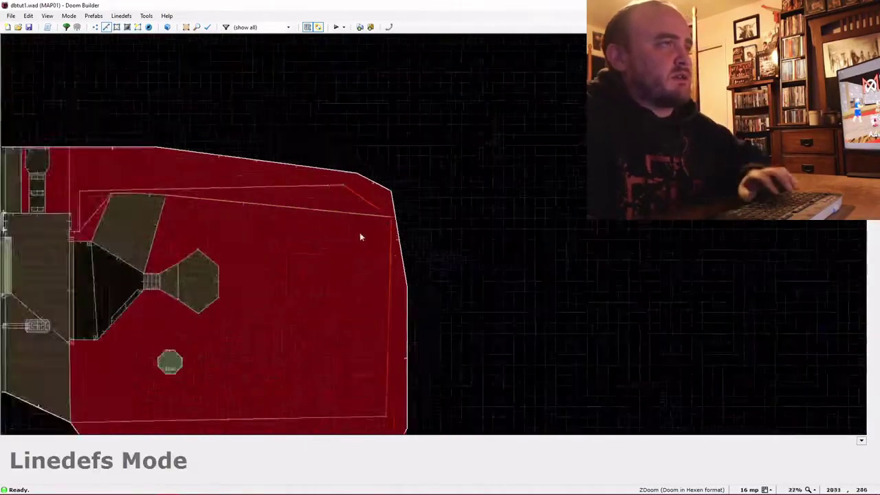
- Select the hexagonal platform sector and its adjoining wedge sector, and move them east near the inner boundary, stretching the walkway from the stairs
{"action": "scroll", "coordinate": [271, 271], "scroll_direction": "up", "scroll_amount": 3}
{"action": "scroll", "coordinate": [268, 274], "scroll_direction": "down", "scroll_amount": 2}
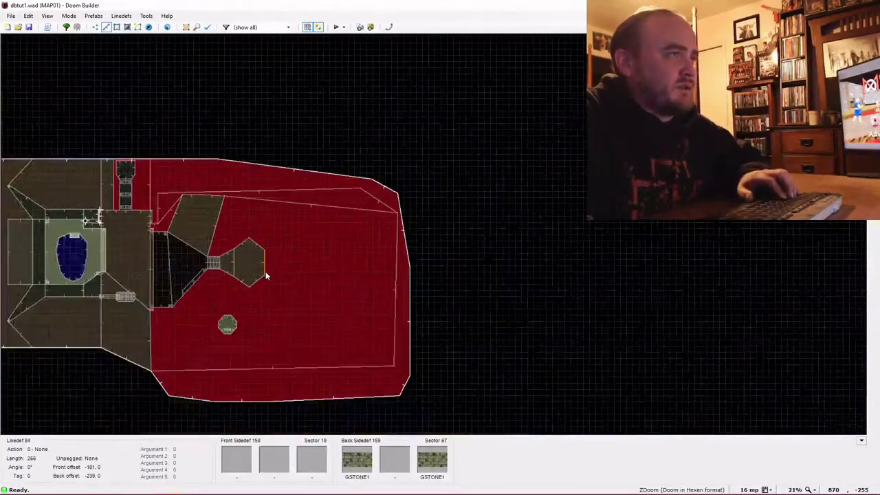
{"action": "scroll", "coordinate": [268, 273], "scroll_direction": "up", "scroll_amount": 2}
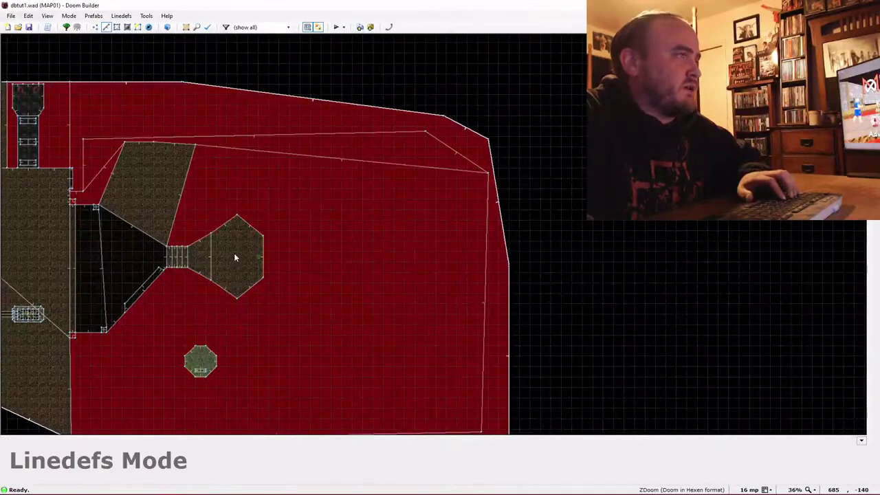
{"action": "key", "text": "s"}
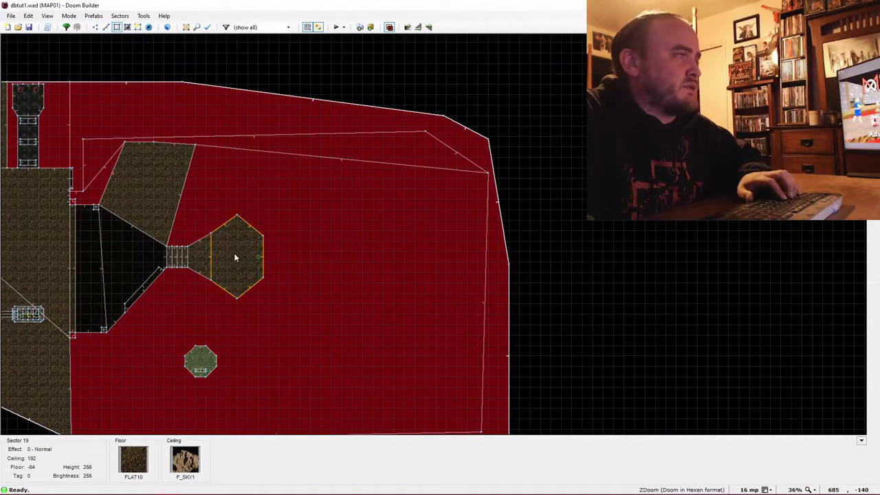
{"action": "left_click", "coordinate": [234, 257]}
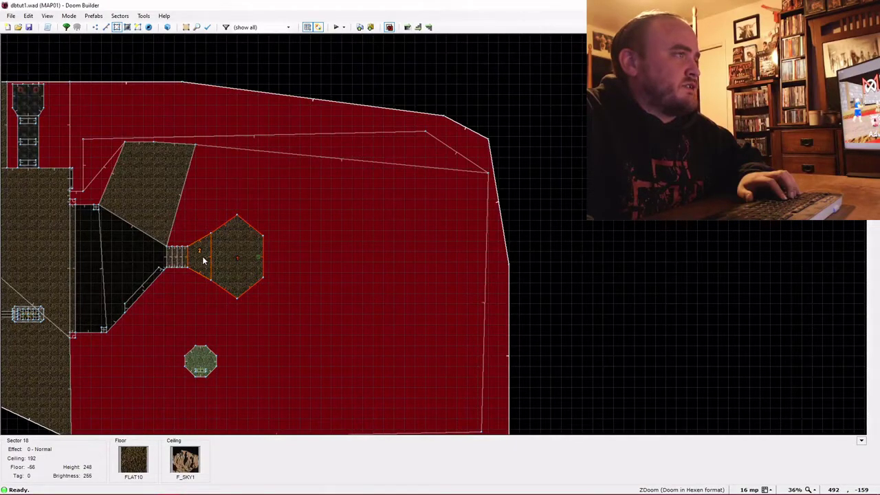
{"action": "left_click_drag", "start_coordinate": [206, 260], "coordinate": [211, 258]}
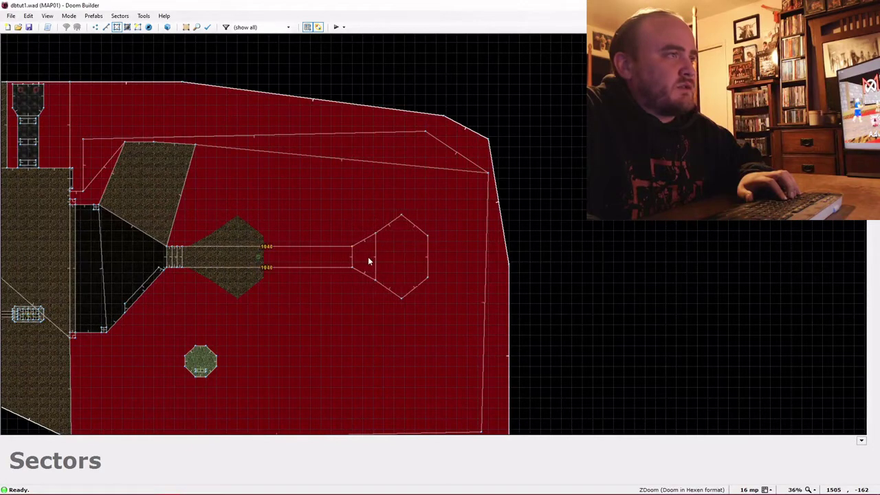
{"action": "left_click_drag", "start_coordinate": [412, 259], "coordinate": [417, 257]}
- In Things mode, move the Player 1 start from the walkway to the east edge of the hexagonal platform
{"action": "scroll", "coordinate": [424, 259], "scroll_direction": "up", "scroll_amount": 5}
{"action": "scroll", "coordinate": [429, 263], "scroll_direction": "down", "scroll_amount": 3}
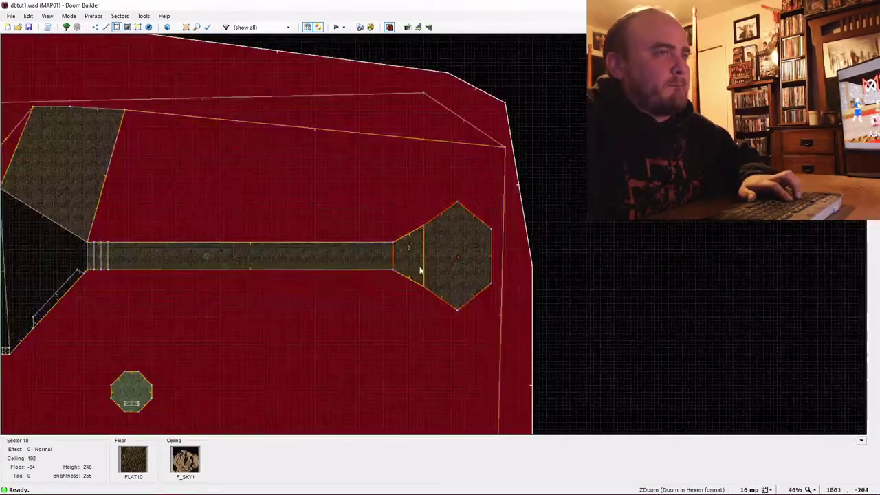
{"action": "key", "text": "t"}
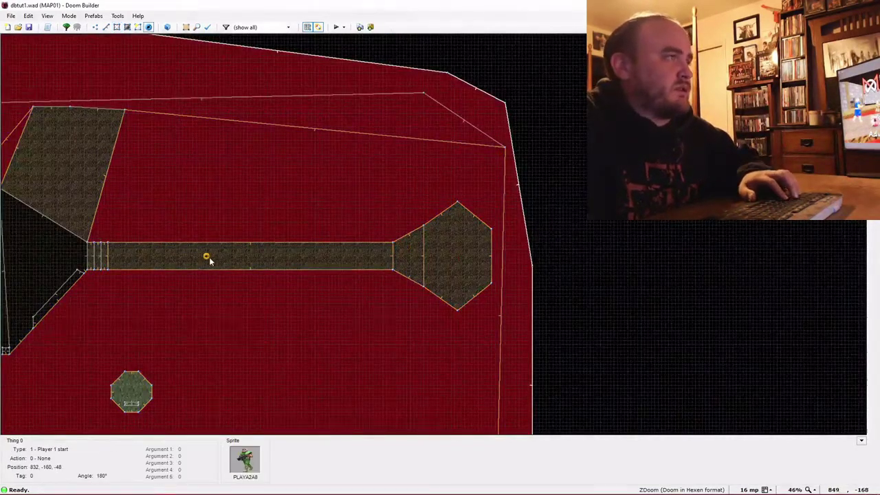
{"action": "left_click_drag", "start_coordinate": [209, 257], "coordinate": [237, 263]}
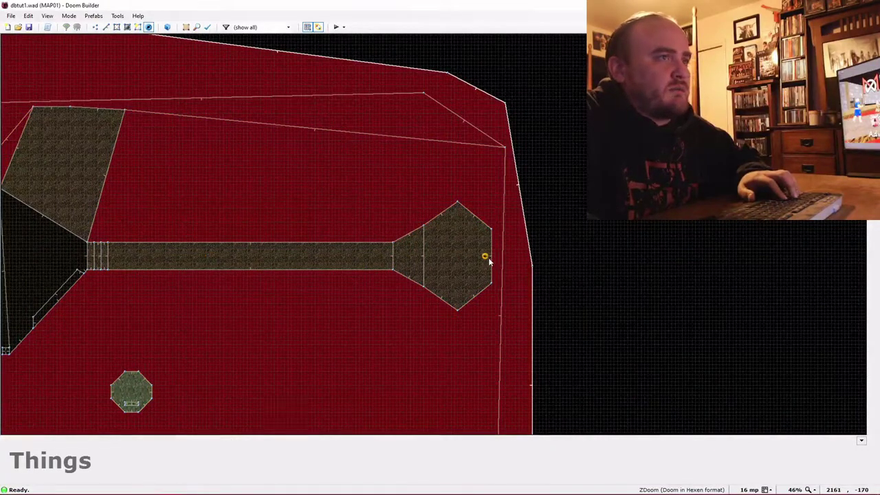
- In Visual Mode, lower the floor of the hexagonal start platform to a height of -168
{"action": "key", "text": "w"}
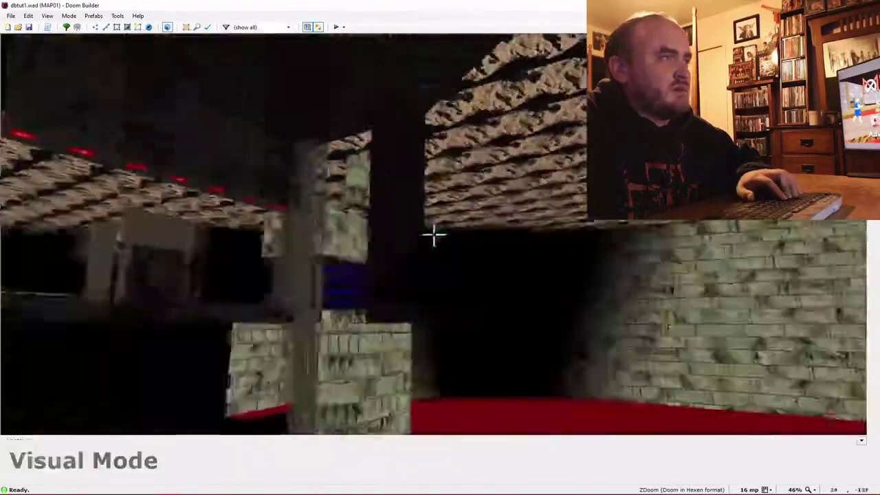
{"action": "key", "text": "e"}
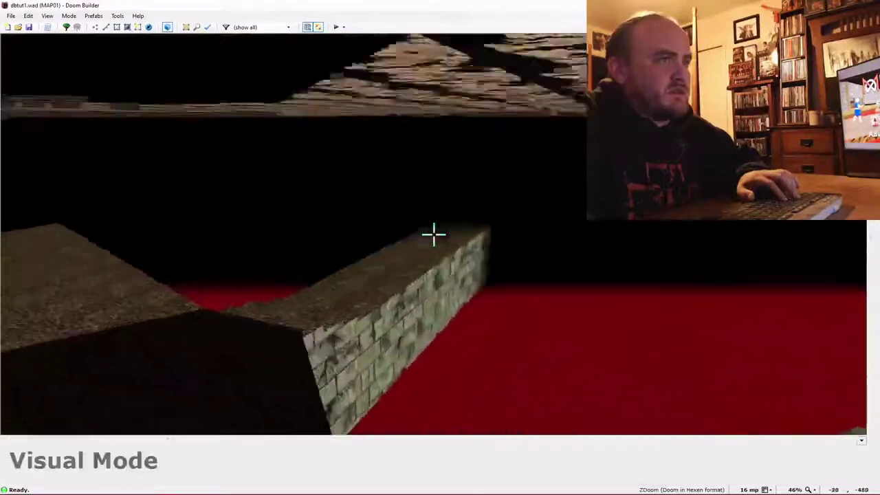
{"action": "key", "text": "w"}
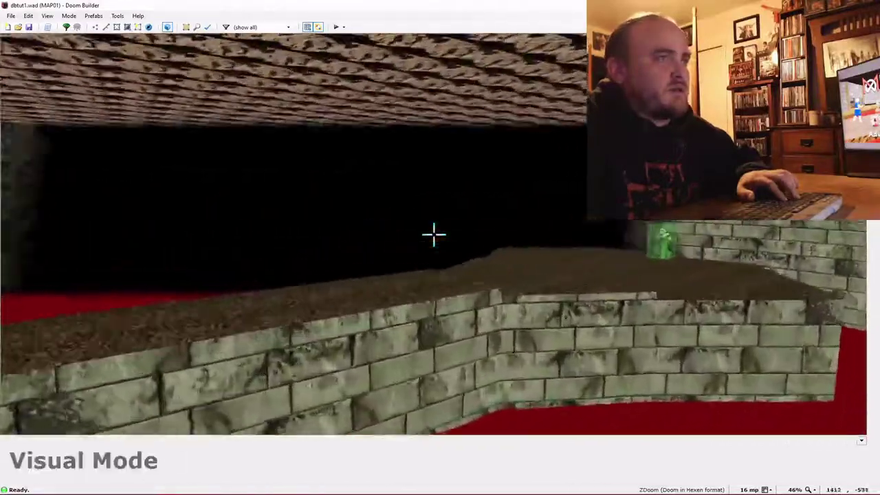
{"action": "key", "text": "w"}
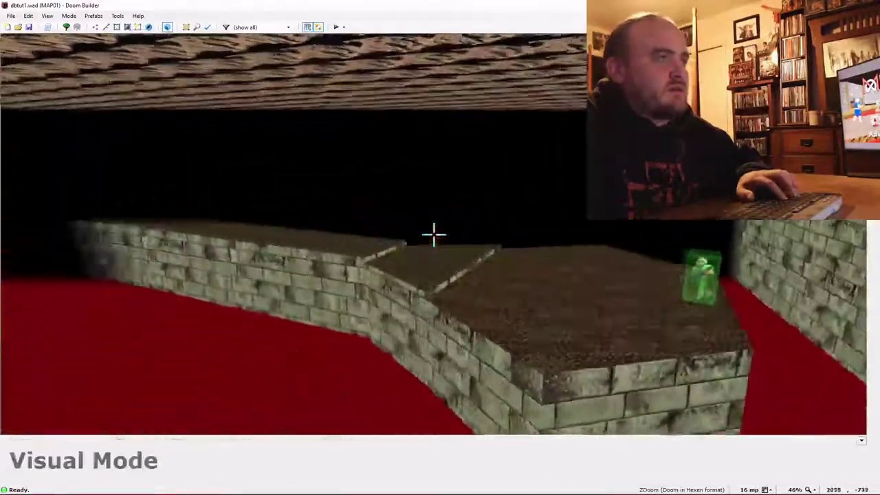
{"action": "key", "text": "w"}
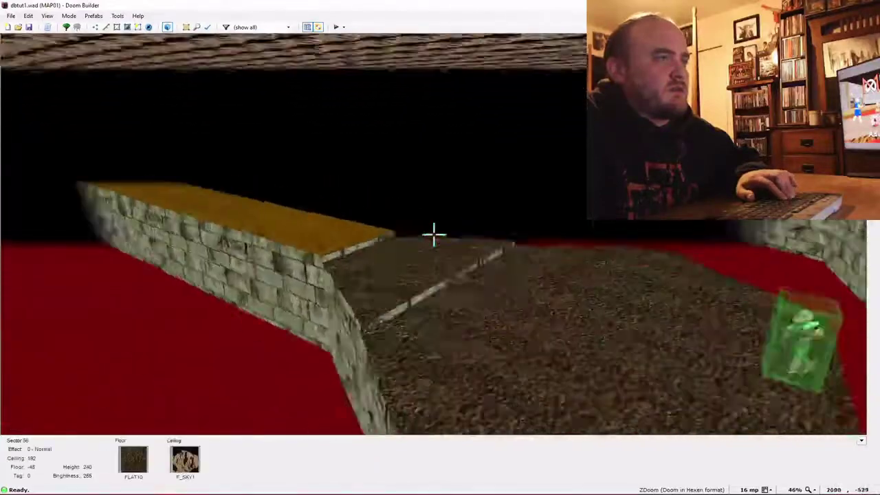
{"action": "key", "text": "w"}
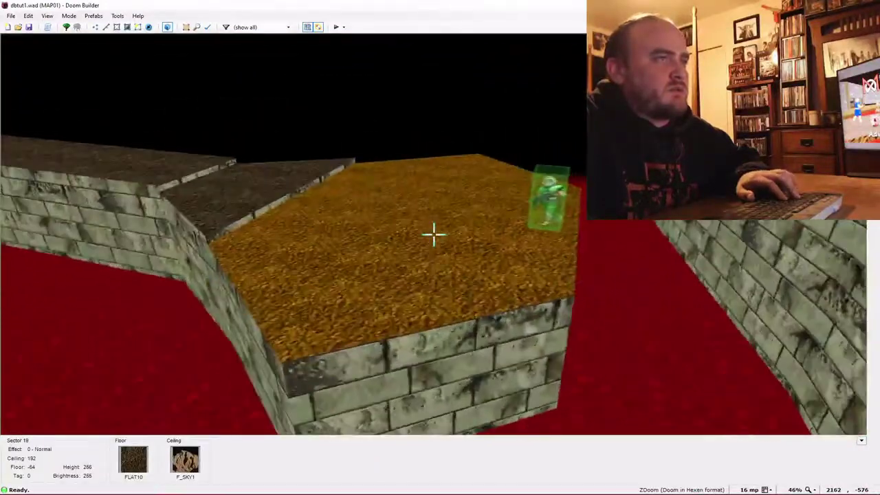
{"action": "scroll", "coordinate": [434, 234], "scroll_direction": "down", "scroll_amount": 13}
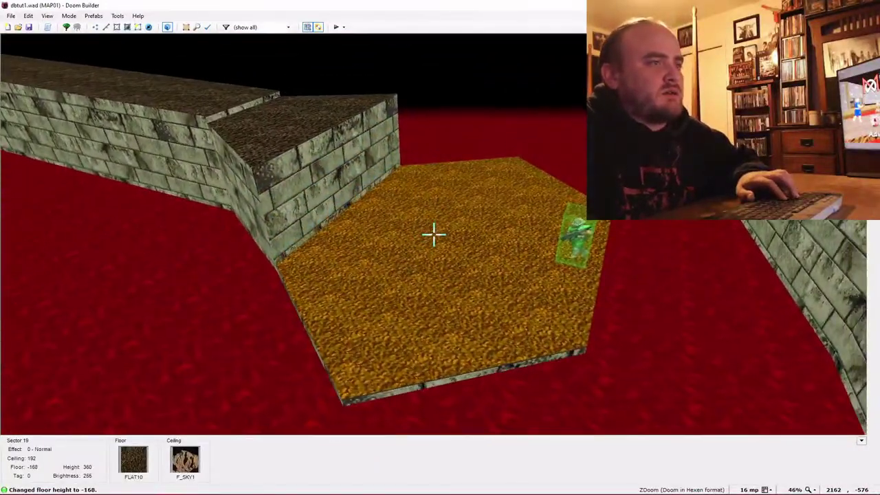
- Copy the GSTONE2 texture from the small octagonal island's edge and paste it onto the hexagonal platform's south side faces
{"action": "key", "text": "w"}
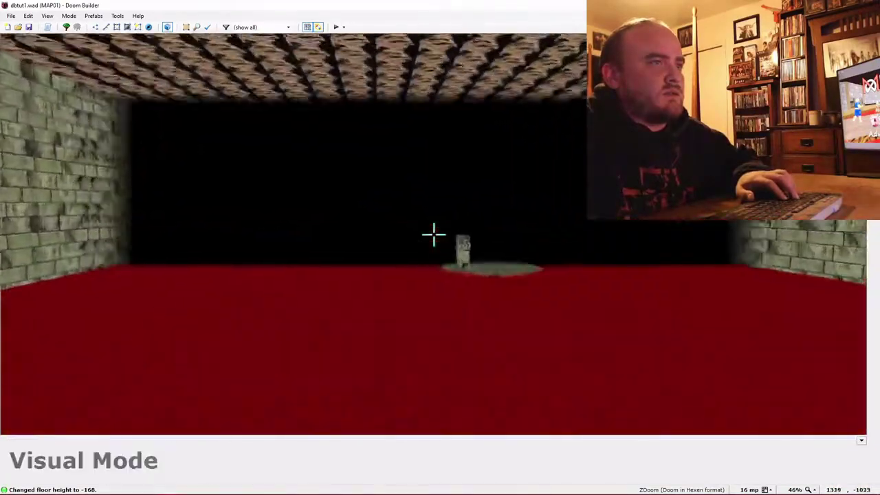
{"action": "key", "text": "w"}
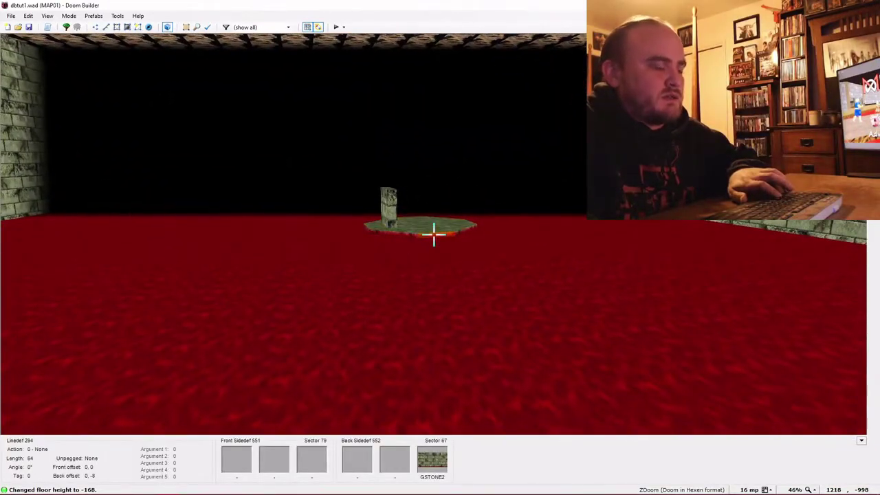
{"action": "key", "text": "e"}
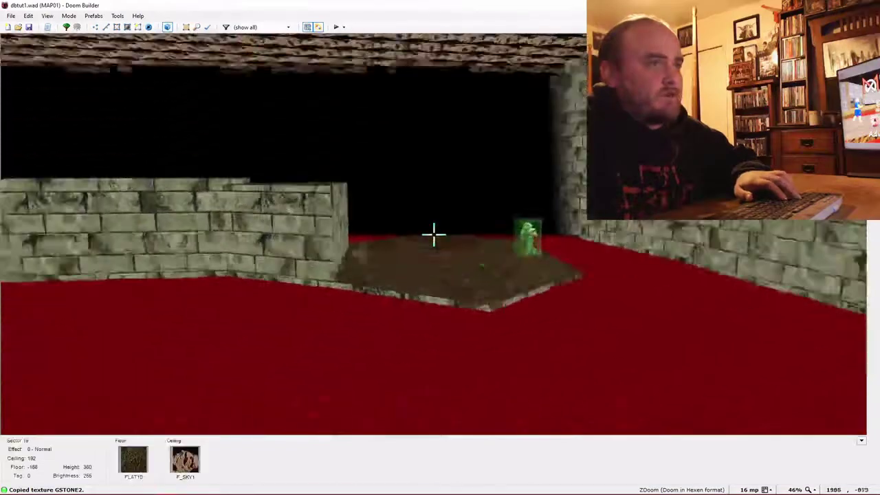
{"action": "key", "text": "ctrl+v"}
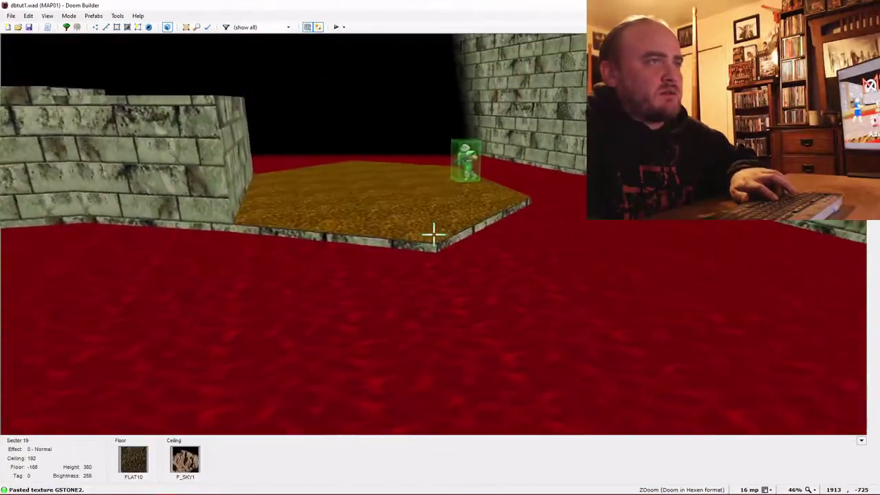
- Shift the textures on the platform's two south side faces to a vertical offset of -8
{"action": "key", "text": "Down"}
{"action": "key", "text": "Down"}
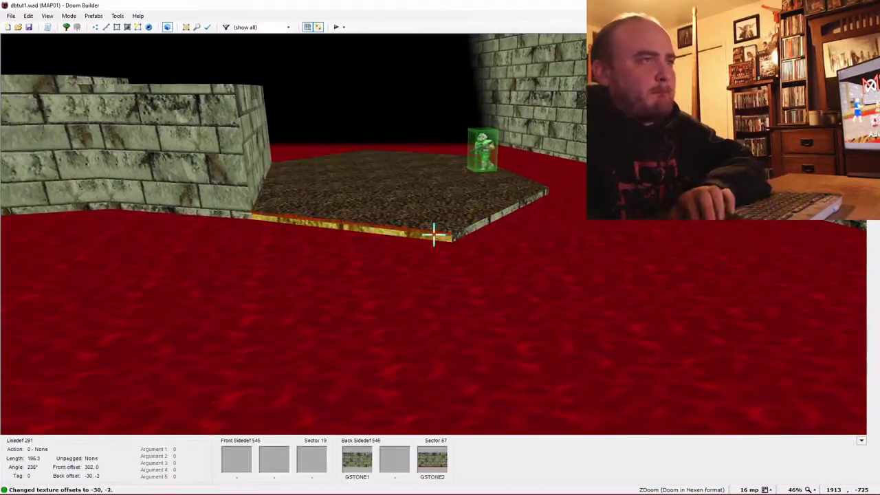
{"action": "key", "text": "Down"}
{"action": "key", "text": "Down"}
{"action": "key", "text": "Down"}
{"action": "key", "text": "Down"}
{"action": "key", "text": "Down"}
{"action": "key", "text": "Down"}
{"action": "key", "text": "Down"}
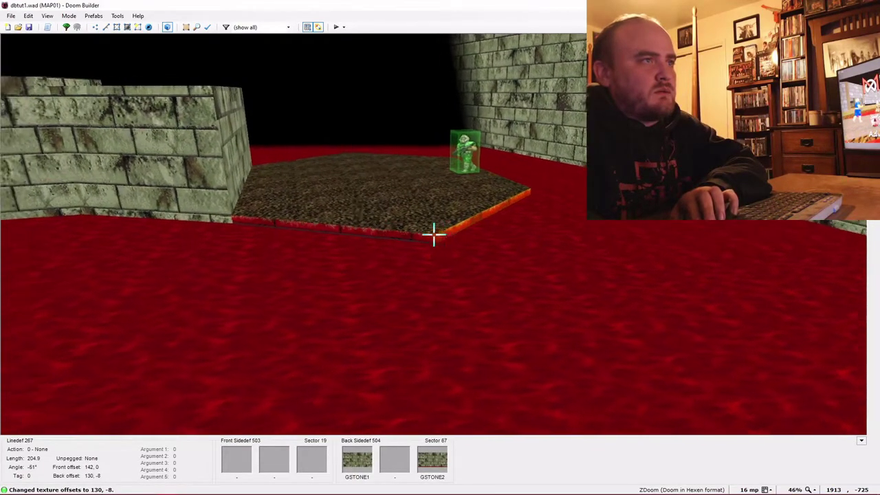
{"action": "key", "text": "Down"}
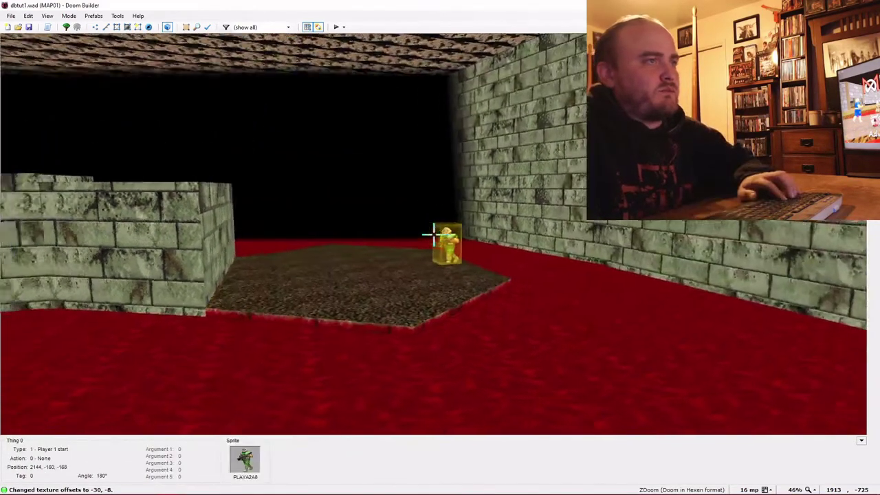
- Apply GSTONE2 to the platform's east and north side faces and set their vertical texture offsets to -8
{"action": "key", "text": "w"}
{"action": "key", "text": "s"}
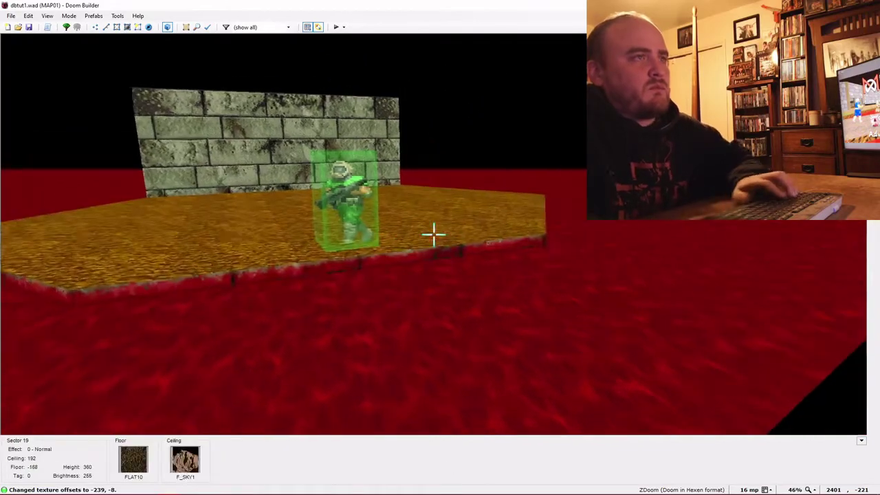
{"action": "key", "text": "f"}
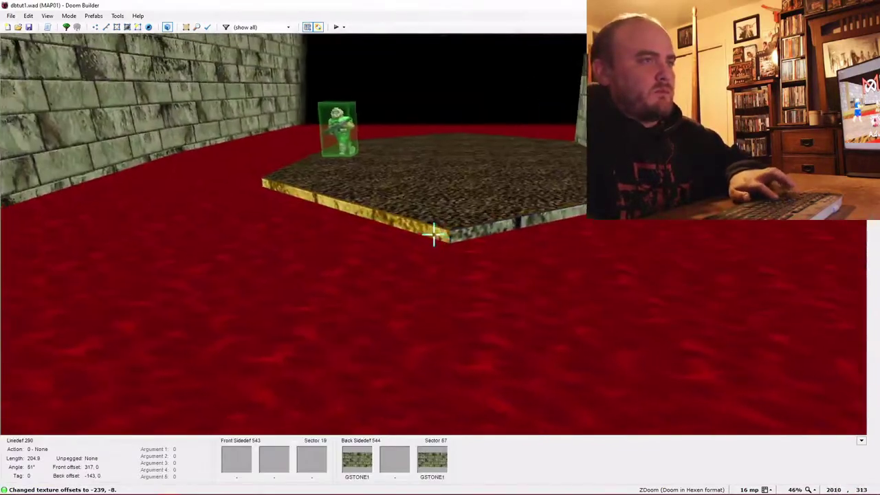
{"action": "key", "text": "ctrl+v"}
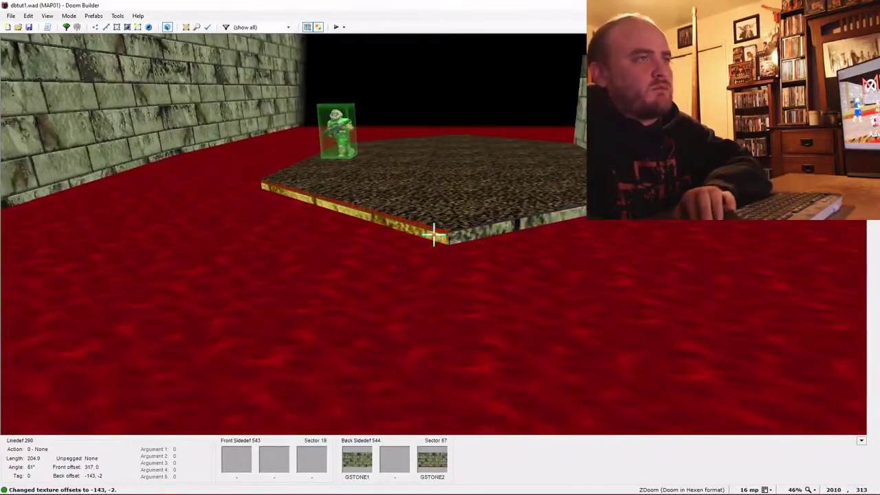
{"action": "key", "text": "Down"}
{"action": "key", "text": "Down"}
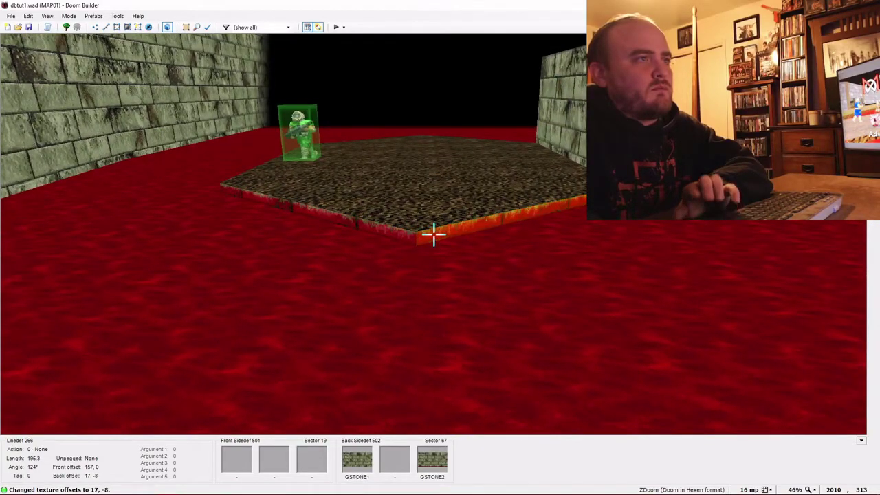
- Lower the floor of the wedge sector between the walkway and the platform to a height of -160
{"action": "key", "text": "e"}
{"action": "key", "text": "d"}
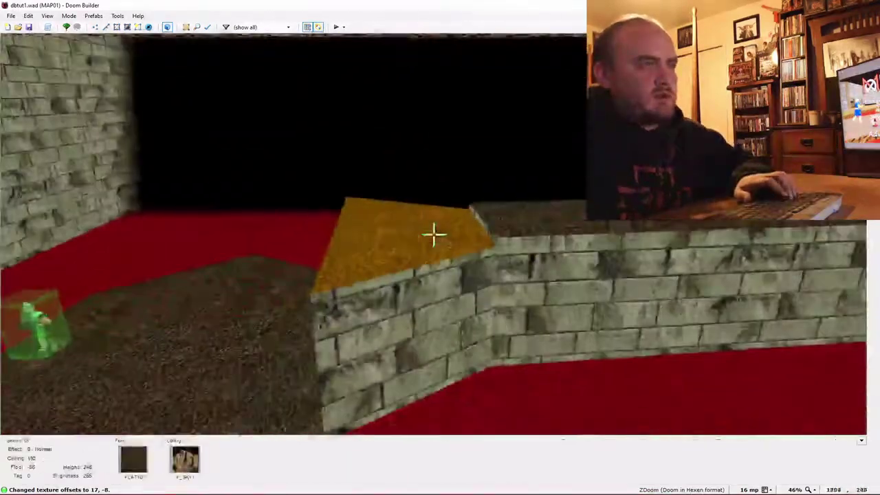
{"action": "scroll", "coordinate": [433, 234], "scroll_direction": "up", "scroll_amount": 2}
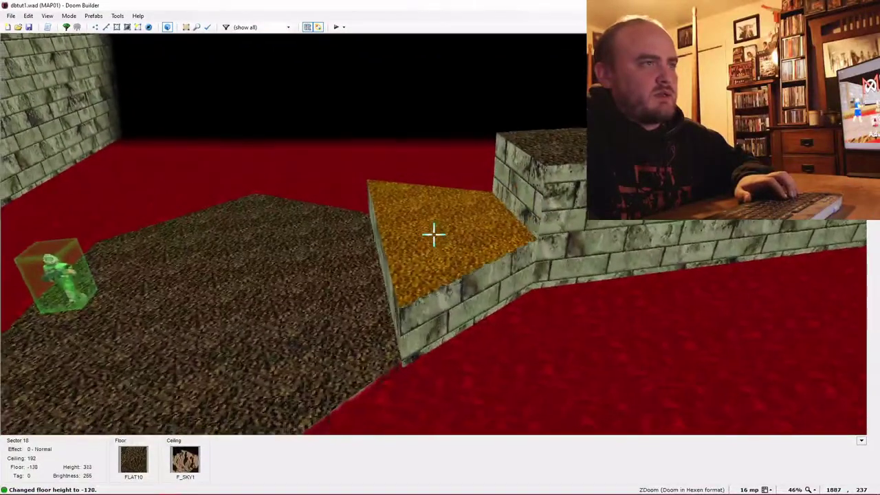
{"action": "key", "text": "w"}
{"action": "scroll", "coordinate": [434, 234], "scroll_direction": "down", "scroll_amount": 4}
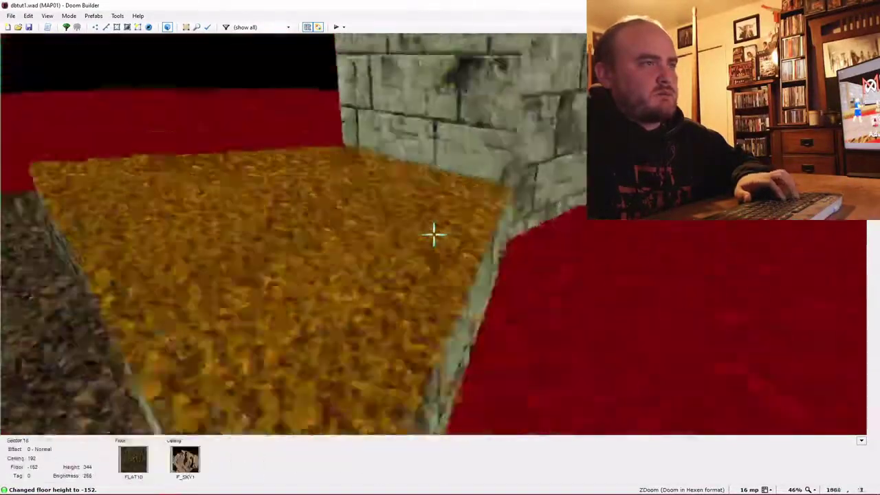
{"action": "key", "text": "s"}
{"action": "scroll", "coordinate": [434, 234], "scroll_direction": "down", "scroll_amount": 2}
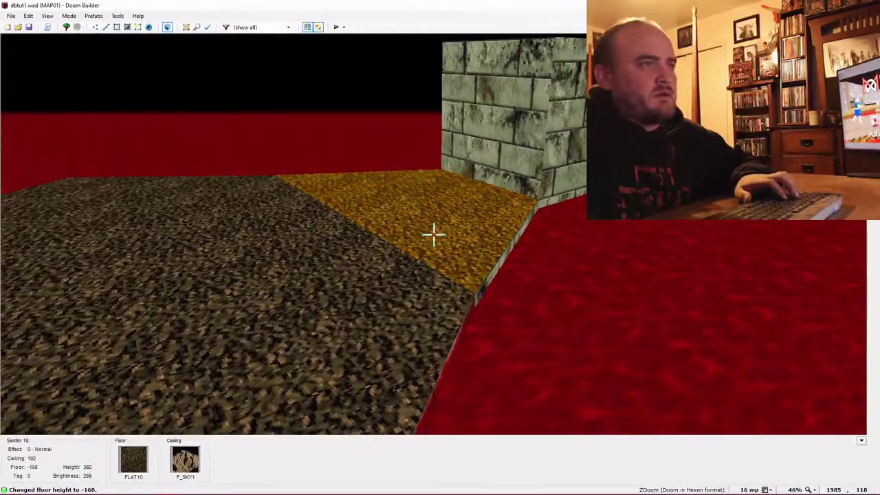
{"action": "key", "text": "s"}
{"action": "scroll", "coordinate": [433, 234], "scroll_direction": "up", "scroll_amount": 1}
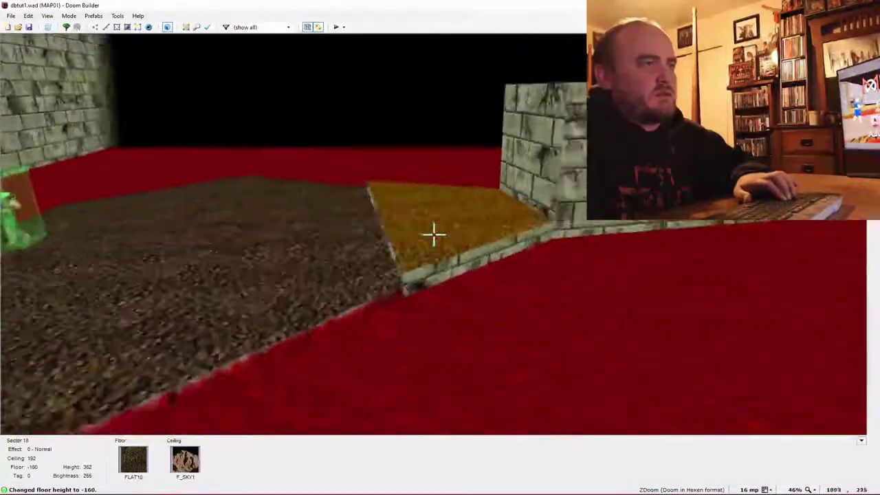
- Paste GSTONE2 onto the wedge sector's north side face and set its texture offsets to 0, -114
{"action": "key", "text": "s"}
{"action": "key", "text": "ctrl+v"}
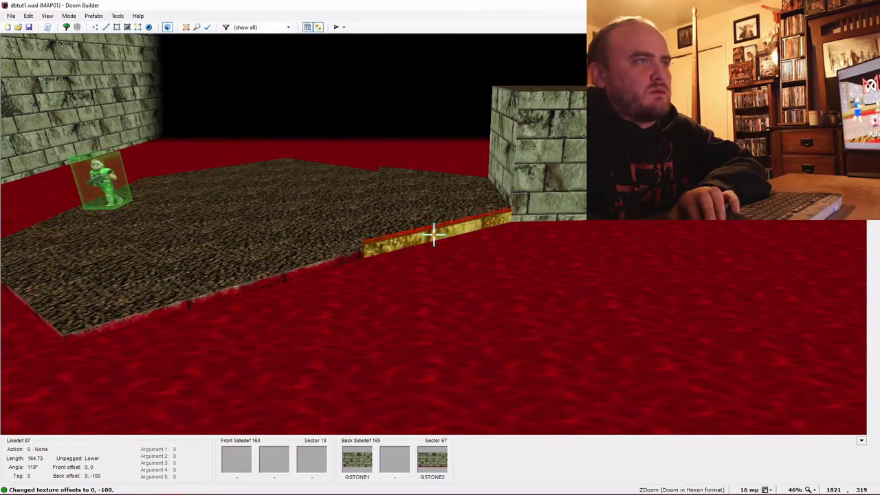
{"action": "key", "text": "w"}
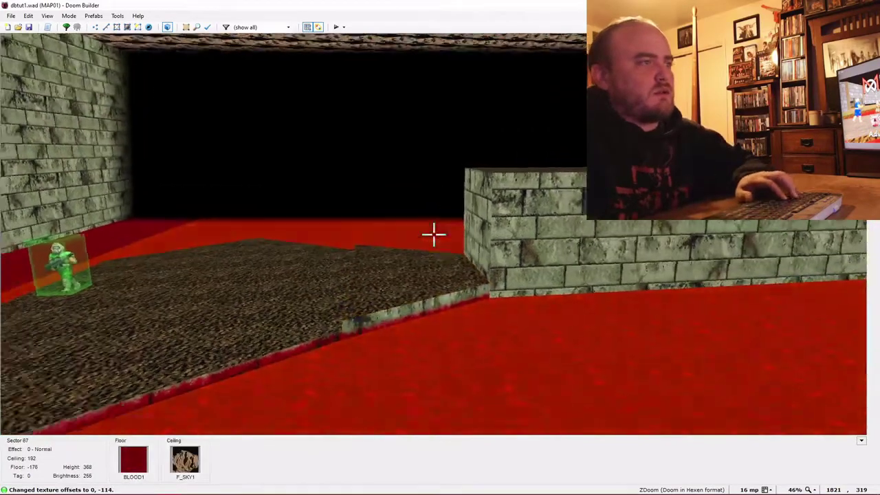
- Paste GSTONE2 onto the wedge sector's south side face and set its texture offsets to -62, 16
{"action": "key", "text": "w"}
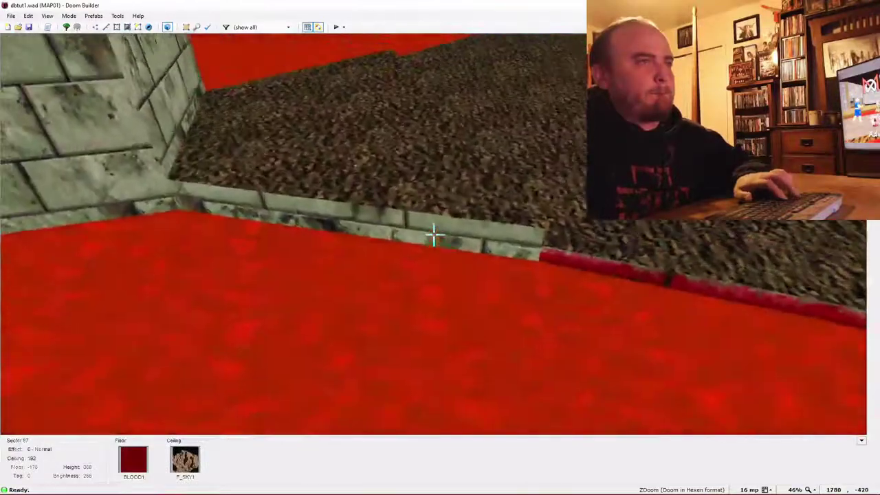
{"action": "key", "text": "ctrl+v"}
{"action": "key", "text": "Up"}
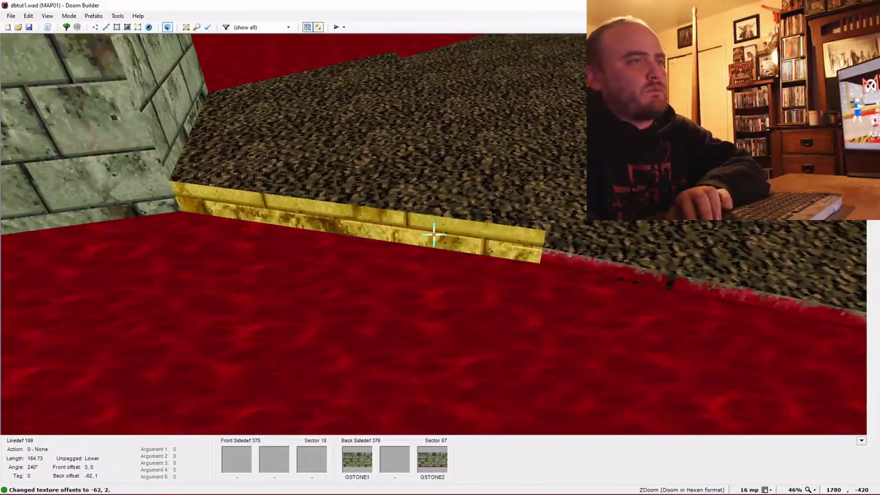
{"action": "key", "text": "Down"}
{"action": "key", "text": "Down"}
{"action": "key", "text": "Down"}
{"action": "key", "text": "Down"}
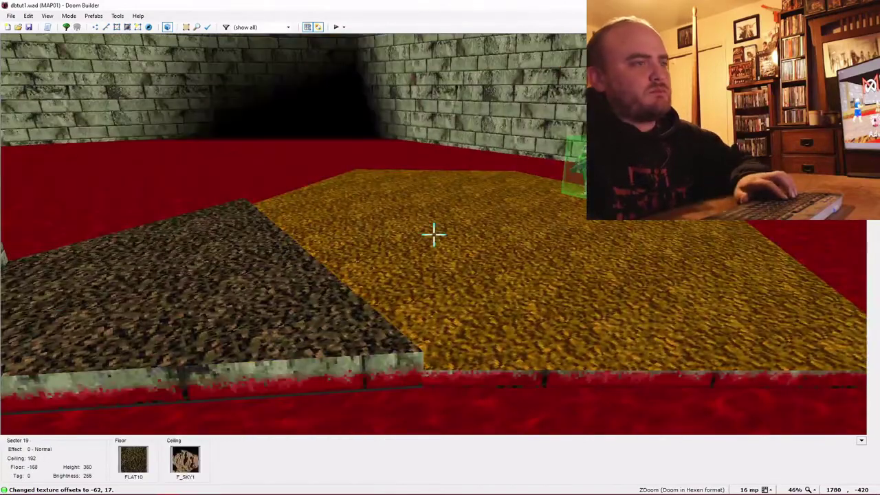
{"action": "key", "text": "Down"}
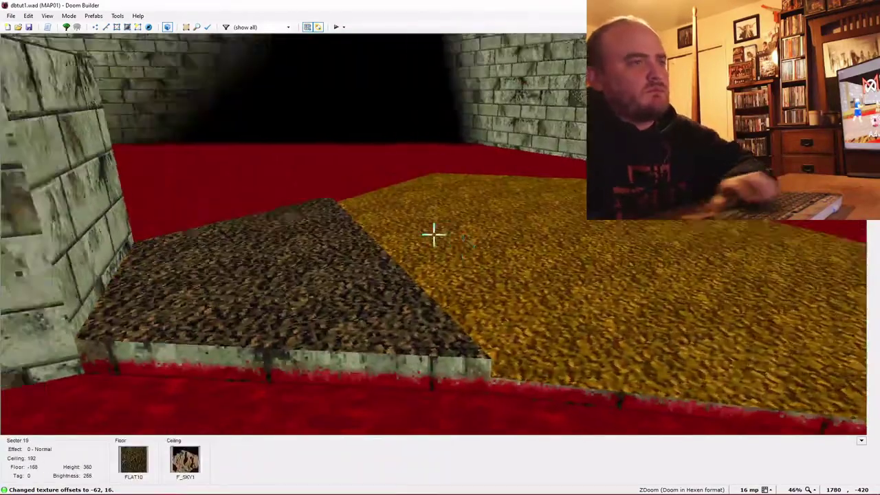
- Set the texture offsets of the wedge sector's north side face to 0, -112
{"action": "key", "text": "e"}
{"action": "key", "text": "e"}
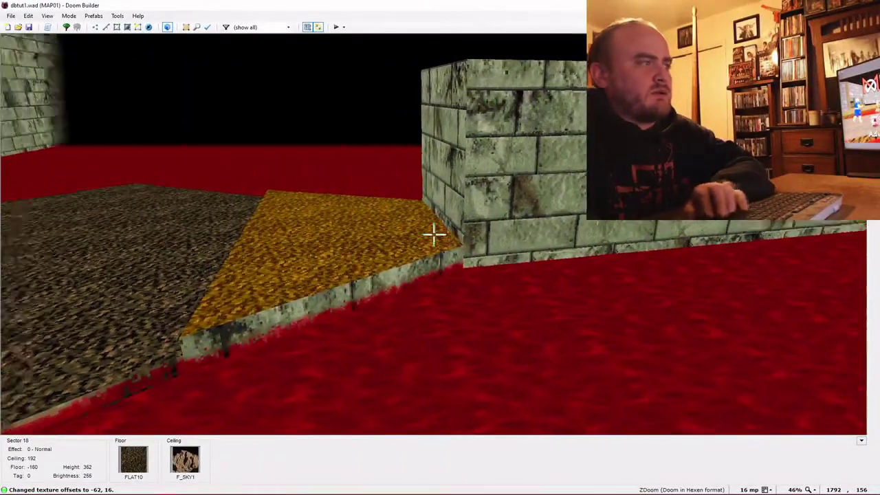
{"action": "key", "text": "Down"}
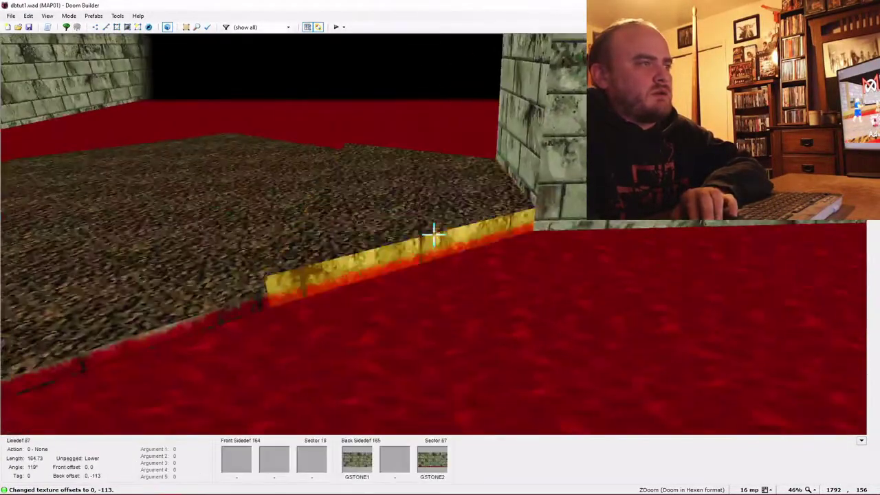
{"action": "key", "text": "Up"}
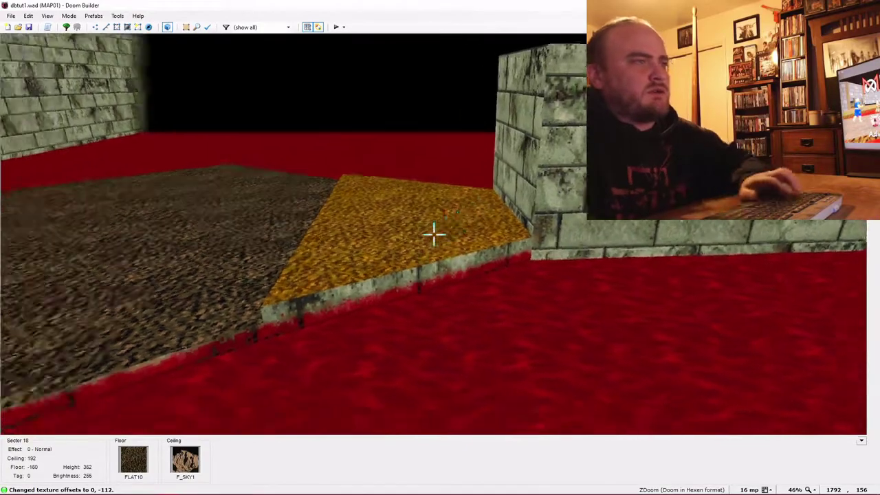
- Auto-align the textures at the lowered platform and inspect its edges from the north and south sides
{"action": "key", "text": "a"}
{"action": "key", "text": "d"}
{"action": "key", "text": "s"}
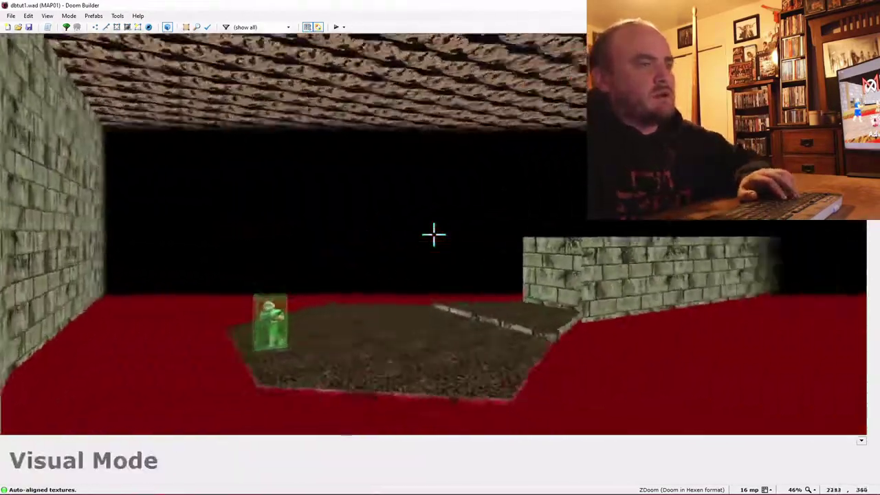
{"action": "key", "text": "s"}
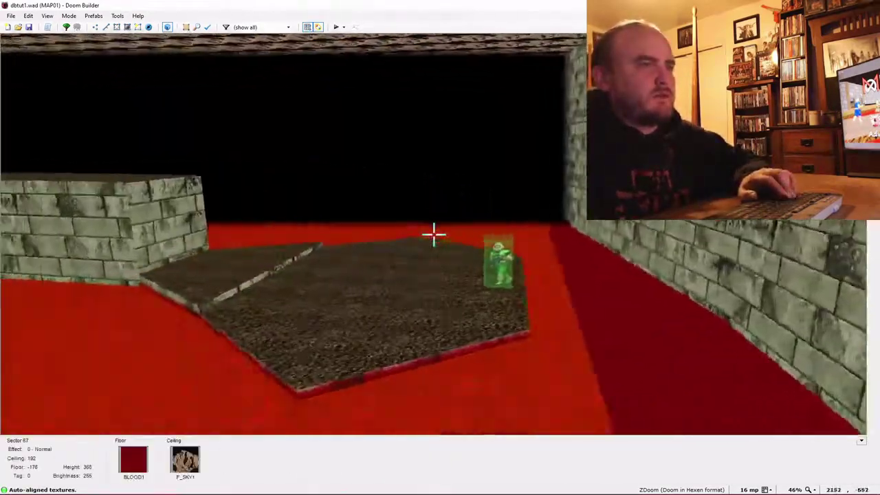
{"action": "key", "text": "d"}
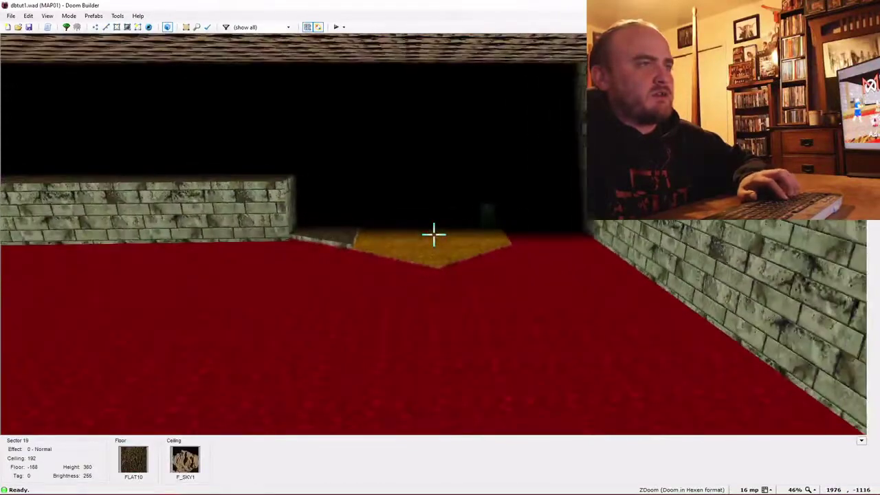
- Stretch the start platform southward by moving its two south edges, putting its southwest corner at 1856, -672
{"action": "key", "text": "q"}
{"action": "scroll", "coordinate": [448, 307], "scroll_direction": "up", "scroll_amount": 2}
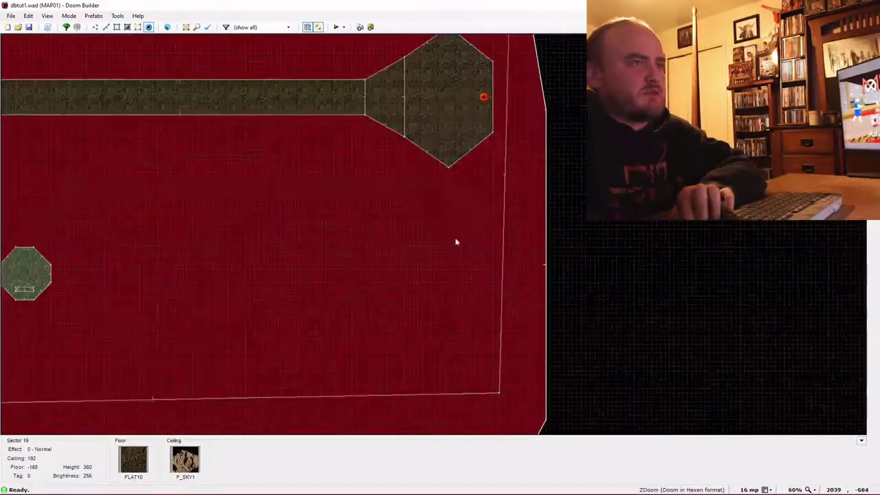
{"action": "key", "text": "l"}
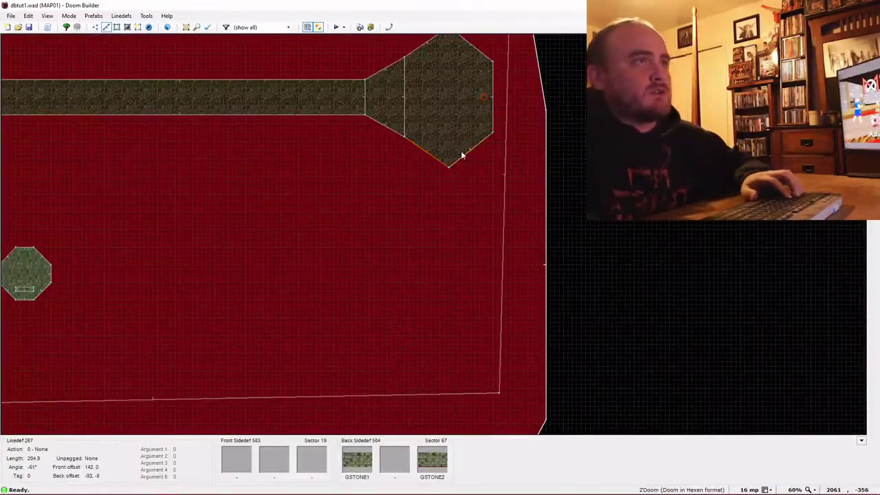
{"action": "left_click_drag", "start_coordinate": [462, 154], "coordinate": [461, 252]}
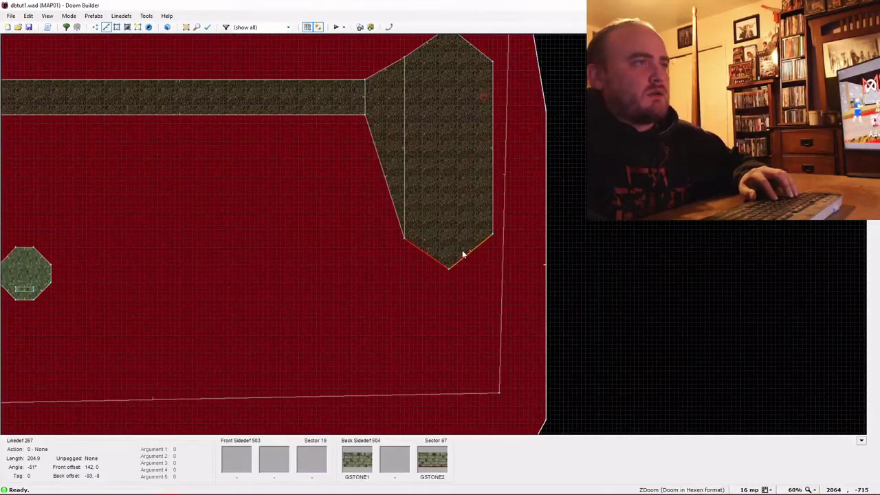
- Move the platform's southwest corner vertex north, then insert a new vertex below it and position it to make the west side straight
{"action": "key", "text": "v"}
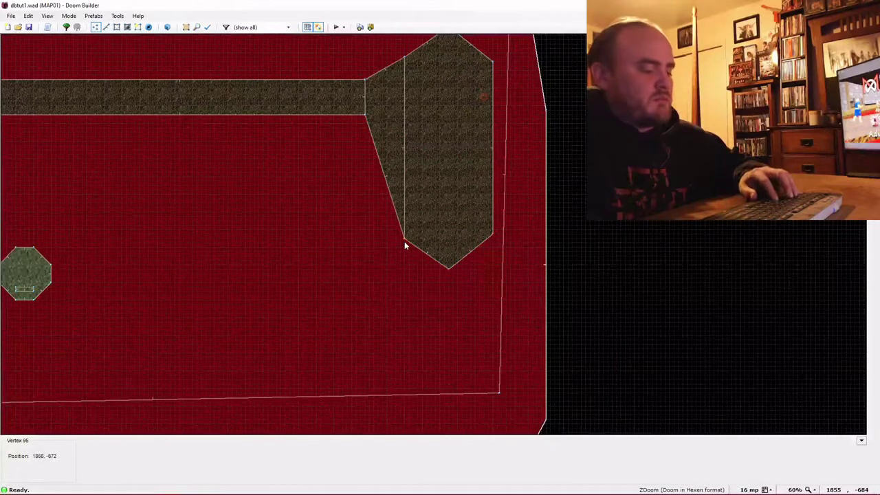
{"action": "mouse_move", "coordinate": [404, 244]}
{"action": "left_mouse_down"}
{"action": "mouse_move", "coordinate": [404, 215]}
{"action": "mouse_move", "coordinate": [405, 242]}
{"action": "left_mouse_up"}
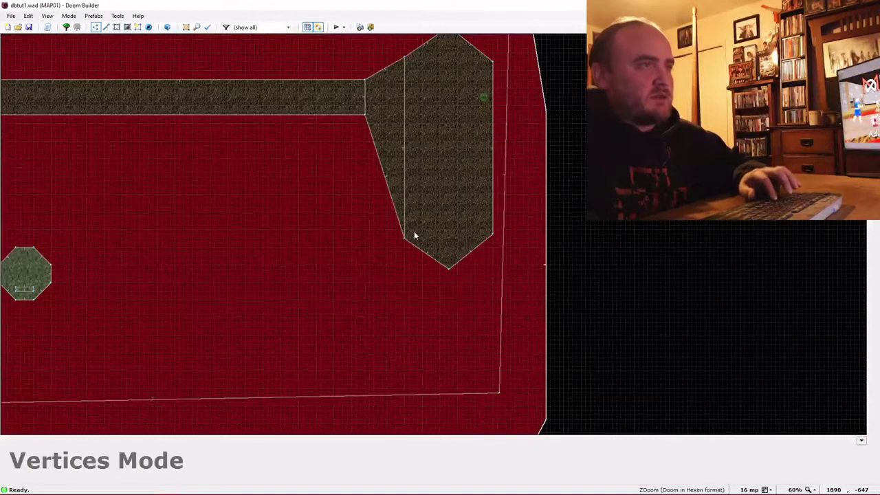
{"action": "left_click_drag", "start_coordinate": [406, 240], "coordinate": [406, 164]}
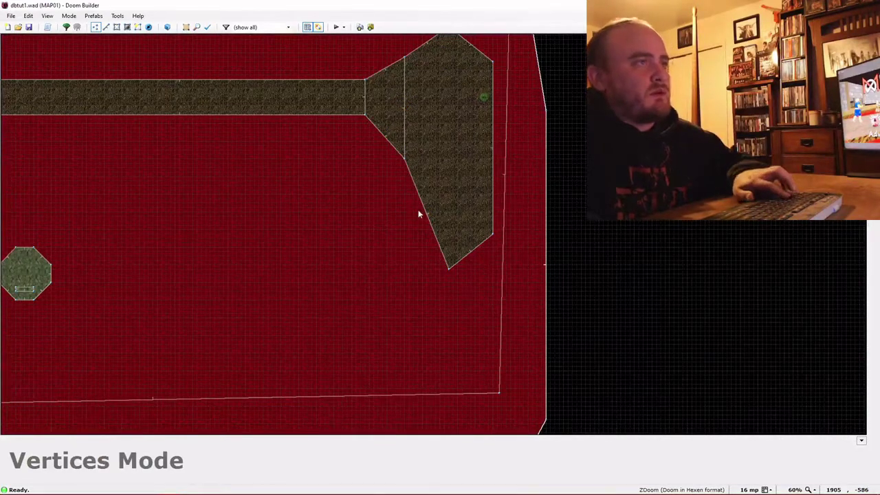
{"action": "key", "text": "d"}
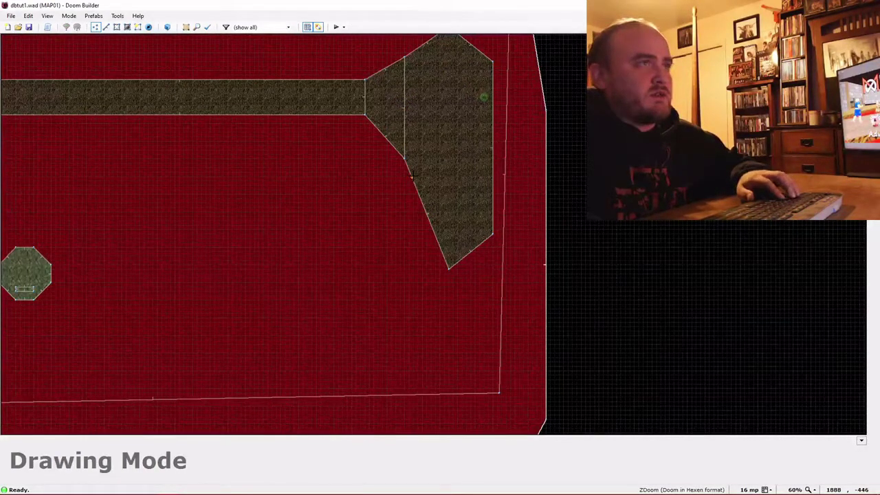
{"action": "right_click", "coordinate": [412, 176]}
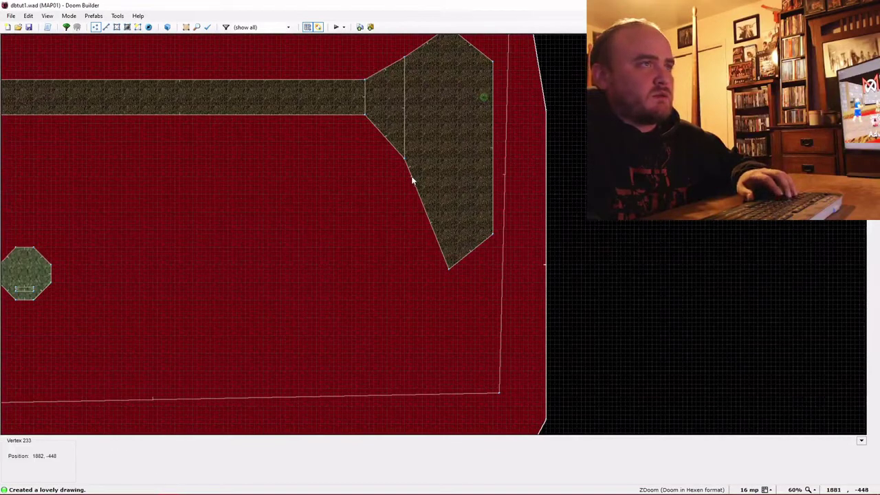
{"action": "left_click_drag", "start_coordinate": [411, 176], "coordinate": [404, 233]}
{"action": "key", "text": "w"}
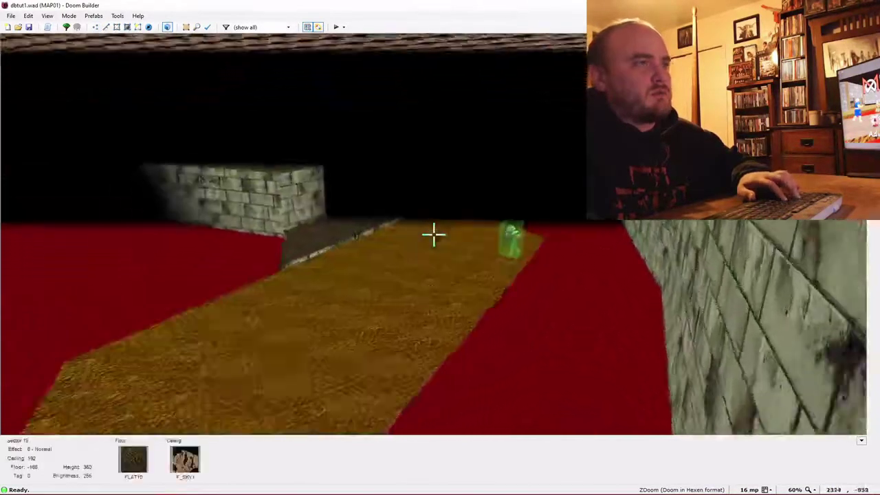
{"action": "key", "text": "w"}
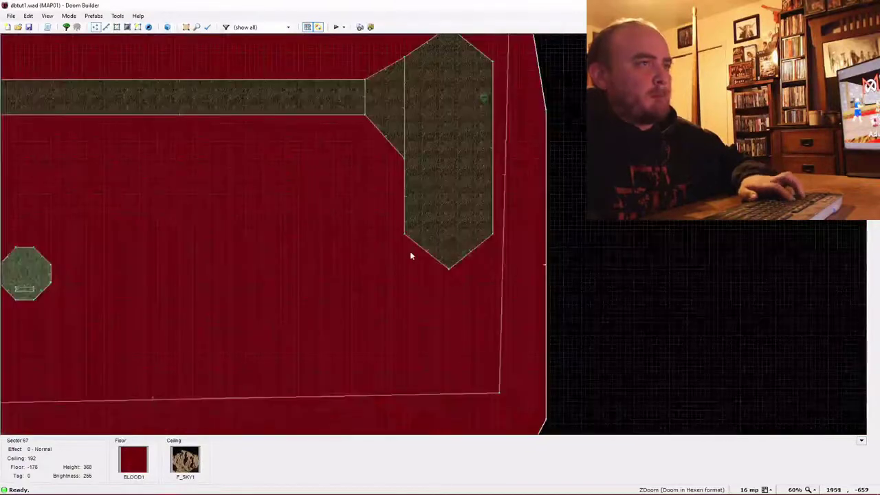
- Move the platform's two south edges further south, close to the blood area's inner southern line, and check the longer platform in 3D
{"action": "key", "text": "t"}
{"action": "scroll", "coordinate": [471, 151], "scroll_direction": "down", "scroll_amount": 2}
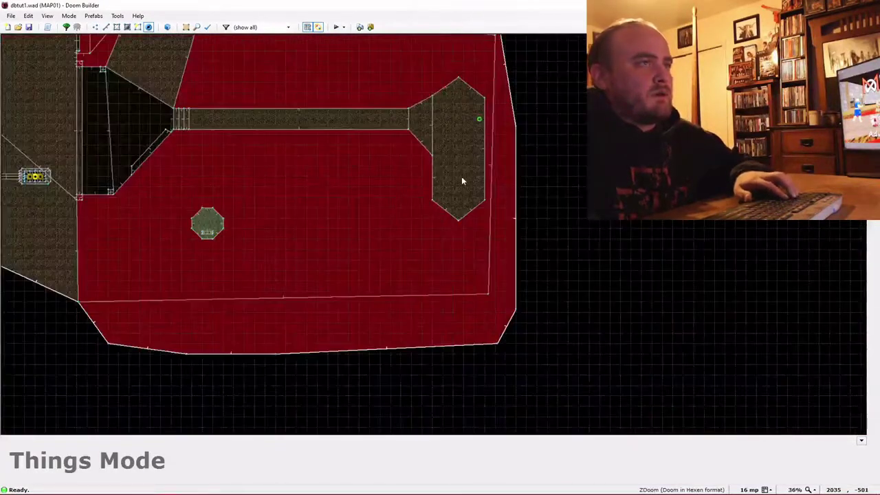
{"action": "key", "text": "l"}
{"action": "scroll", "coordinate": [455, 218], "scroll_direction": "up", "scroll_amount": 2}
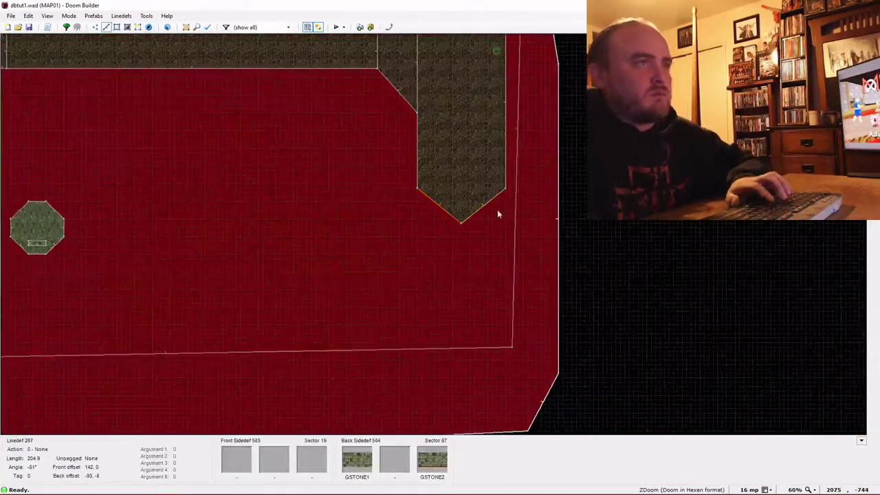
{"action": "left_click_drag", "start_coordinate": [484, 208], "coordinate": [483, 323]}
{"action": "scroll", "coordinate": [481, 325], "scroll_direction": "up", "scroll_amount": 1}
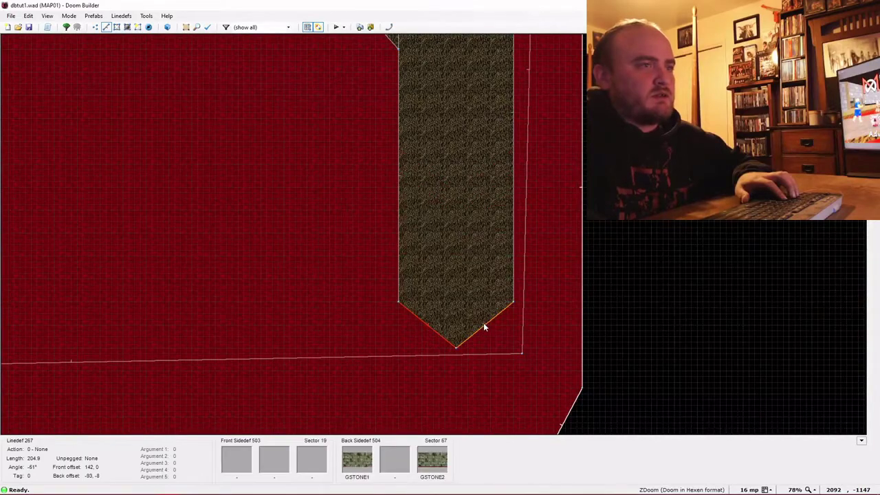
{"action": "scroll", "coordinate": [483, 322], "scroll_direction": "down", "scroll_amount": 6}
{"action": "key", "text": "w"}
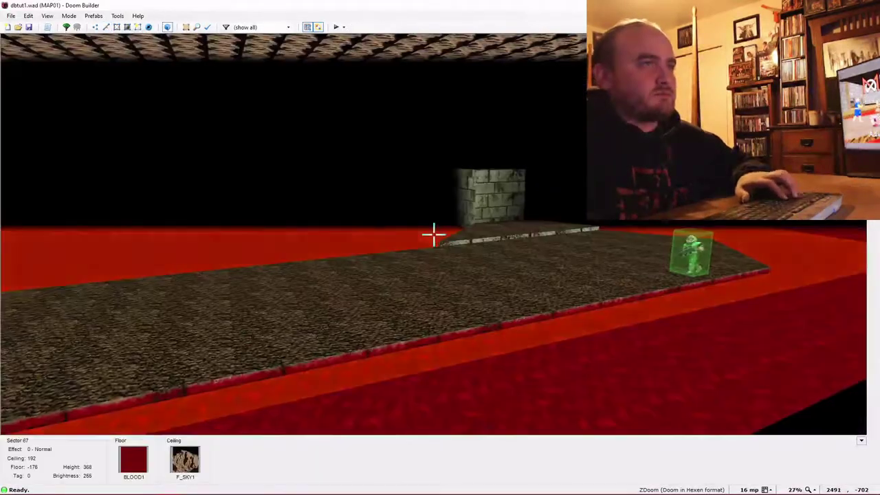
{"action": "key", "text": "w"}
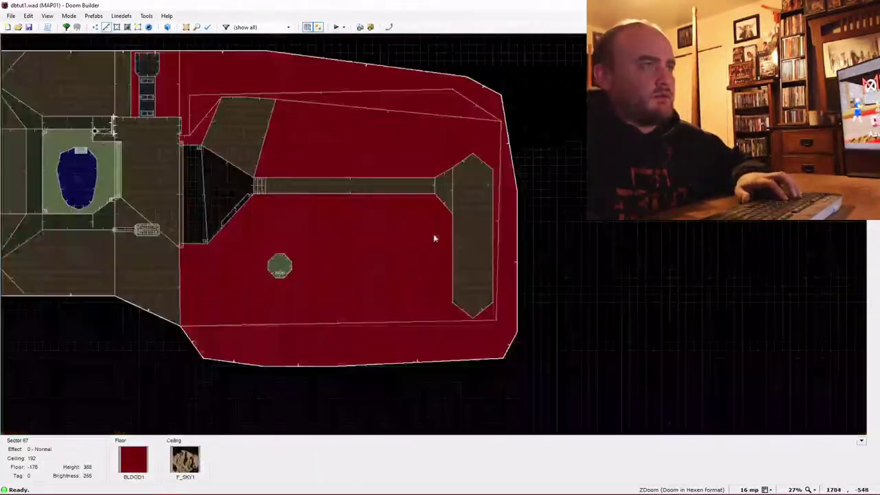
- Move the Player 1 start to the platform's southeast corner and set its angle to 135
{"action": "scroll", "coordinate": [461, 207], "scroll_direction": "up", "scroll_amount": 4}
{"action": "key", "text": "t"}
{"action": "left_click_drag", "start_coordinate": [476, 176], "coordinate": [446, 316]}
{"action": "left_click_drag", "start_coordinate": [440, 358], "coordinate": [440, 356]}
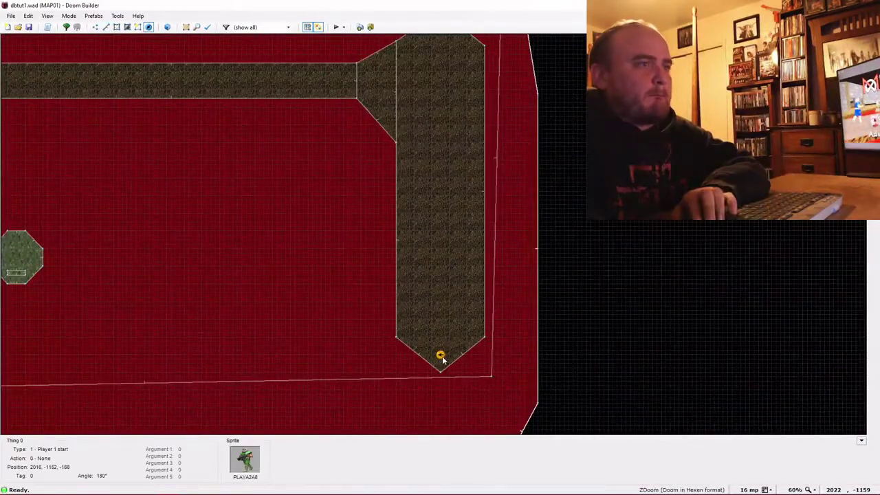
{"action": "right_click", "coordinate": [440, 357]}
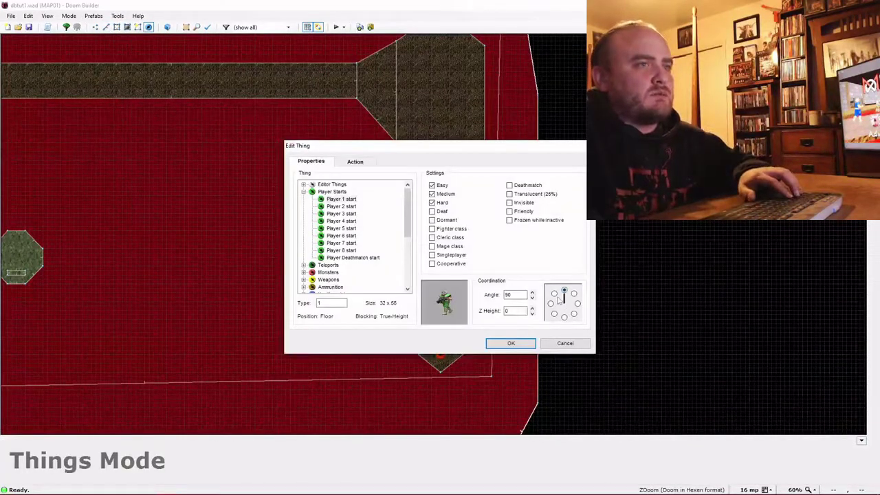
{"action": "left_click", "coordinate": [533, 343]}
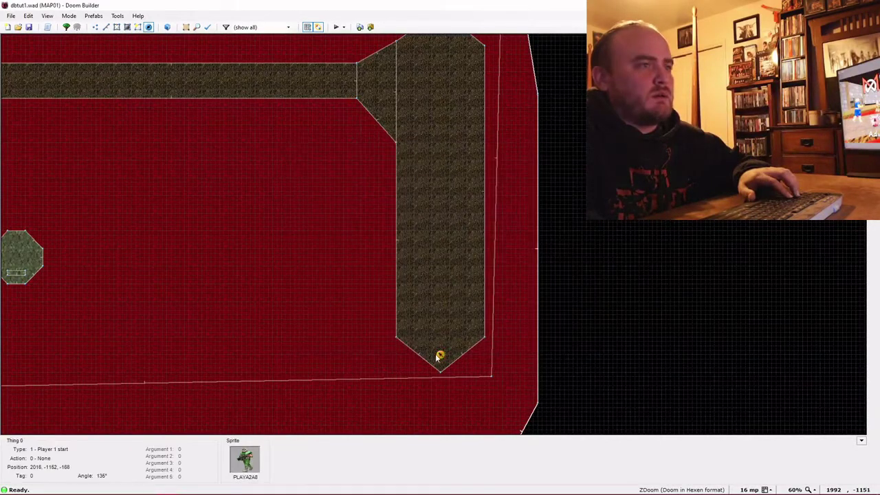
{"action": "left_click", "coordinate": [474, 329]}
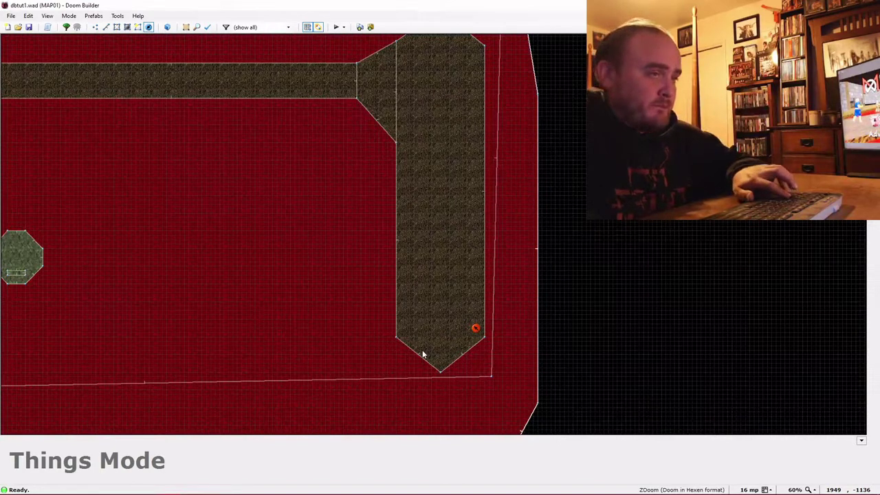
- Insert a vertex on the platform's southwest slanted edge and pull the platform outline out westward into a point
{"action": "key", "text": "space"}
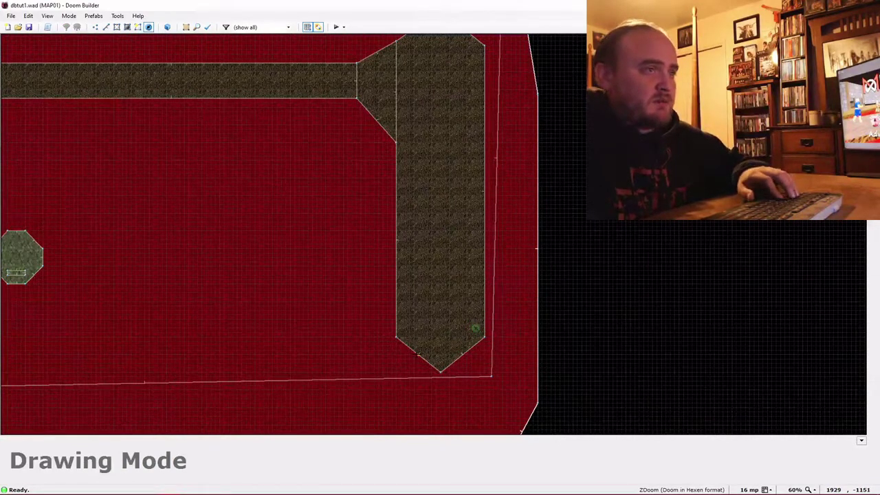
{"action": "right_click", "coordinate": [417, 352]}
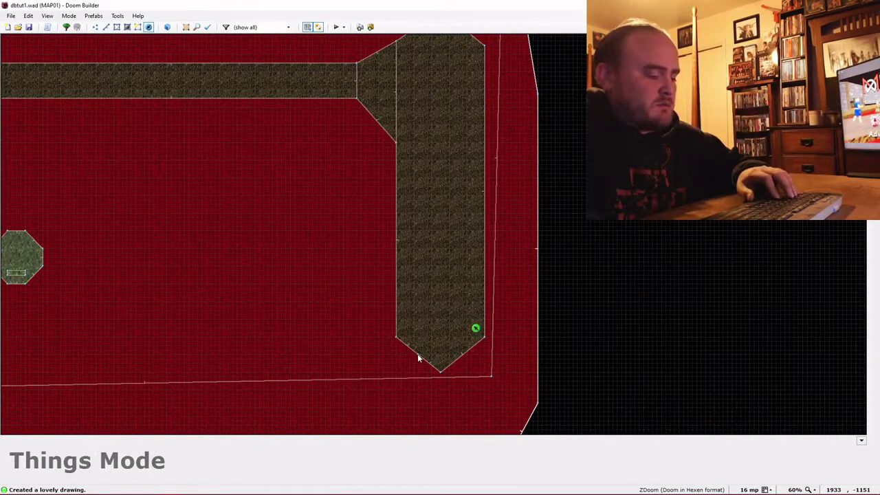
{"action": "key", "text": "v"}
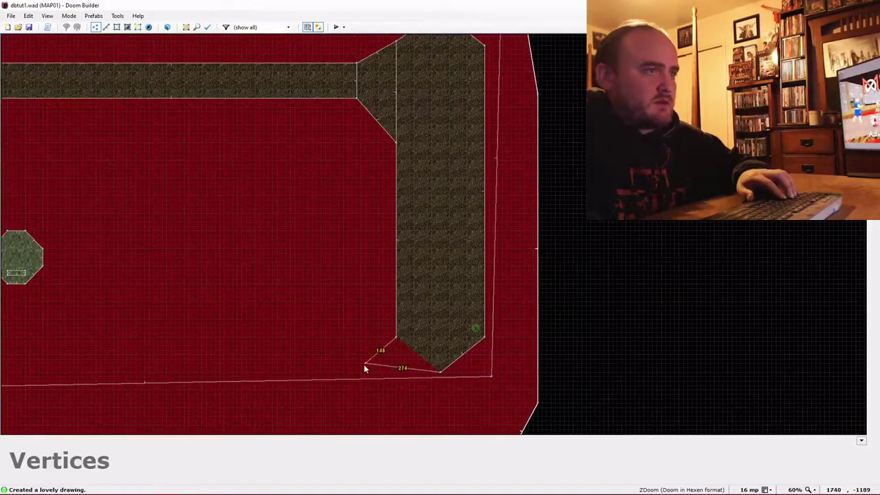
{"action": "left_click_drag", "start_coordinate": [344, 373], "coordinate": [343, 367]}
- Insert a vertex on the extension's upper slanted edge and square the extension into a rectangular stub pointing west
{"action": "key", "text": "space"}
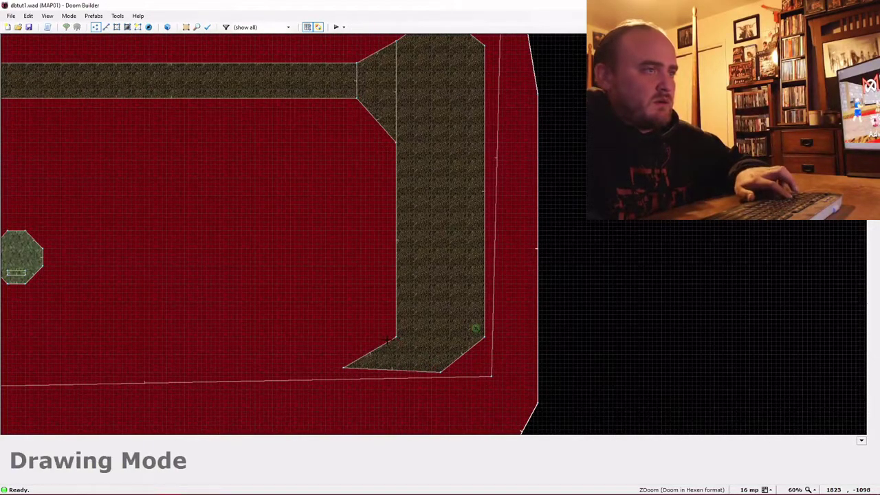
{"action": "scroll", "coordinate": [381, 347], "scroll_direction": "up", "scroll_amount": 4}
{"action": "right_click", "coordinate": [396, 342]}
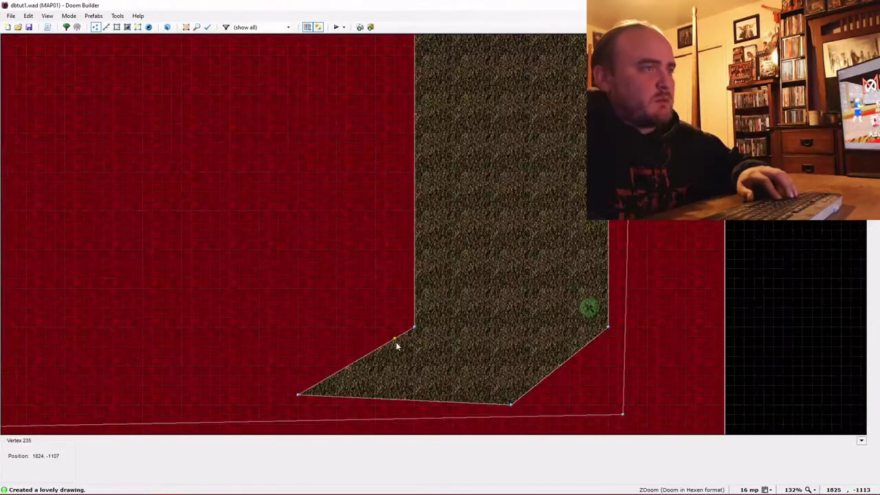
{"action": "left_click_drag", "start_coordinate": [395, 341], "coordinate": [307, 327]}
{"action": "left_click_drag", "start_coordinate": [300, 389], "coordinate": [310, 404]}
{"action": "scroll", "coordinate": [313, 385], "scroll_direction": "down", "scroll_amount": 5}
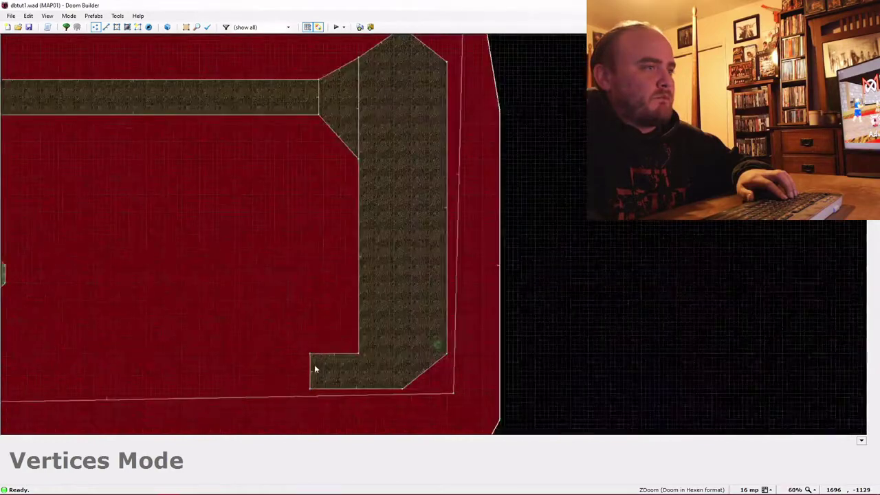
- Extend the stub's west end past the octagonal island to form a long southern walkway, and inspect it in 3D from the island
{"action": "middle_click_drag", "start_coordinate": [290, 355], "coordinate": [394, 350]}
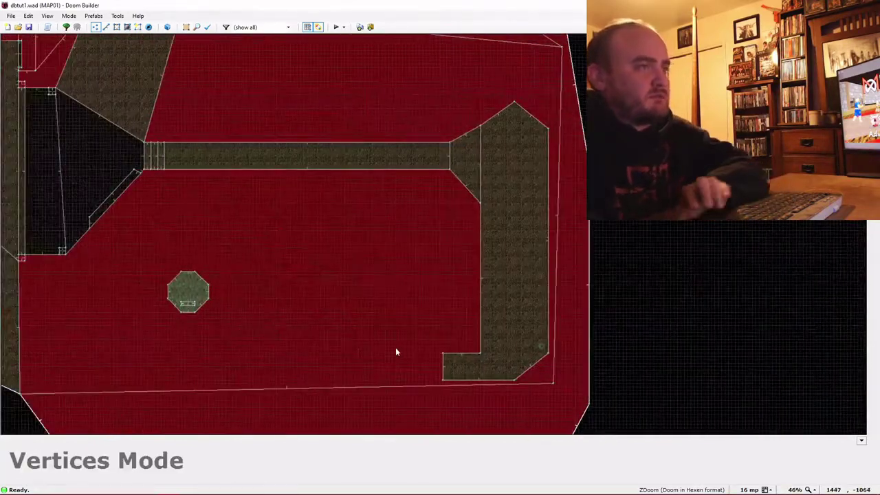
{"action": "key", "text": "l"}
{"action": "left_click_drag", "start_coordinate": [443, 371], "coordinate": [413, 363]}
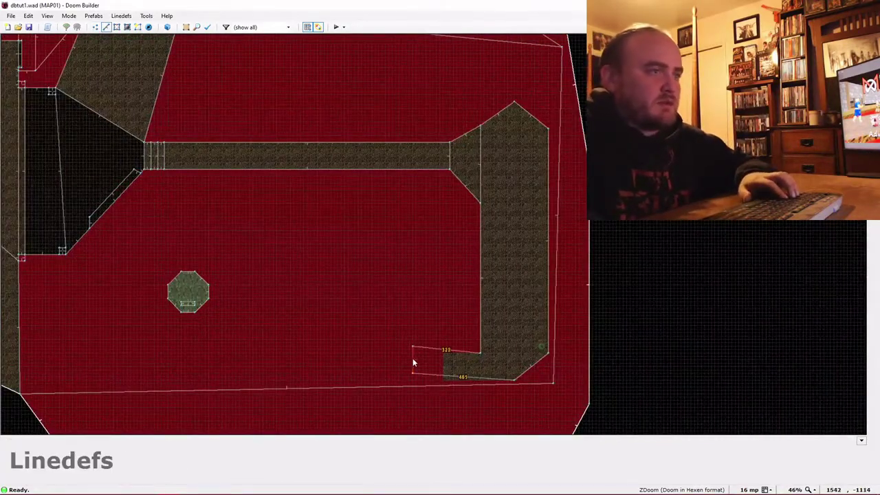
{"action": "left_click_drag", "start_coordinate": [275, 368], "coordinate": [141, 371]}
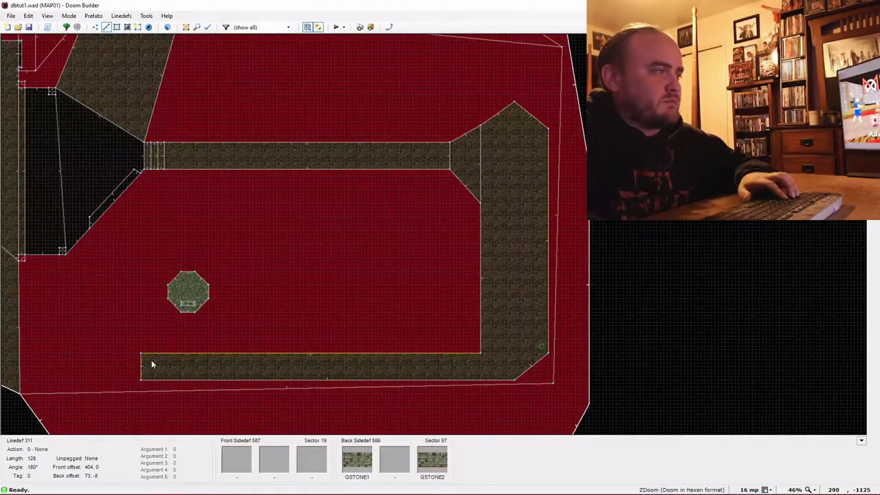
{"action": "key", "text": "w"}
{"action": "key", "text": "e"}
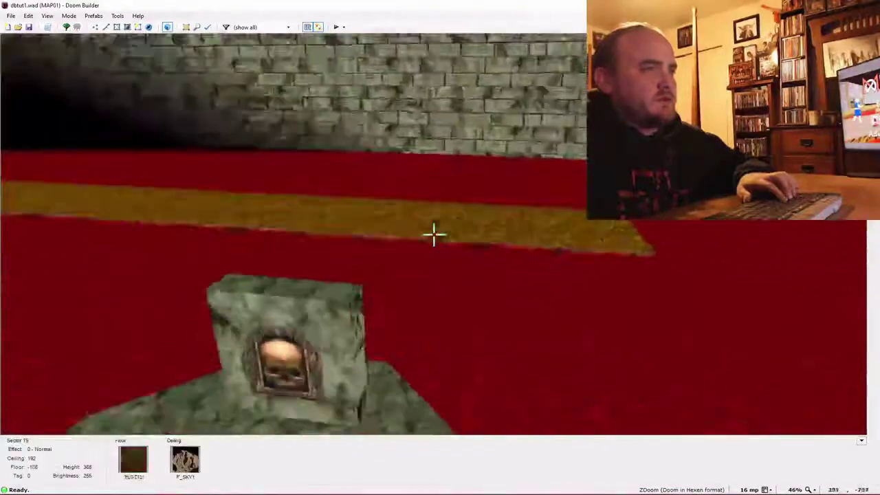
{"action": "key", "text": "d"}
{"action": "key", "text": "e"}
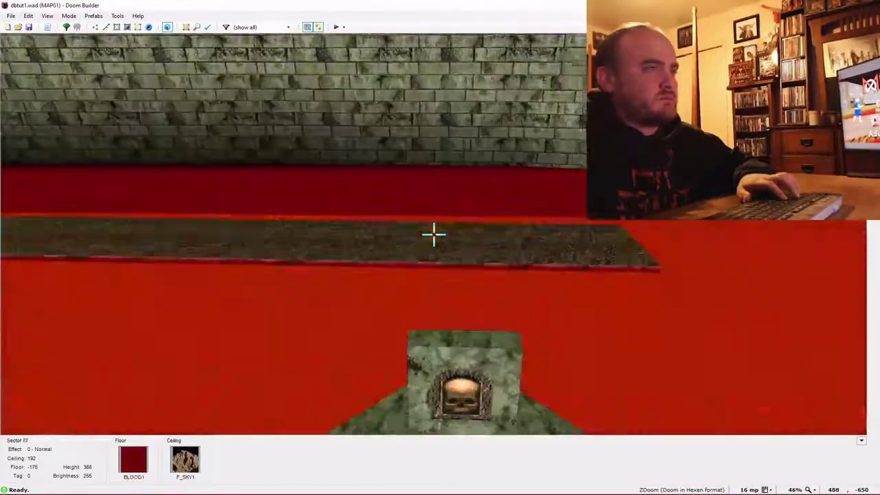
{"action": "key", "text": "w"}
{"action": "scroll", "coordinate": [141, 333], "scroll_direction": "up", "scroll_amount": 1}
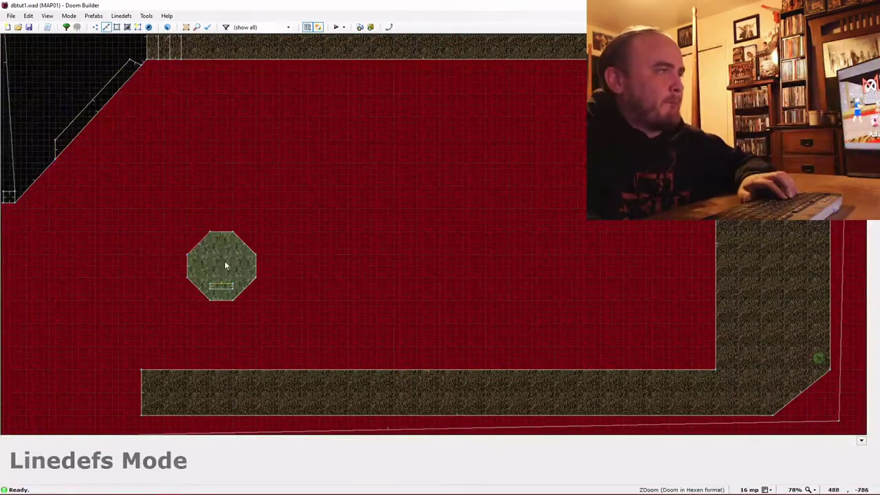
- Shorten the southern walkway so its west end lines up with the west side of the octagonal island
{"action": "key", "text": "s"}
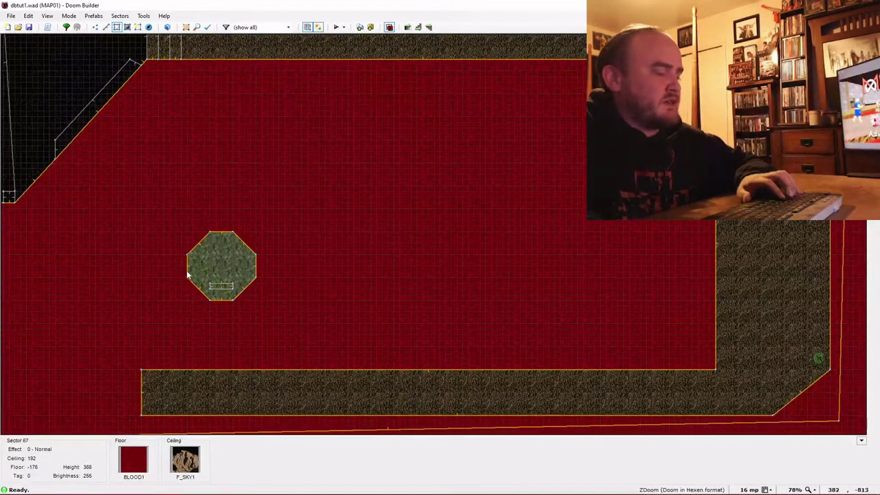
{"action": "key", "text": "l"}
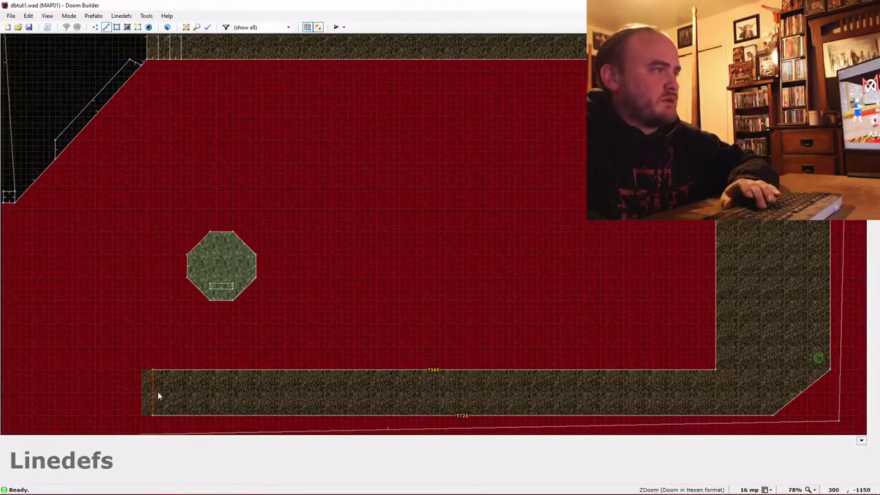
{"action": "left_click_drag", "start_coordinate": [184, 395], "coordinate": [190, 392]}
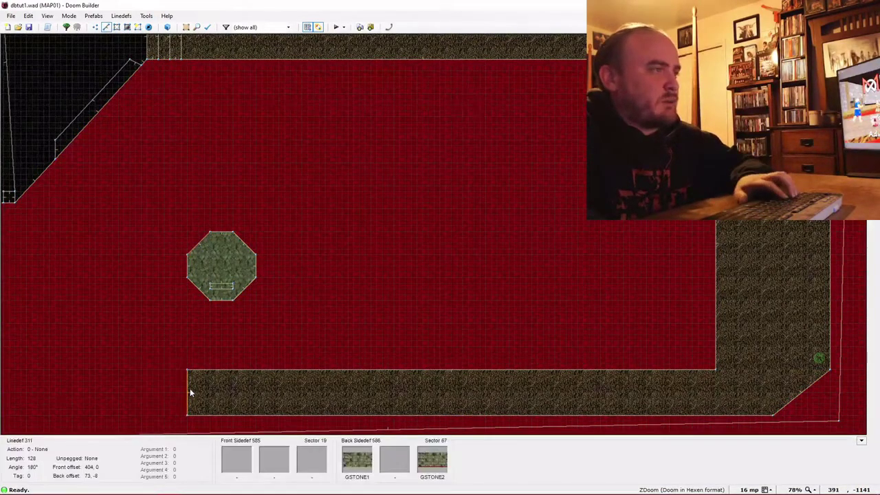
- Draw a connecting sector 256 units long from the walkway's west end to the island, following the island's lower edges
{"action": "key", "text": "d"}
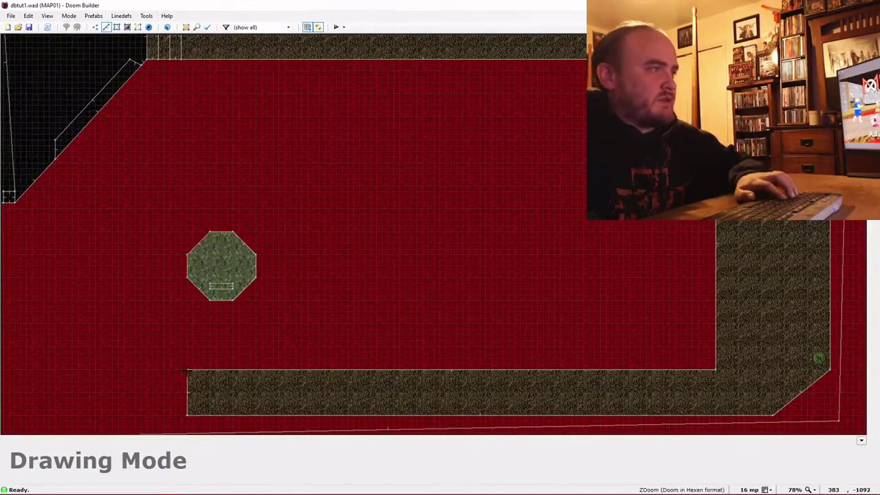
{"action": "left_click", "coordinate": [187, 371]}
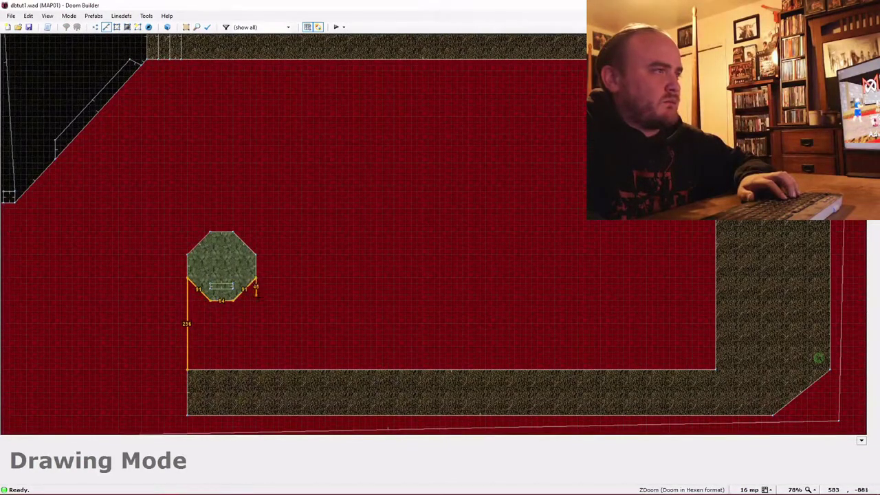
{"action": "left_click", "coordinate": [194, 376]}
- In 3D, raise the connector's floor to -168 and apply the FLOOR7_2 flat to it
{"action": "key", "text": "w"}
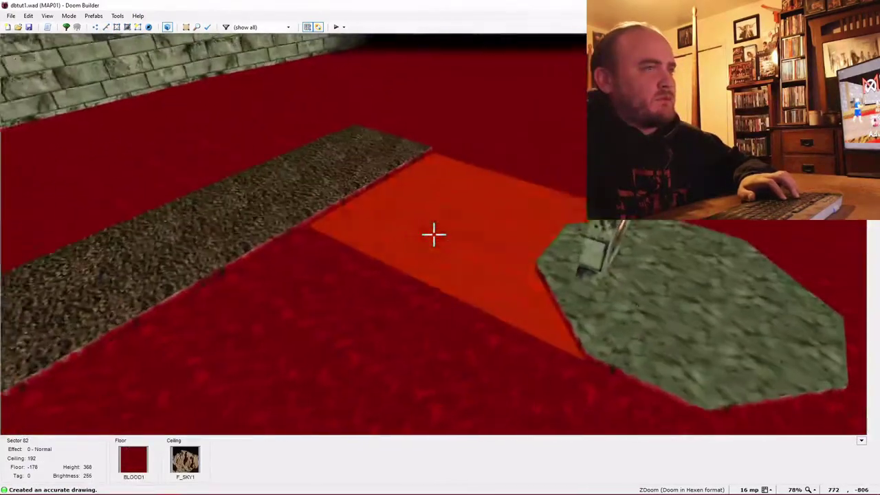
{"action": "scroll", "coordinate": [433, 234], "scroll_direction": "up", "scroll_amount": 1}
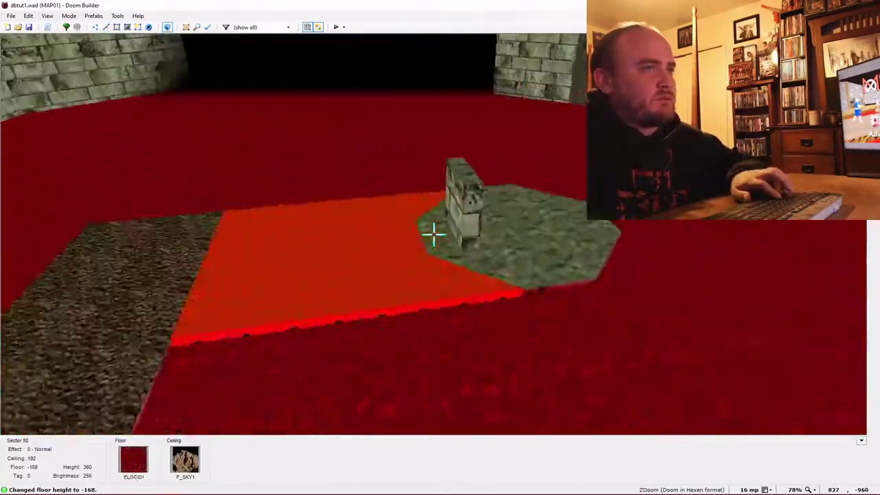
{"action": "key", "text": "ctrl+c"}
{"action": "key", "text": "ctrl+v"}
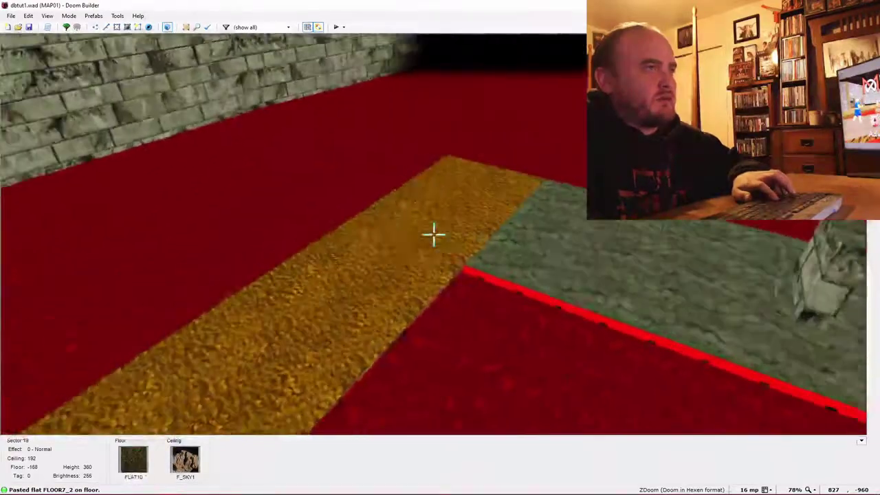
- Apply the FLOOR7_2 flat to the walkway and start platform floor and to the wedge beside the bridge
{"action": "key", "text": "w"}
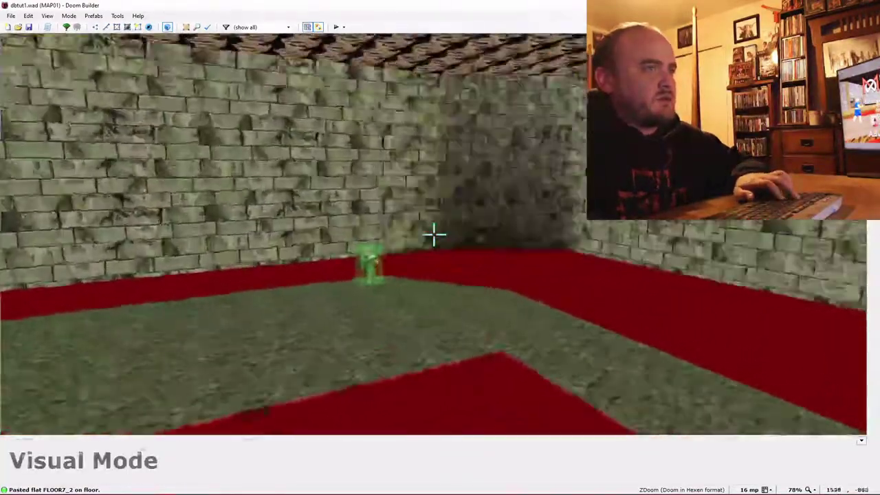
{"action": "key", "text": "e"}
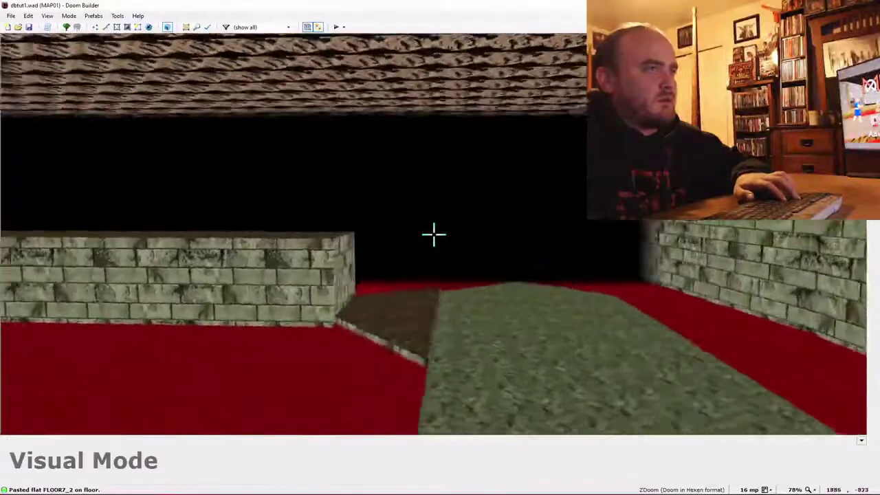
{"action": "key", "text": "e"}
{"action": "key", "text": "ctrl+v"}
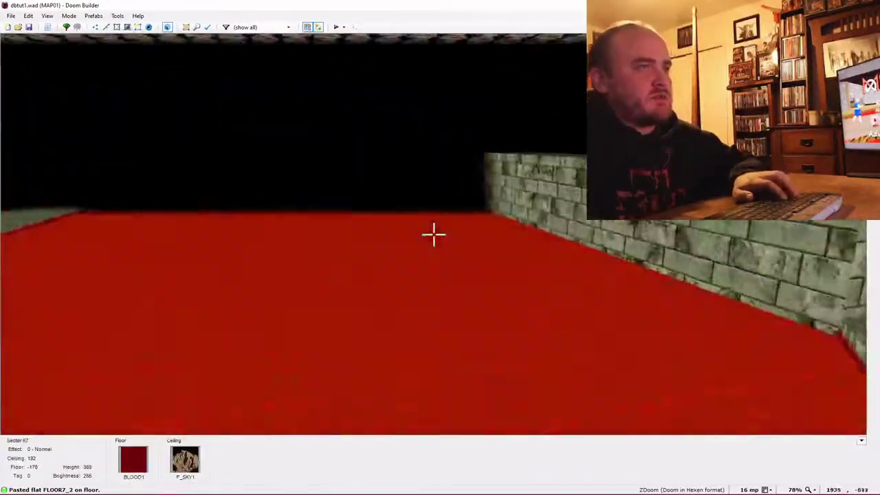
- Copy the GSTONE2 texture from the connector's east side wall and set that wall's texture offsets to 0, -8
{"action": "key", "text": "w"}
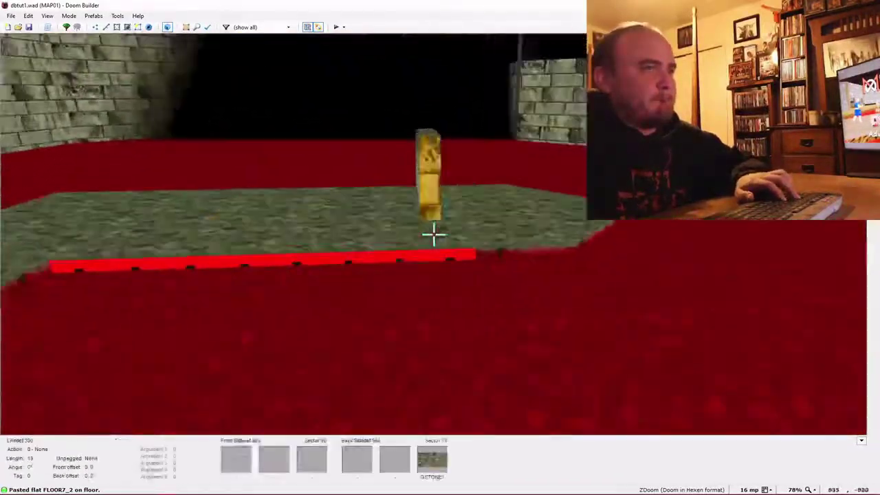
{"action": "key", "text": "w"}
{"action": "key", "text": "ctrl+c"}
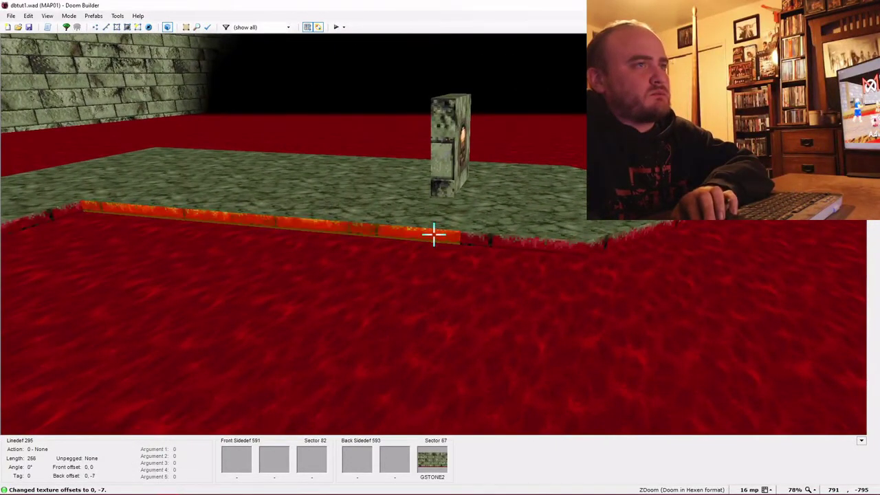
{"action": "key", "text": "Up"}
{"action": "key", "text": "s"}
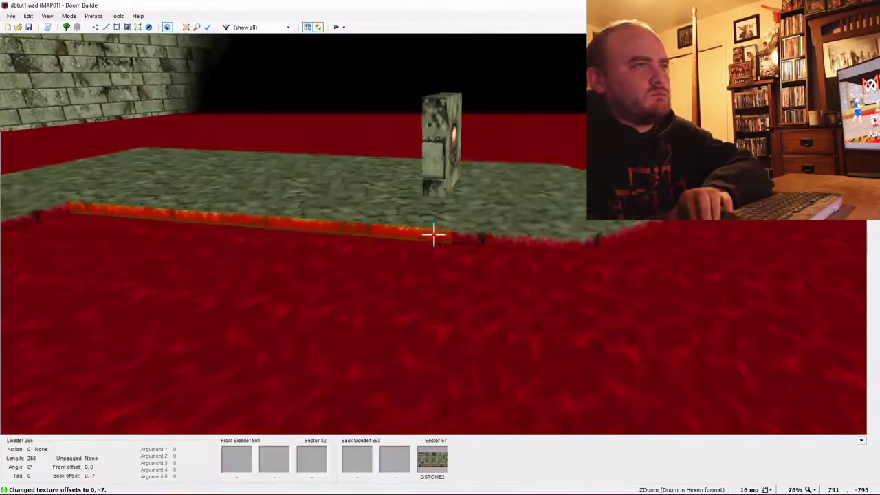
{"action": "key", "text": "f"}
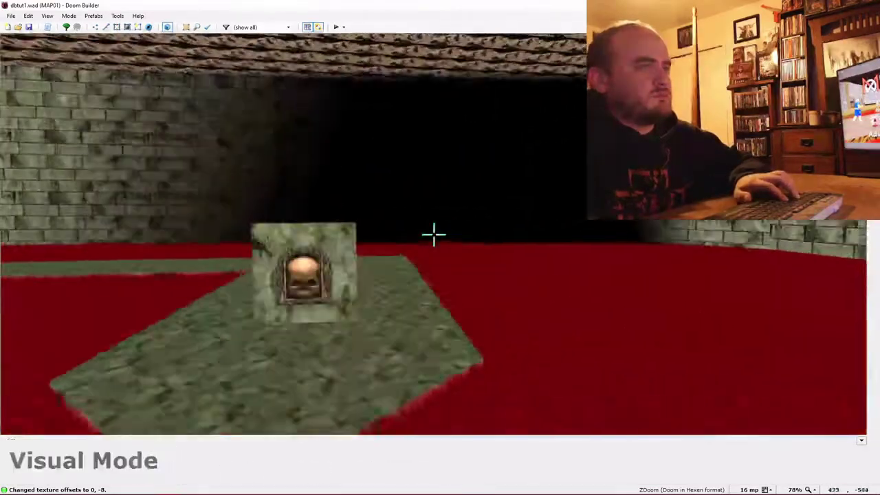
- Paste GSTONE2 onto the connector's west side wall and set its texture offsets to 0, -8
{"action": "key", "text": "f"}
{"action": "key", "text": "ctrl+v"}
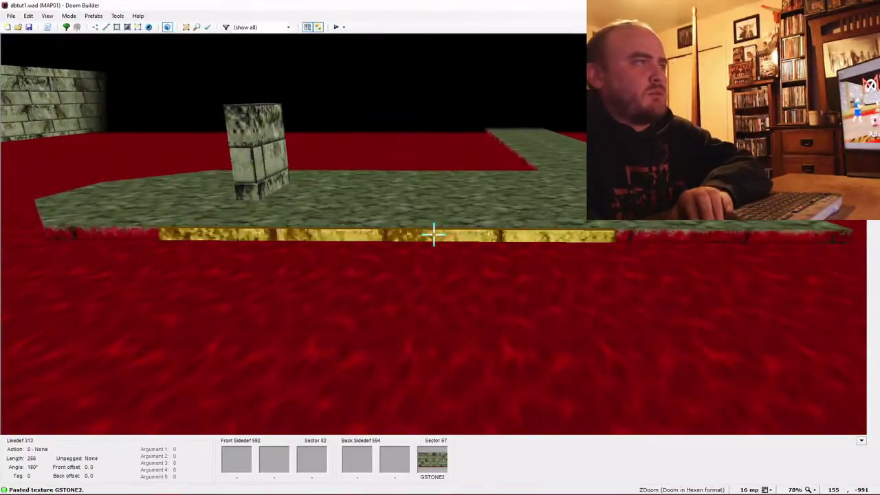
{"action": "key", "text": "Down"}
{"action": "key", "text": "Down"}
{"action": "key", "text": "Down"}
{"action": "key", "text": "Down"}
{"action": "key", "text": "Down"}
{"action": "key", "text": "Down"}
{"action": "key", "text": "Down"}
{"action": "key", "text": "Down"}
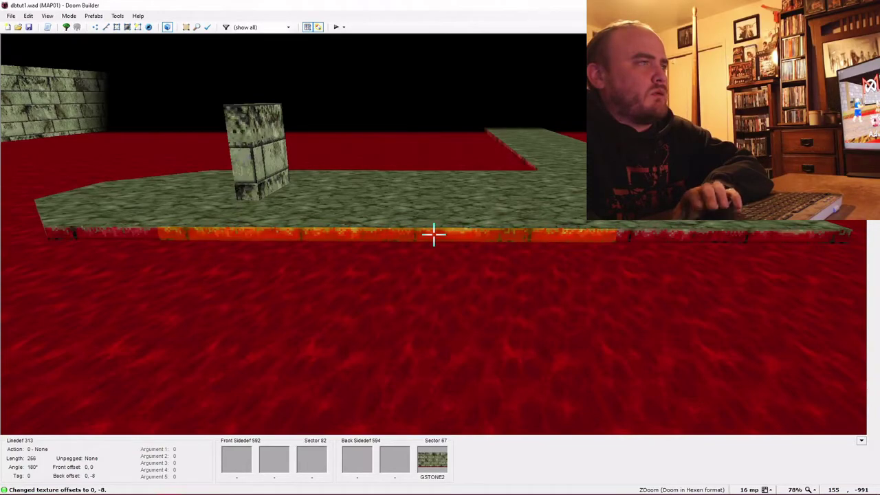
- Inspect the joined island and walkway in 3D, and check the overall layout on the 2D map
{"action": "key", "text": "f"}
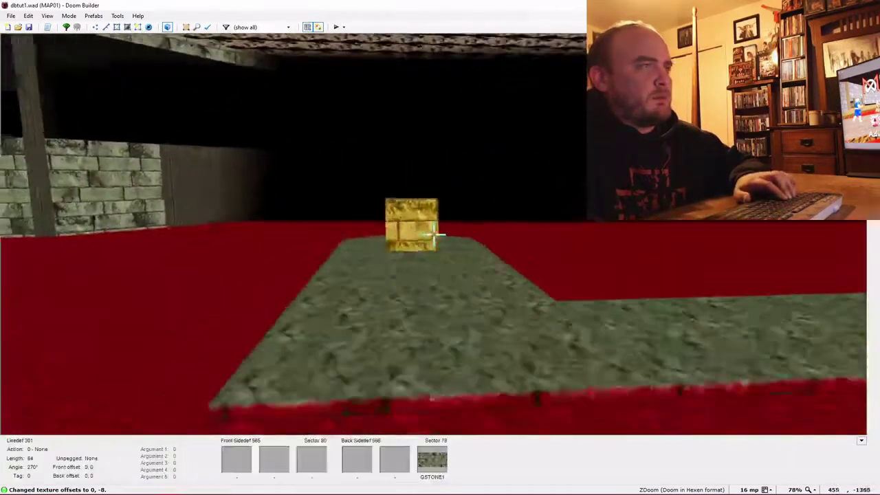
{"action": "key", "text": "w"}
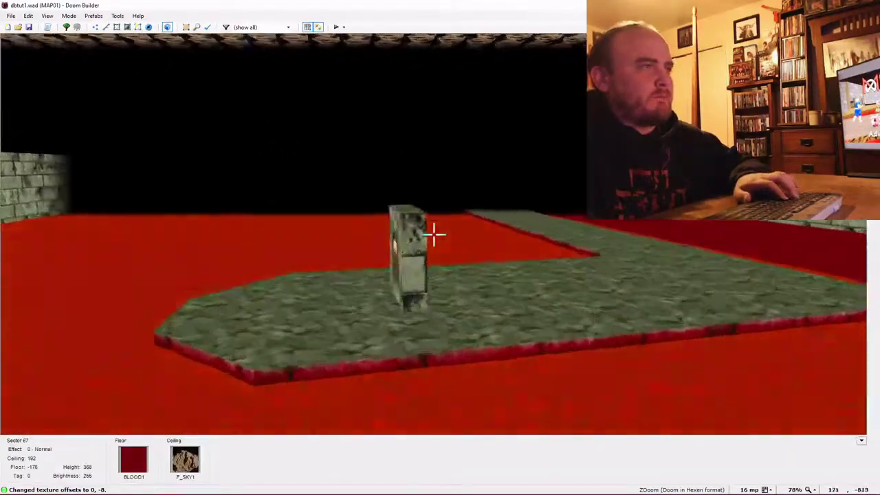
{"action": "key", "text": "w"}
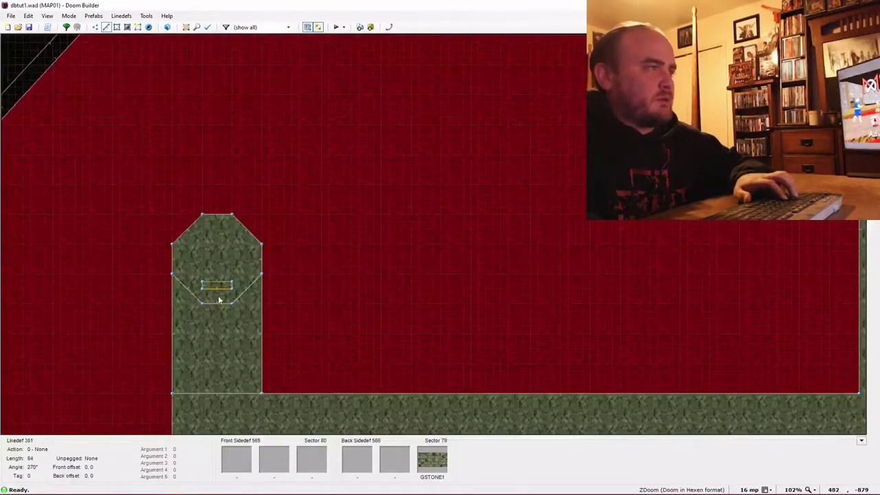
{"action": "scroll", "coordinate": [212, 317], "scroll_direction": "down", "scroll_amount": 3}
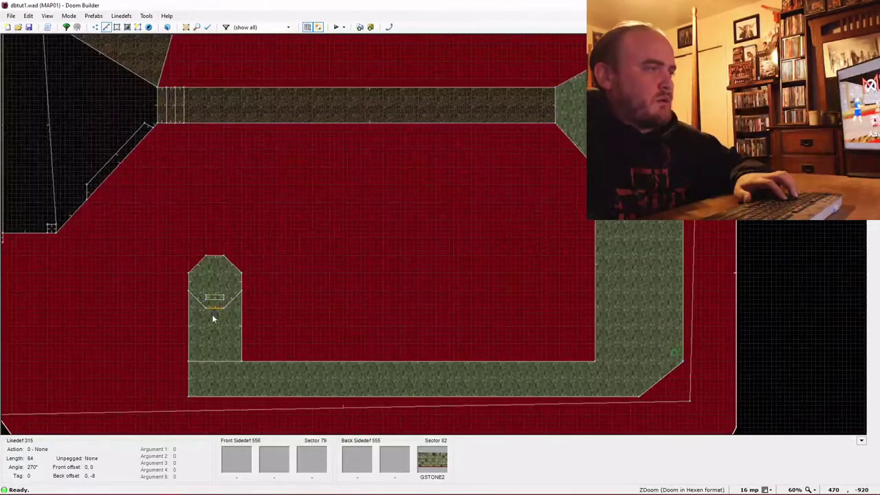
{"action": "scroll", "coordinate": [213, 316], "scroll_direction": "down", "scroll_amount": 2}
{"action": "key", "text": "v"}
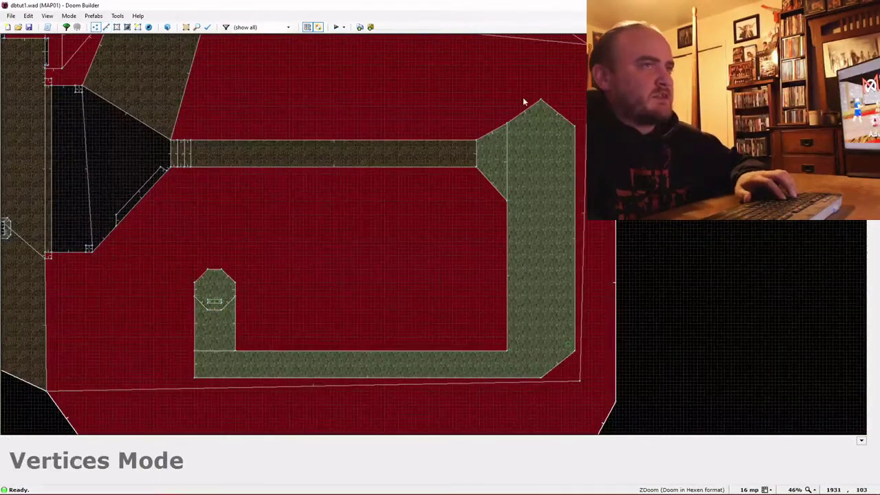
- Playtest the map, walking from the start corner along the stone platform past the bridge's end wall toward the blood
{"action": "key", "text": "t"}
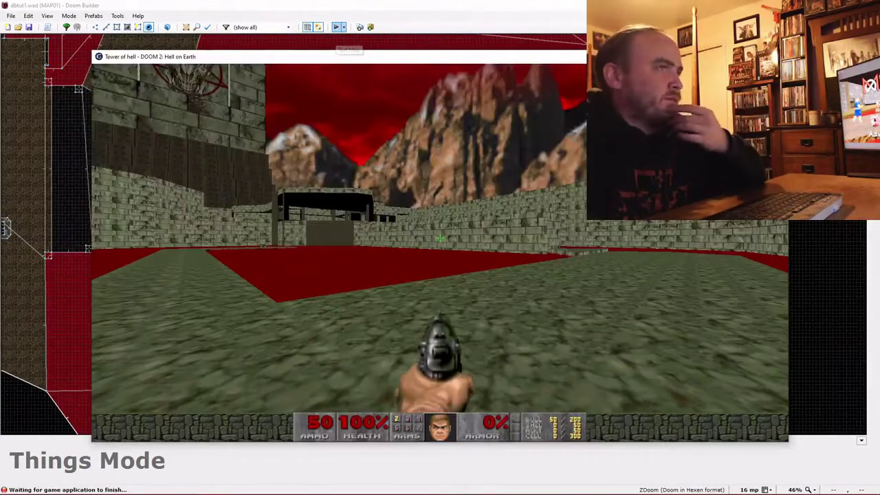
{"action": "key", "text": "Left"}
{"action": "key", "text": "Right"}
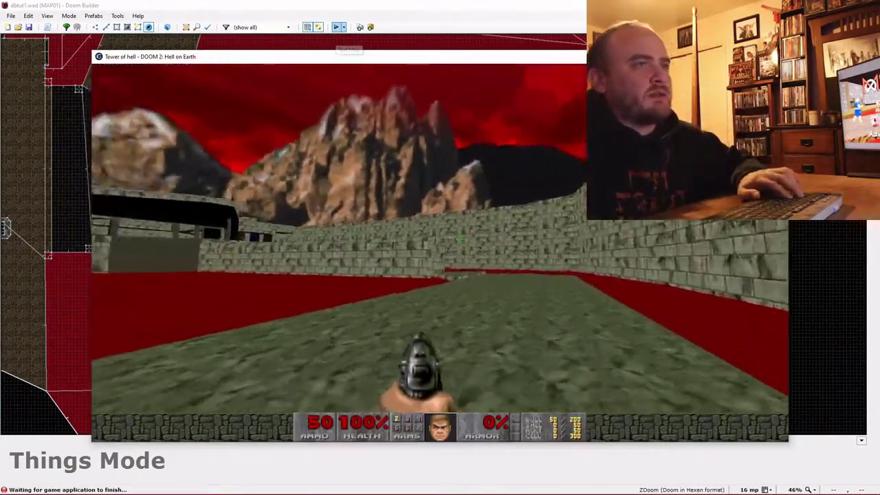
{"action": "key", "text": "Up"}
{"action": "key", "text": "Left"}
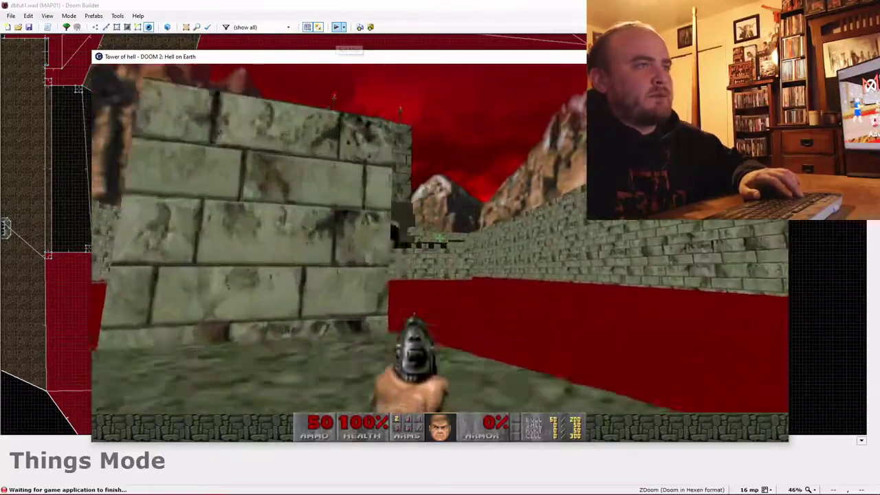
{"action": "key", "text": "Left"}
{"action": "key", "text": "Up"}
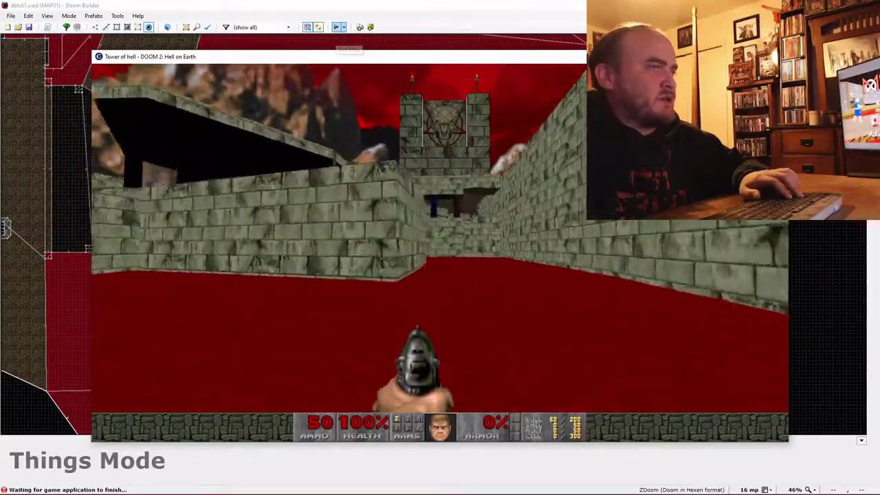
- Explore the blood pool in the playtest, checking the stone walls and support posts at its far end
{"action": "key", "text": "Up"}
{"action": "key", "text": "Right"}
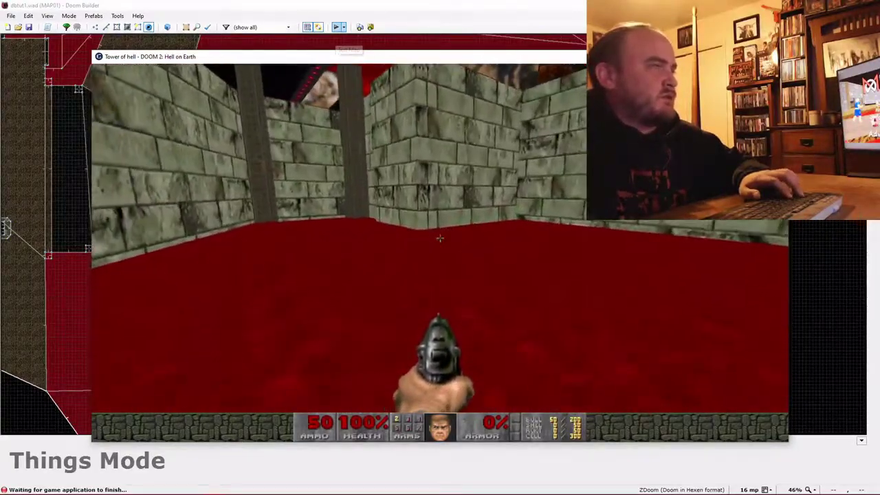
{"action": "key", "text": "Left"}
{"action": "key", "text": "Up"}
{"action": "key", "text": "Down"}
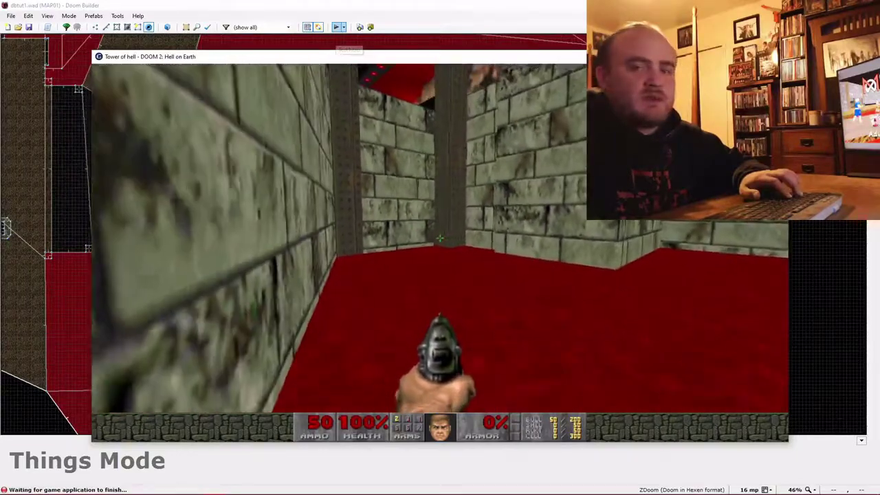
{"action": "key", "text": "Up"}
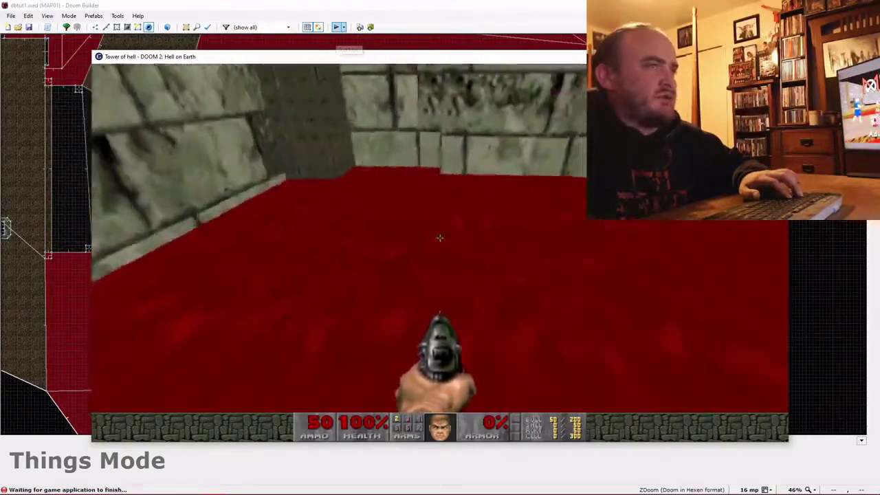
{"action": "key", "text": "Right"}
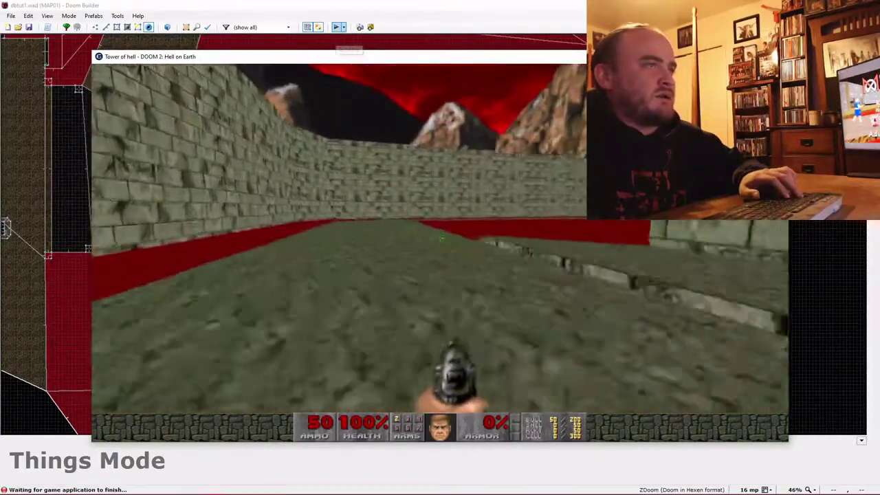
- Walk around the stone platform in the playtest, examining the bridge's end wall, the floor edges and the surrounding blood pool
{"action": "key", "text": "Up"}
{"action": "key", "text": "Left"}
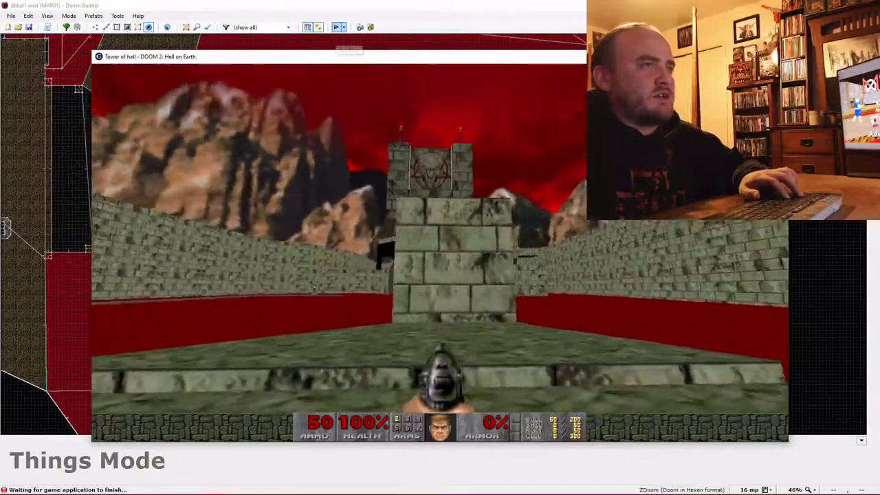
{"action": "key", "text": "Left"}
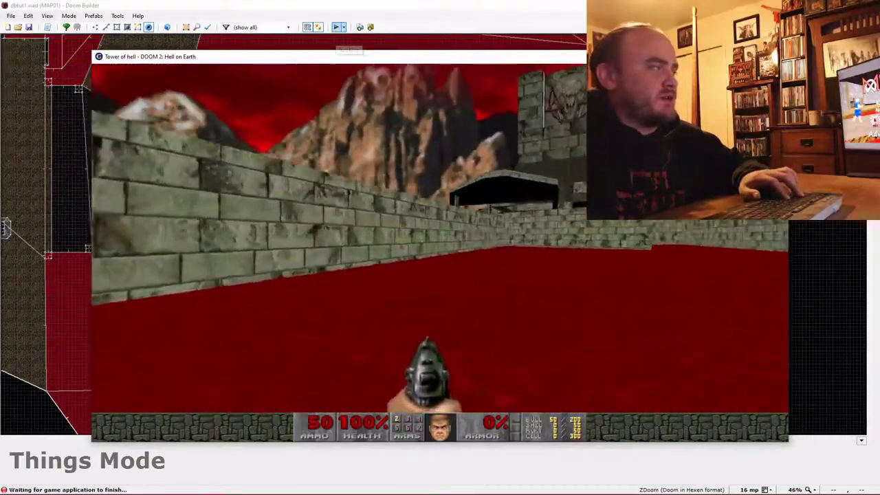
{"action": "key", "text": "Up"}
{"action": "key", "text": "Right"}
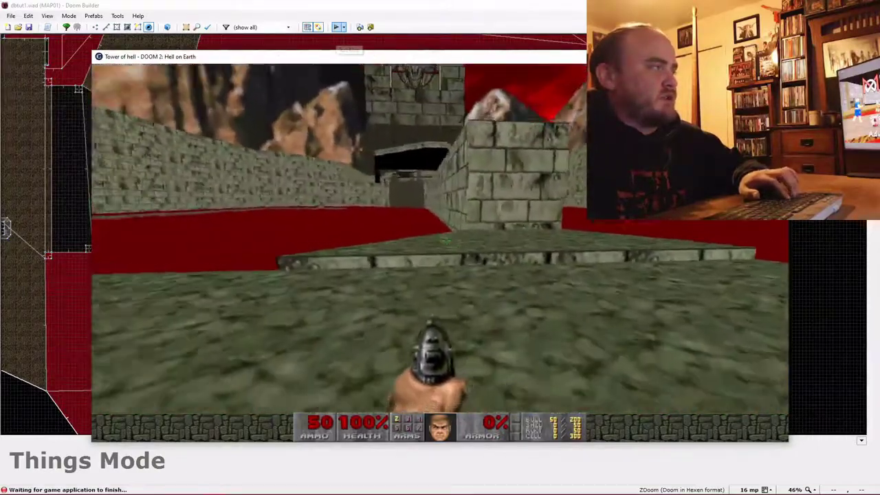
{"action": "key", "text": "Up"}
{"action": "key", "text": "Left"}
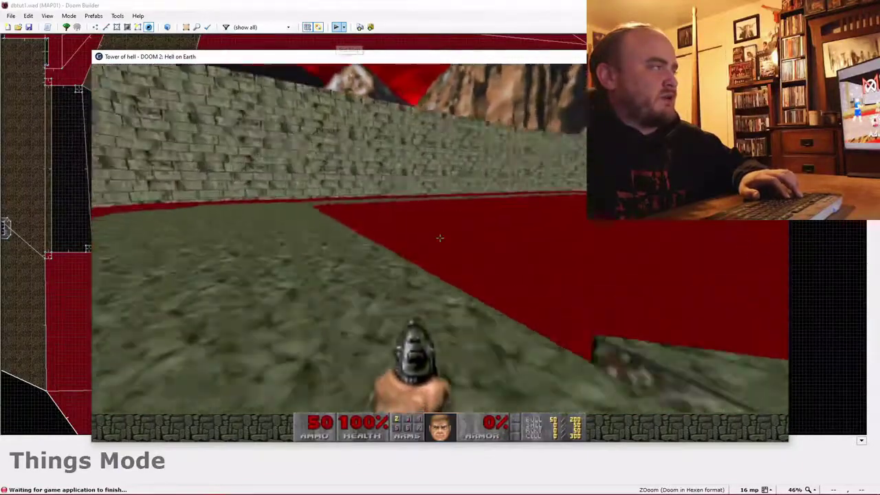
{"action": "key", "text": "Right"}
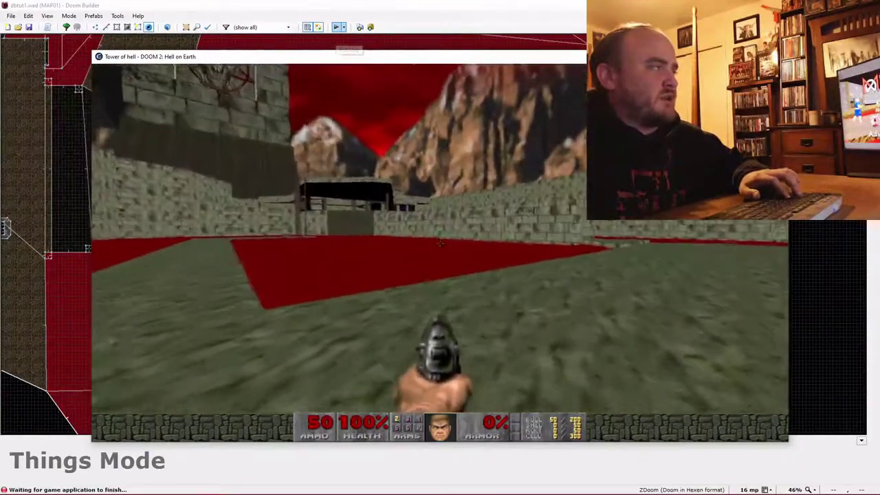
- Follow the stone walkway to the skull-switch island in the playtest and activate the skull switch
{"action": "key", "text": "w"}
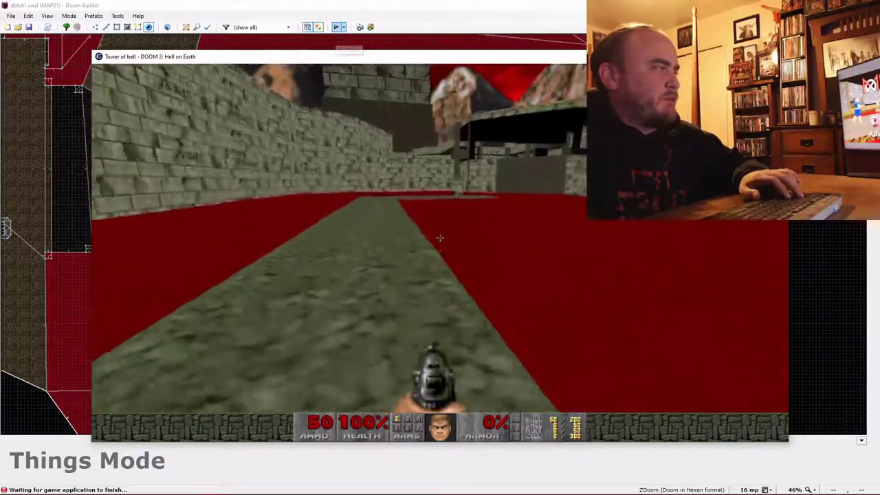
{"action": "key", "text": "Up"}
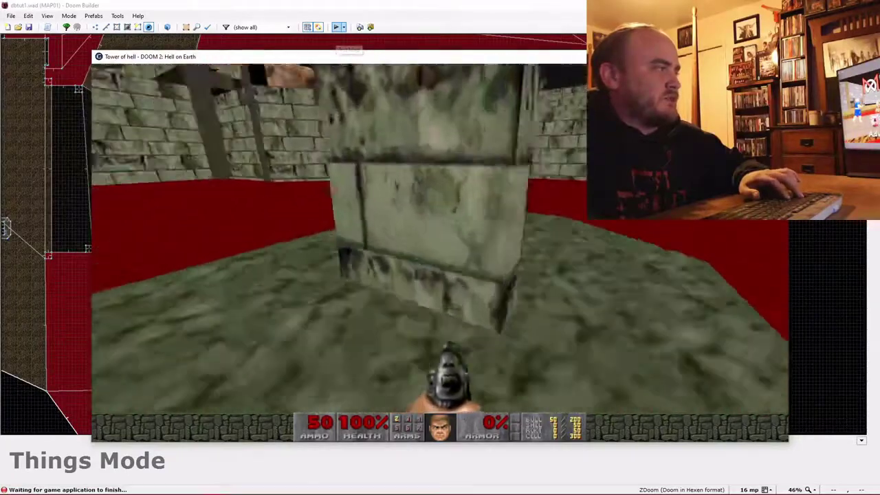
{"action": "key", "text": "w"}
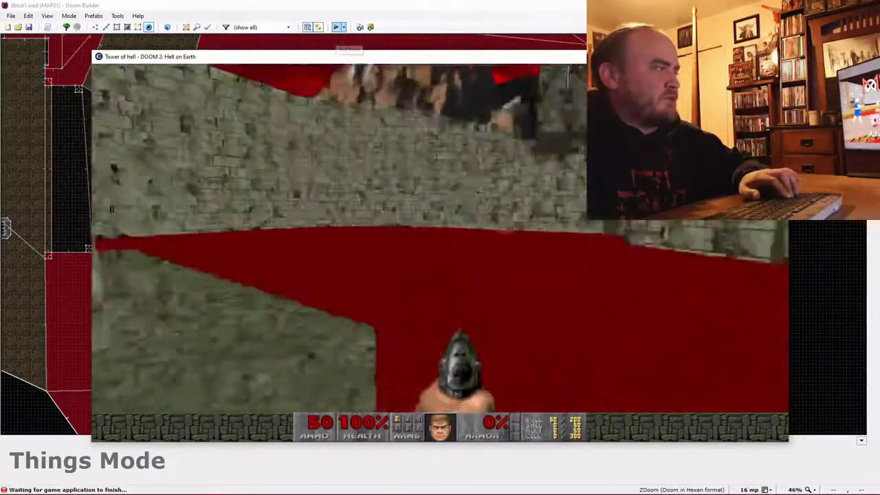
{"action": "key", "text": "w"}
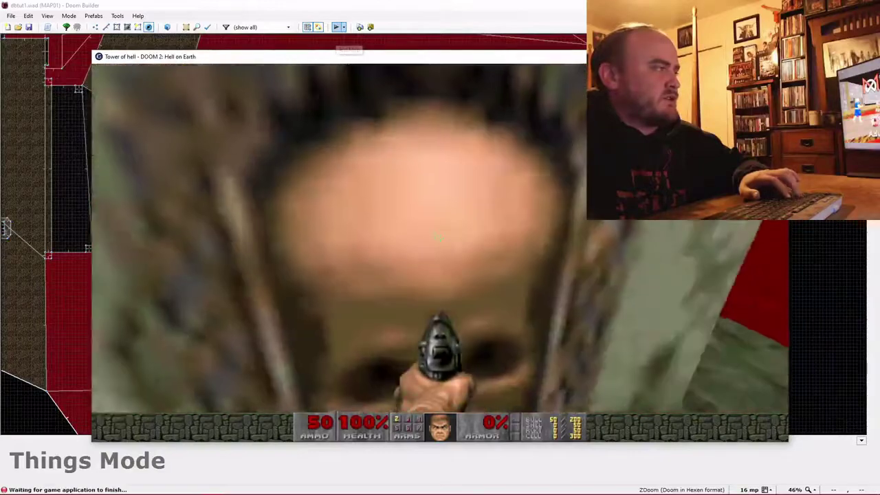
{"action": "key", "text": "e"}
{"action": "key", "text": "s"}
{"action": "key", "text": "w"}
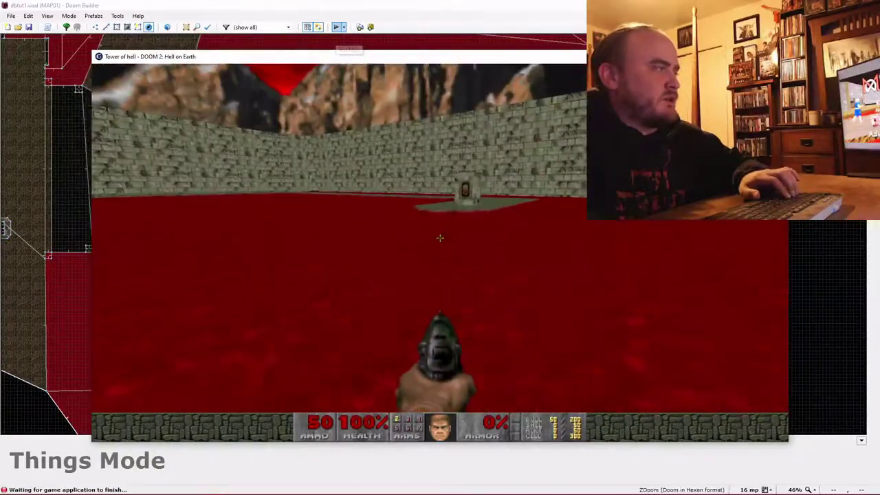
- Cross the blood from the switch island to the dark covered area, and quit the playtest
{"action": "key", "text": "w"}
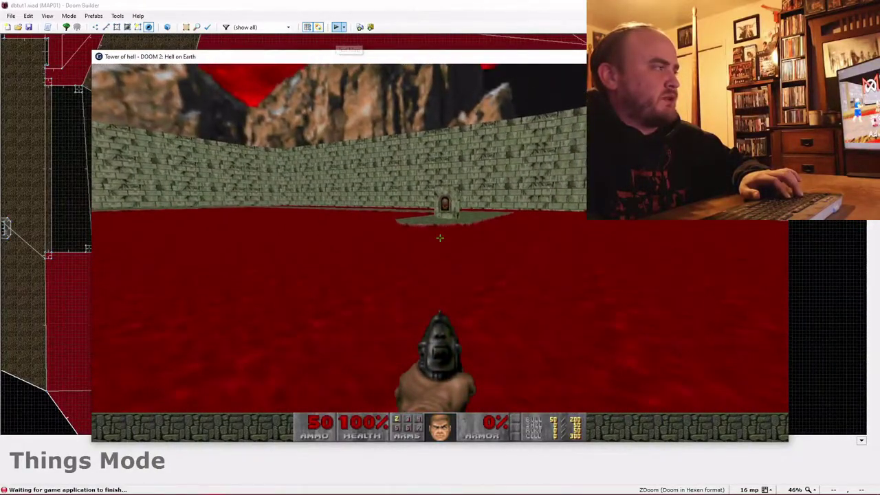
{"action": "key", "text": "w"}
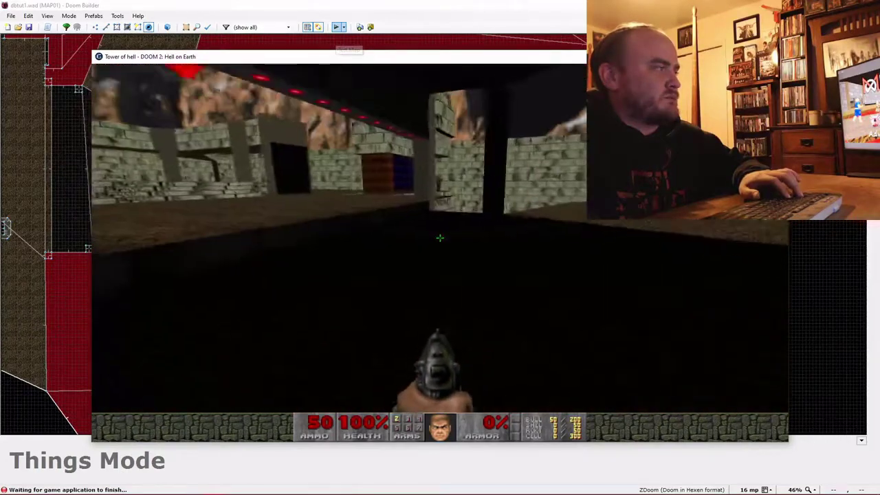
{"action": "key", "text": "w"}
{"action": "key", "text": "Escape"}
{"action": "key", "text": "Up"}
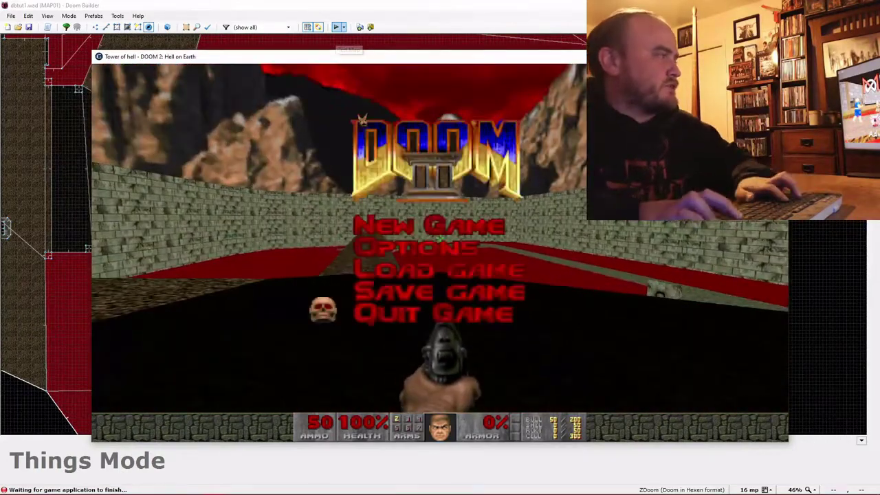
{"action": "key", "text": "Return"}
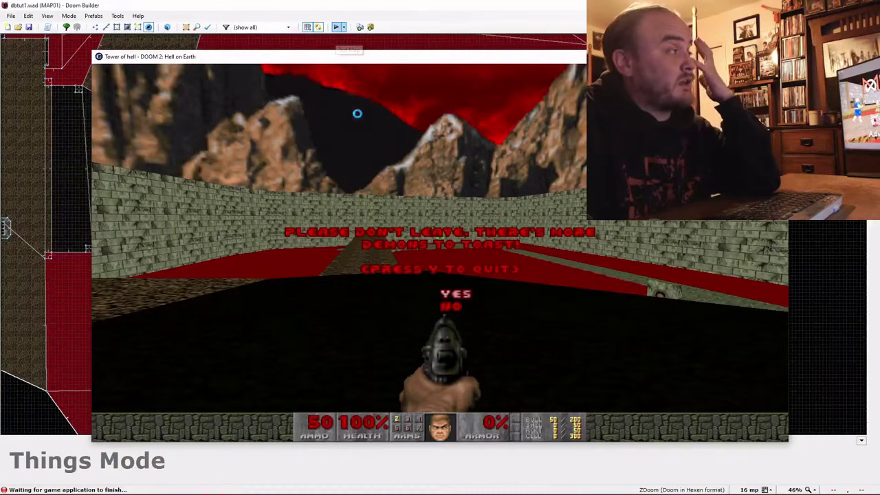
{"action": "key", "text": "y"}
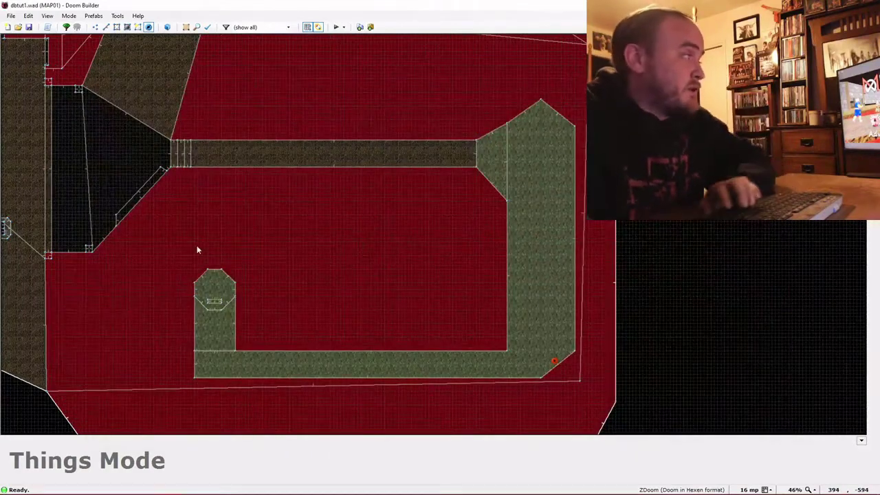
- Review the action settings of the skull-switch linedef on the island, including its sector tag, movement speed and reverse delay
{"action": "key", "text": "l"}
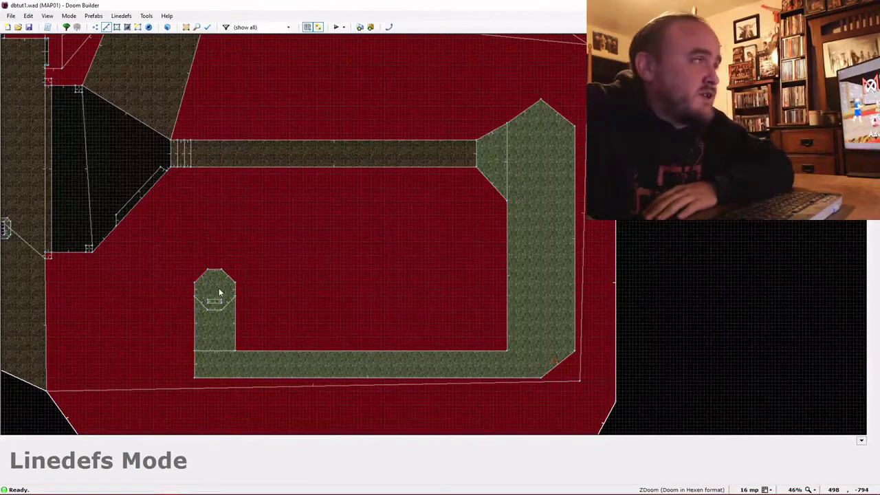
{"action": "scroll", "coordinate": [218, 290], "scroll_direction": "up", "scroll_amount": 3}
{"action": "scroll", "coordinate": [224, 301], "scroll_direction": "up", "scroll_amount": 1}
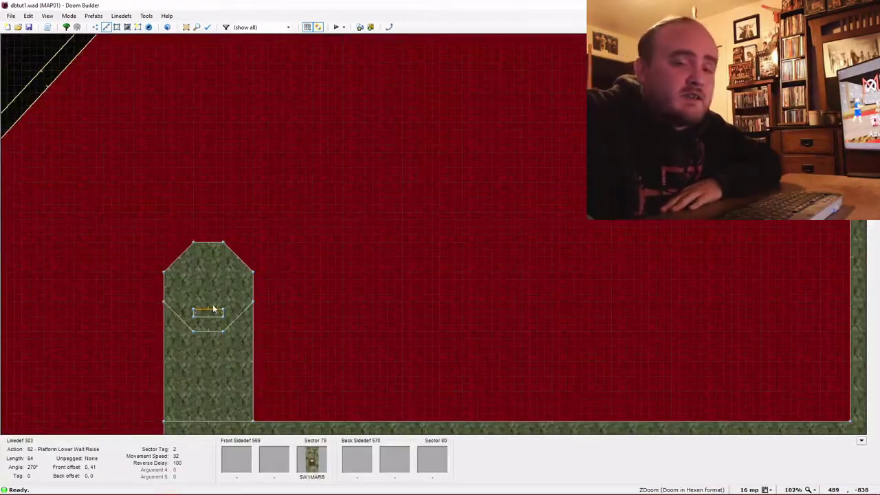
{"action": "scroll", "coordinate": [210, 312], "scroll_direction": "up", "scroll_amount": 1}
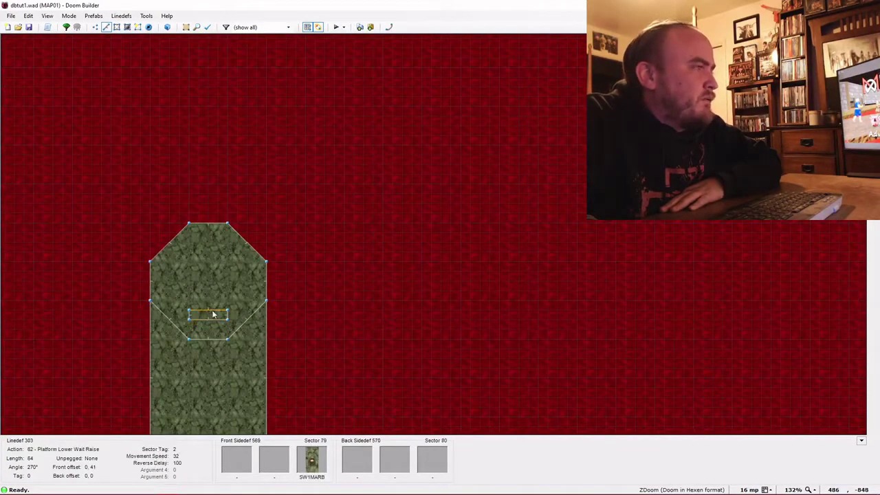
{"action": "right_click", "coordinate": [212, 314]}
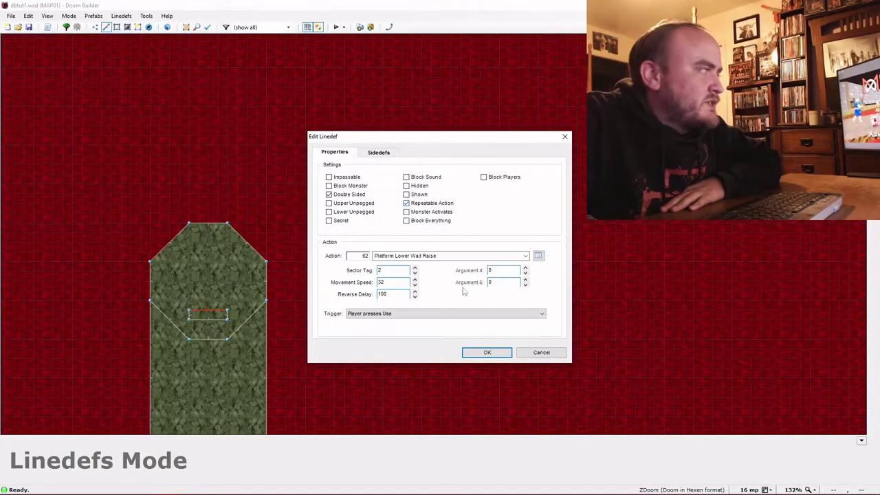
{"action": "left_click", "coordinate": [481, 353]}
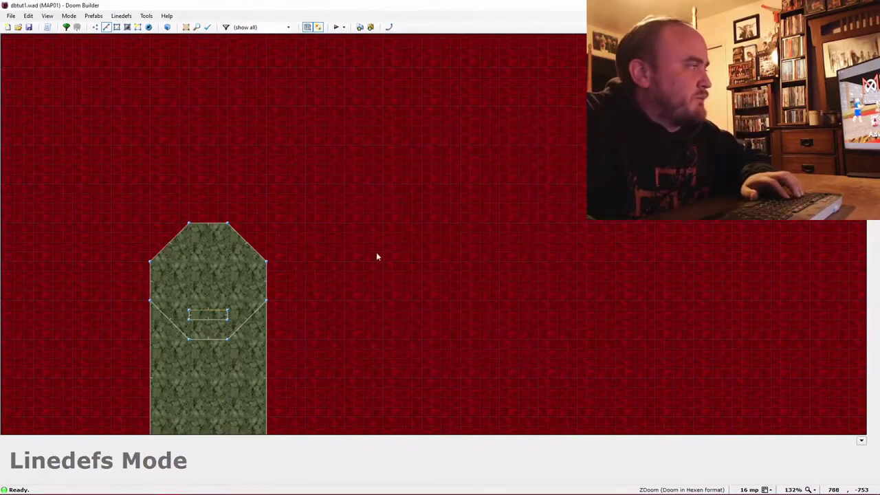
- Draw a sector in the walkway's inner corner, 256 units along each side, with its outer corner cut by a 181-unit diagonal
{"action": "scroll", "coordinate": [376, 257], "scroll_direction": "down", "scroll_amount": 7}
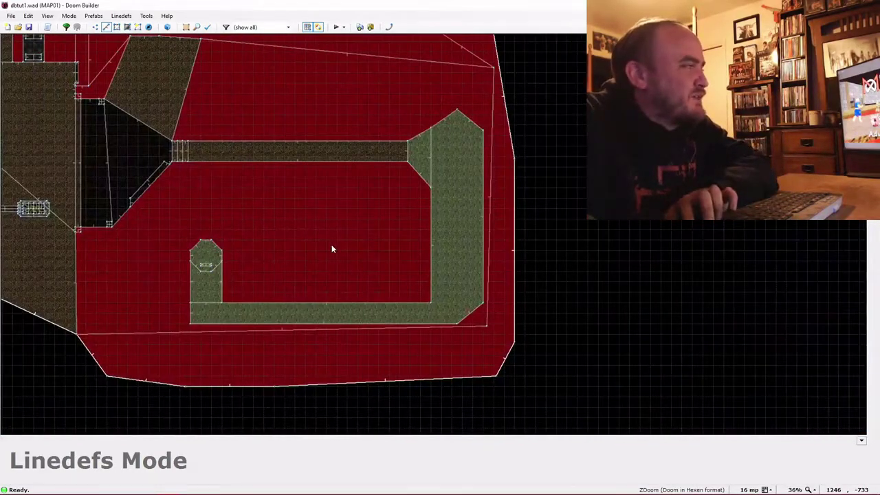
{"action": "scroll", "coordinate": [331, 249], "scroll_direction": "up", "scroll_amount": 2}
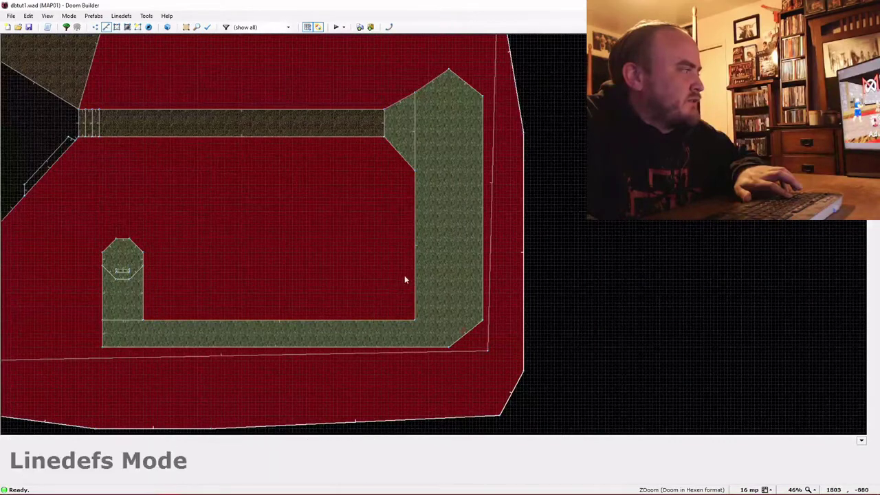
{"action": "scroll", "coordinate": [437, 275], "scroll_direction": "up", "scroll_amount": 3}
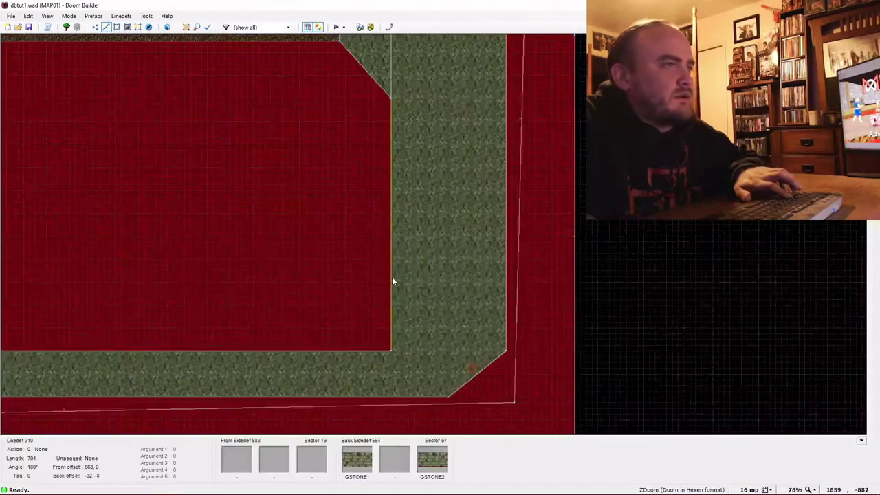
{"action": "key", "text": "d"}
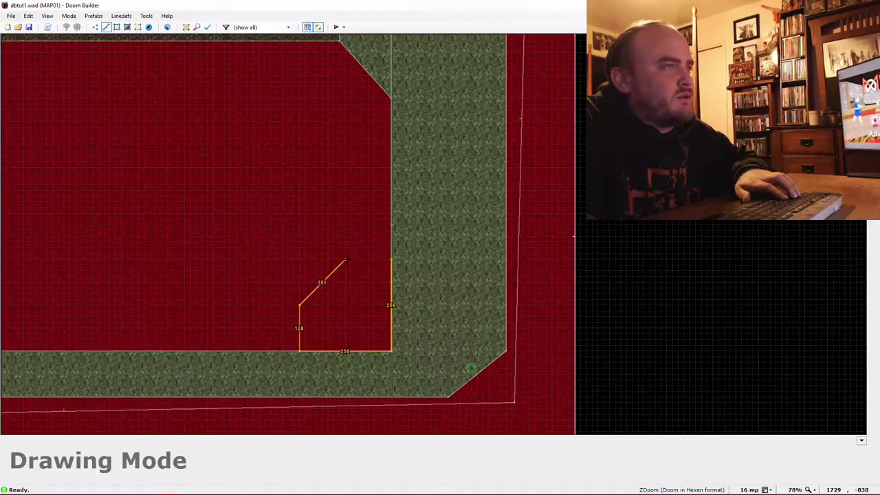
{"action": "left_click", "coordinate": [391, 259]}
- Raise the new inner-corner sector's floor to -168 in 3D and paste the walkway's FLOOR7_2 flat onto it
{"action": "key", "text": "w"}
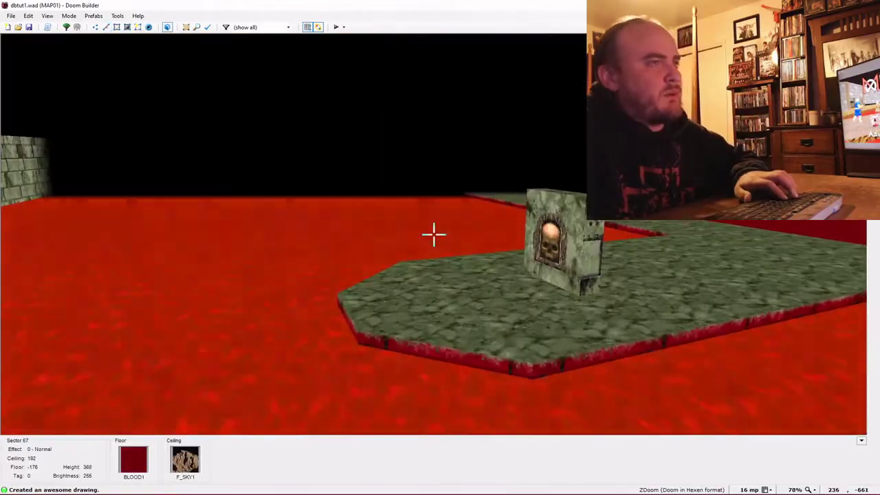
{"action": "key", "text": "e"}
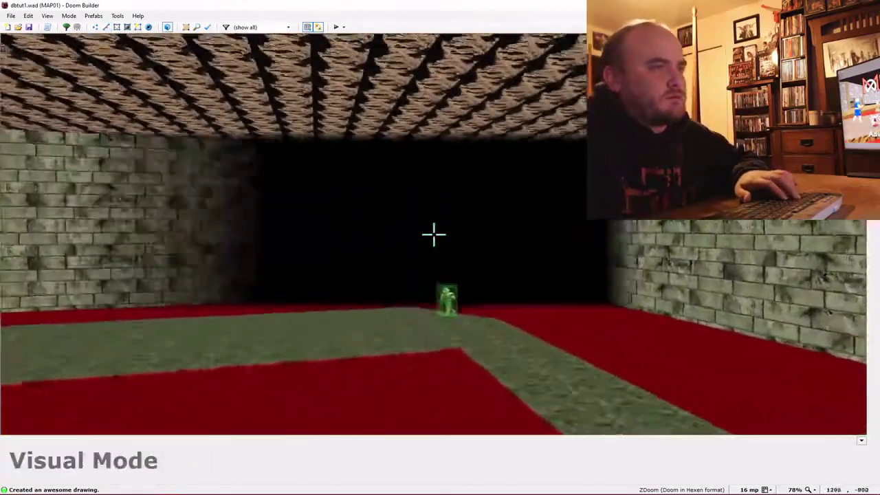
{"action": "scroll", "coordinate": [433, 234], "scroll_direction": "up", "scroll_amount": 1}
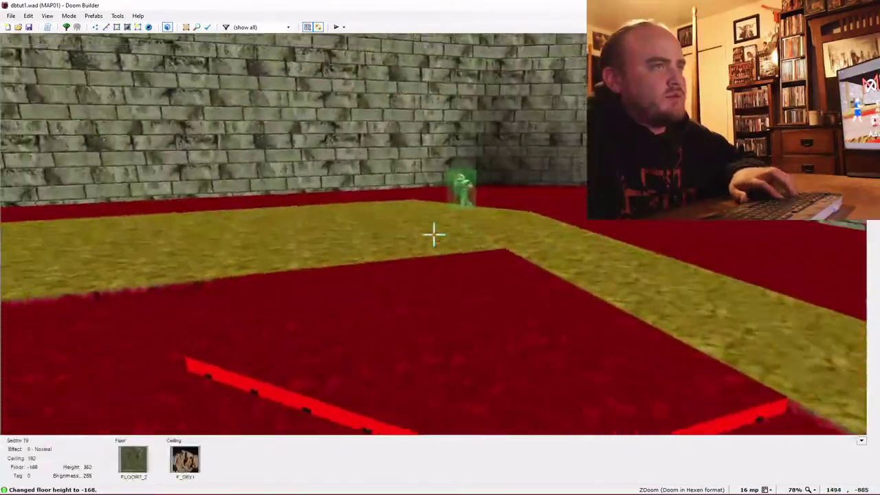
{"action": "key", "text": "ctrl+c"}
{"action": "key", "text": "ctrl+v"}
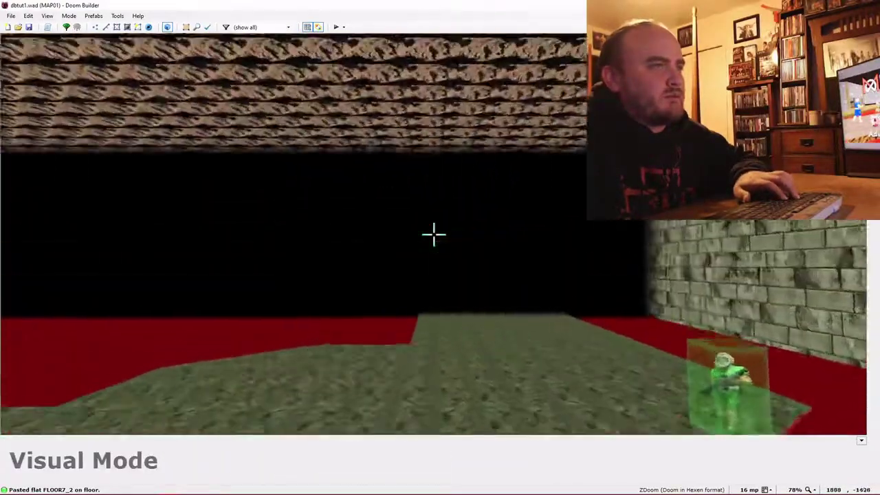
{"action": "key", "text": "w"}
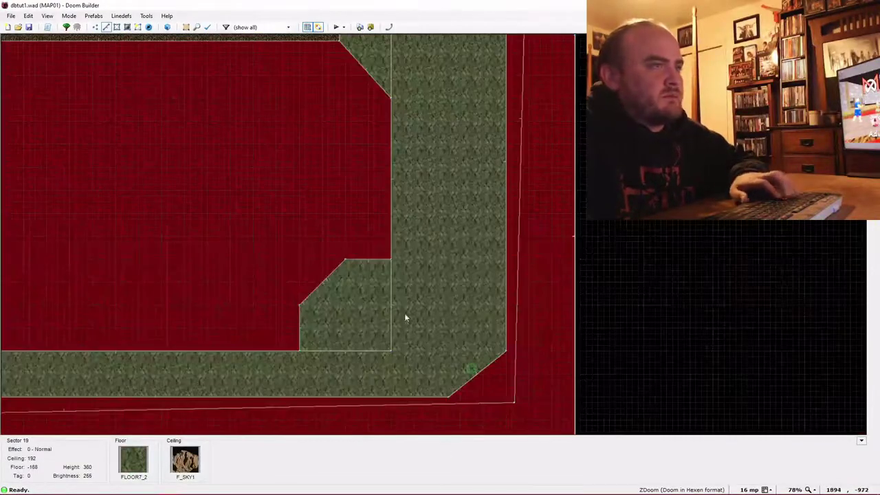
- Try drawing a sector from the platform's outer diagonal edge down to the surrounding blood boundary line, and undo the drawing
{"action": "scroll", "coordinate": [447, 319], "scroll_direction": "down", "scroll_amount": 3}
{"action": "scroll", "coordinate": [433, 346], "scroll_direction": "up", "scroll_amount": 6}
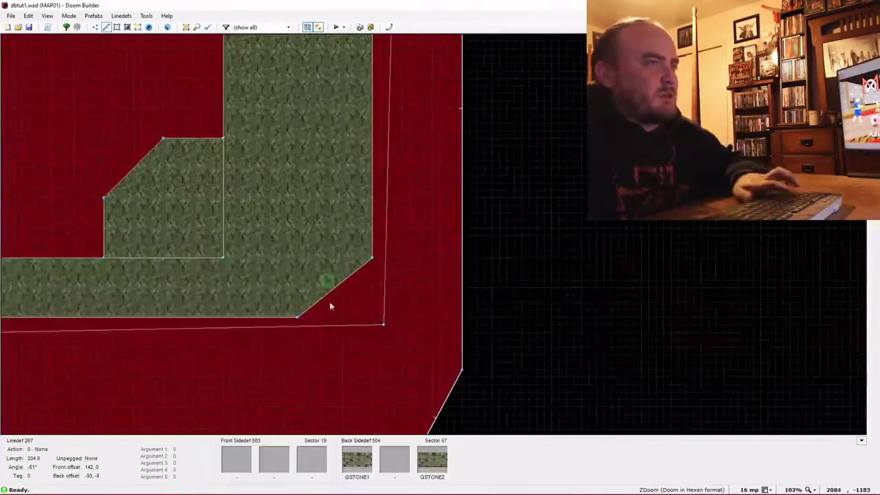
{"action": "key", "text": "d"}
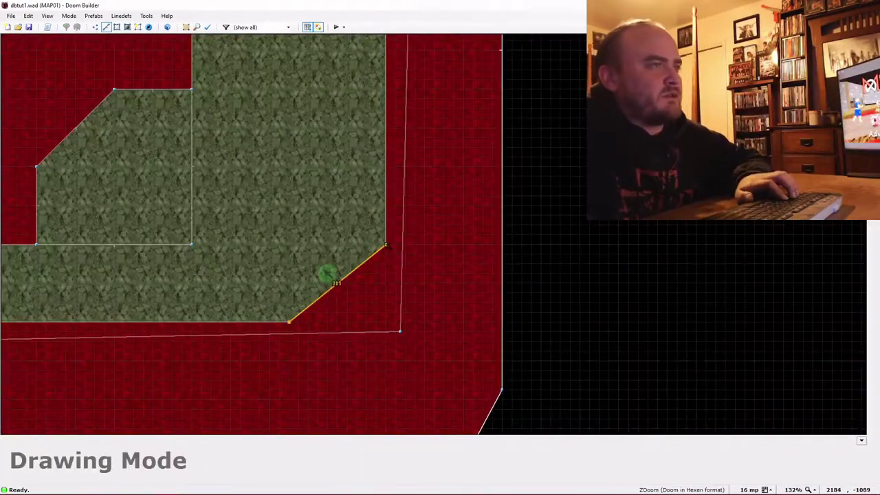
{"action": "key", "text": "Return"}
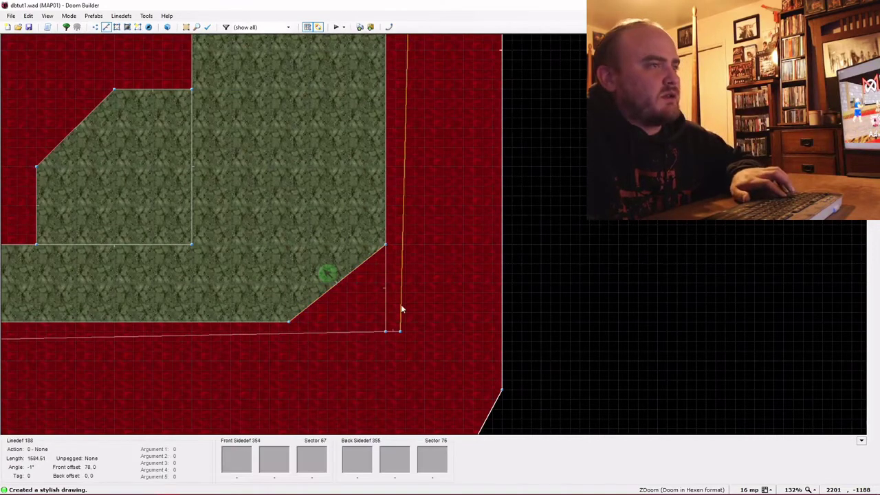
{"action": "key", "text": "ctrl+z"}
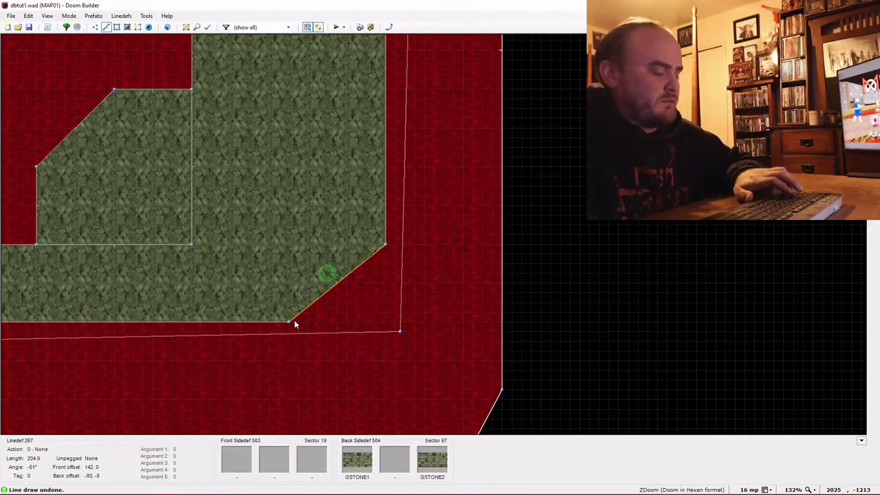
- Draw a triangular sector against the platform's outer diagonal edge to square off the corner beside the player start
{"action": "key", "text": "d"}
{"action": "left_click", "coordinate": [288, 321]}
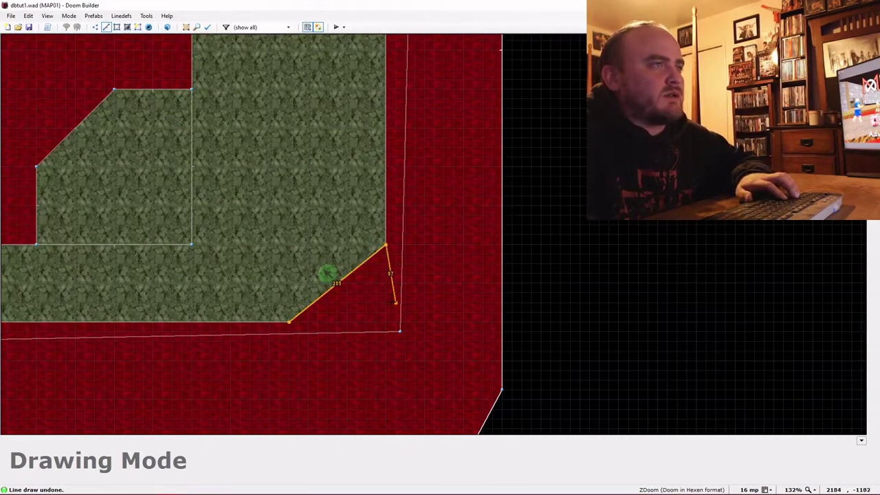
{"action": "left_click", "coordinate": [288, 321]}
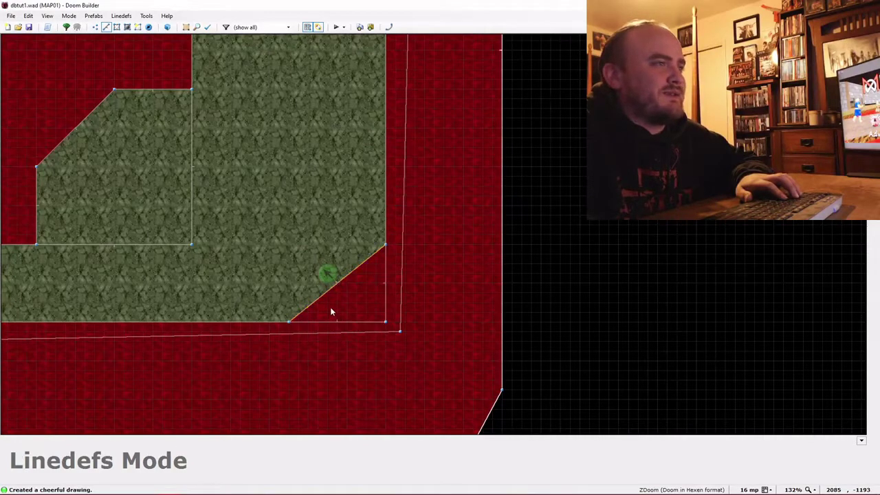
- Raise the new triangular corner sector's floor to -168 and paste the neighbouring walkway's FLOOR7_2 flat onto it
{"action": "key", "text": "w"}
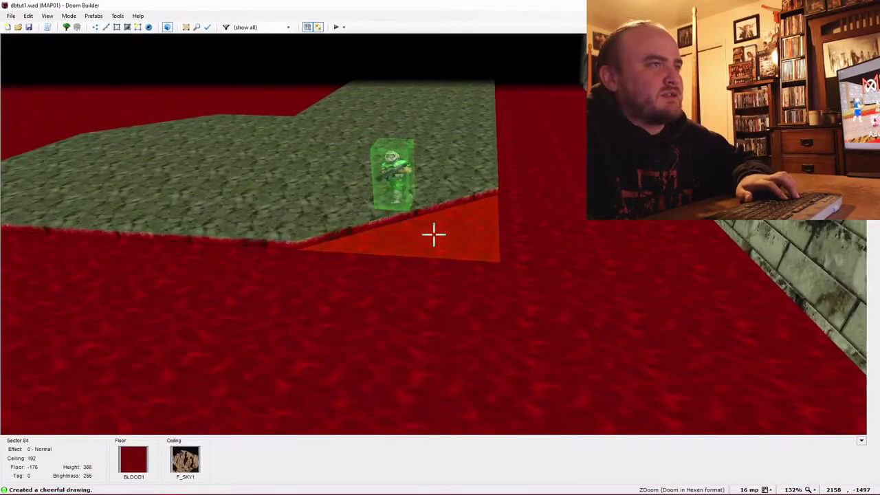
{"action": "scroll", "coordinate": [433, 234], "scroll_direction": "up", "scroll_amount": 1}
{"action": "key", "text": "ctrl+c"}
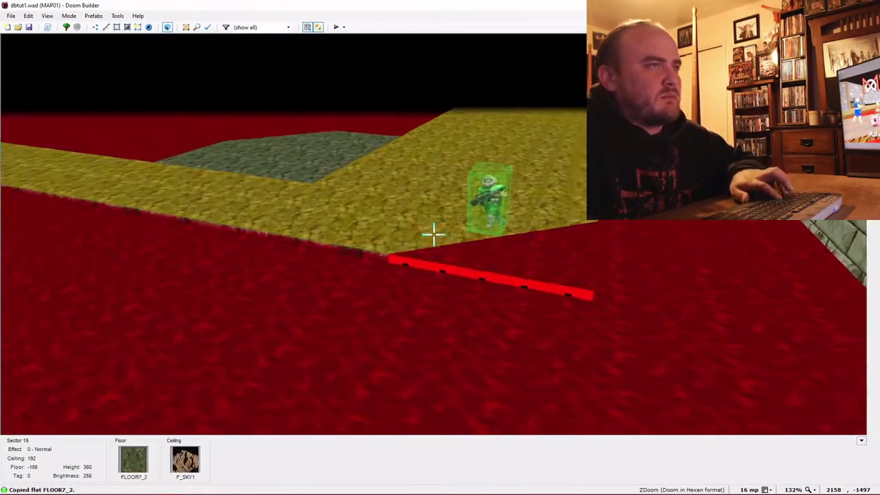
{"action": "key", "text": "ctrl+v"}
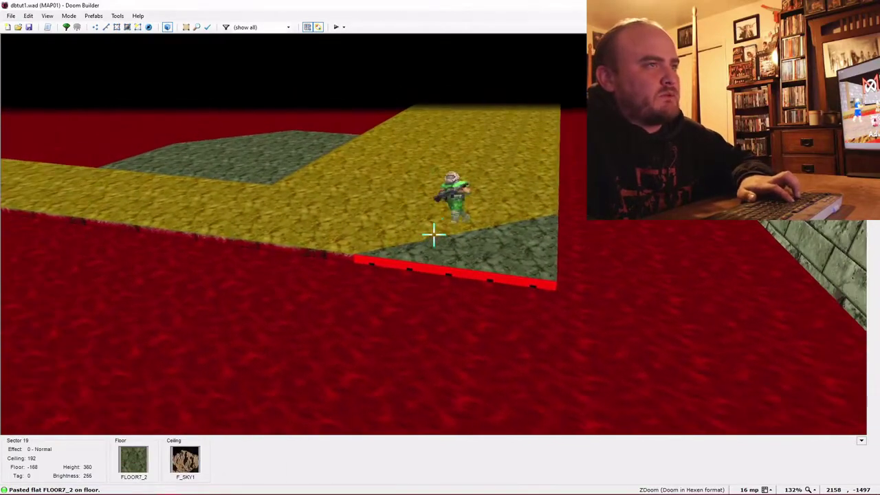
- Move the player start thing onto the triangular corner sector
{"action": "key", "text": "w"}
{"action": "key", "text": "t"}
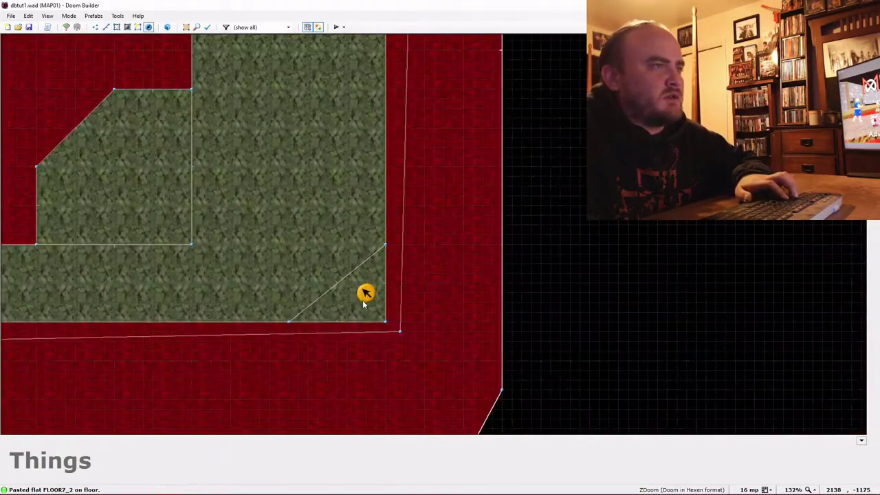
{"action": "key", "text": "w"}
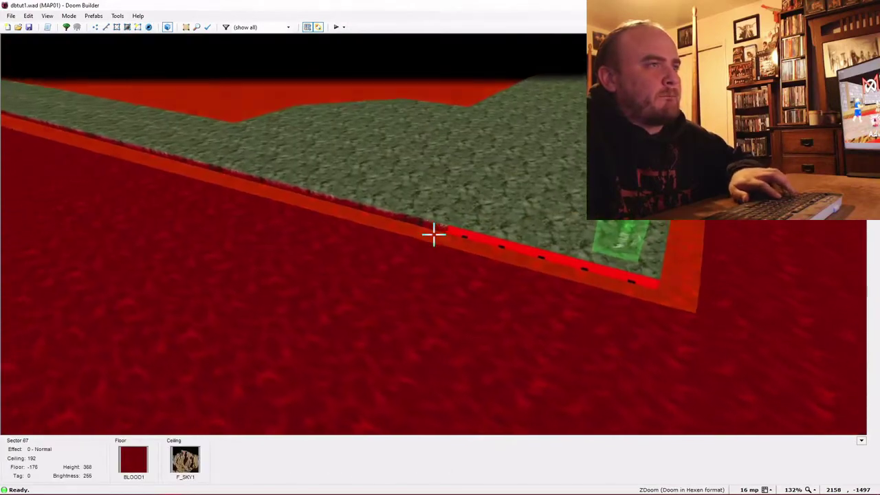
- Paste the GSTONE2 texture onto the triangular corner's two outer sides and set their vertical texture offsets to -8
{"action": "key", "text": "ctrl+v"}
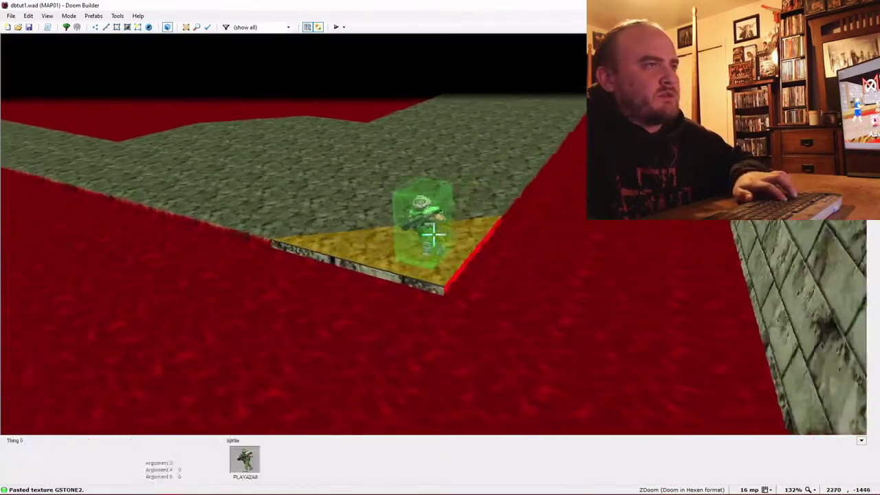
{"action": "key", "text": "ctrl+v"}
{"action": "key", "text": "Up"}
{"action": "key", "text": "Up"}
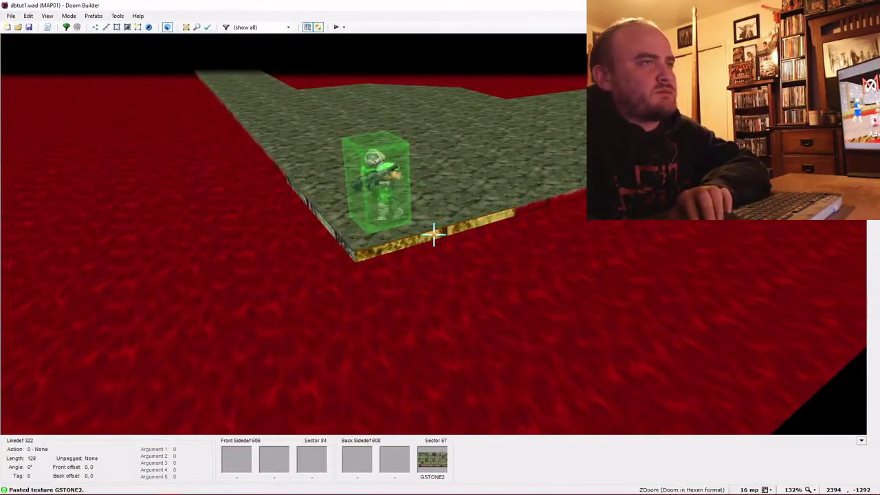
{"action": "key", "text": "Up"}
{"action": "key", "text": "Up"}
{"action": "key", "text": "Up"}
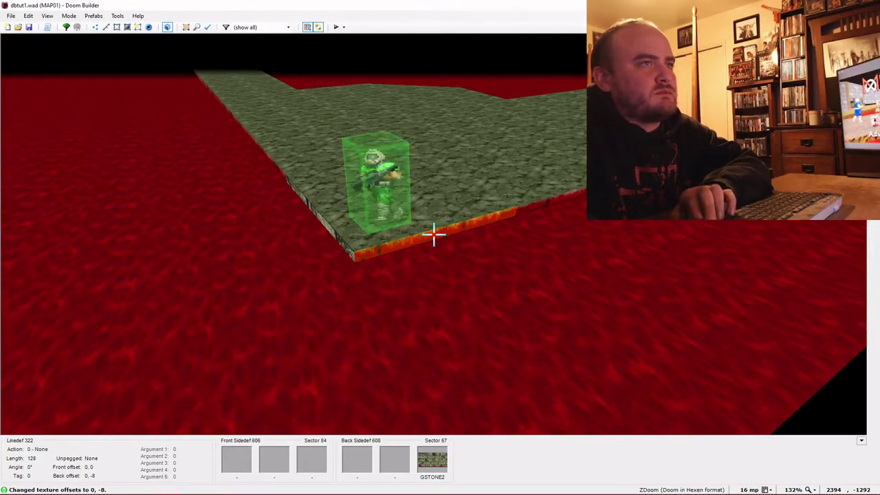
{"action": "key", "text": "s"}
{"action": "key", "text": "Down"}
{"action": "key", "text": "Down"}
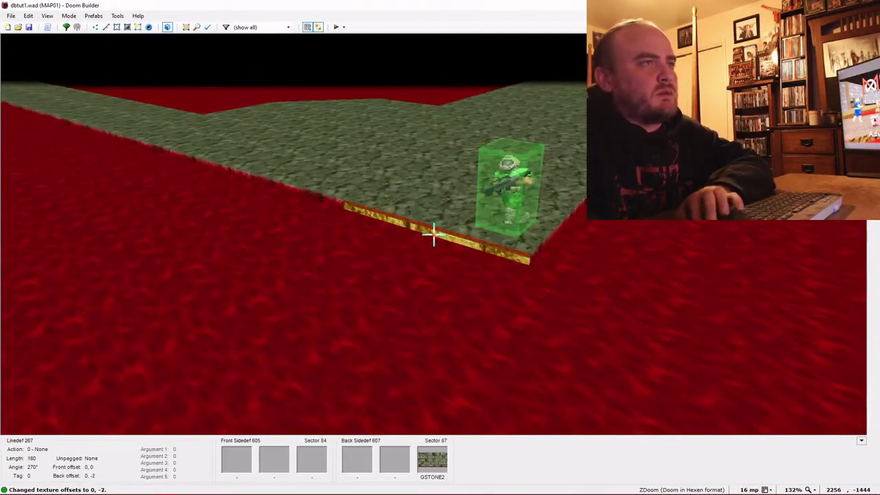
- Paste the GSTONE2 texture onto the inner-corner sector's blood-facing sides and set their vertical texture offsets to -8
{"action": "key", "text": "w"}
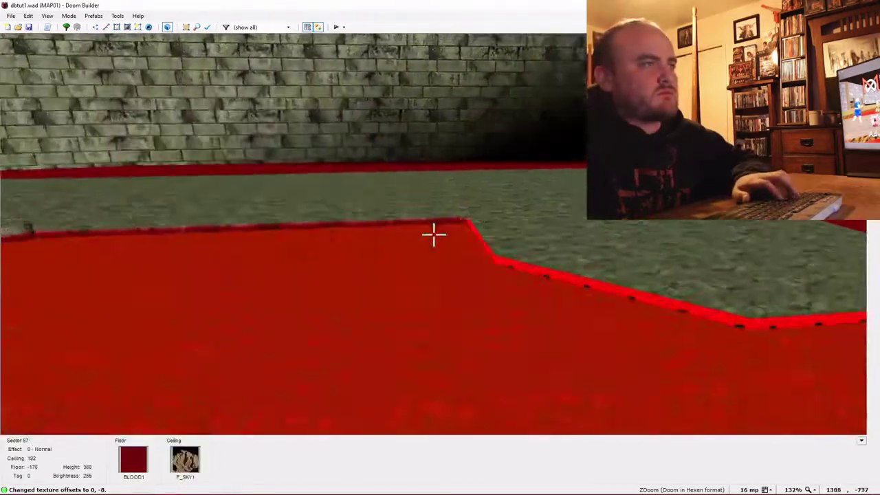
{"action": "key", "text": "ctrl+v"}
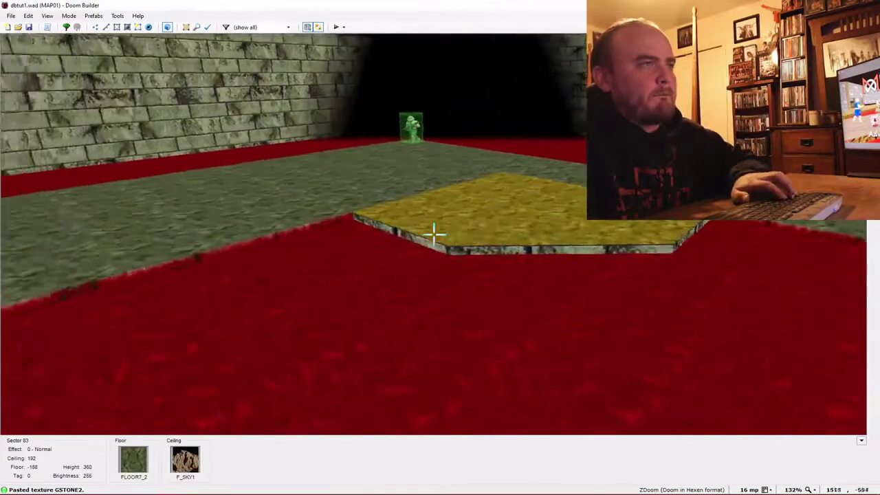
{"action": "key", "text": "Up"}
{"action": "key", "text": "Up"}
{"action": "key", "text": "Up"}
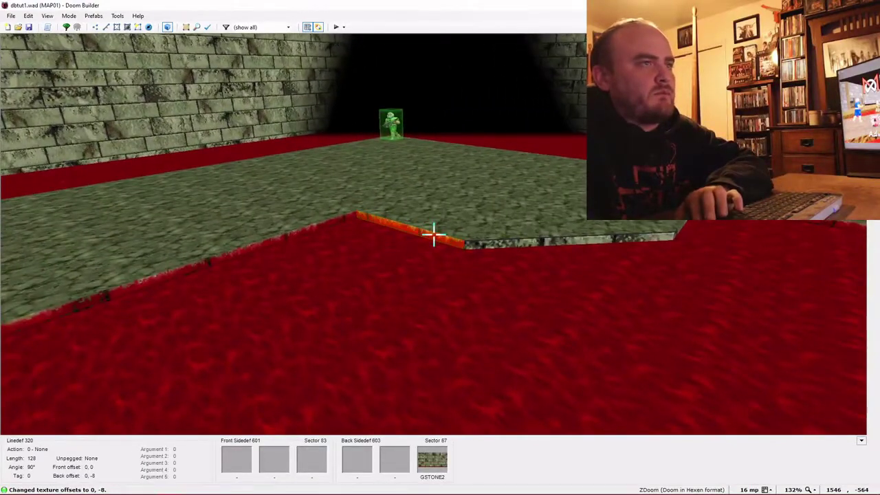
{"action": "key", "text": "Up"}
{"action": "key", "text": "Up"}
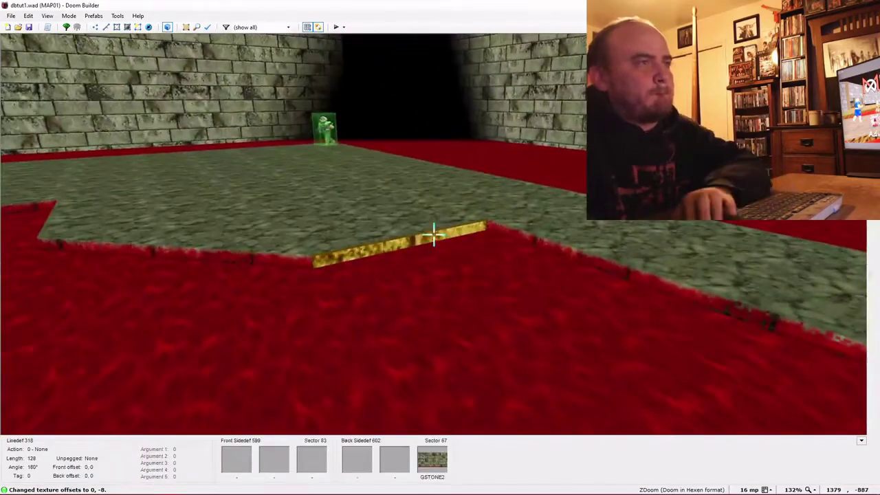
{"action": "key", "text": "Up"}
{"action": "key", "text": "Up"}
{"action": "key", "text": "Up"}
{"action": "key", "text": "Up"}
{"action": "key", "text": "Up"}
{"action": "key", "text": "Up"}
{"action": "key", "text": "Up"}
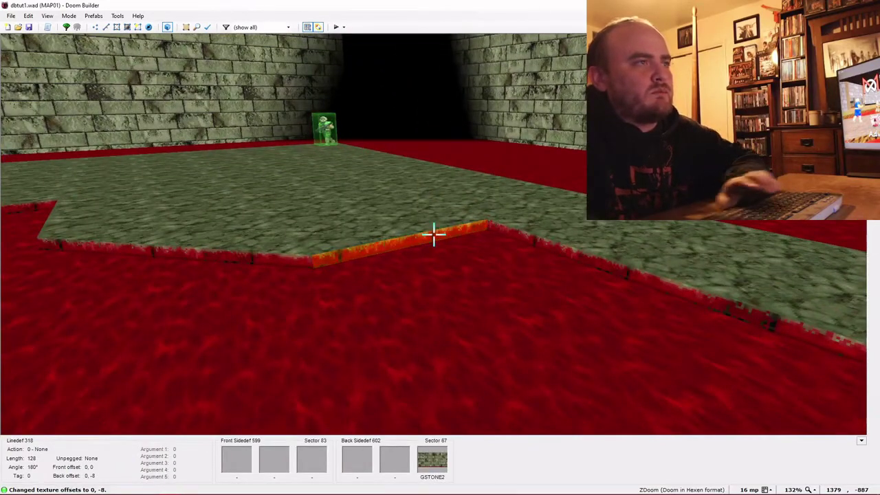
- Move the flared connector sector's southern vertex north so its shared edge with the stone platform is 304 units, and inspect it in 3D
{"action": "key", "text": "e"}
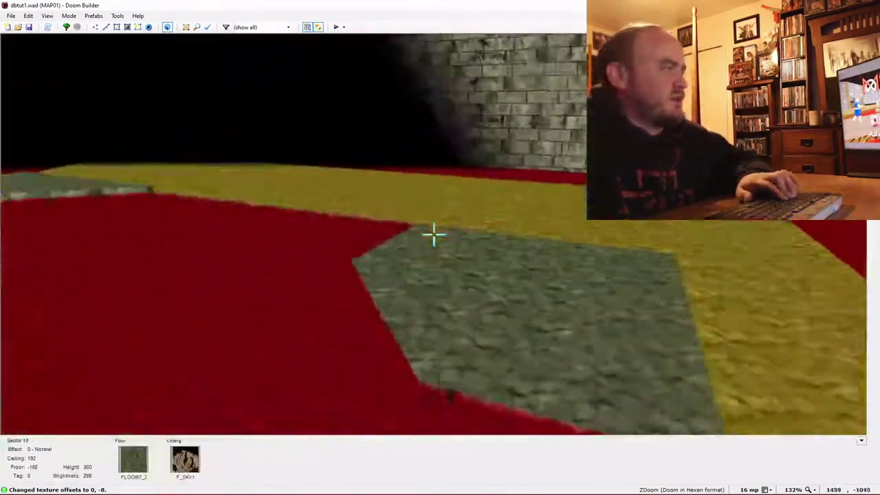
{"action": "key", "text": "w"}
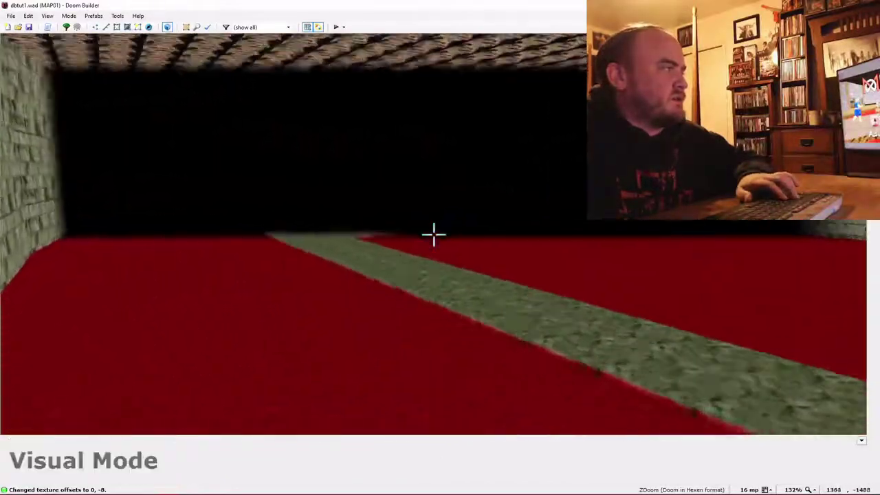
{"action": "key", "text": "w"}
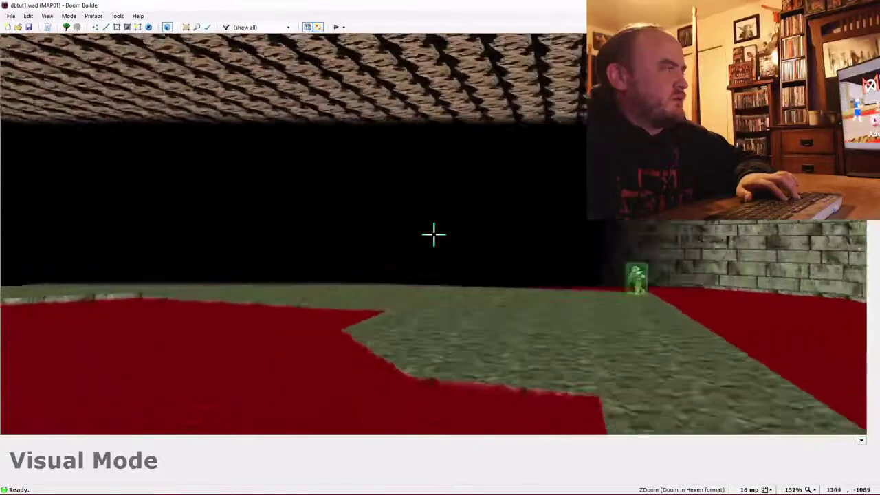
{"action": "key", "text": "q"}
{"action": "scroll", "coordinate": [445, 234], "scroll_direction": "down", "scroll_amount": 6}
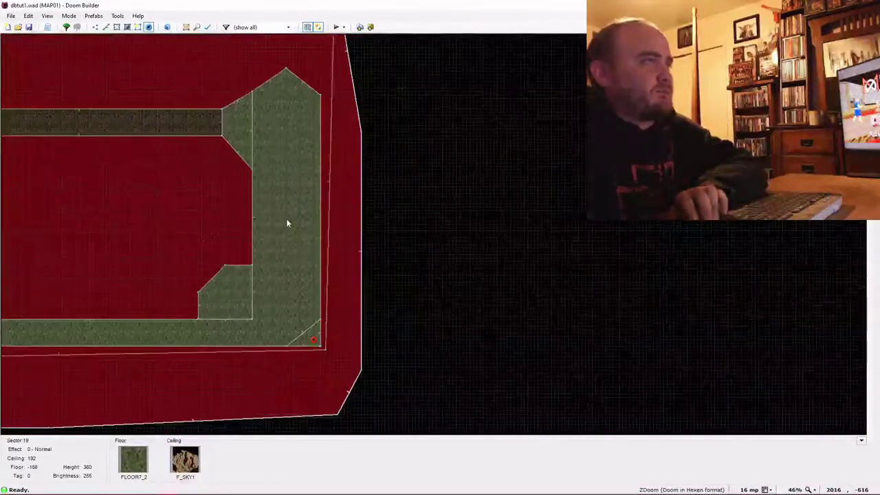
{"action": "scroll", "coordinate": [465, 238], "scroll_direction": "up", "scroll_amount": 2}
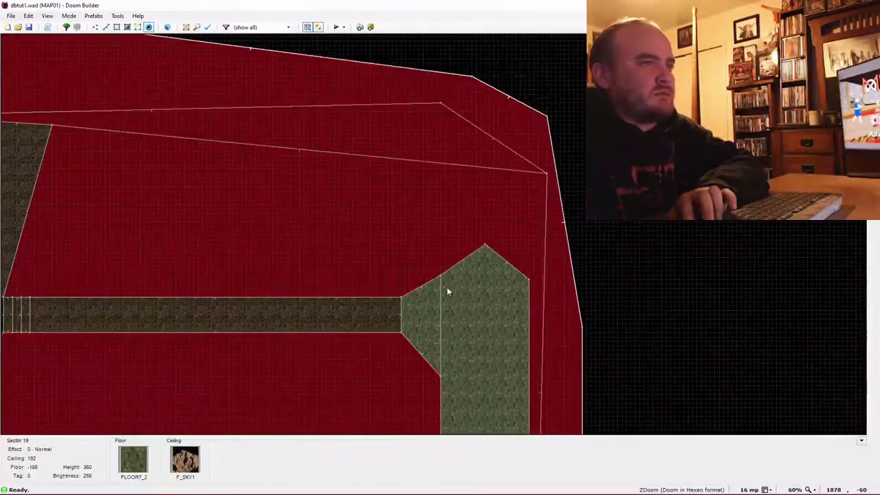
{"action": "scroll", "coordinate": [447, 292], "scroll_direction": "up", "scroll_amount": 2}
{"action": "scroll", "coordinate": [446, 291], "scroll_direction": "up", "scroll_amount": 1}
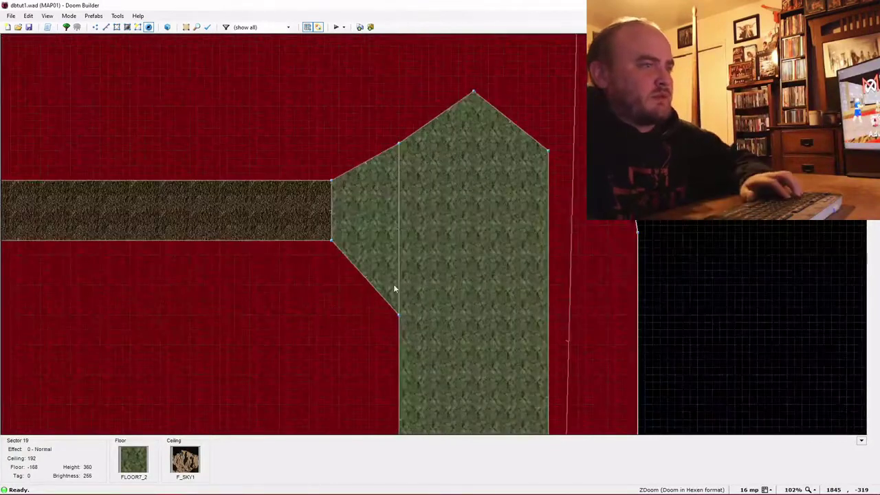
{"action": "key", "text": "v"}
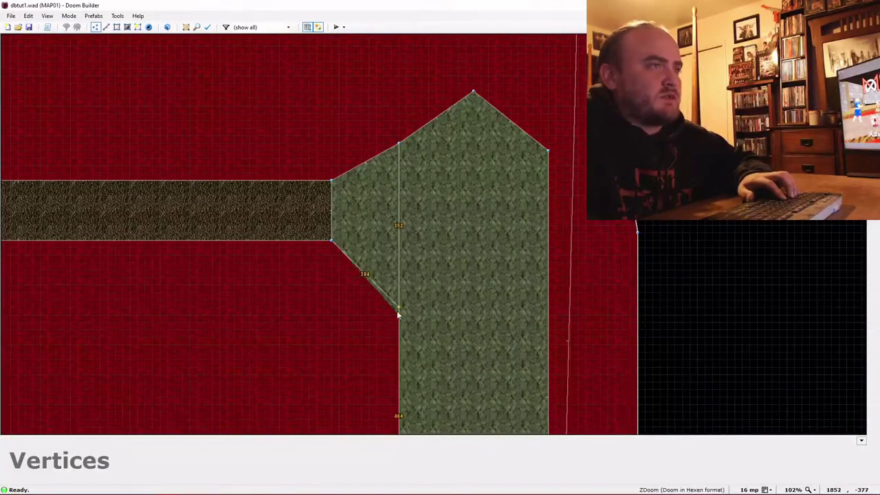
{"action": "left_click_drag", "start_coordinate": [399, 295], "coordinate": [399, 291]}
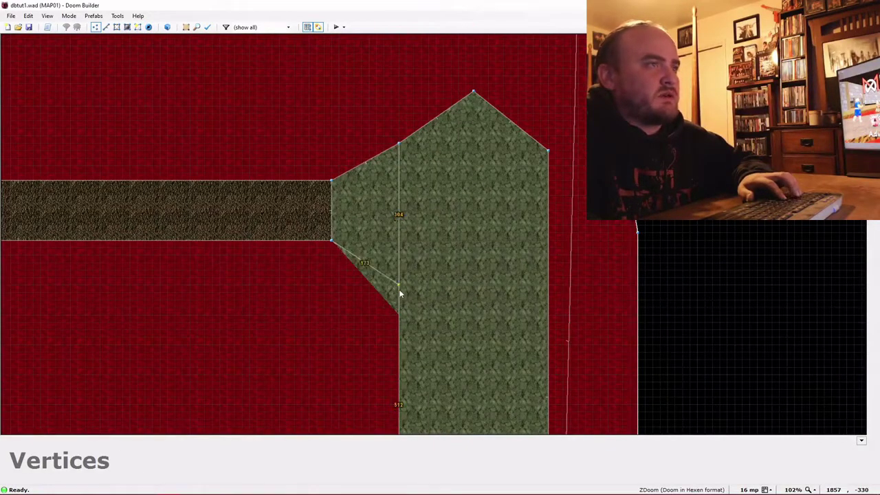
{"action": "key", "text": "w"}
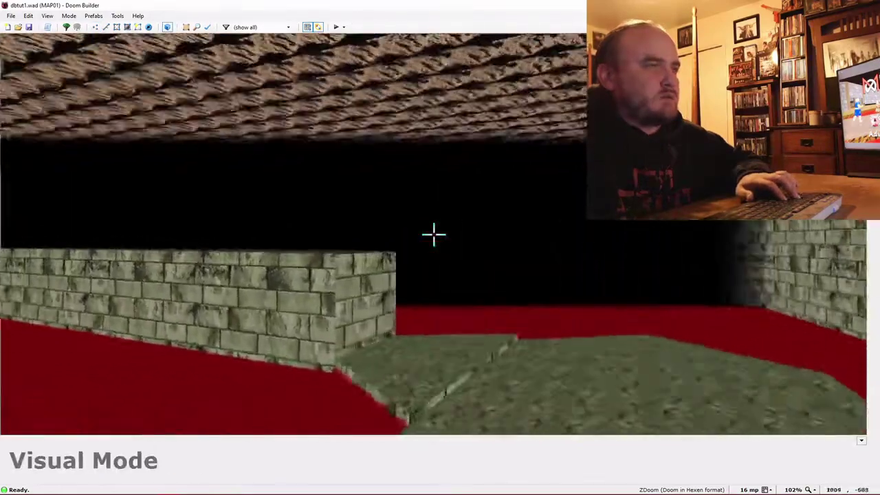
{"action": "key", "text": "w"}
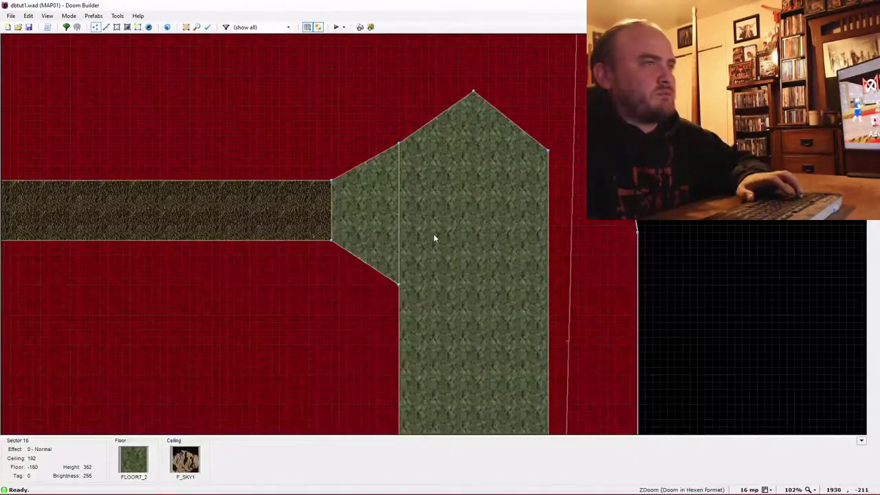
- Draw four parallel north-south lines across the flared connector sector, about 32 units apart, dividing it into five stair strips
{"action": "key", "text": "d"}
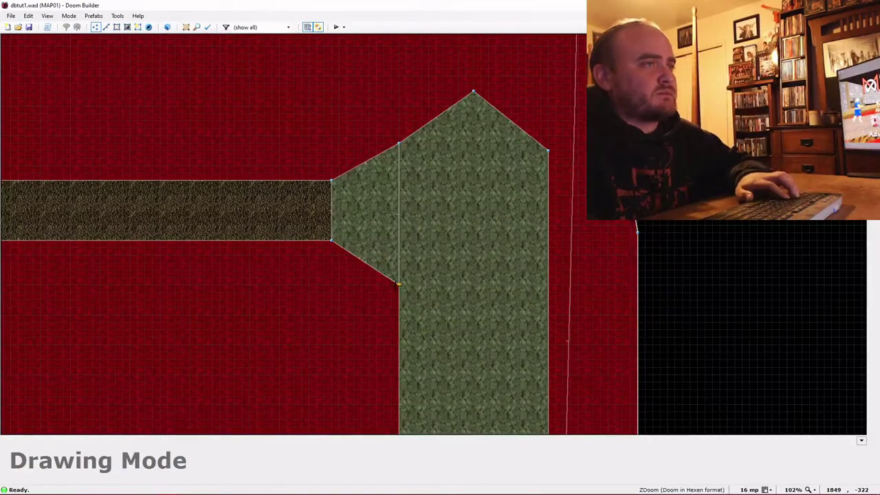
{"action": "scroll", "coordinate": [397, 282], "scroll_direction": "up", "scroll_amount": 2}
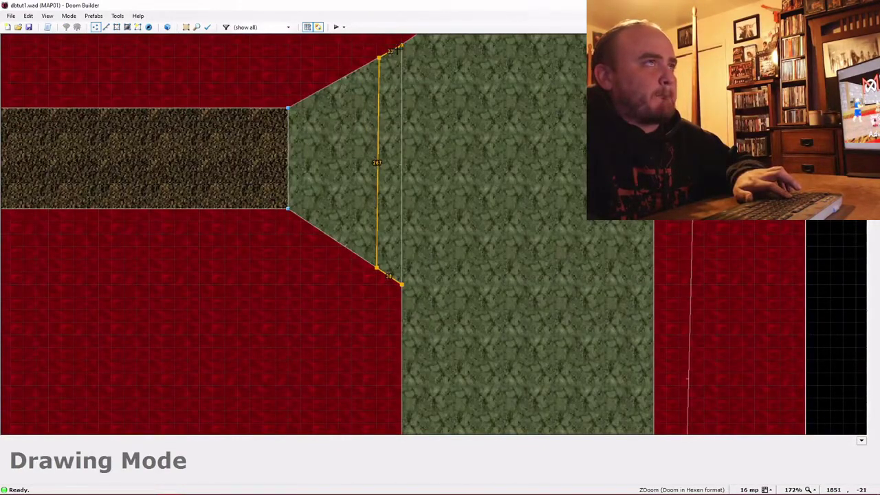
{"action": "left_click", "coordinate": [376, 268]}
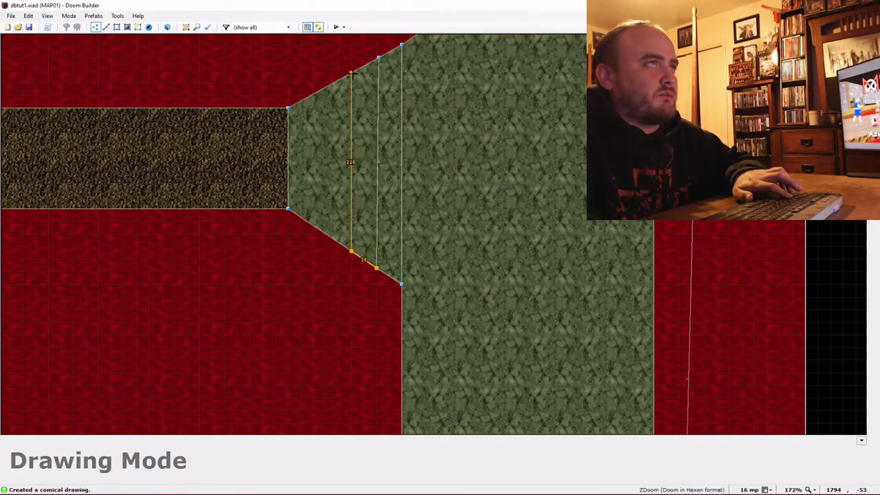
{"action": "left_click", "coordinate": [376, 266]}
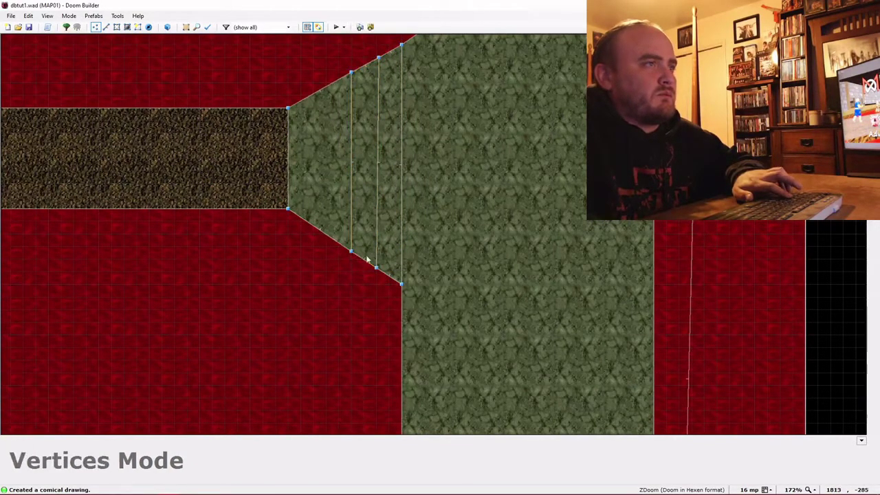
{"action": "key", "text": "ctrl+d"}
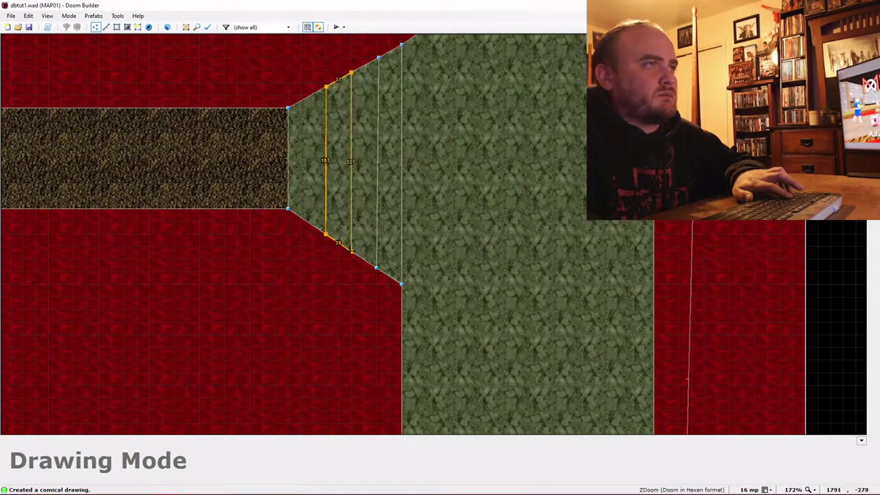
{"action": "left_click", "coordinate": [325, 235]}
{"action": "key", "text": "ctrl+d"}
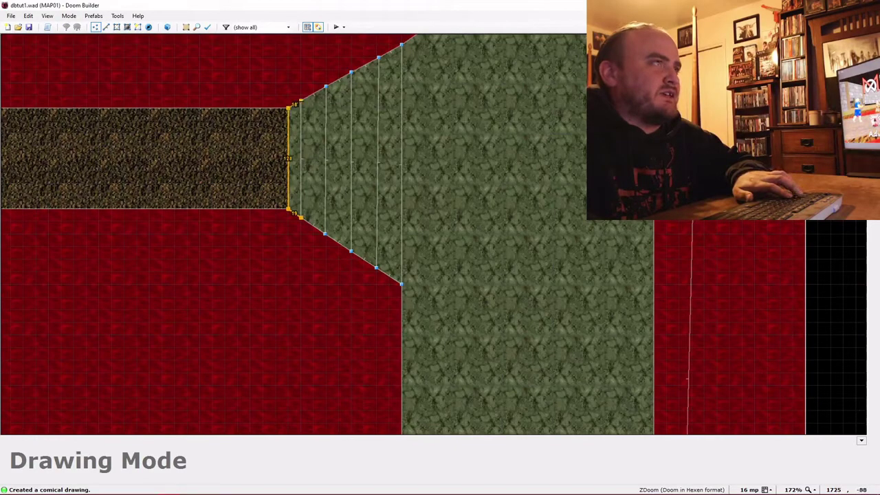
- Raise the stair strips' floors in 8-unit increments in 3D, climbing toward the brown walkway up to -128
{"action": "key", "text": "w"}
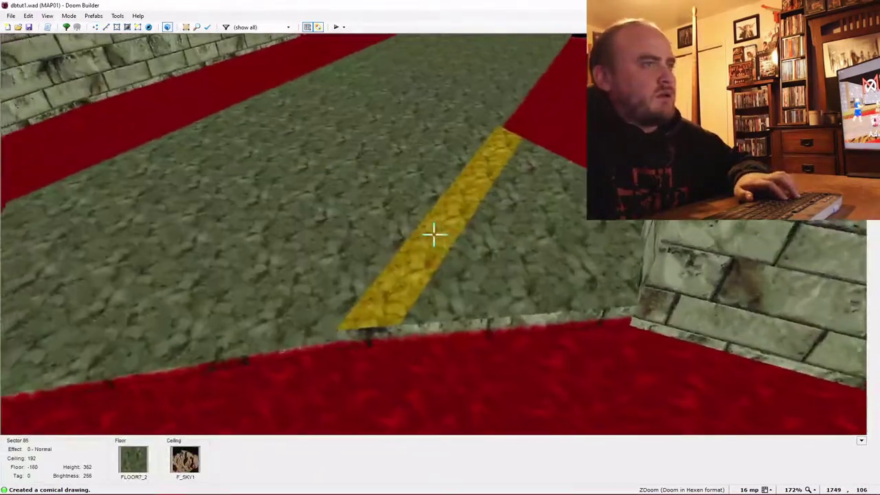
{"action": "scroll", "coordinate": [433, 234], "scroll_direction": "up", "scroll_amount": 1}
{"action": "scroll", "coordinate": [433, 235], "scroll_direction": "up", "scroll_amount": 2}
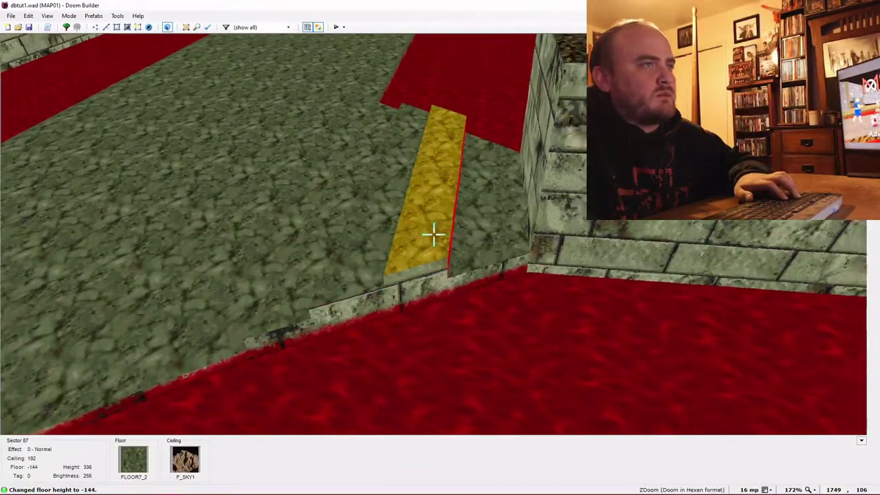
{"action": "scroll", "coordinate": [433, 234], "scroll_direction": "up", "scroll_amount": 2}
{"action": "scroll", "coordinate": [433, 234], "scroll_direction": "down", "scroll_amount": 1}
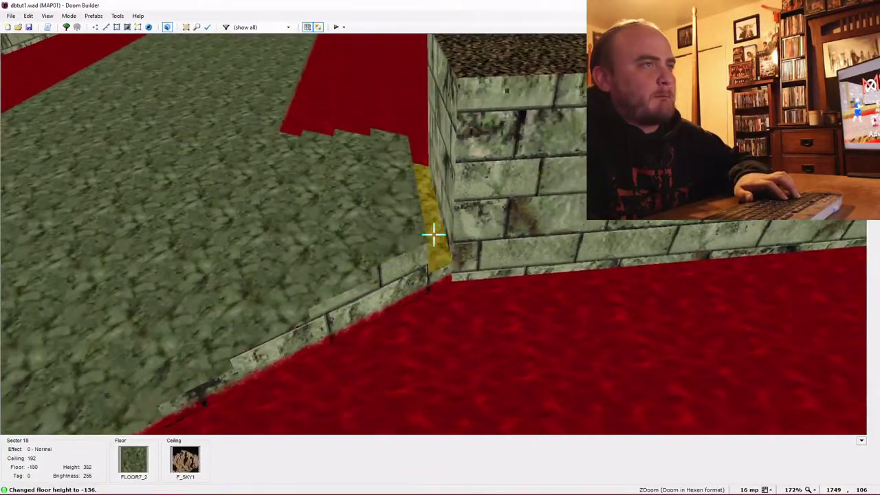
{"action": "scroll", "coordinate": [433, 234], "scroll_direction": "up", "scroll_amount": 1}
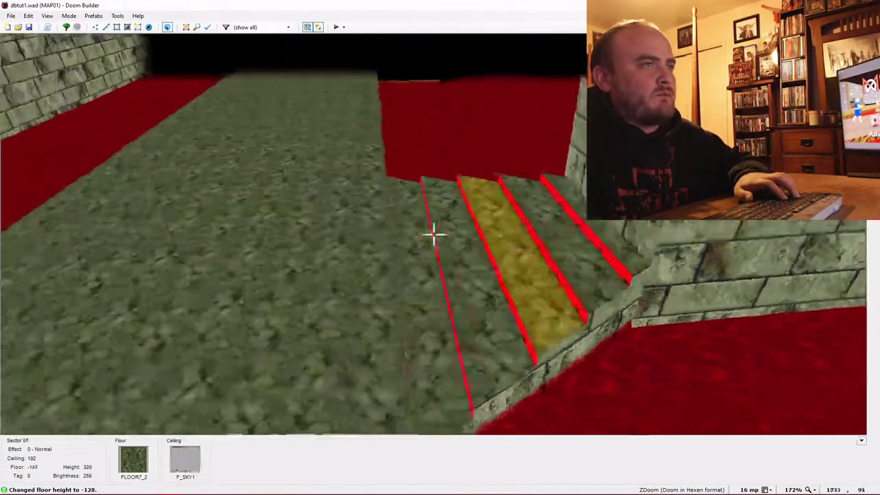
{"action": "key", "text": "e"}
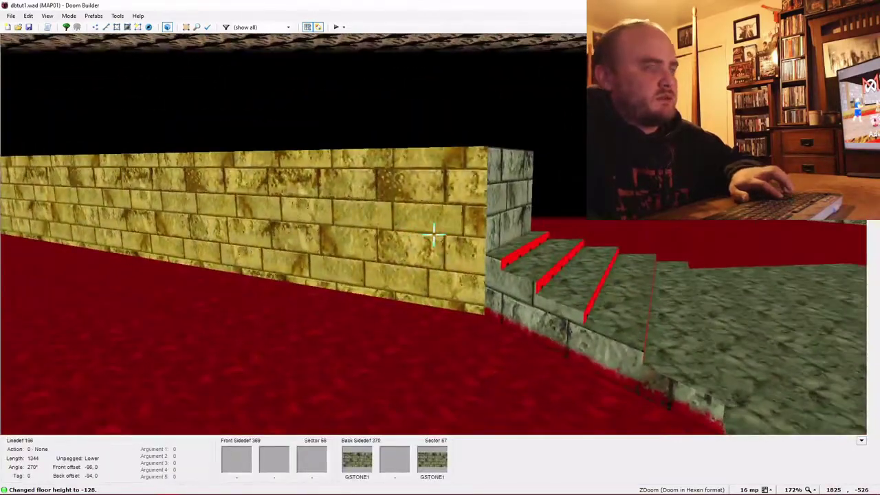
- Paste the GSTONE1 texture onto the untextured risers of the stair strips in 3D
{"action": "key", "text": "f"}
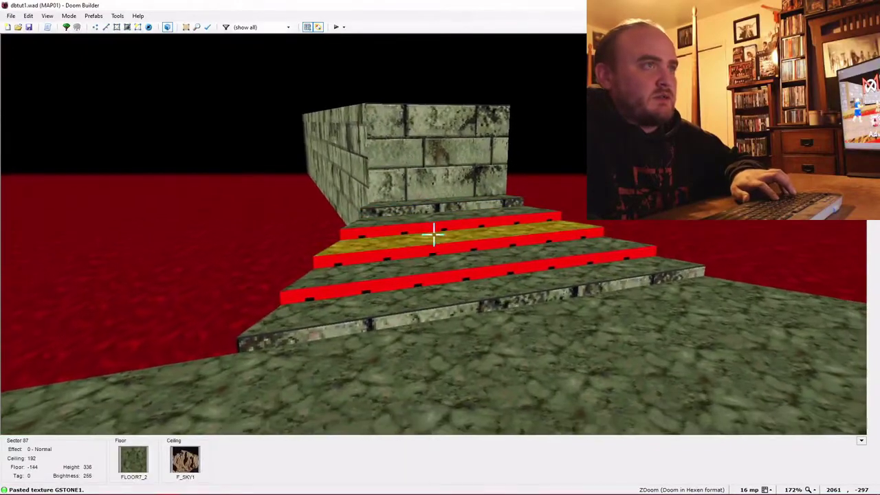
{"action": "key", "text": "ctrl+v"}
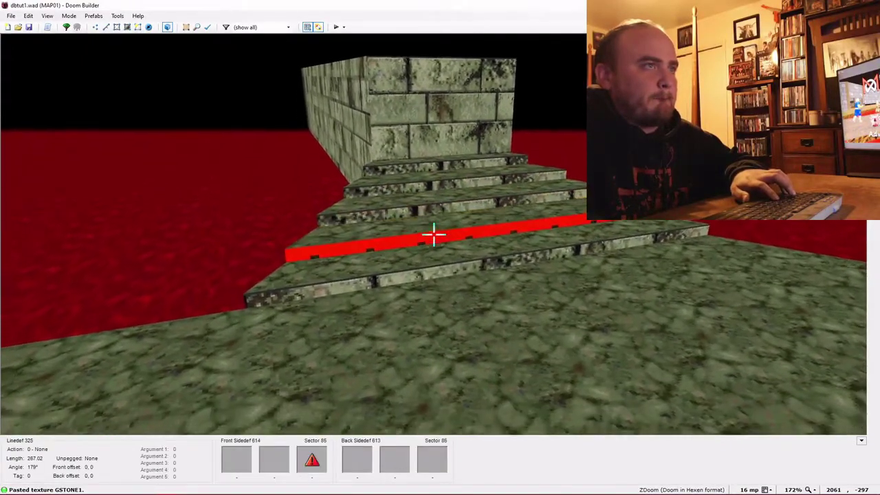
{"action": "key", "text": "ctrl+v"}
{"action": "key", "text": "d"}
{"action": "key", "text": "f"}
{"action": "key", "text": "f"}
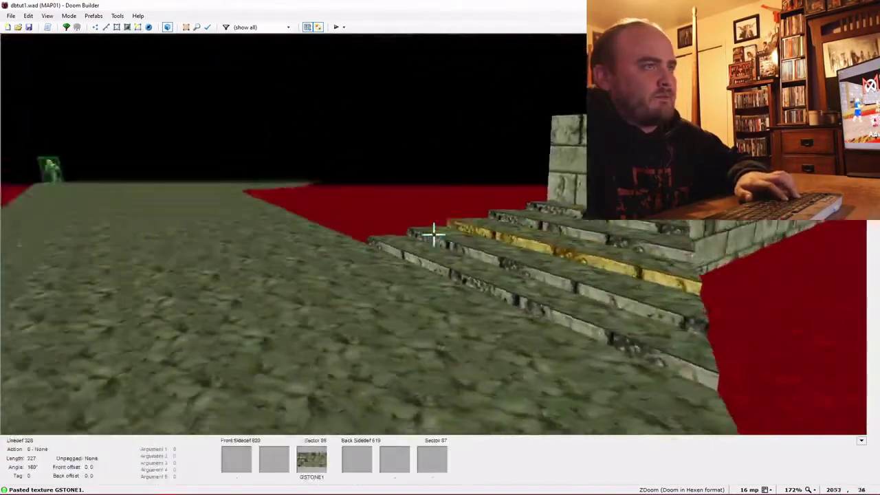
- Stagger the stair's dividing lines in 2D by moving the westernmost one south and the third one north
{"action": "key", "text": "w"}
{"action": "scroll", "coordinate": [409, 236], "scroll_direction": "down", "scroll_amount": 2}
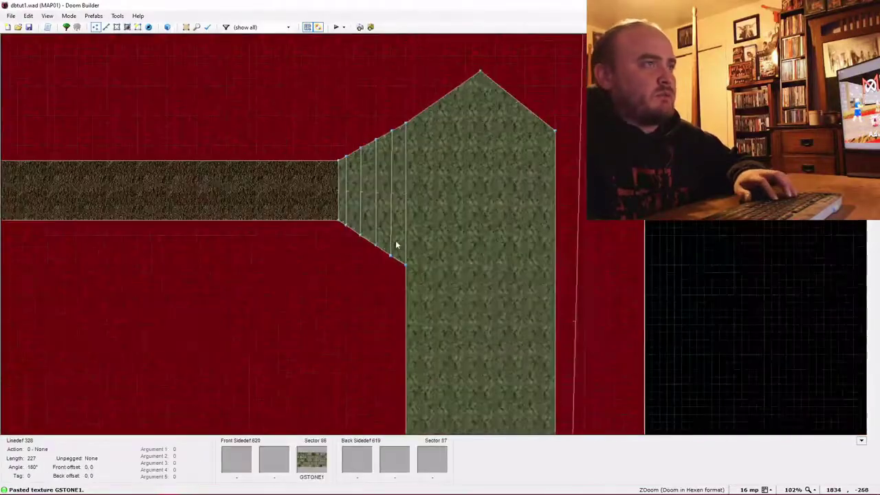
{"action": "scroll", "coordinate": [393, 206], "scroll_direction": "up", "scroll_amount": 2}
{"action": "key", "text": "Up"}
{"action": "scroll", "coordinate": [393, 210], "scroll_direction": "down", "scroll_amount": 3}
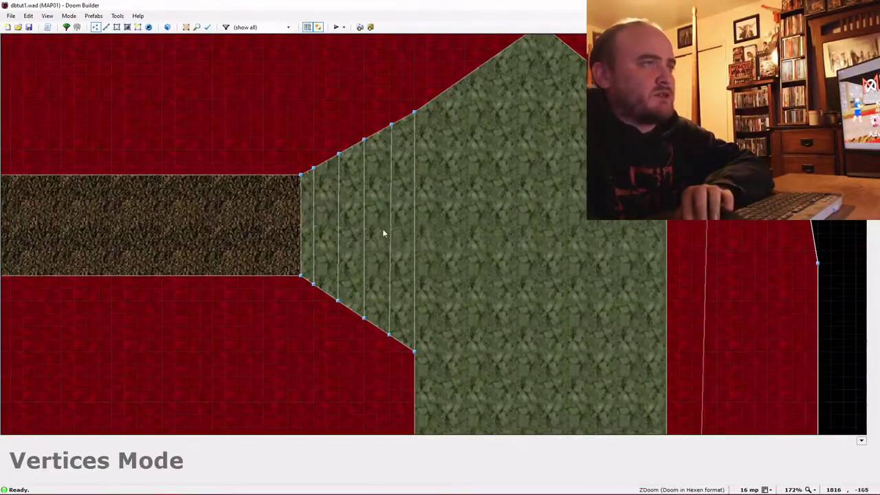
{"action": "key", "text": "Up"}
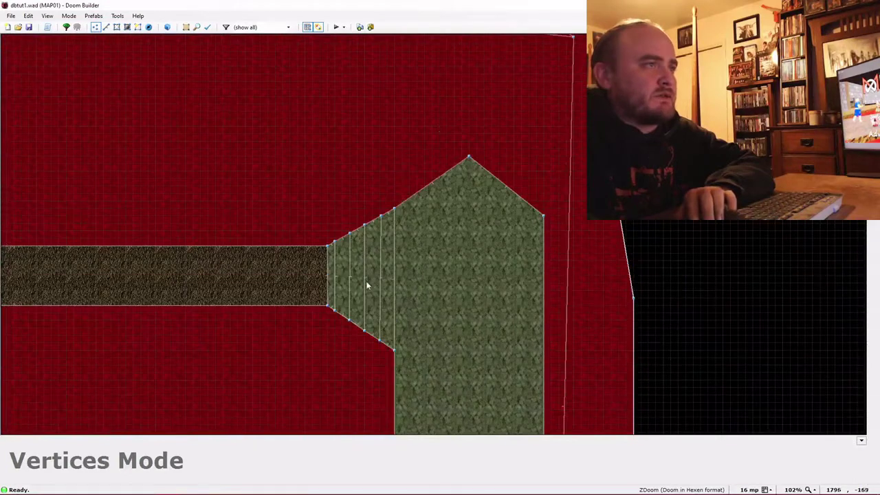
{"action": "key", "text": "l"}
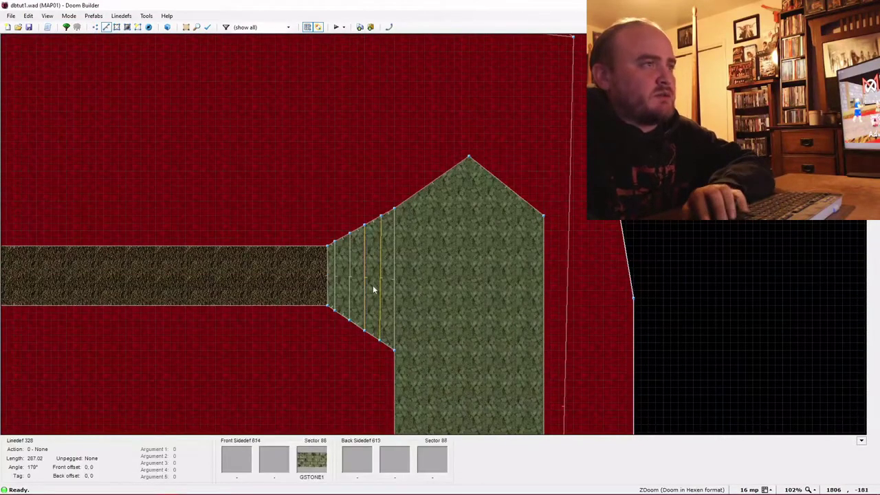
{"action": "left_click_drag", "start_coordinate": [366, 290], "coordinate": [334, 300]}
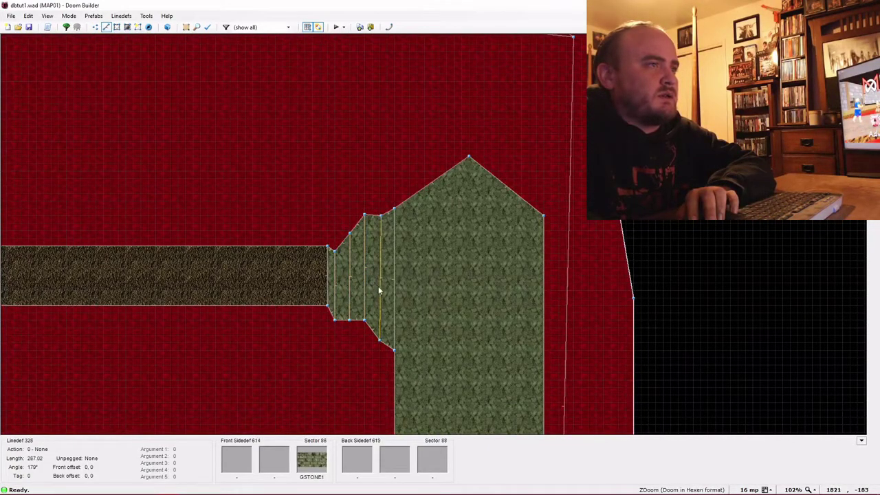
- Move the easternmost stair line and the platform's shared edge north and the brown walkway's end line south, and inspect the stairs in 3D
{"action": "left_click", "coordinate": [378, 287]}
{"action": "left_click_drag", "start_coordinate": [377, 285], "coordinate": [380, 271]}
{"action": "left_click_drag", "start_coordinate": [396, 306], "coordinate": [395, 263]}
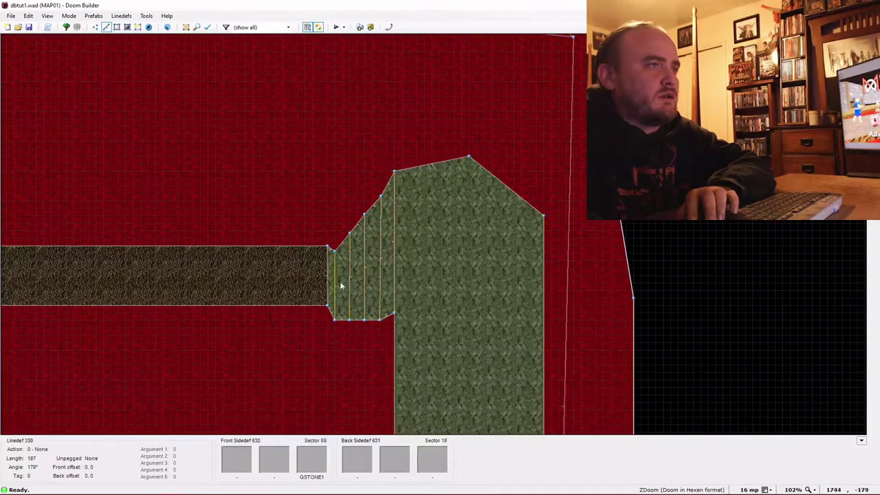
{"action": "left_click_drag", "start_coordinate": [328, 278], "coordinate": [323, 324]}
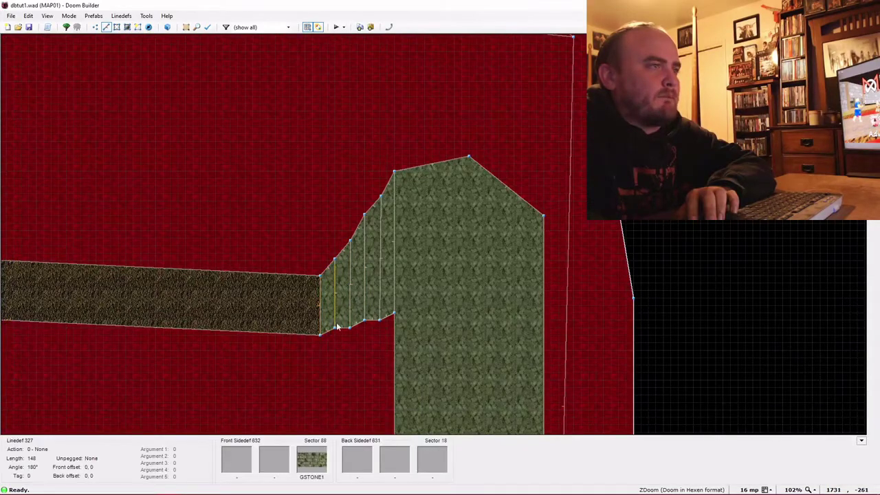
{"action": "key", "text": "w"}
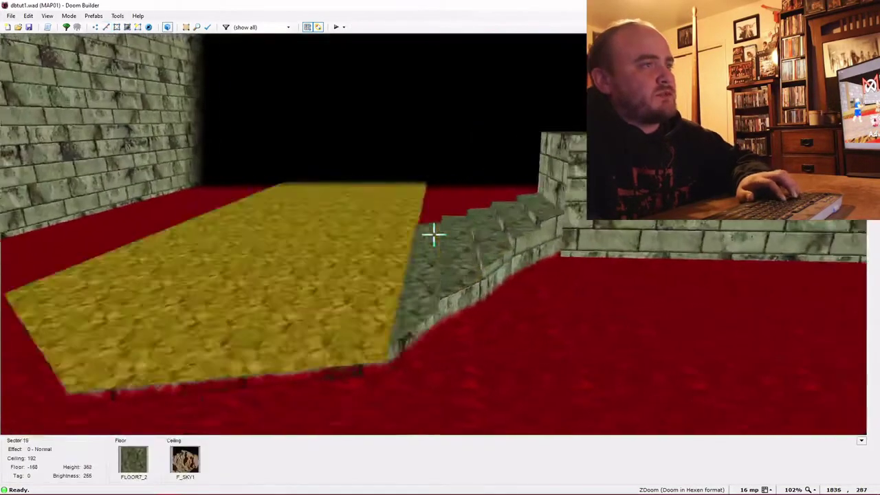
{"action": "key", "text": "e"}
{"action": "key", "text": "s"}
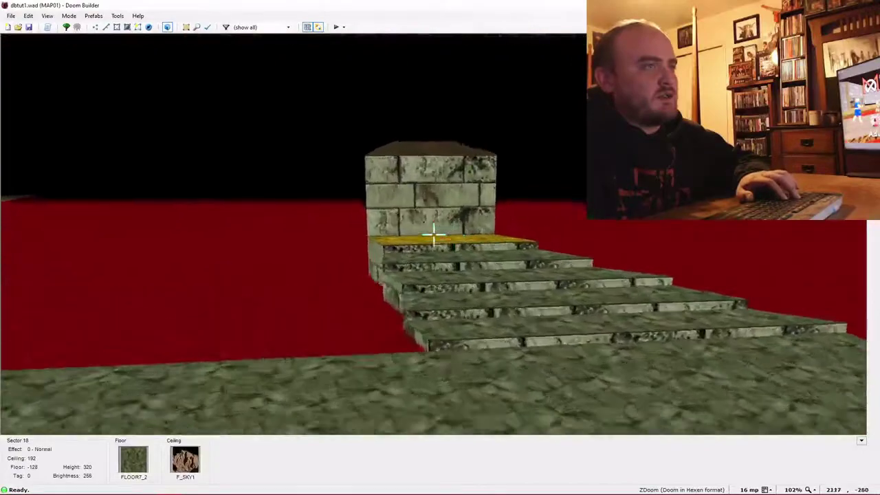
{"action": "key", "text": "f"}
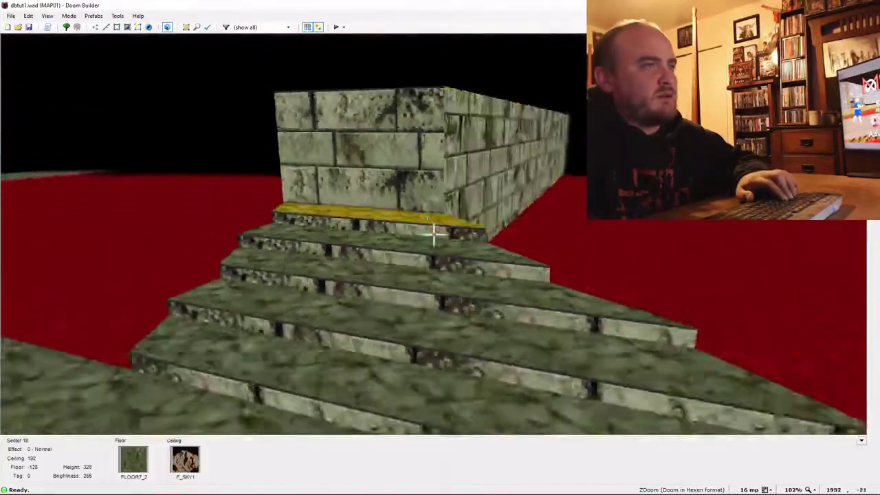
- Move the stair strips' northern edges about 200 units north to widen the staircase, and inspect it in 3D
{"action": "key", "text": "w"}
{"action": "key", "text": "l"}
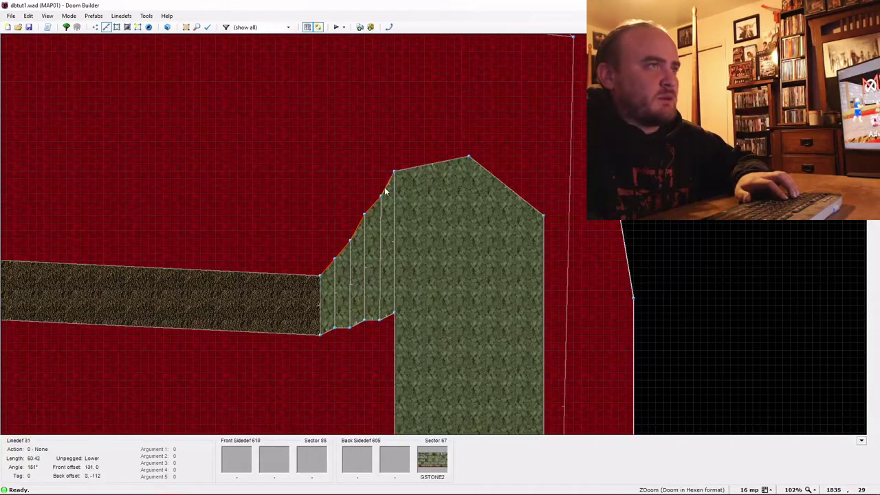
{"action": "mouse_move", "coordinate": [384, 186]}
{"action": "left_mouse_down"}
{"action": "mouse_move", "coordinate": [383, 61]}
{"action": "mouse_move", "coordinate": [384, 190]}
{"action": "left_mouse_up"}
{"action": "scroll", "coordinate": [386, 188], "scroll_direction": "up", "scroll_amount": 6}
{"action": "scroll", "coordinate": [384, 190], "scroll_direction": "down", "scroll_amount": 6}
{"action": "key", "text": "w"}
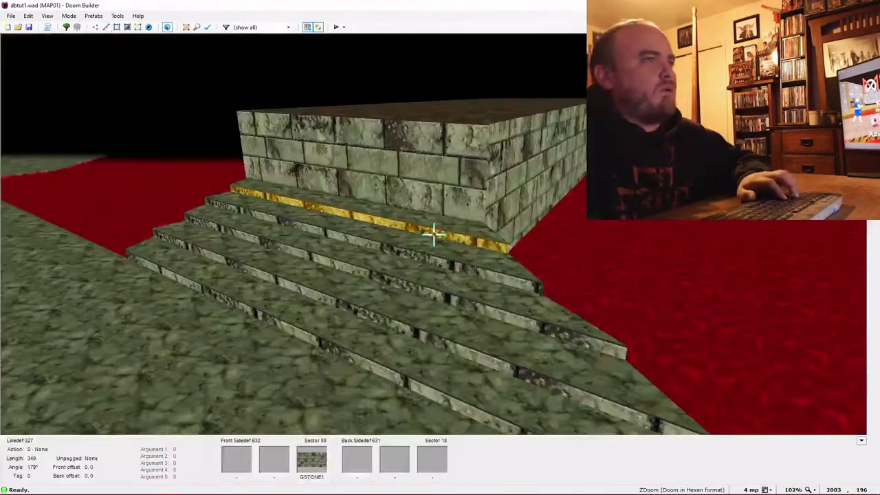
{"action": "key", "text": "w"}
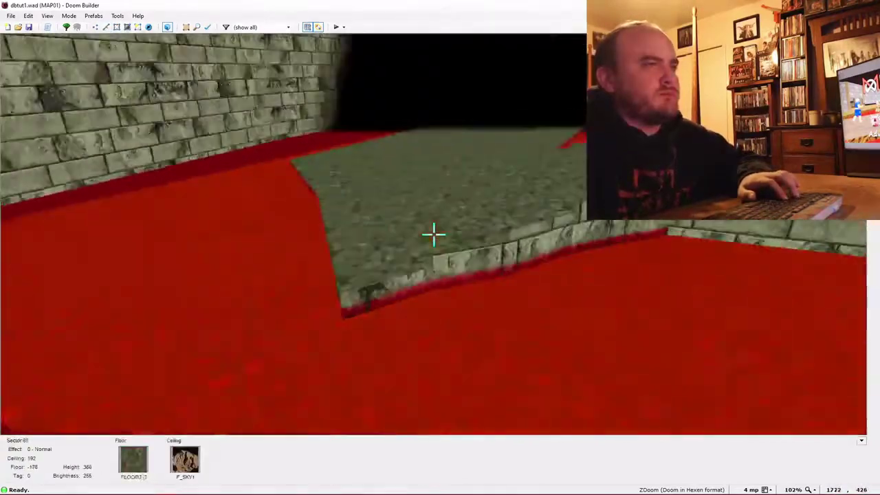
- Move the vertex where the stairs' northern end meets the stone platform to 1860, 224, and inspect it in 3D
{"action": "key", "text": "w"}
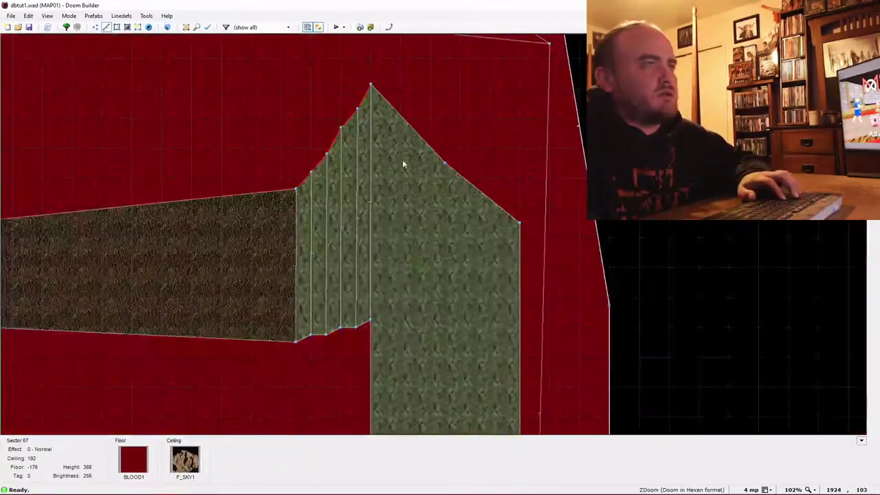
{"action": "key", "text": "v"}
{"action": "scroll", "coordinate": [368, 83], "scroll_direction": "up", "scroll_amount": 6}
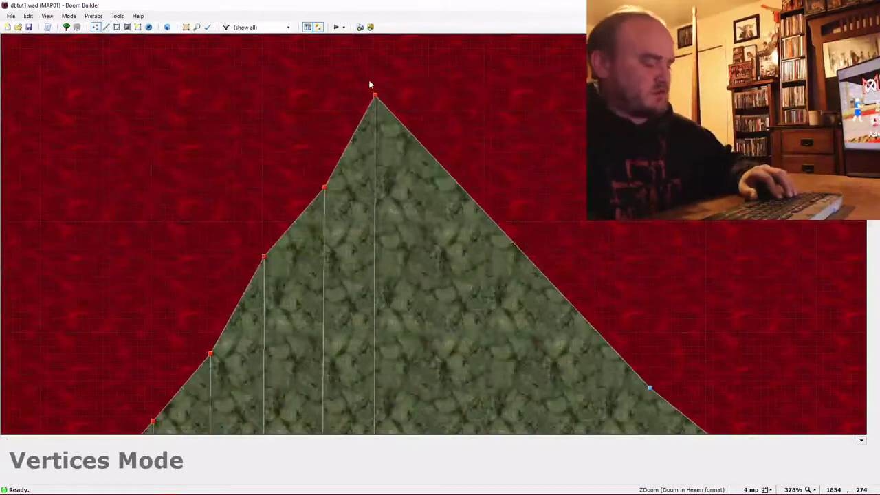
{"action": "left_click_drag", "start_coordinate": [375, 97], "coordinate": [380, 104]}
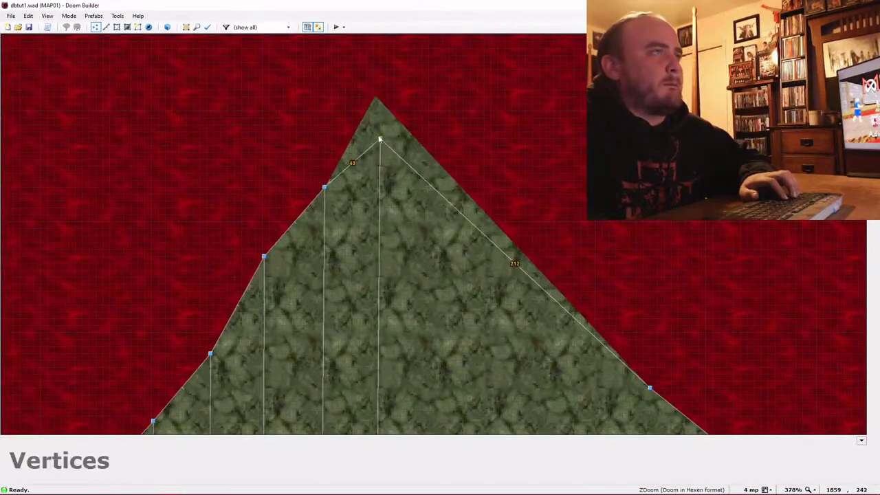
{"action": "left_click_drag", "start_coordinate": [380, 167], "coordinate": [379, 167]}
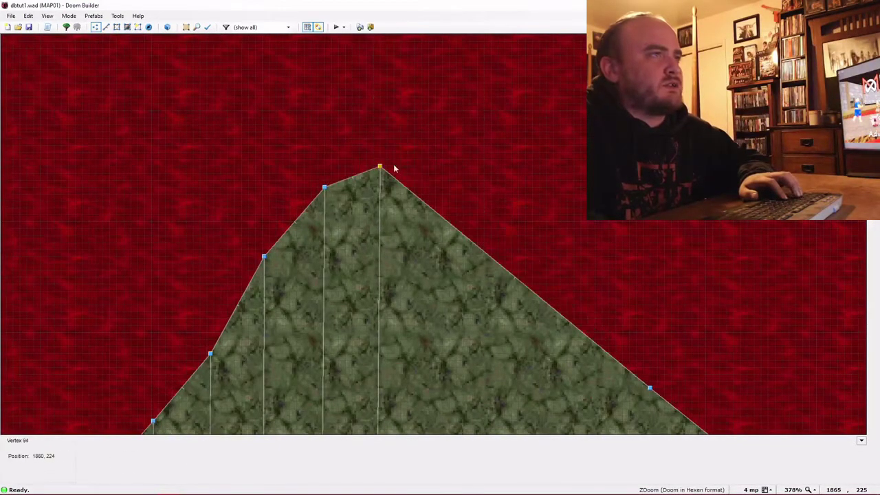
{"action": "key", "text": "w"}
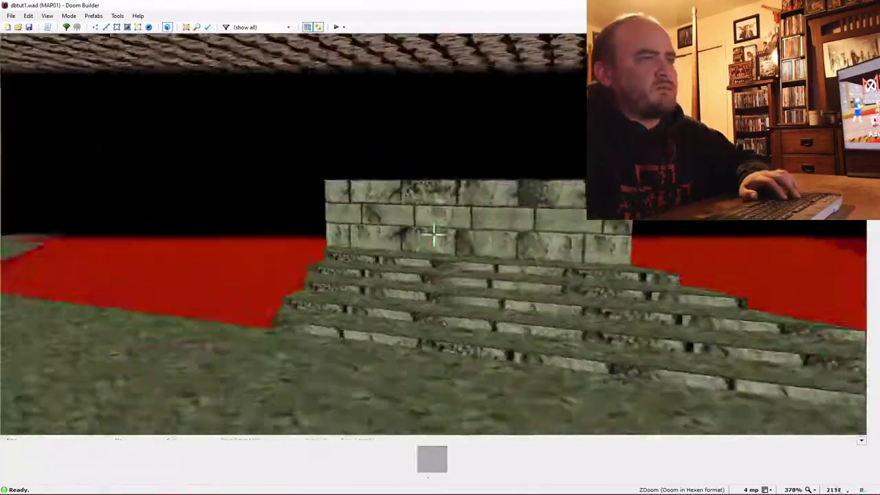
{"action": "key", "text": "w"}
{"action": "key", "text": "w"}
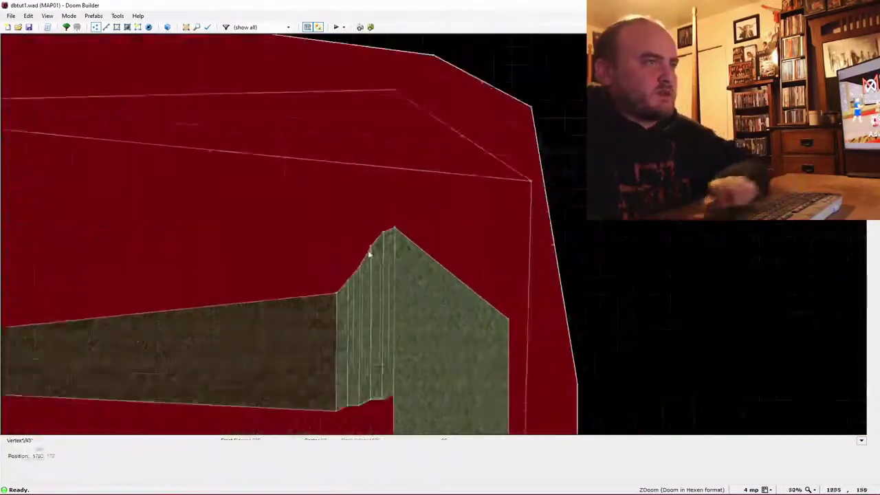
- Move the stair strips' southern edges about 90 units south together
{"action": "key", "text": "w"}
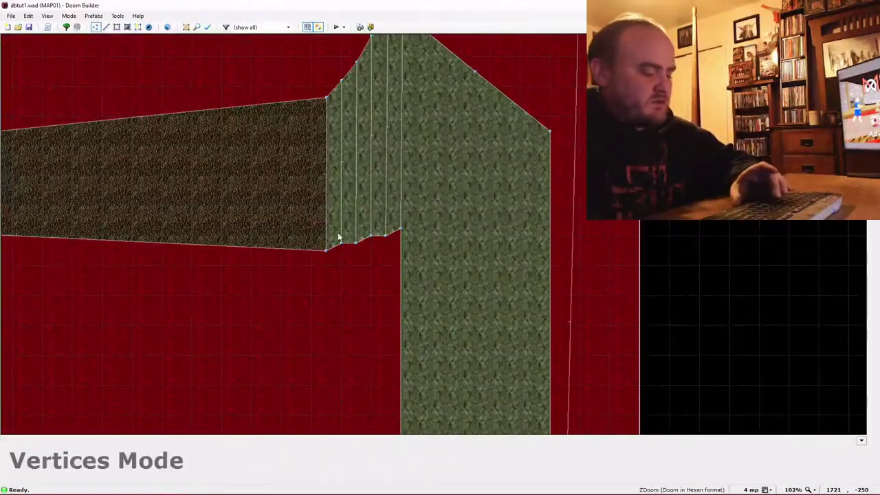
{"action": "key", "text": "l"}
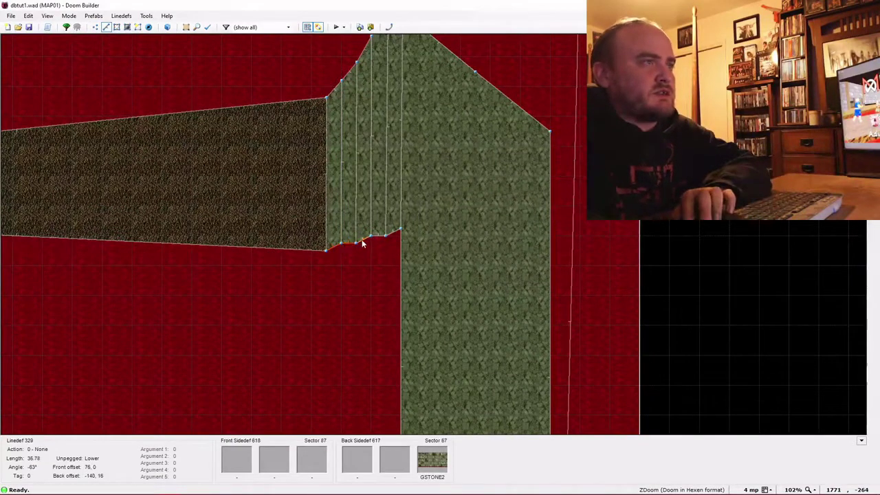
{"action": "left_click_drag", "start_coordinate": [392, 236], "coordinate": [389, 277]}
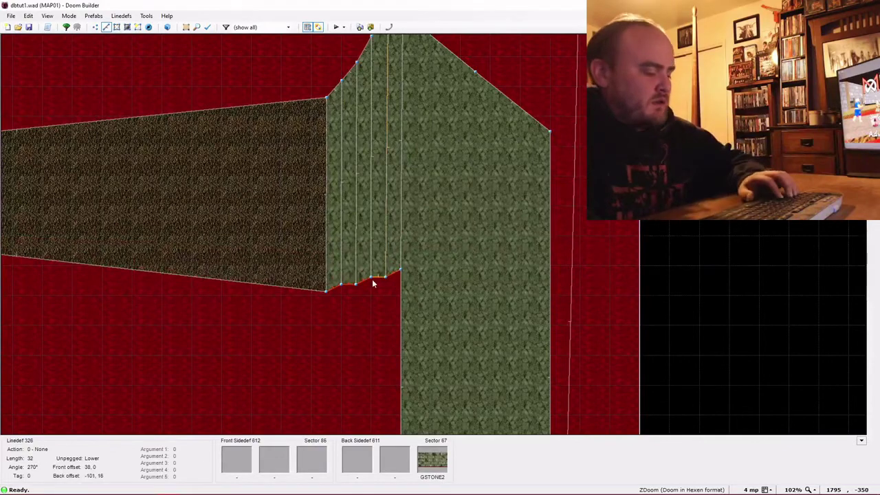
- Move the southern vertices of the stair strips individually to shape them into an outward-bulging curve
{"action": "key", "text": "v"}
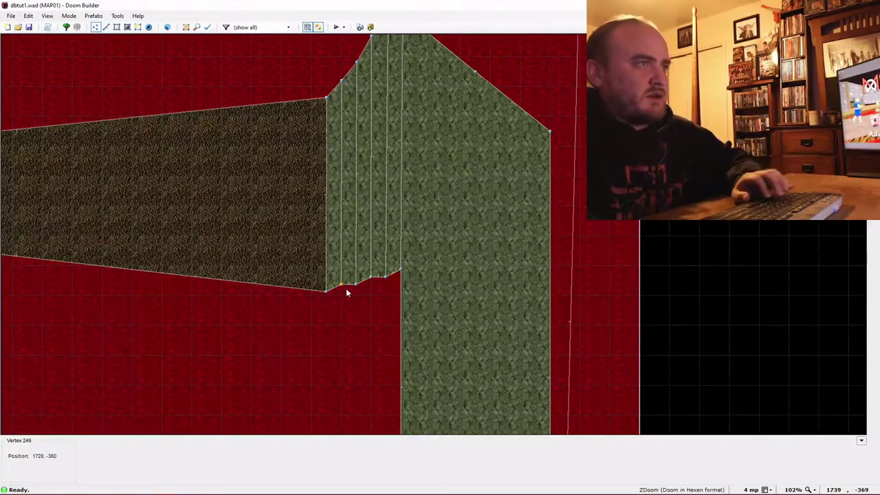
{"action": "left_click_drag", "start_coordinate": [342, 287], "coordinate": [363, 316]}
{"action": "scroll", "coordinate": [344, 305], "scroll_direction": "up", "scroll_amount": 3}
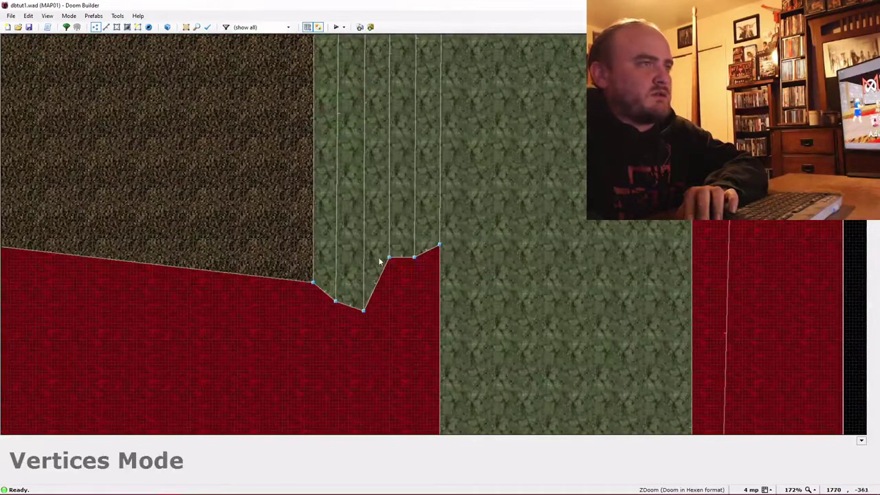
{"action": "left_click_drag", "start_coordinate": [388, 258], "coordinate": [389, 281]}
{"action": "left_click_drag", "start_coordinate": [388, 318], "coordinate": [415, 325]}
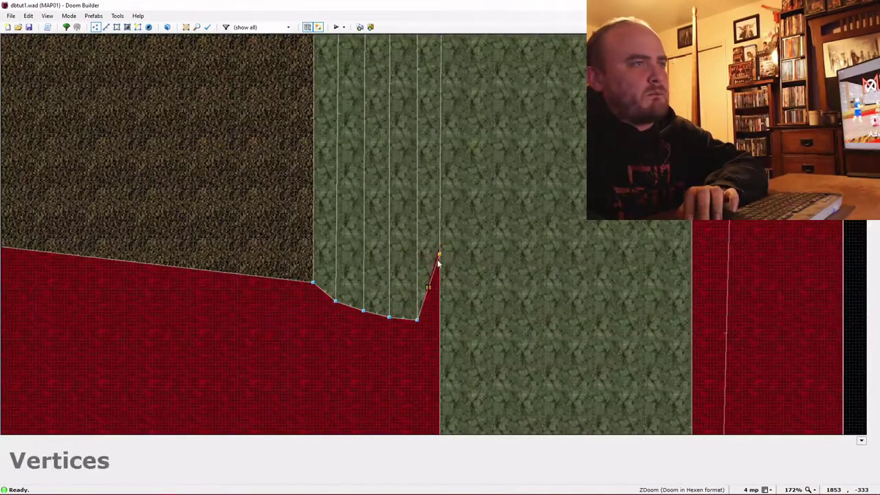
{"action": "scroll", "coordinate": [437, 272], "scroll_direction": "up", "scroll_amount": 2}
- Reshape the stairs' southern vertices so the edge flares outward to meet the platform's western side, and inspect the staircase in 3D
{"action": "scroll", "coordinate": [439, 268], "scroll_direction": "down", "scroll_amount": 5}
{"action": "key", "text": "Up"}
{"action": "key", "text": "Up"}
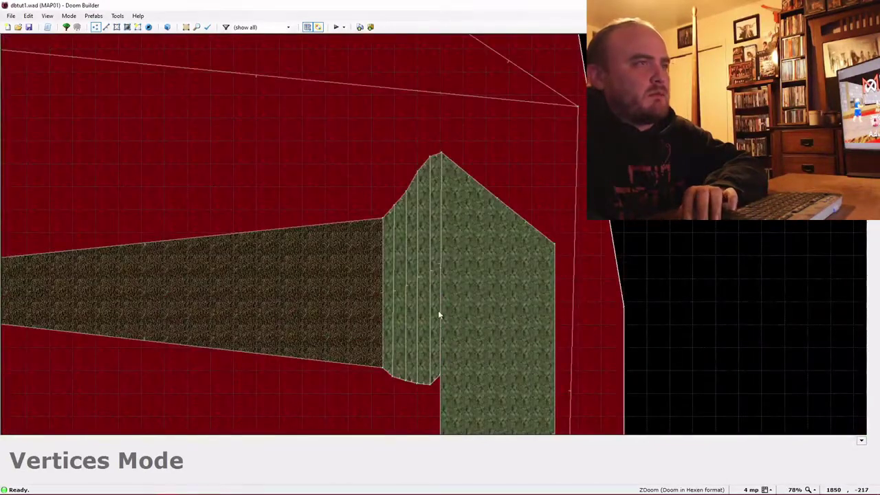
{"action": "key", "text": "Down"}
{"action": "key", "text": "Down"}
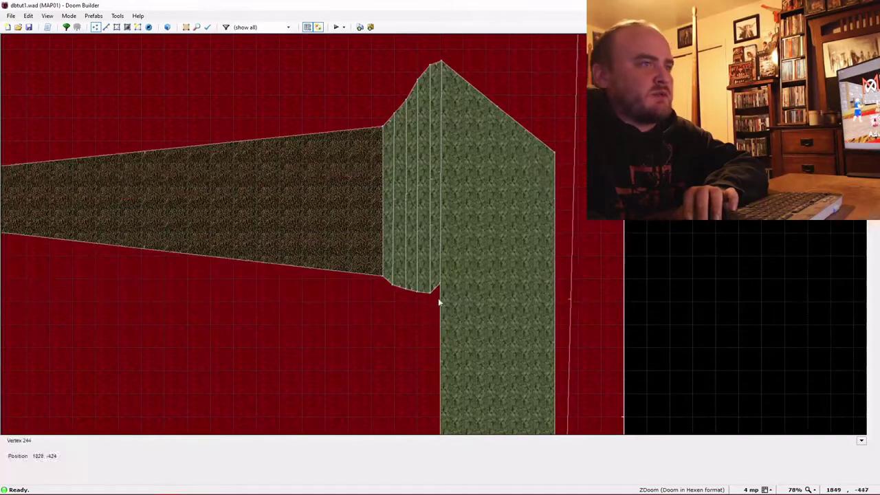
{"action": "scroll", "coordinate": [424, 292], "scroll_direction": "up", "scroll_amount": 1}
{"action": "scroll", "coordinate": [406, 288], "scroll_direction": "down", "scroll_amount": 1}
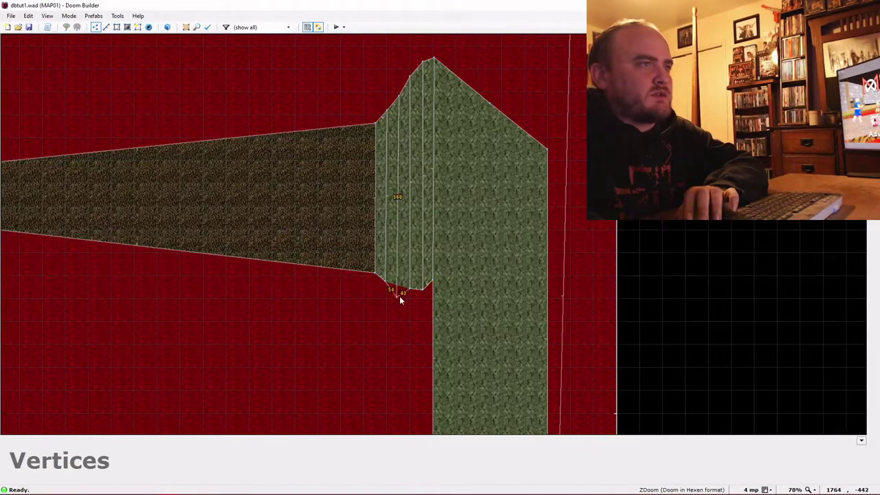
{"action": "left_click_drag", "start_coordinate": [400, 295], "coordinate": [430, 314]}
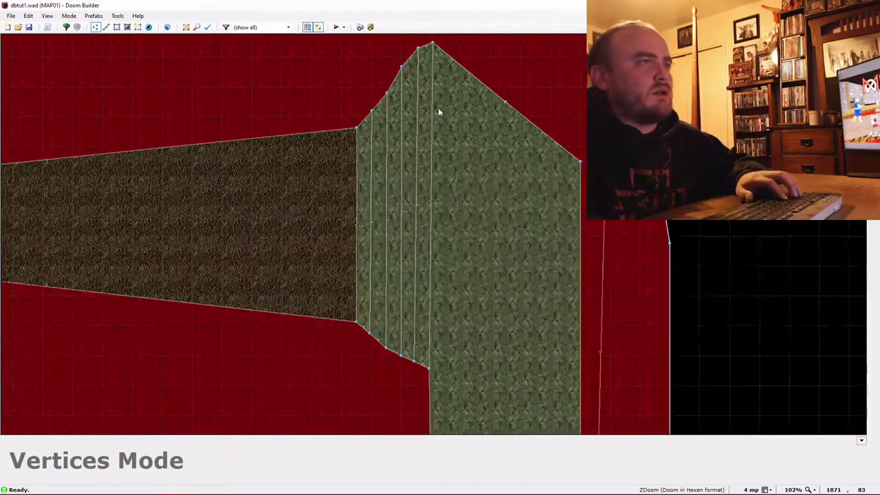
{"action": "key", "text": "w"}
{"action": "key", "text": "f"}
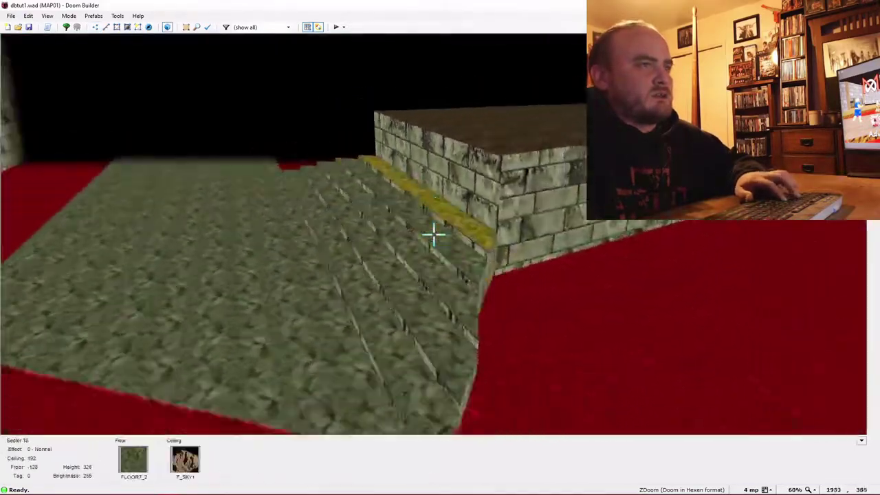
{"action": "key", "text": "s"}
{"action": "key", "text": "s"}
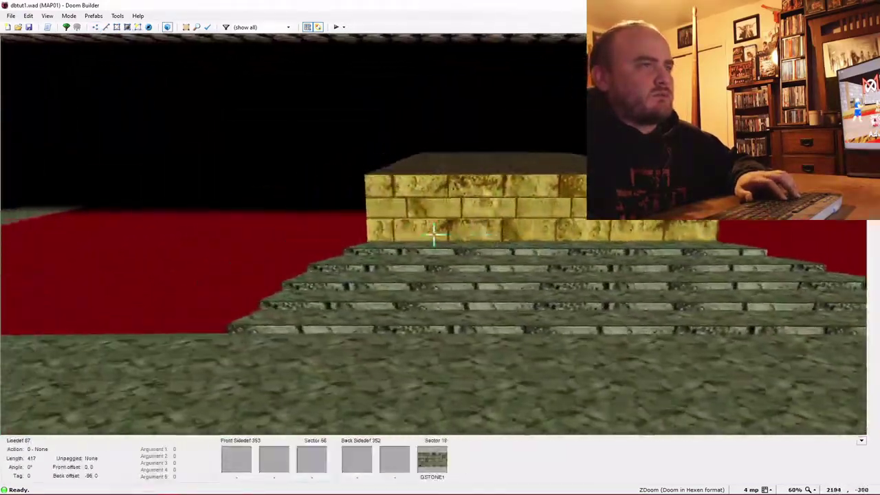
{"action": "key", "text": "w"}
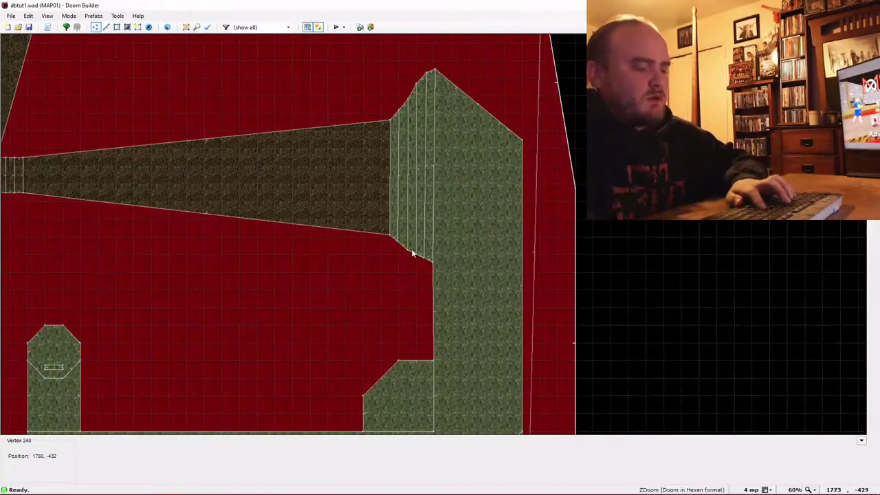
- Shift the stairs' southern edge lines slightly further south together, and inspect the staircase in 3D
{"action": "key", "text": "l"}
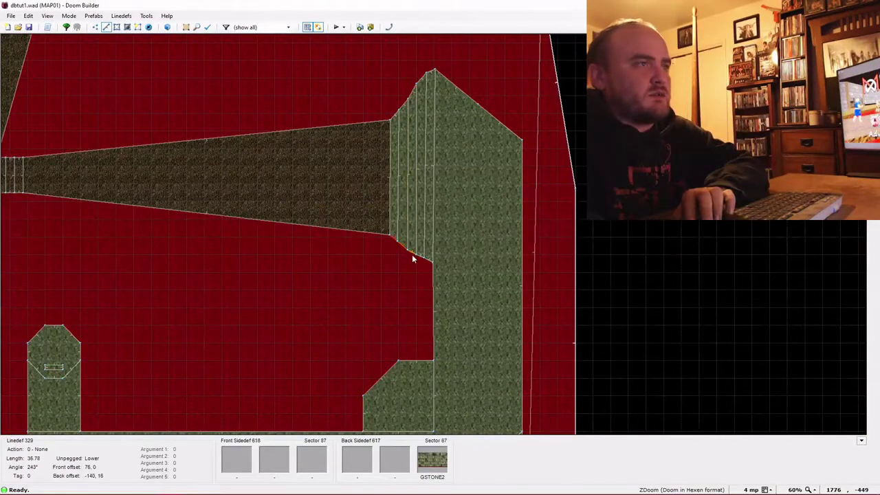
{"action": "left_click_drag", "start_coordinate": [426, 261], "coordinate": [426, 270]}
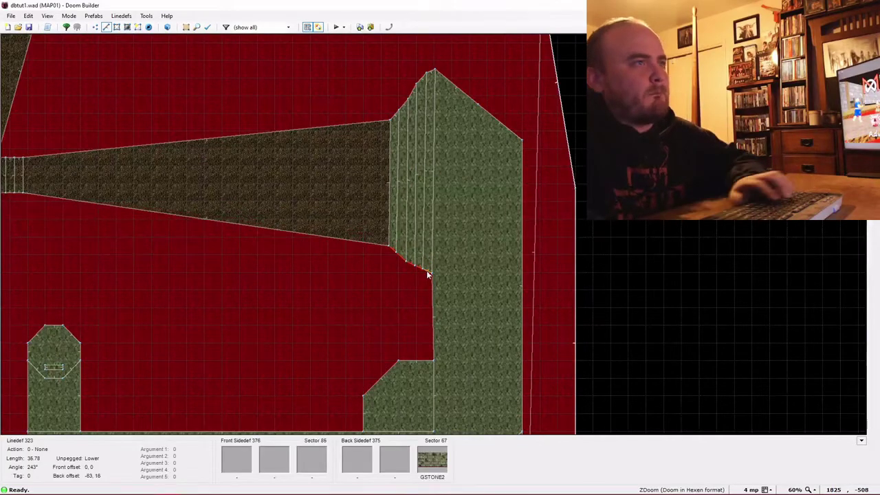
{"action": "key", "text": "w"}
{"action": "key", "text": "w"}
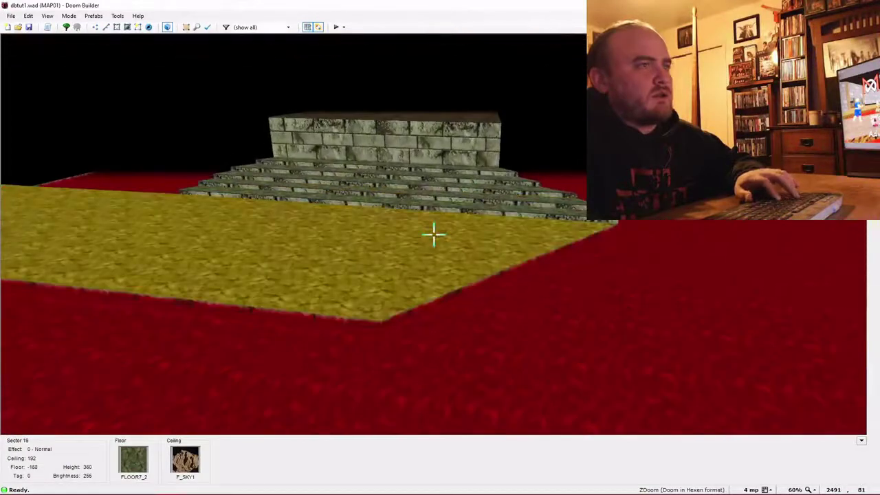
{"action": "key", "text": "w"}
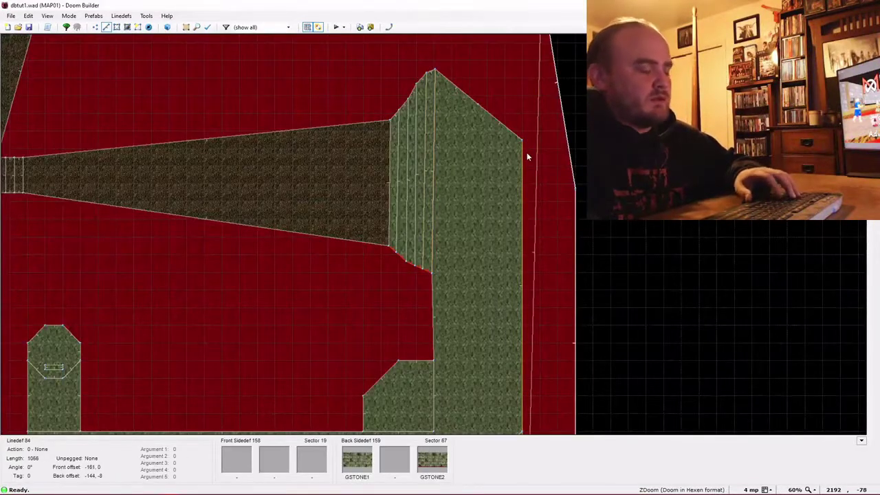
- Add a vertex to the stone platform's diagonal northeastern edge and pull it outward to the northeast
{"action": "key", "text": "v"}
{"action": "key", "text": "Up"}
{"action": "key", "text": "Right"}
{"action": "key", "text": "Up"}
{"action": "key", "text": "Up"}
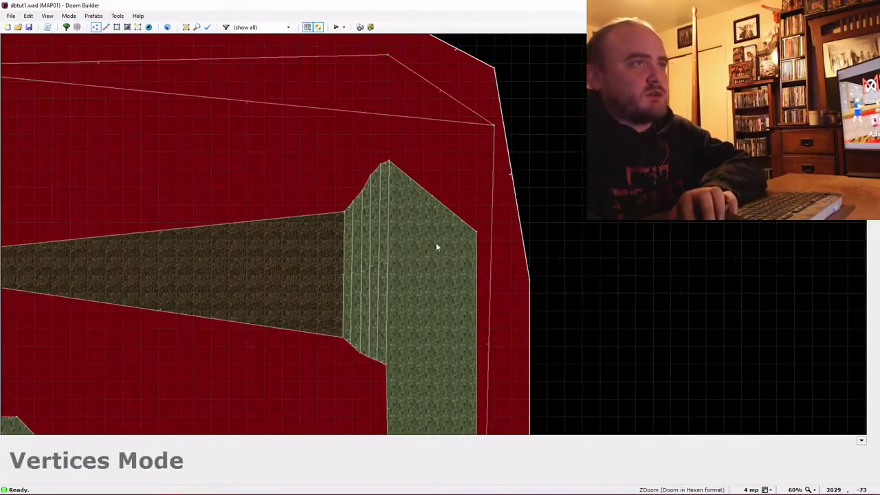
{"action": "scroll", "coordinate": [433, 241], "scroll_direction": "up", "scroll_amount": 3}
{"action": "key", "text": "Right"}
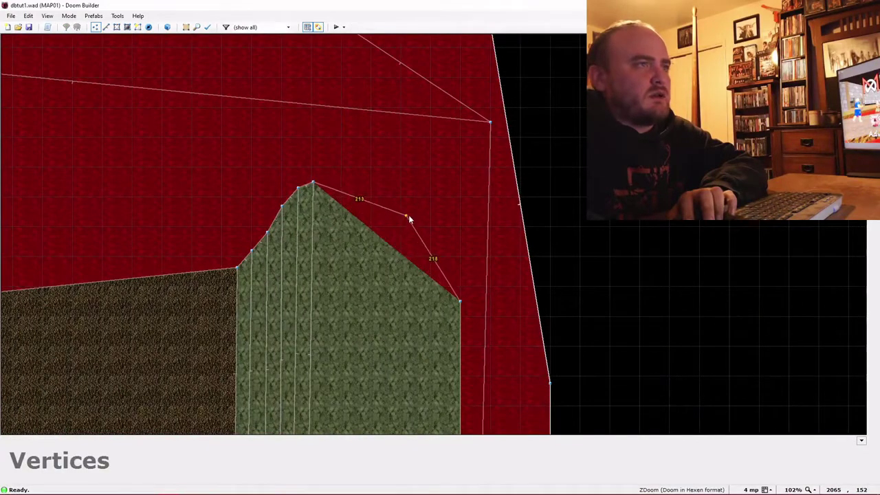
{"action": "left_click_drag", "start_coordinate": [416, 200], "coordinate": [415, 198]}
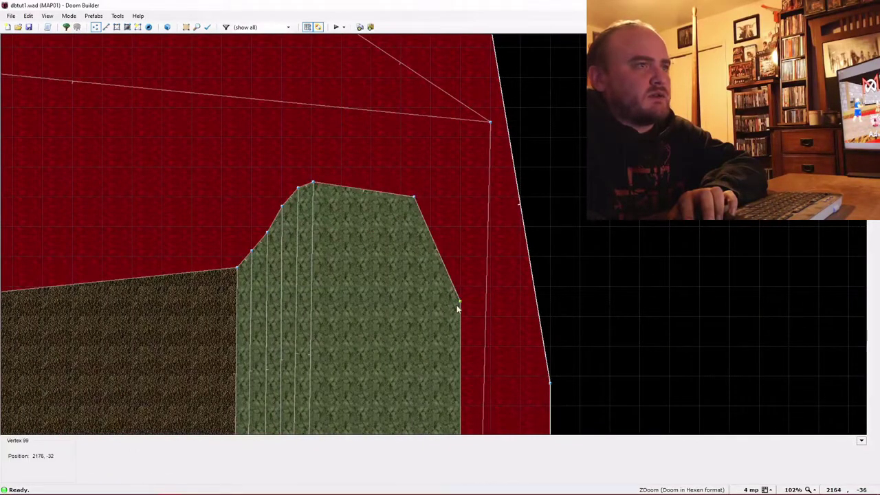
- Move the stone platform's northeastern corner vertex about 90 units north, and set the grid size to 32 mp
{"action": "left_click_drag", "start_coordinate": [464, 263], "coordinate": [460, 224]}
{"action": "key", "text": "bracketright"}
{"action": "key", "text": "bracketright"}
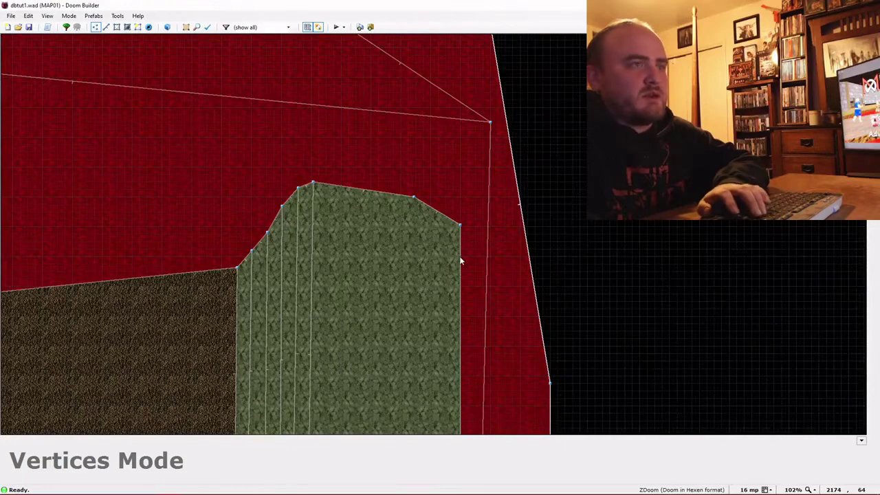
{"action": "key", "text": "bracketright"}
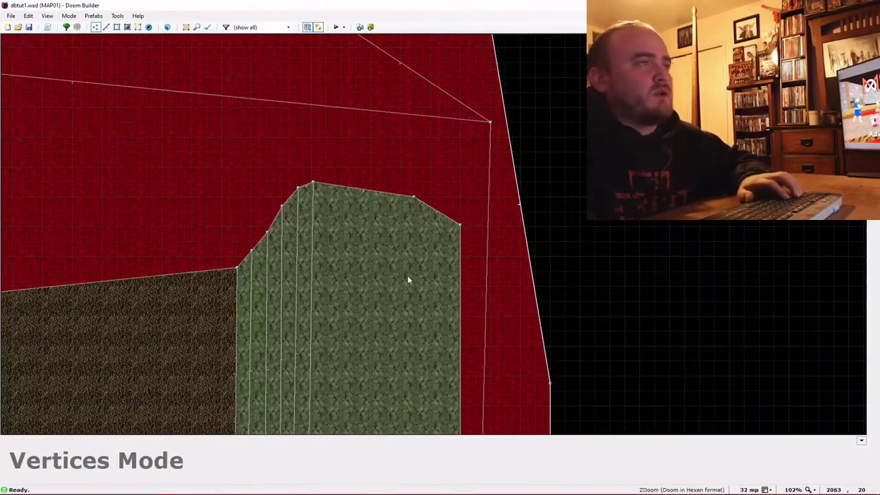
- Inspect the reshaped platform in 3D, and test the map in the game by walking up and around the flared staircase
{"action": "key", "text": "w"}
{"action": "key", "text": "f"}
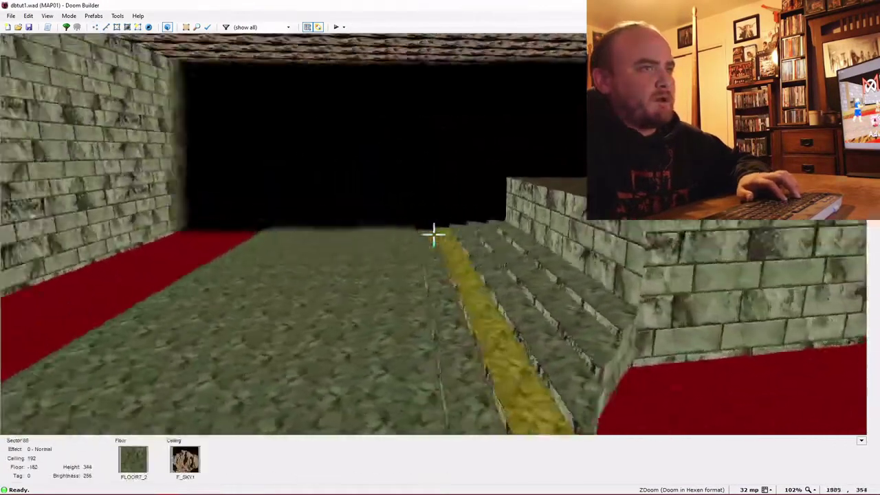
{"action": "key", "text": "w"}
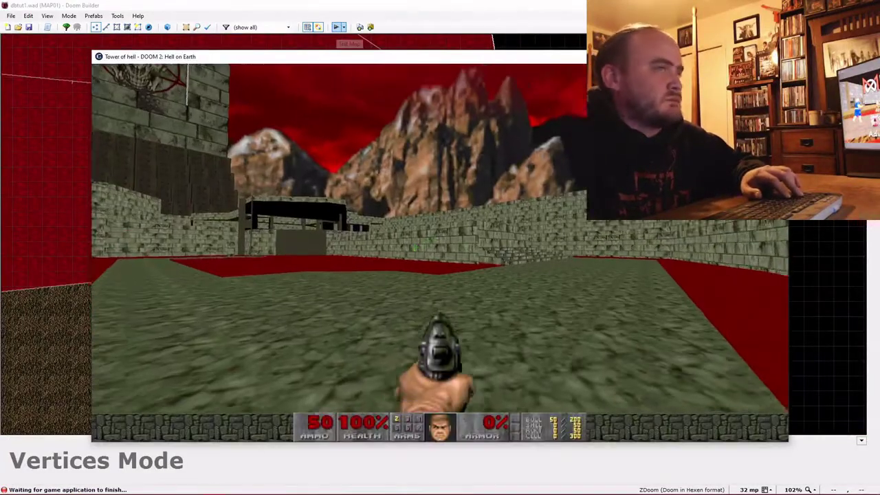
{"action": "key", "text": "Left"}
{"action": "key", "text": "Up"}
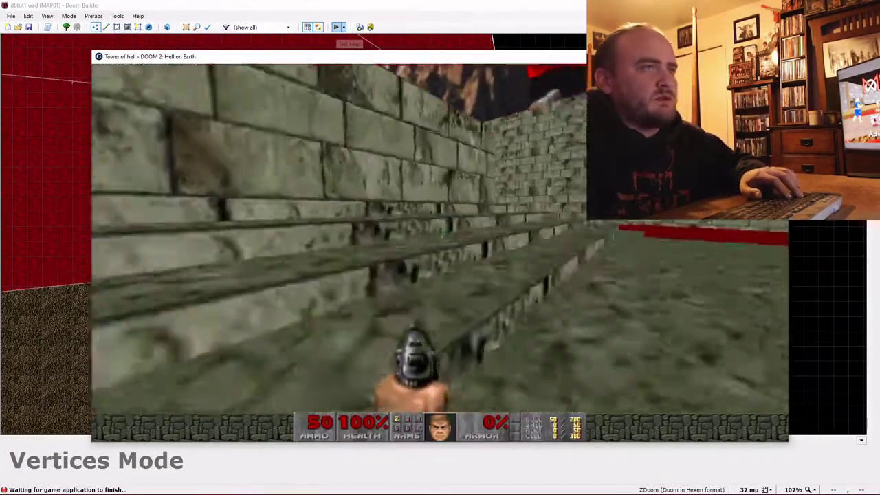
{"action": "key", "text": "Right"}
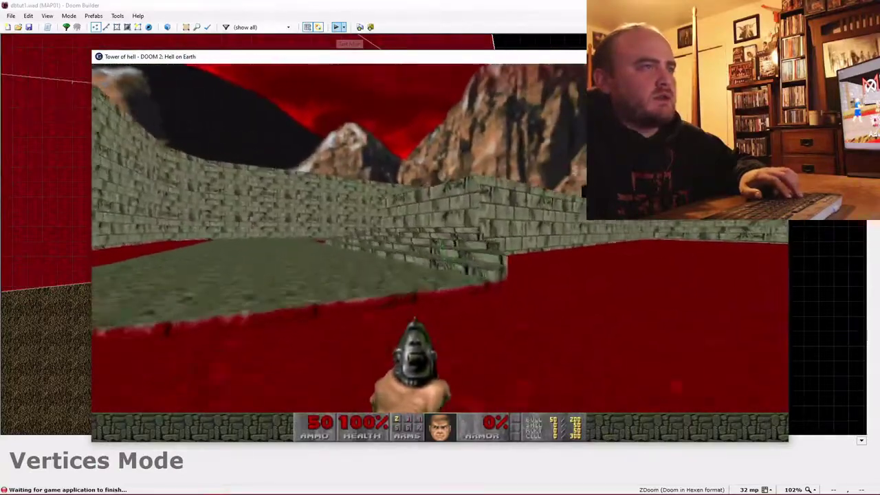
{"action": "key", "text": "Left"}
{"action": "key", "text": "Right"}
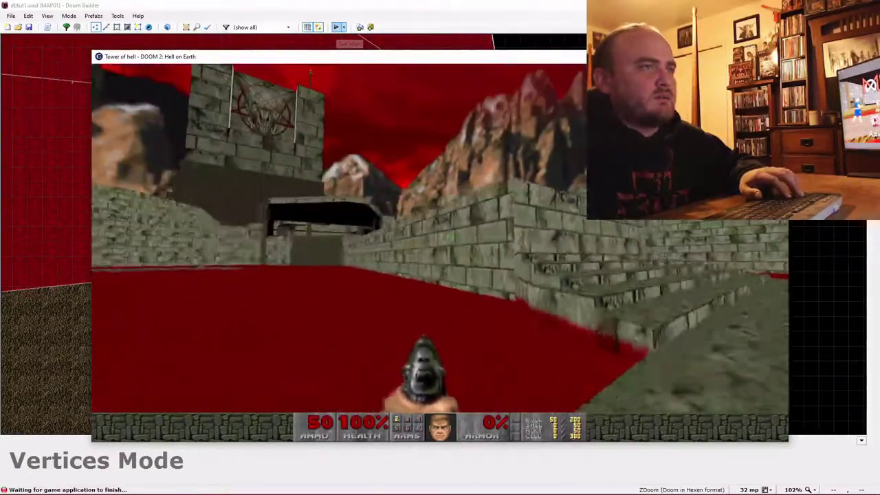
{"action": "key", "text": "Right"}
{"action": "key", "text": "Up"}
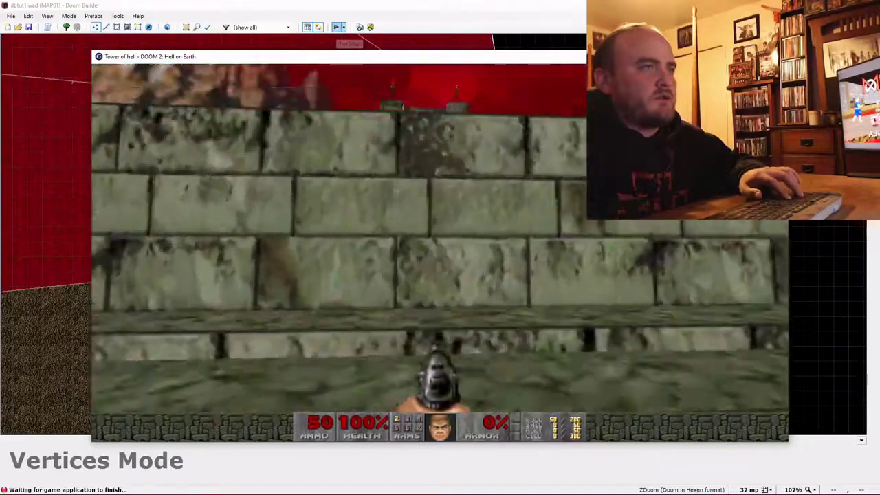
{"action": "key", "text": "Left"}
{"action": "key", "text": "Up"}
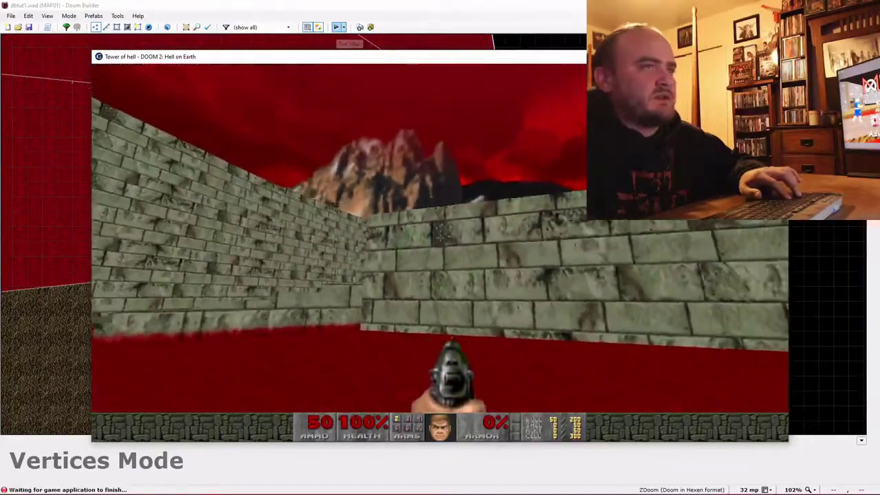
- Walk through the blood area in the test game to examine the surrounding walls, stone walkway and staircase sides
{"action": "key", "text": "Down"}
{"action": "key", "text": "Left"}
{"action": "key", "text": "Right"}
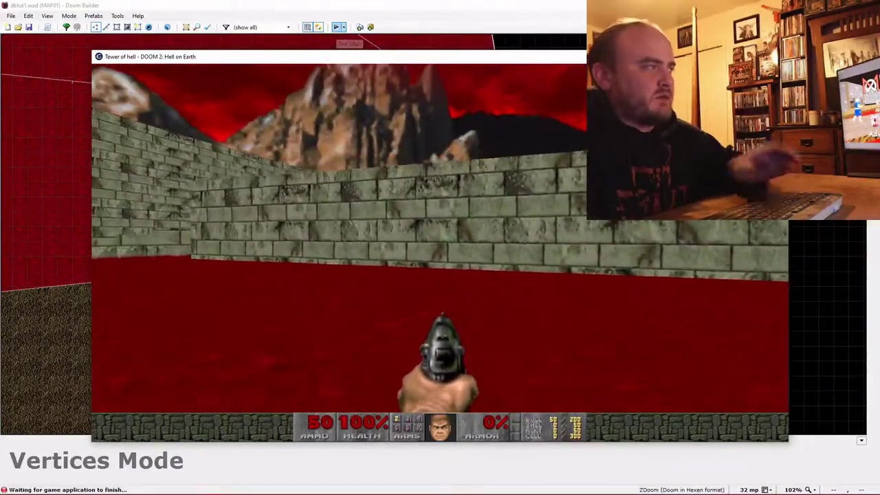
{"action": "key", "text": "Left"}
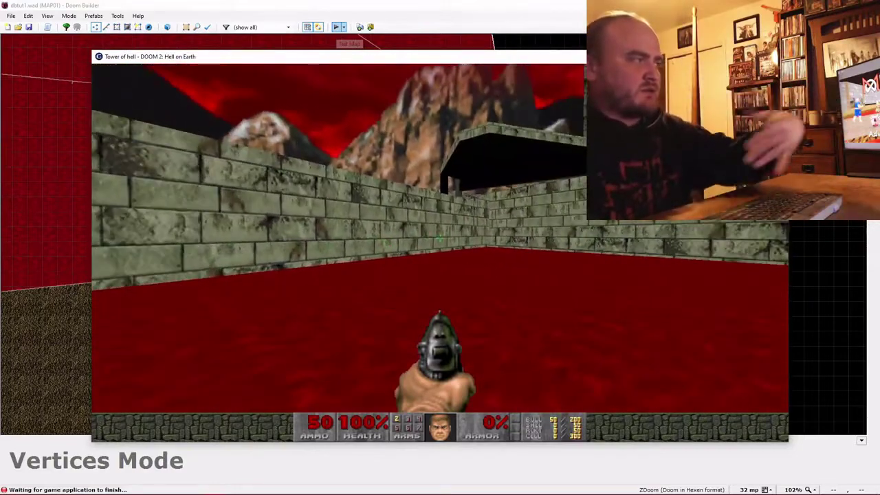
{"action": "key", "text": "Right"}
{"action": "key", "text": "Down"}
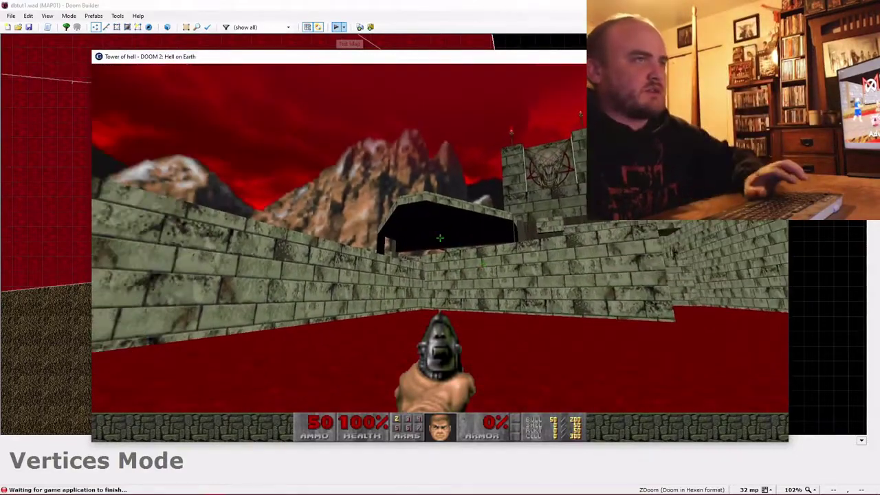
{"action": "key", "text": "Up"}
{"action": "key", "text": "Left"}
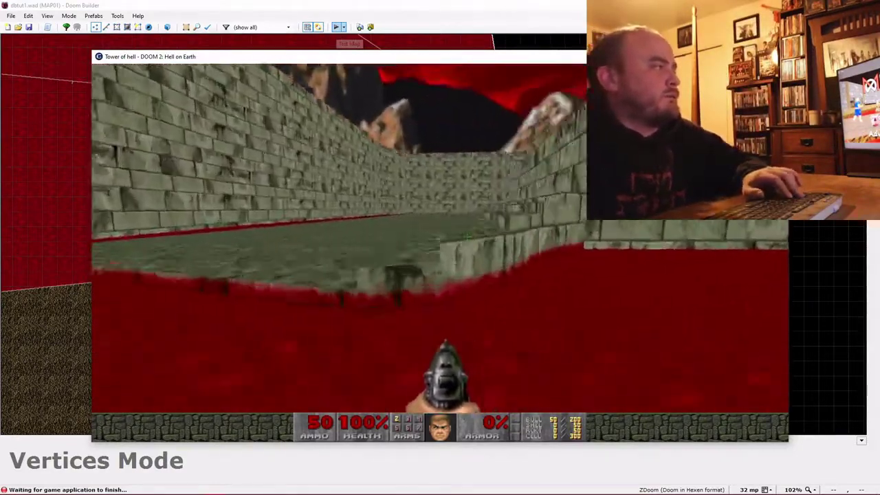
{"action": "key", "text": "Up"}
{"action": "key", "text": "Right"}
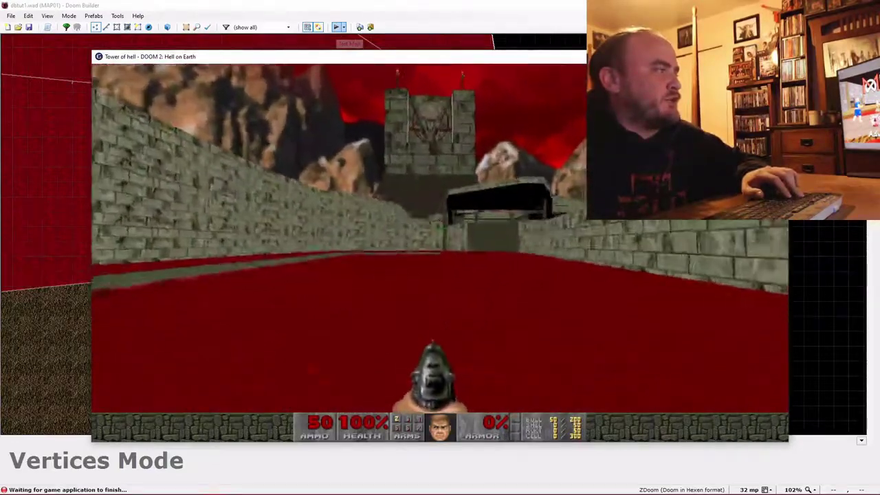
{"action": "key", "text": "Up"}
{"action": "key", "text": "Left"}
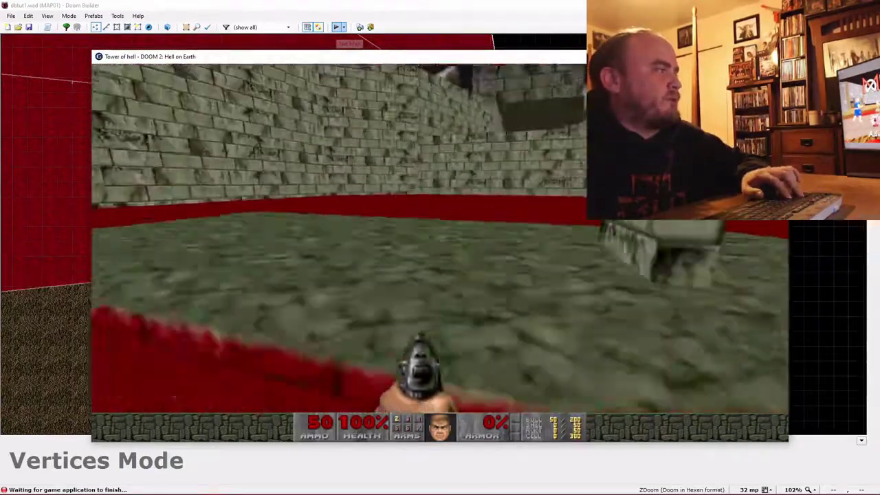
{"action": "key", "text": "Left"}
{"action": "key", "text": "Up"}
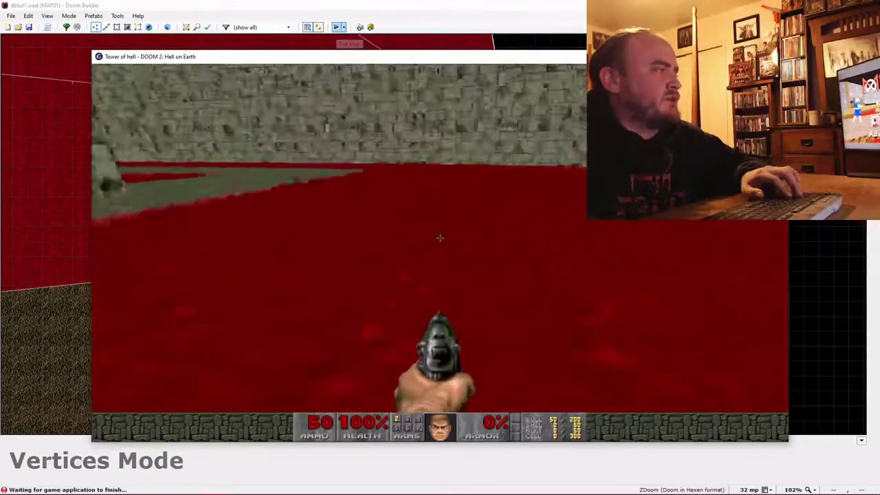
- Explore the far part of the blood pool in the test game, checking the skull-switch island and the raised brown walkway
{"action": "key", "text": "Left"}
{"action": "key", "text": "Up"}
{"action": "key", "text": "Right"}
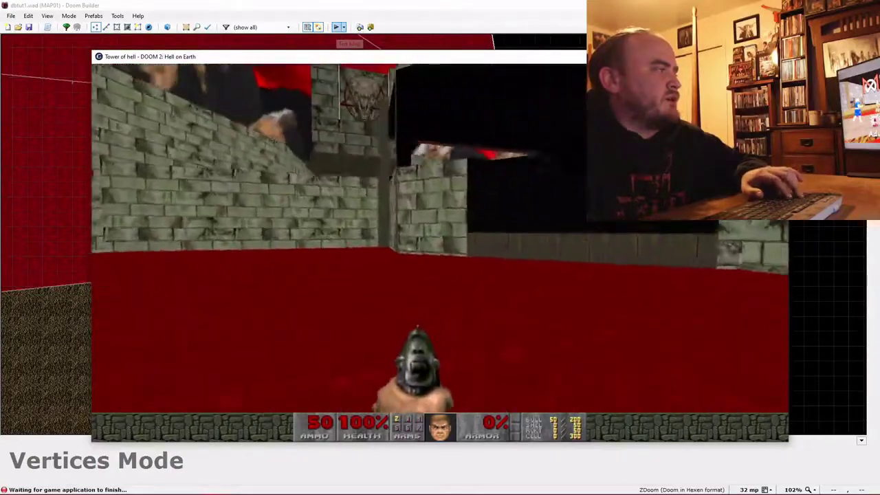
{"action": "key", "text": "Left"}
{"action": "key", "text": "Up"}
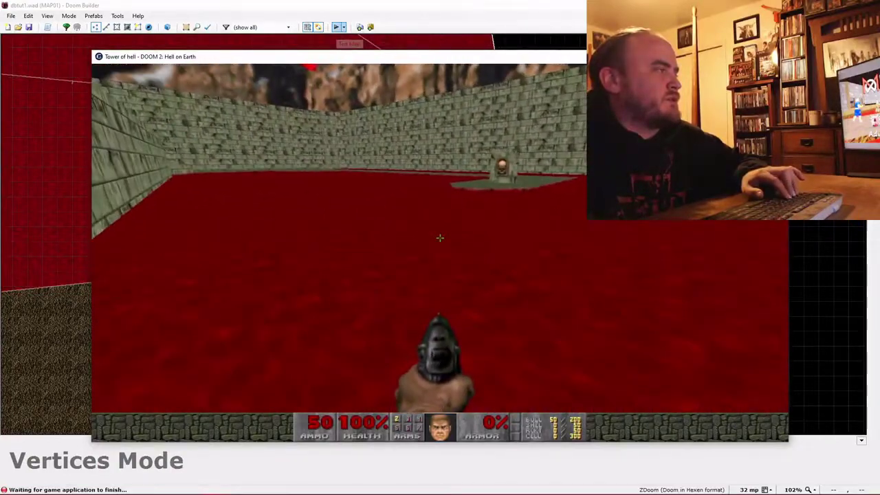
{"action": "key", "text": "Right"}
{"action": "key", "text": "Up"}
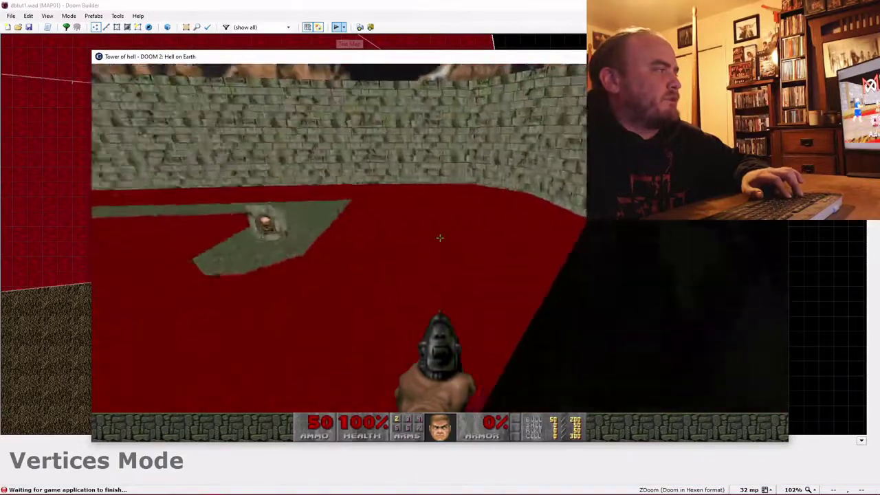
{"action": "key", "text": "Left"}
{"action": "key", "text": "Up"}
{"action": "key", "text": "Right"}
{"action": "key", "text": "Left"}
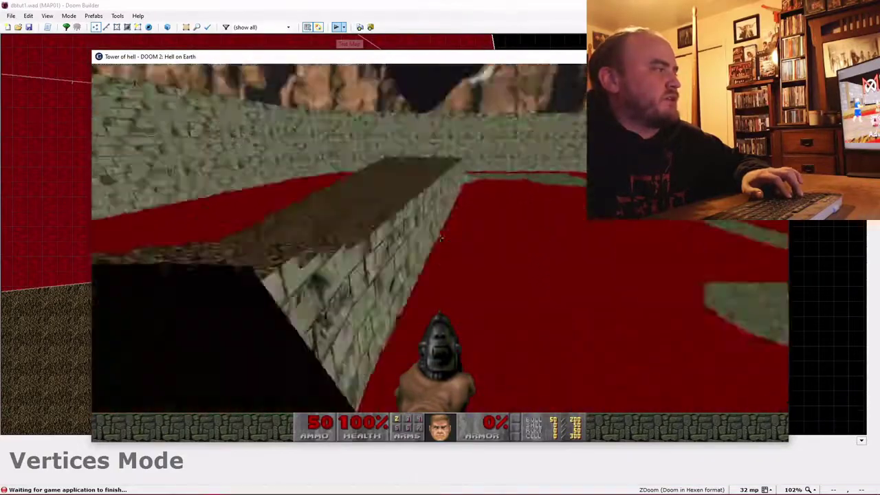
{"action": "key", "text": "Left"}
{"action": "key", "text": "Up"}
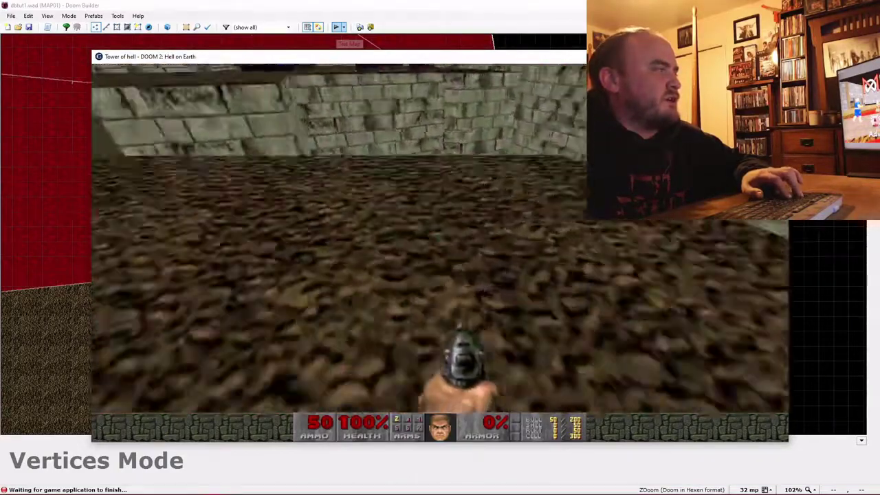
- Examine the ledge with the orange, blue and red skull pillars and its monsters in the test game, and quit the game
{"action": "key", "text": "Left"}
{"action": "key", "text": "Up"}
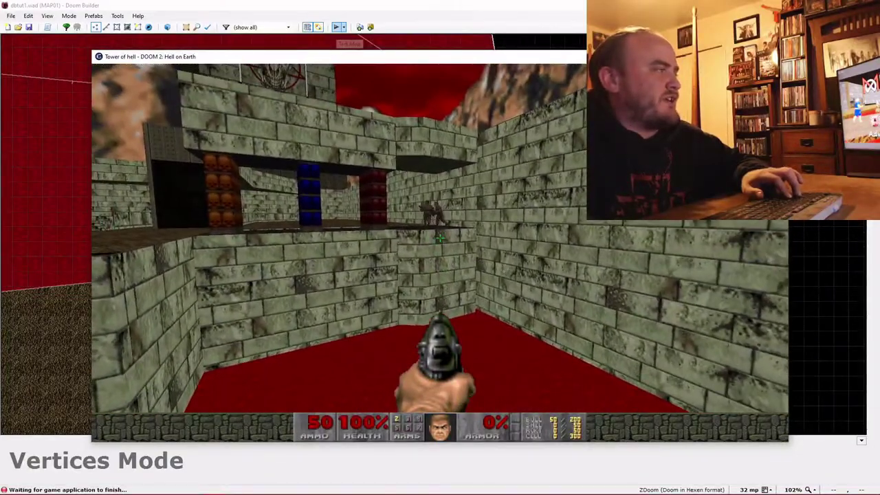
{"action": "key", "text": "Down"}
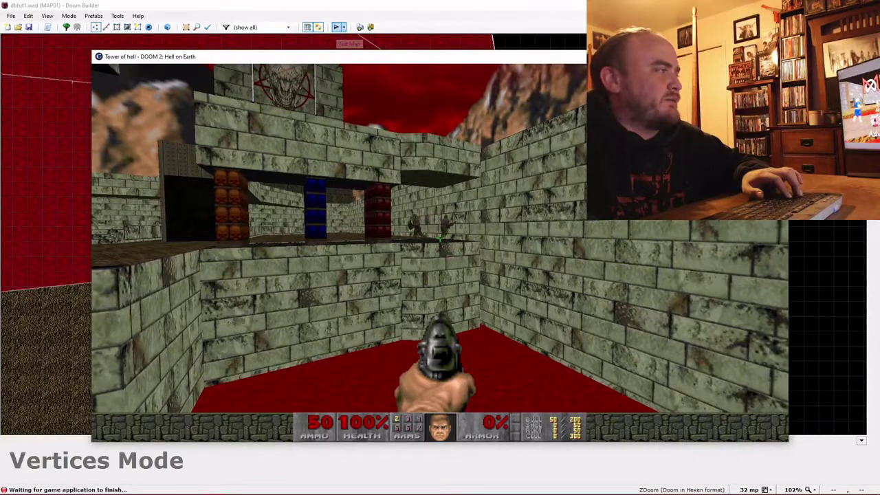
{"action": "key", "text": "s"}
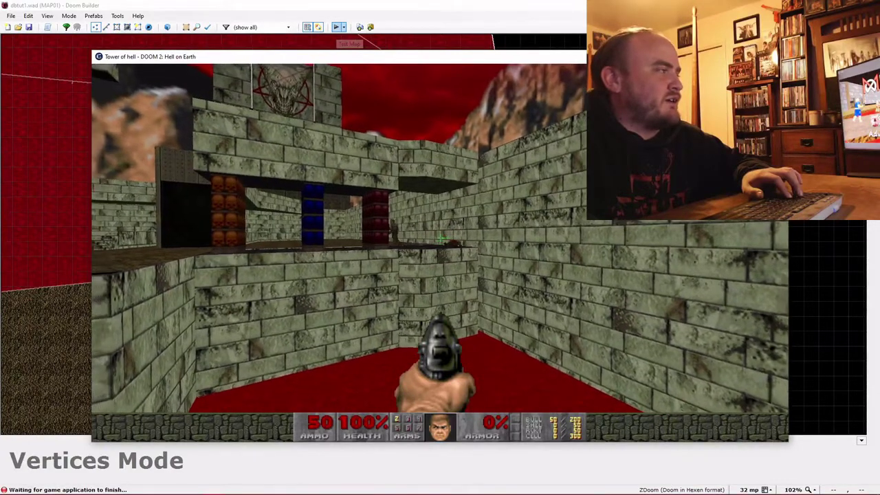
{"action": "key", "text": "w"}
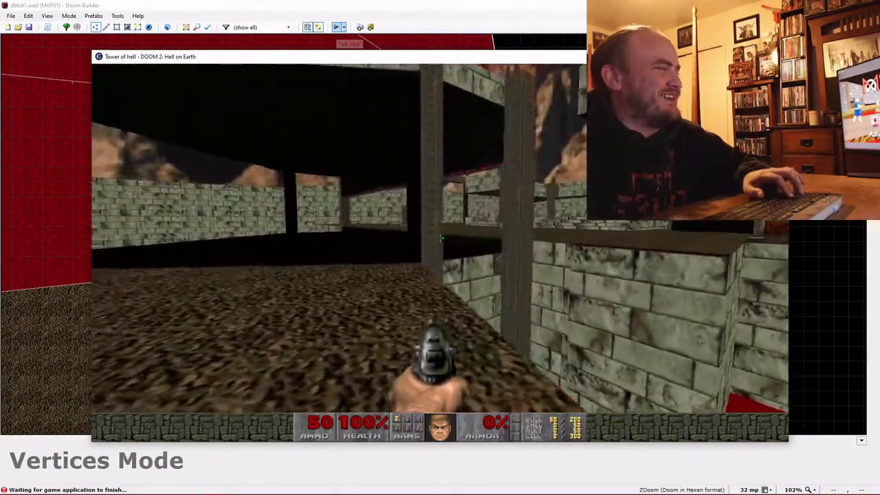
{"action": "key", "text": "Escape"}
{"action": "key", "text": "Return"}
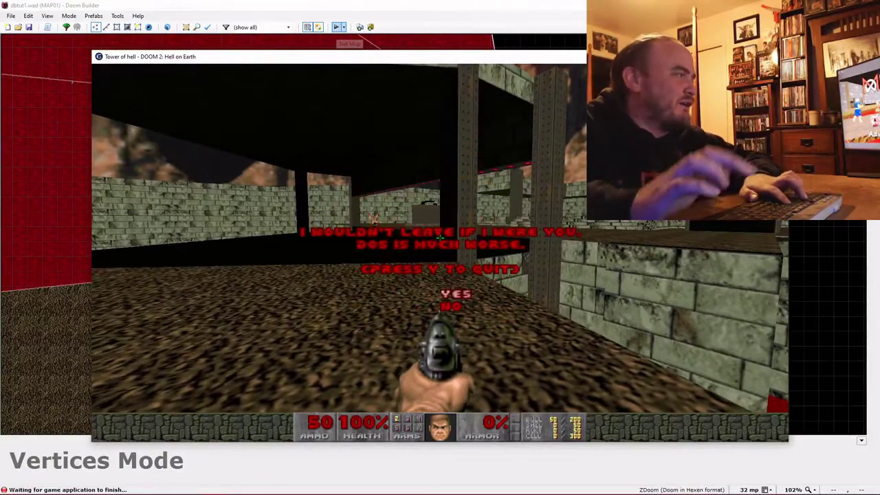
{"action": "key", "text": "y"}
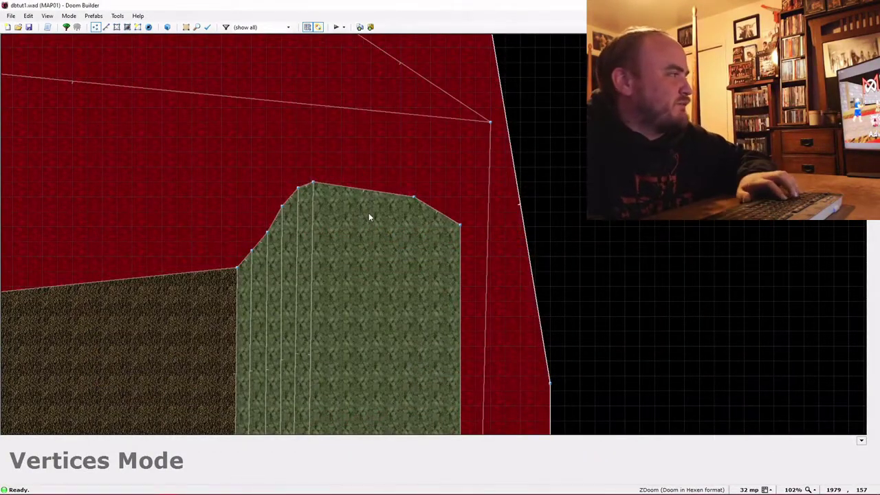
- Split the brown walkway by drawing a vertical line across it a short distance before the flared staircase
{"action": "key", "text": "w"}
{"action": "key", "text": "e"}
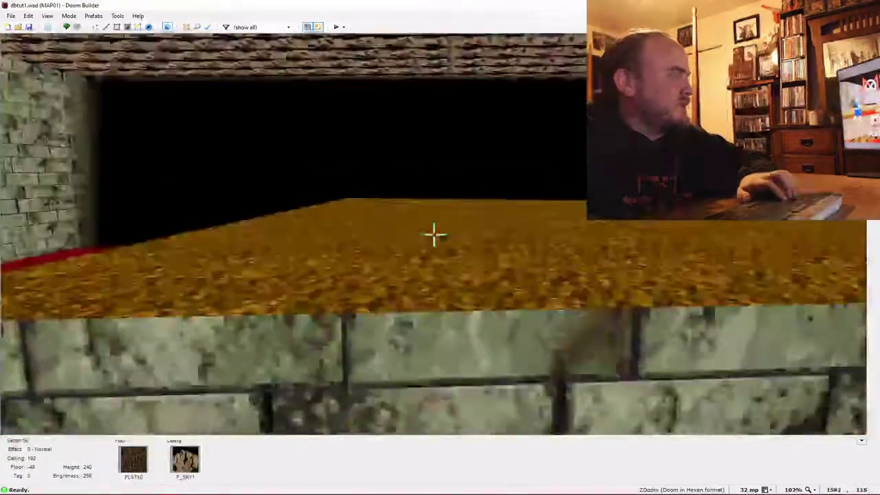
{"action": "key", "text": "w"}
{"action": "scroll", "coordinate": [305, 282], "scroll_direction": "down", "scroll_amount": 3}
{"action": "key", "text": "Left"}
{"action": "key", "text": "Left"}
{"action": "scroll", "coordinate": [360, 345], "scroll_direction": "up", "scroll_amount": 1}
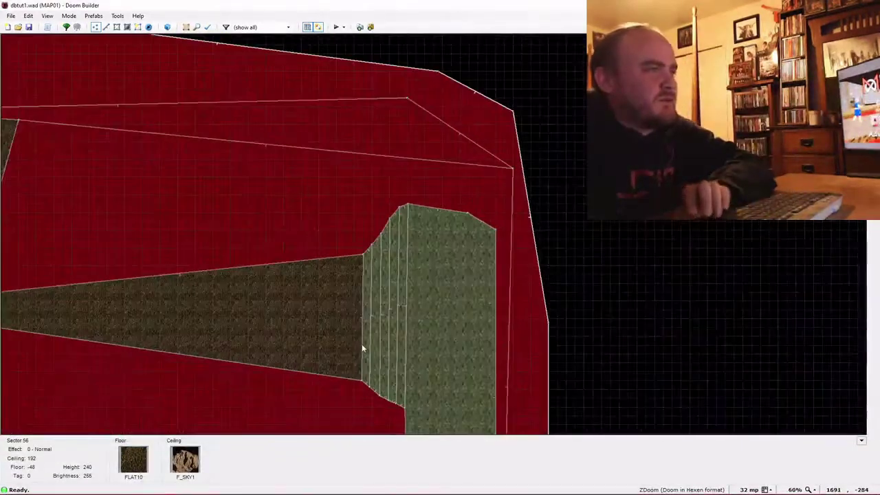
{"action": "key", "text": "Down"}
{"action": "key", "text": "Left"}
{"action": "scroll", "coordinate": [387, 307], "scroll_direction": "up", "scroll_amount": 1}
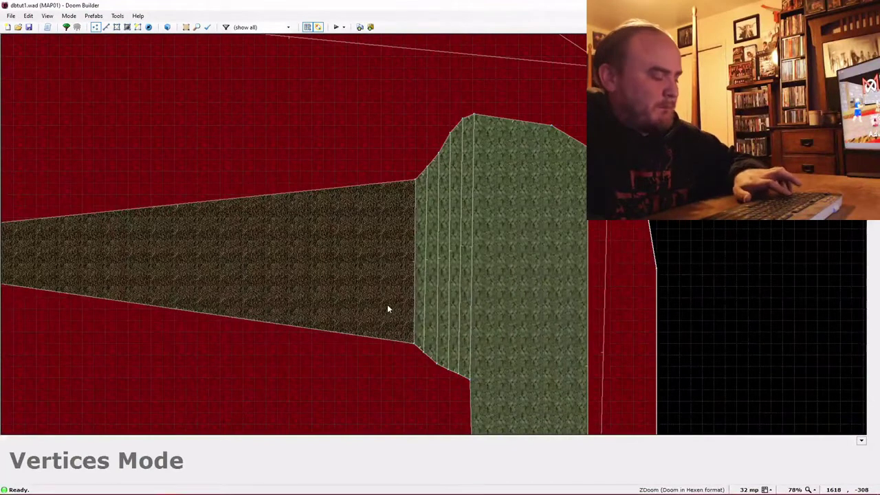
{"action": "key", "text": "d"}
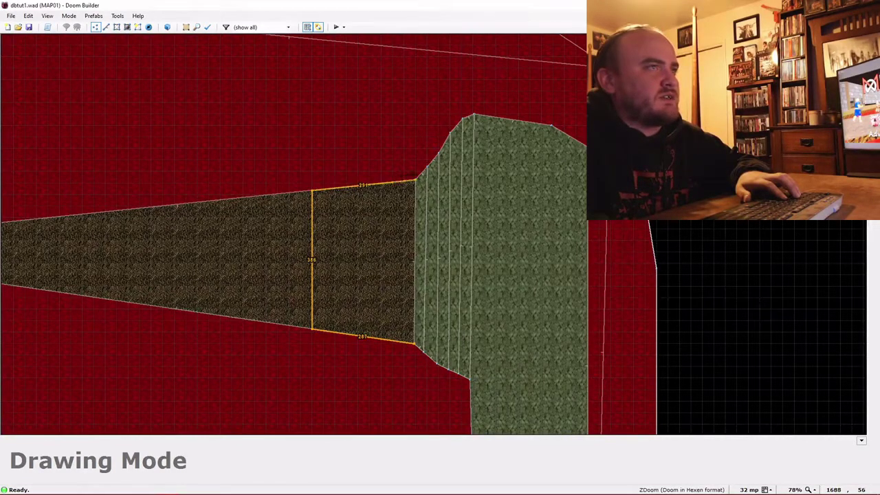
{"action": "left_click", "coordinate": [414, 344]}
- Lower the floor of the new walkway section adjoining the flared staircase to -120
{"action": "key", "text": "w"}
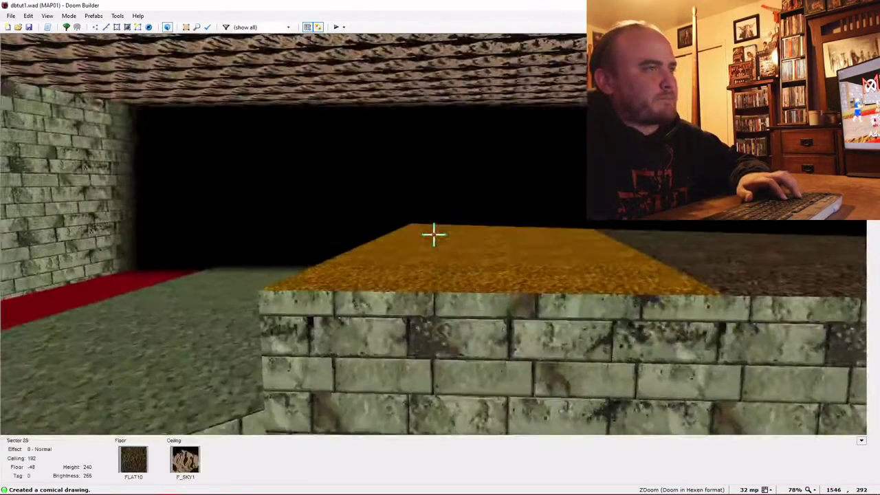
{"action": "key", "text": "s"}
{"action": "scroll", "coordinate": [434, 234], "scroll_direction": "down", "scroll_amount": 5}
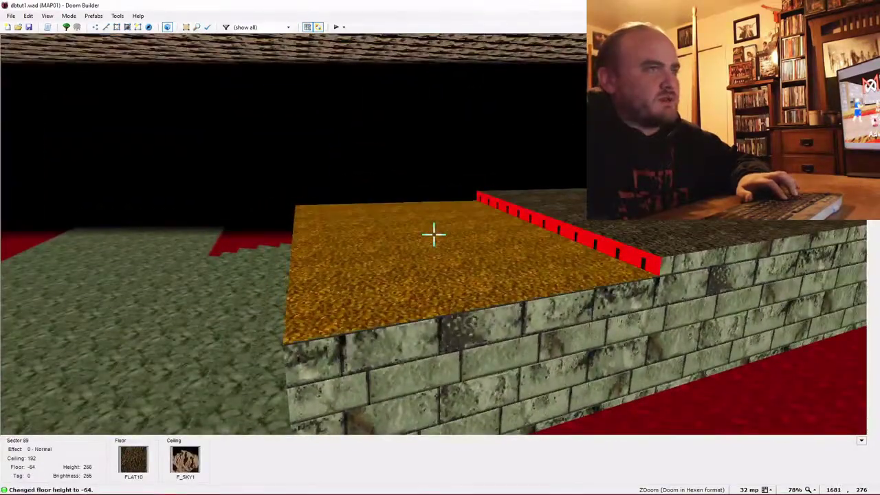
{"action": "key", "text": "s"}
{"action": "scroll", "coordinate": [434, 234], "scroll_direction": "down", "scroll_amount": 4}
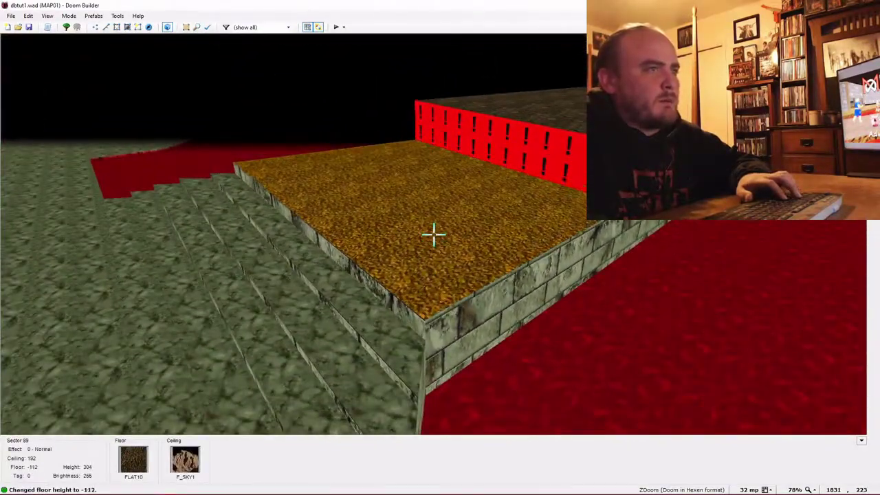
{"action": "key", "text": "e"}
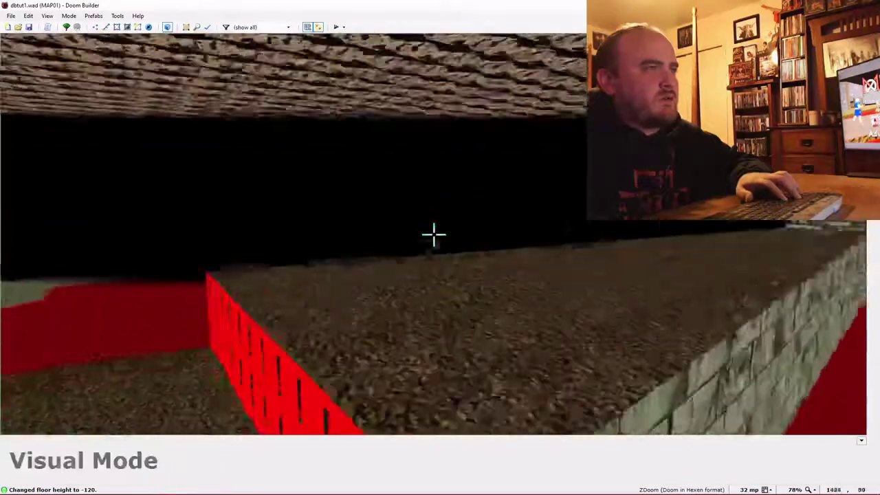
- Lower the remaining brown walkway's floor to -112 and check the small height difference from the blood pool side
{"action": "scroll", "coordinate": [433, 234], "scroll_direction": "down", "scroll_amount": 5}
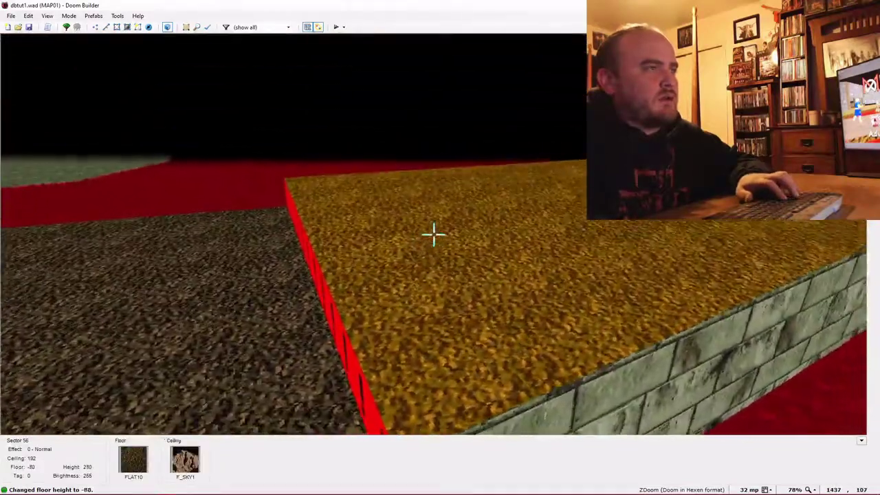
{"action": "key", "text": "e"}
{"action": "scroll", "coordinate": [434, 234], "scroll_direction": "down", "scroll_amount": 3}
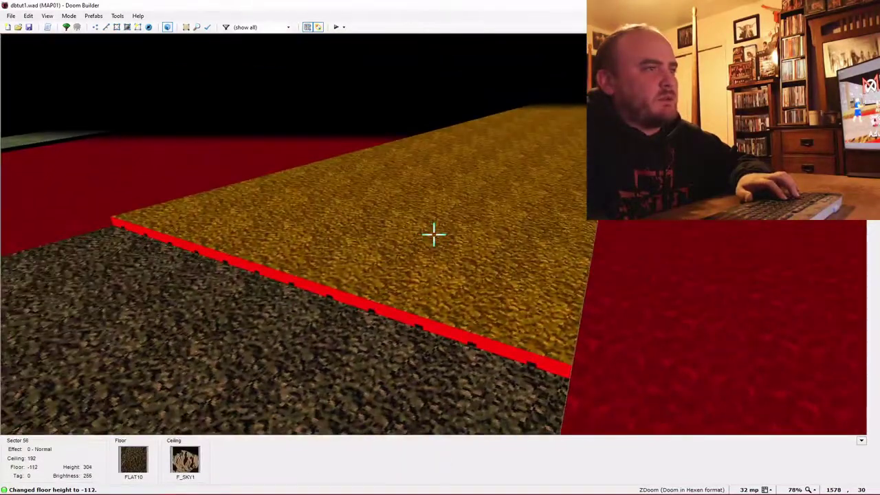
{"action": "key", "text": "e"}
{"action": "key", "text": "e"}
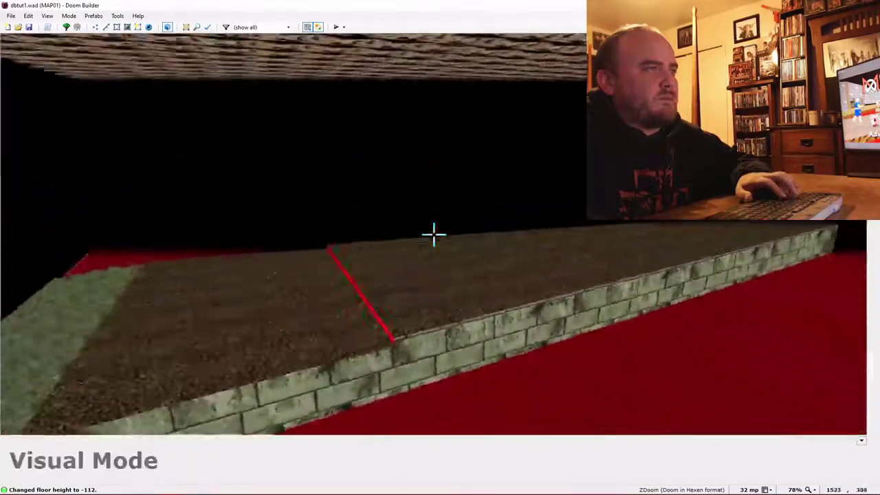
{"action": "key", "text": "s"}
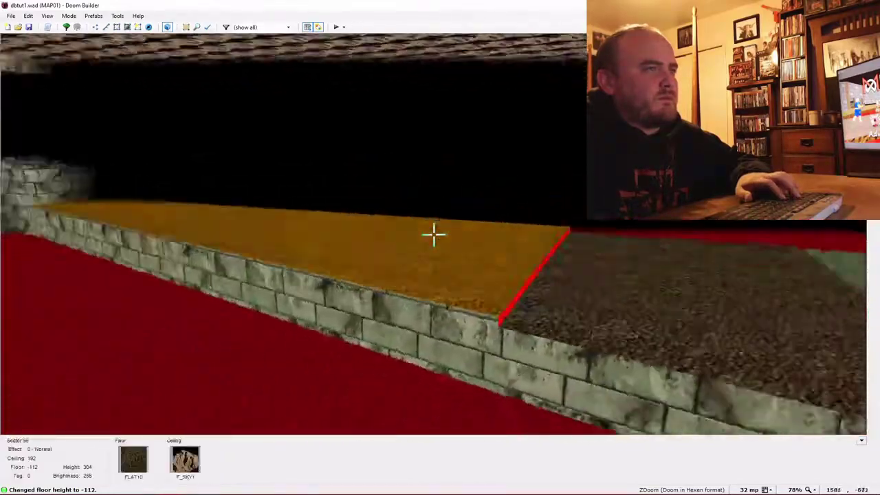
{"action": "key", "text": "f"}
{"action": "key", "text": "s"}
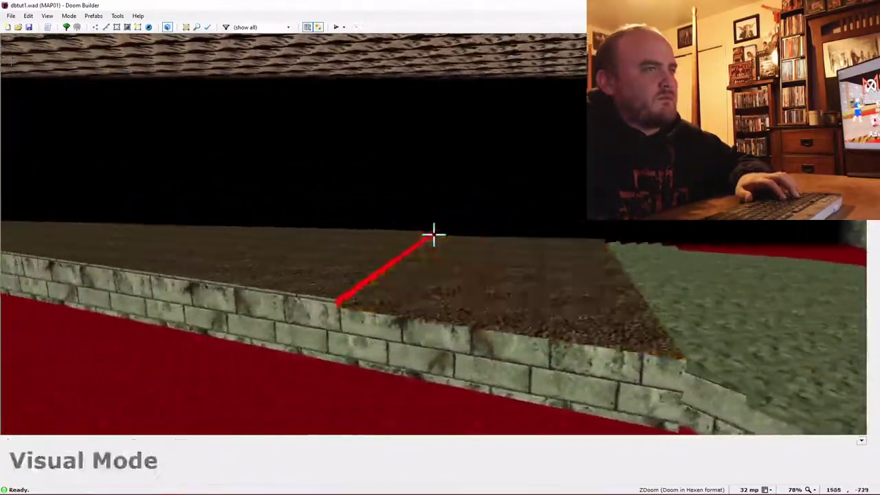
- Draw six more parallel lines across the brown walkway, about 64 units apart, dividing it into narrow stair strips
{"action": "key", "text": "w"}
{"action": "key", "text": "d"}
{"action": "scroll", "coordinate": [313, 328], "scroll_direction": "up", "scroll_amount": 4}
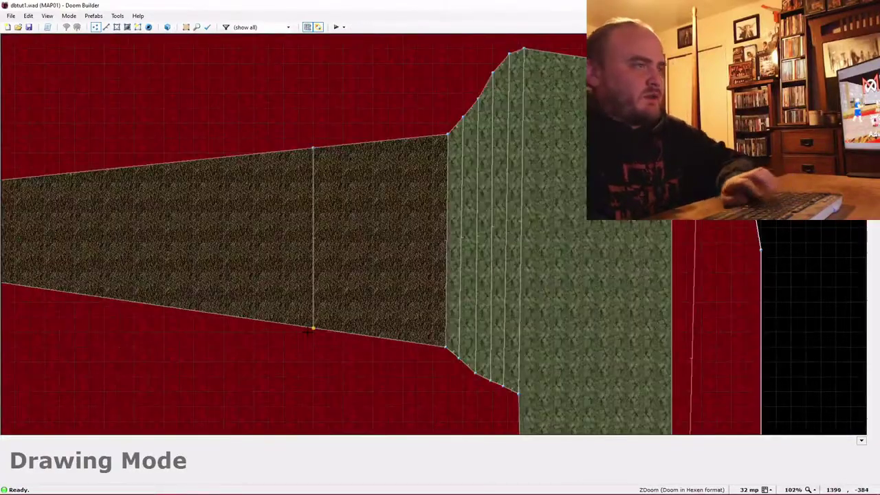
{"action": "left_click", "coordinate": [275, 321]}
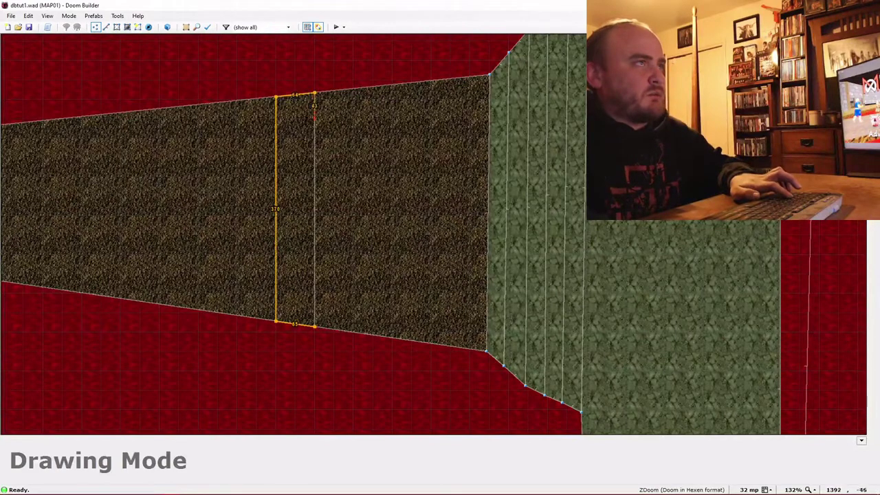
{"action": "left_click", "coordinate": [275, 321]}
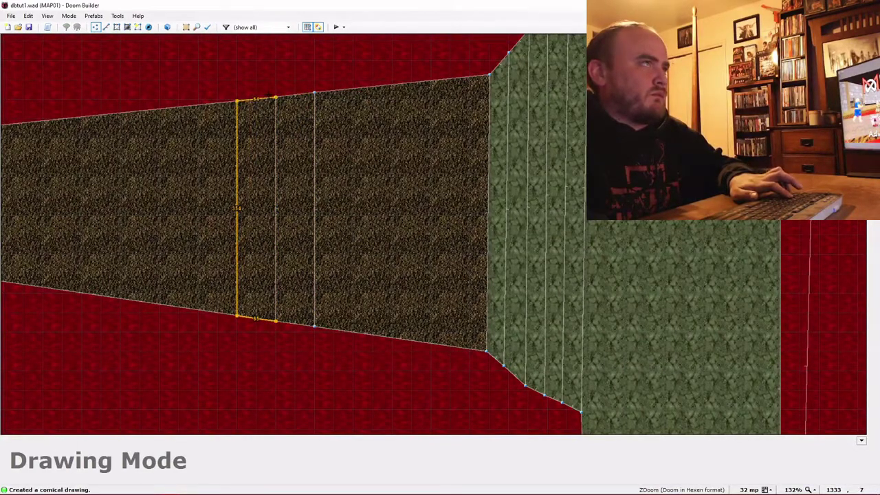
{"action": "left_click", "coordinate": [274, 322]}
{"action": "key", "text": "d"}
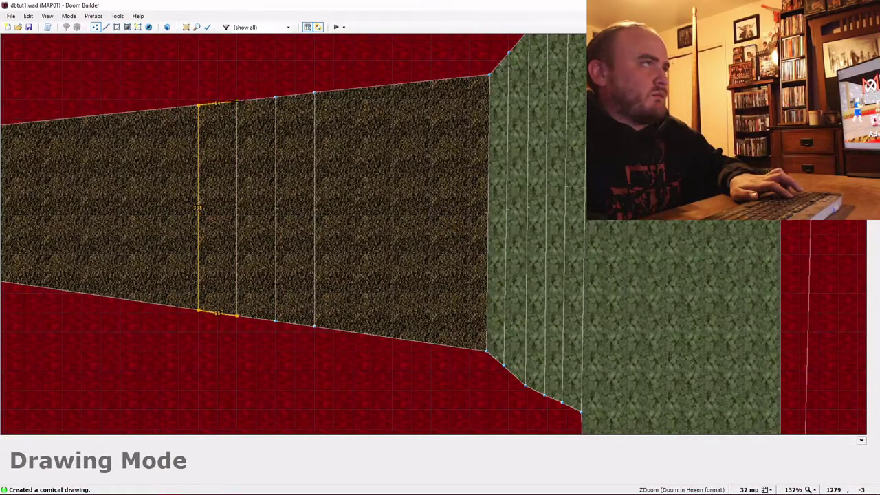
{"action": "left_click", "coordinate": [203, 314]}
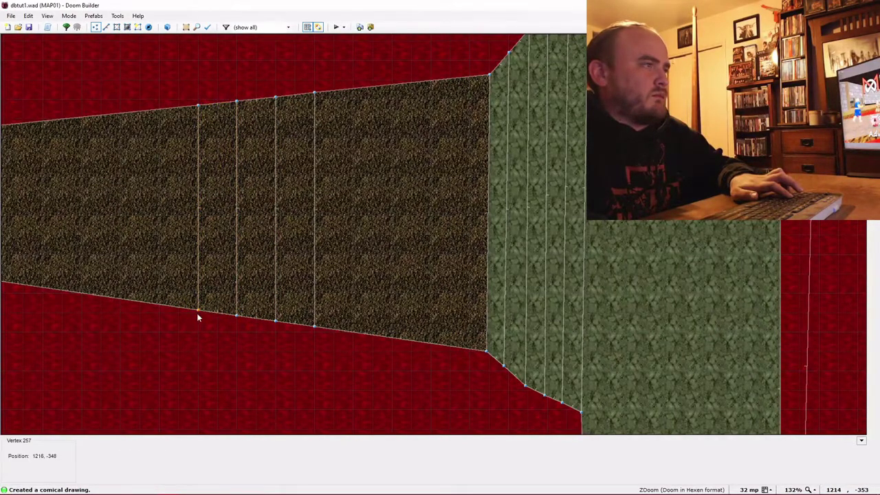
{"action": "key", "text": "d"}
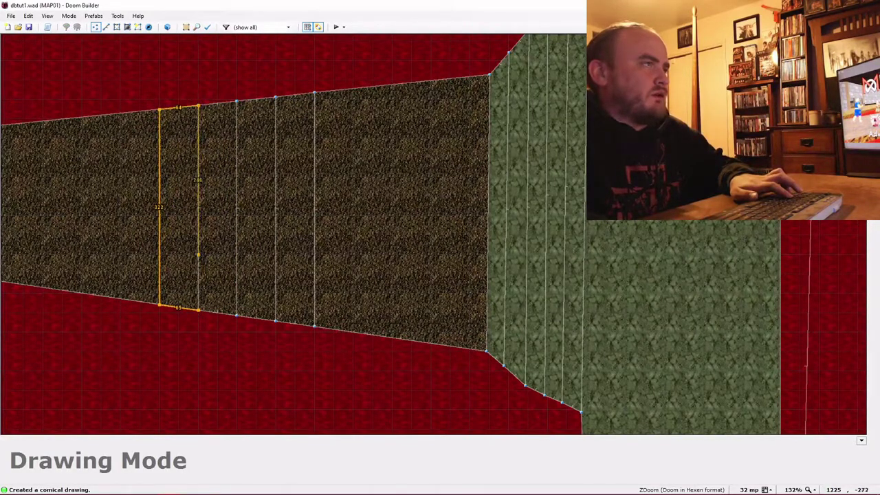
{"action": "left_click", "coordinate": [203, 316]}
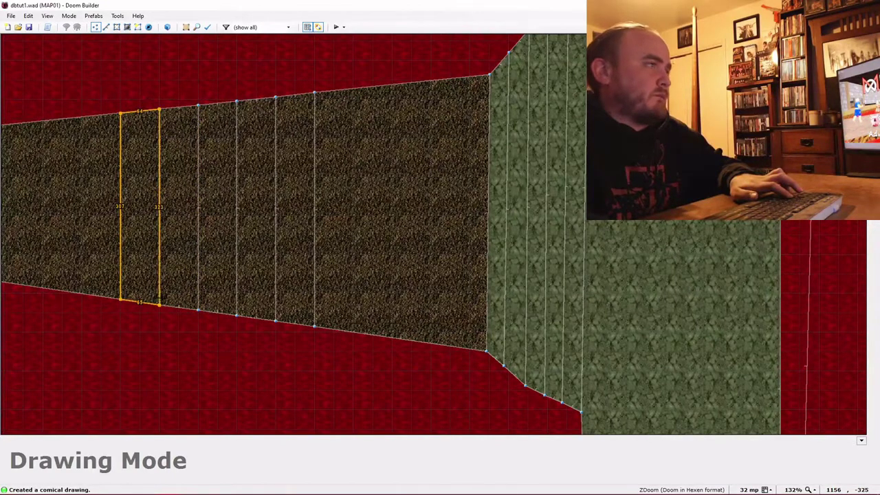
{"action": "left_click", "coordinate": [160, 303]}
{"action": "key", "text": "d"}
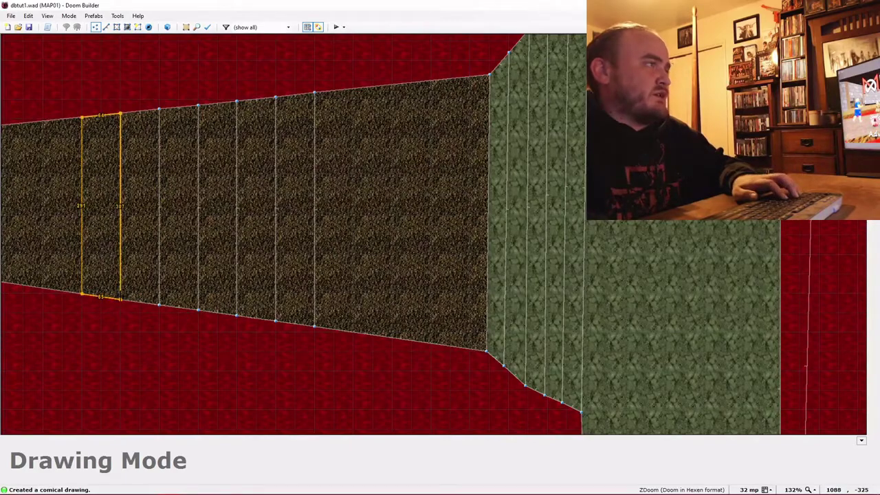
- Raise the successive walkway strips in 8-unit steps away from the staircase, with floor heights from -104 up to -80
{"action": "key", "text": "q"}
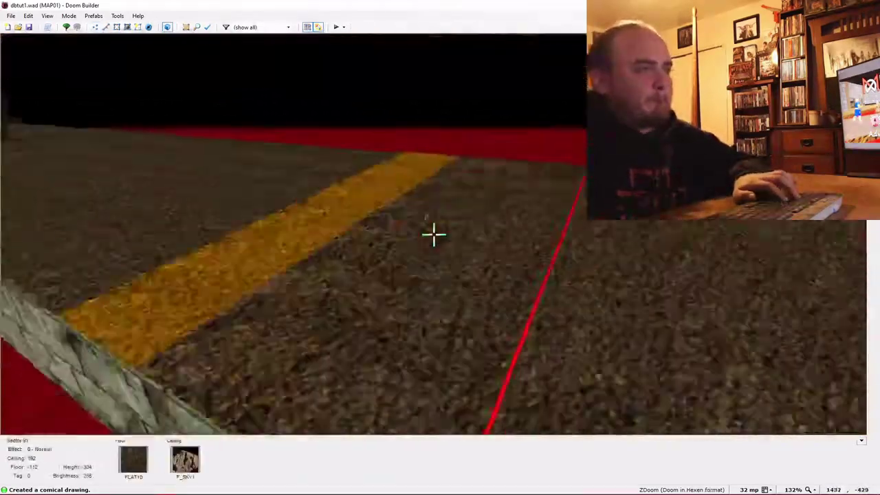
{"action": "scroll", "coordinate": [433, 234], "scroll_direction": "up", "scroll_amount": 1}
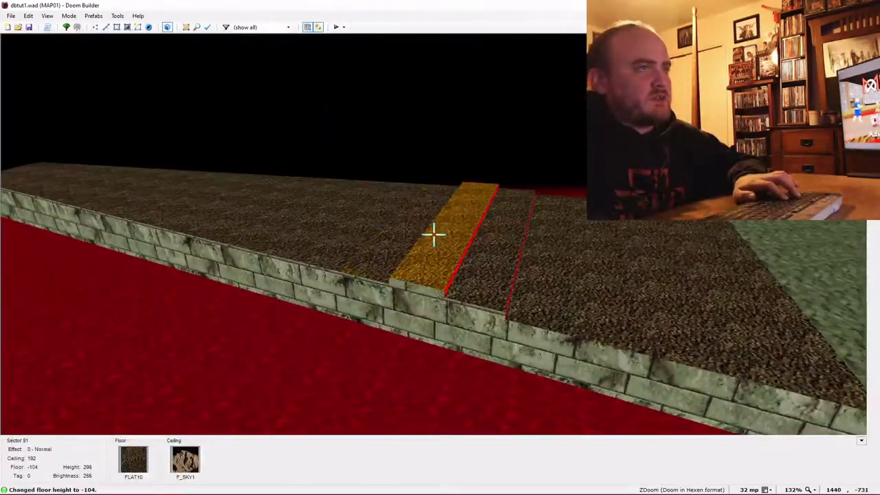
{"action": "key", "text": "s"}
{"action": "scroll", "coordinate": [433, 234], "scroll_direction": "up", "scroll_amount": 1}
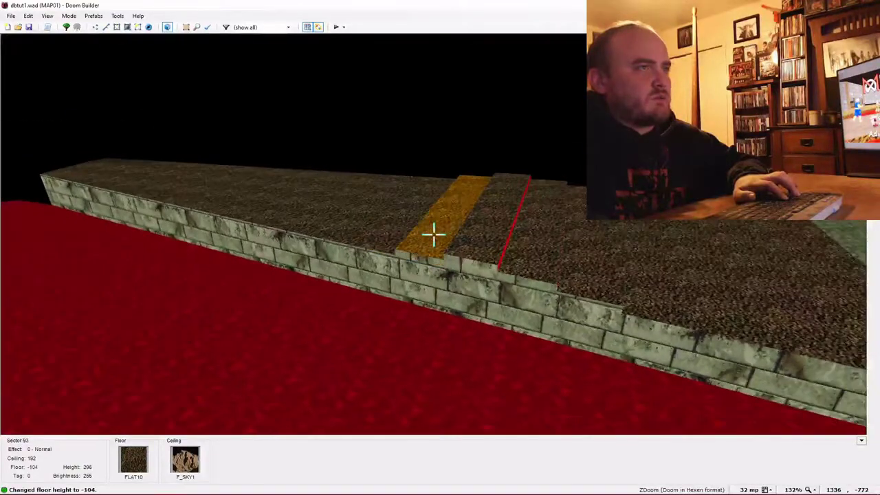
{"action": "key", "text": "s"}
{"action": "key", "text": "f"}
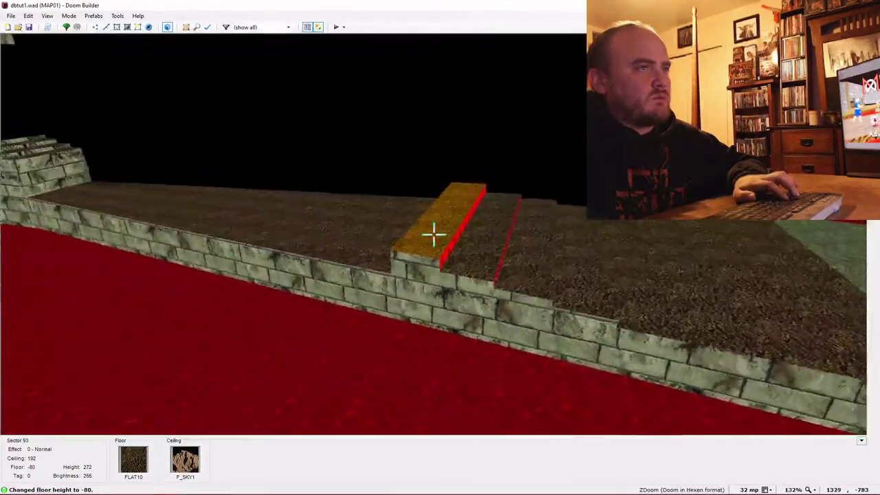
{"action": "key", "text": "s"}
{"action": "key", "text": "e"}
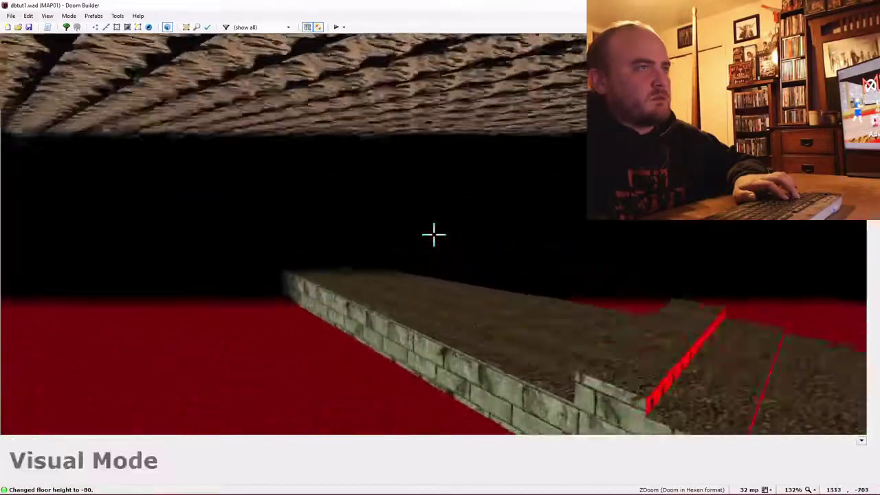
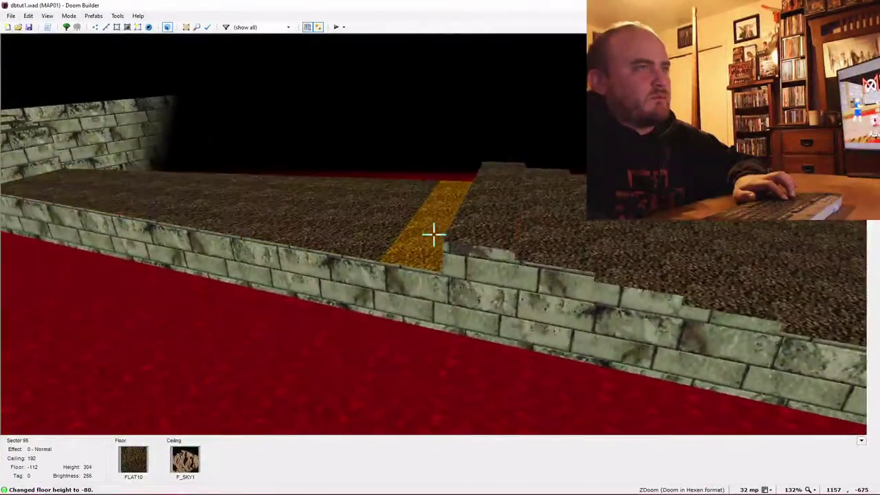
- Raise the last narrow strip's floor to -72 and the rest of the brown walkway's floor to -64
{"action": "scroll", "coordinate": [434, 235], "scroll_direction": "down", "scroll_amount": 1}
{"action": "scroll", "coordinate": [433, 234], "scroll_direction": "up", "scroll_amount": 1}
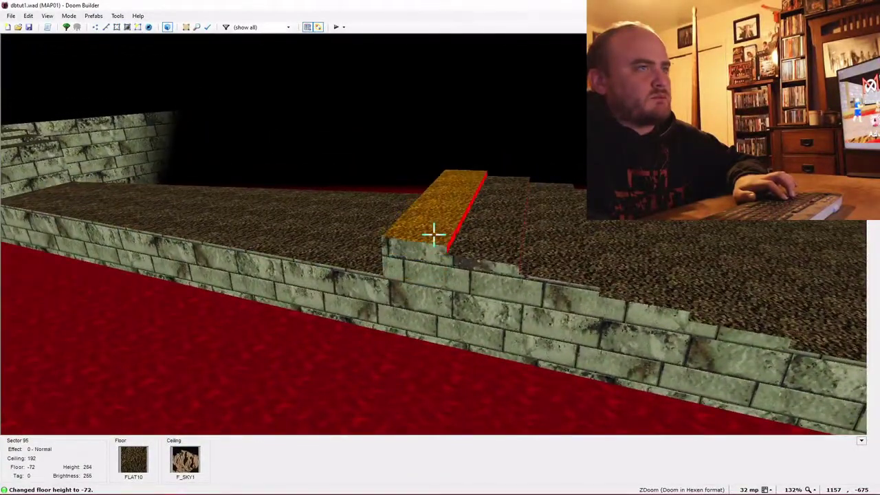
{"action": "key", "text": "e"}
{"action": "scroll", "coordinate": [434, 235], "scroll_direction": "up", "scroll_amount": 1}
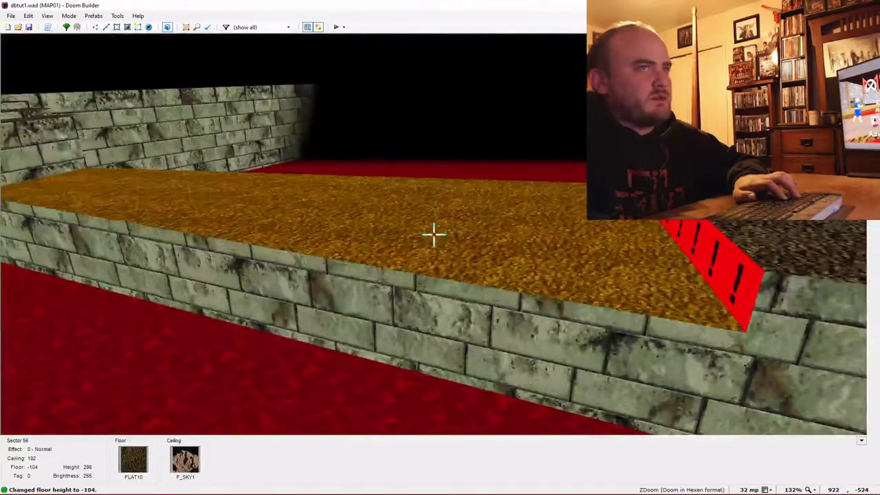
{"action": "scroll", "coordinate": [434, 235], "scroll_direction": "up", "scroll_amount": 5}
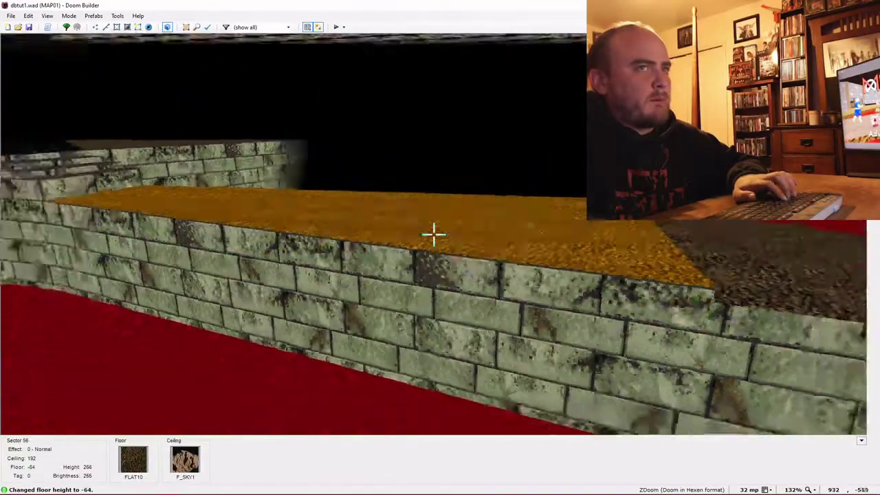
{"action": "key", "text": "f"}
- Copy the GSTONE1 texture from a flared staircase riser and paste it onto all seven untextured risers of the brown walkway steps
{"action": "key", "text": "d"}
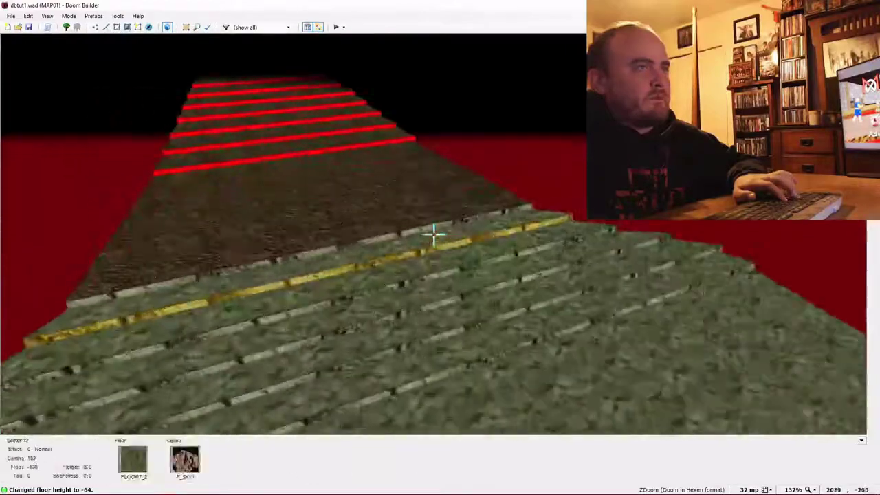
{"action": "key", "text": "e"}
{"action": "key", "text": "ctrl+c"}
{"action": "key", "text": "e"}
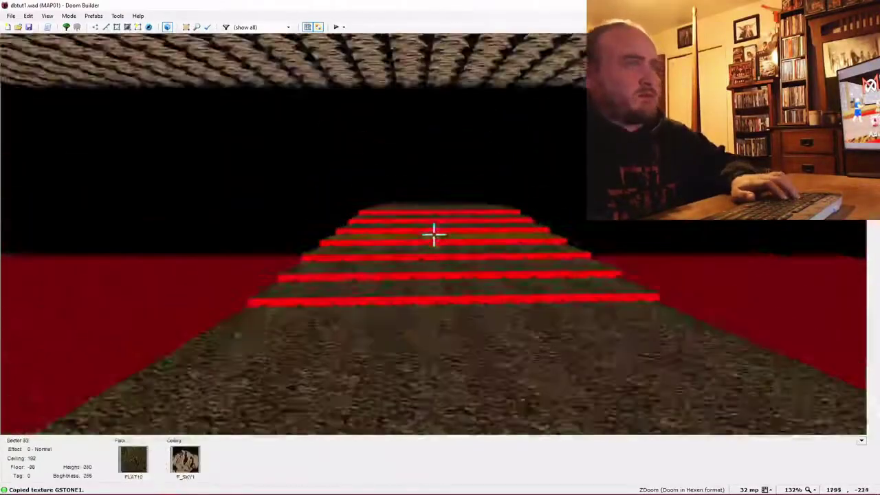
{"action": "key", "text": "e"}
{"action": "key", "text": "ctrl+v"}
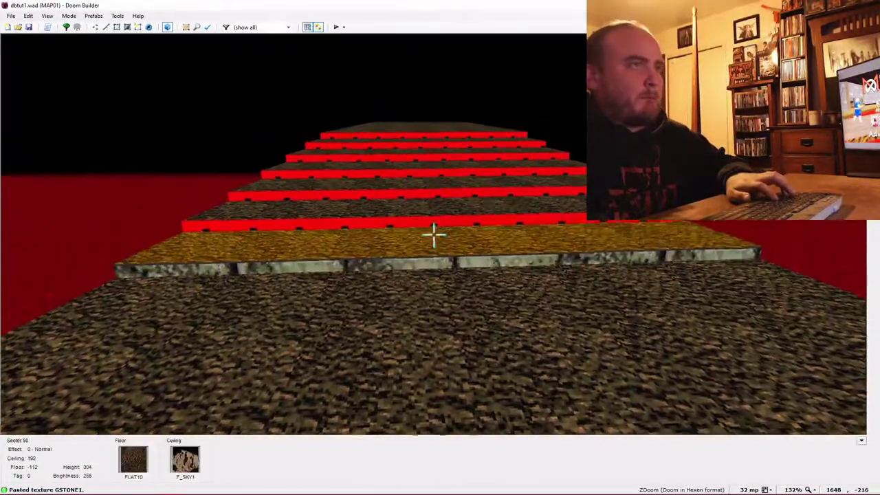
{"action": "key", "text": "e"}
{"action": "key", "text": "ctrl+v"}
{"action": "key", "text": "ctrl+v"}
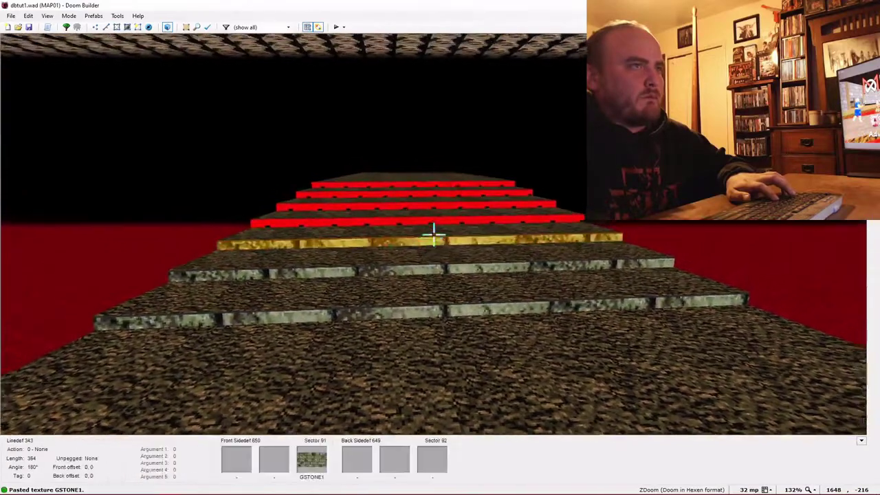
{"action": "key", "text": "ctrl+v"}
{"action": "key", "text": "ctrl+v"}
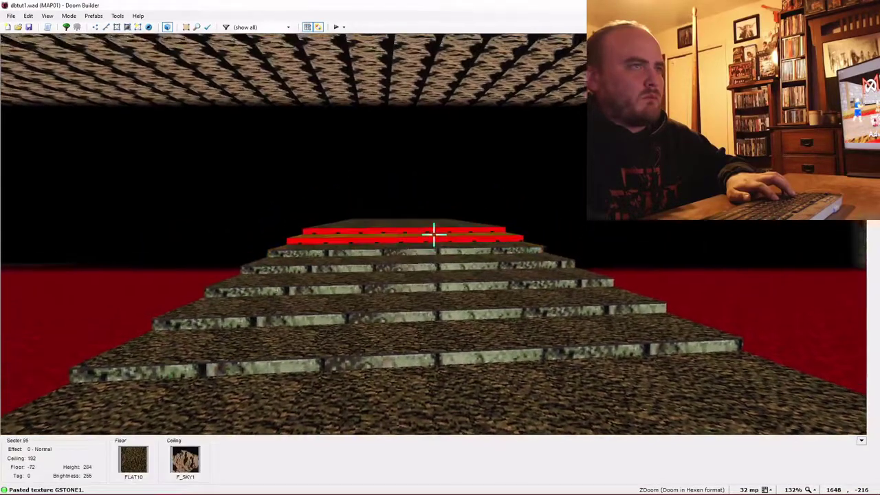
{"action": "key", "text": "ctrl+v"}
{"action": "key", "text": "ctrl+v"}
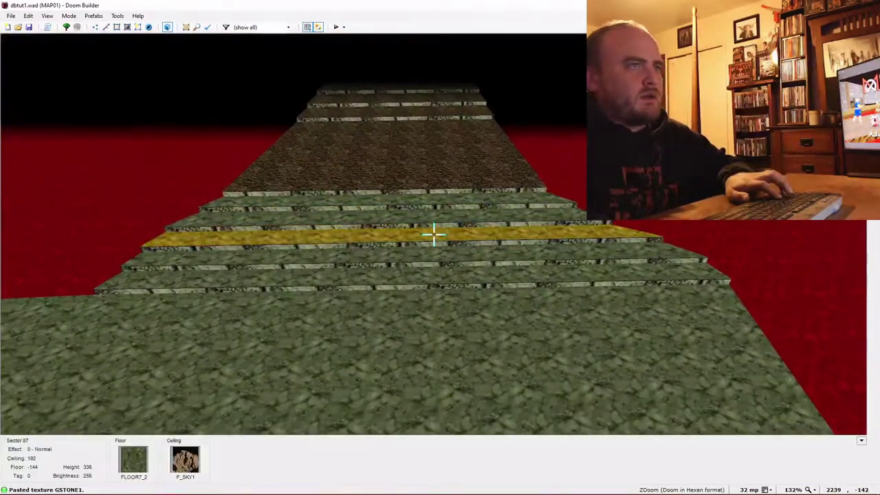
- Copy the FLOOR7_2 flat from the flared staircase and paste it onto the brown floors of the walkway, its steps and the short steps near the building
{"action": "key", "text": "w"}
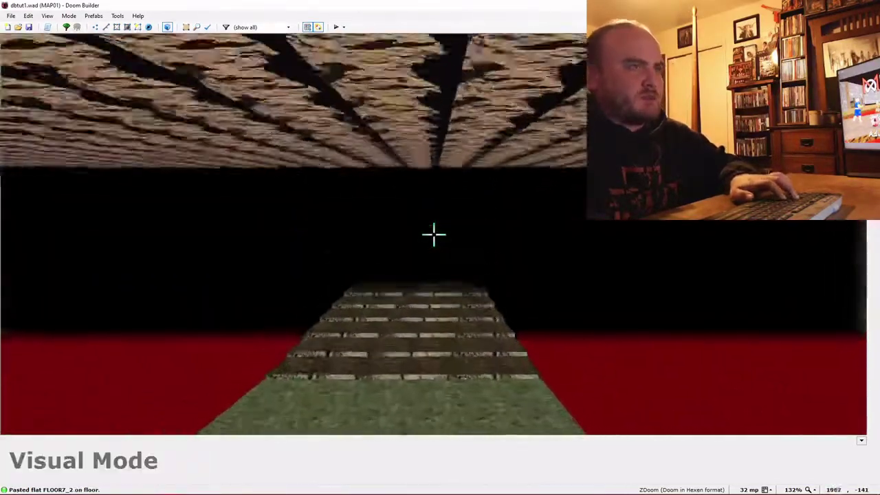
{"action": "key", "text": "s"}
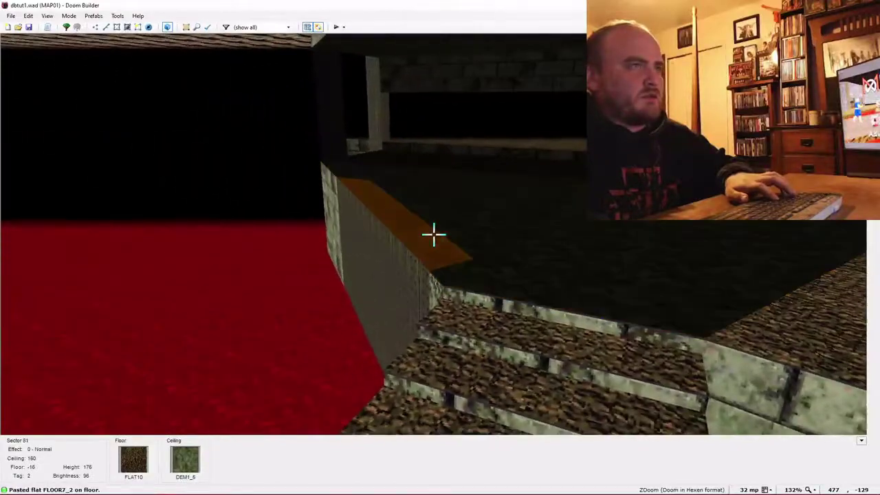
{"action": "key", "text": "s"}
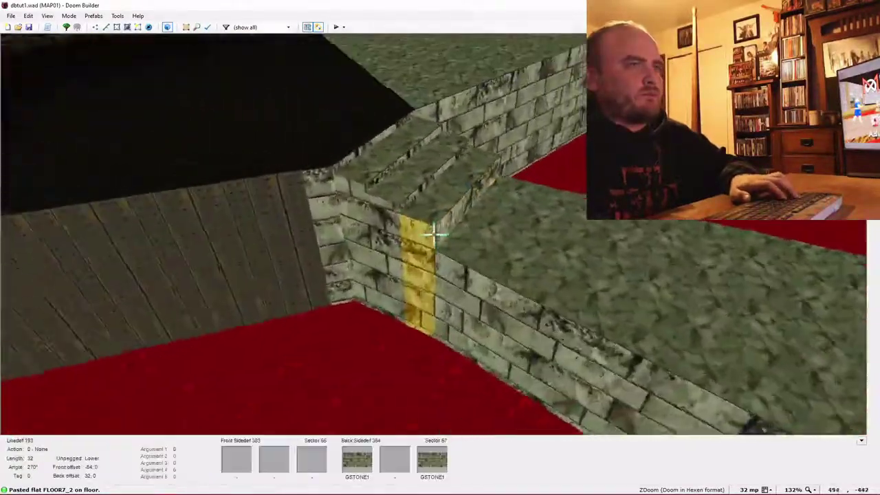
{"action": "key", "text": "e"}
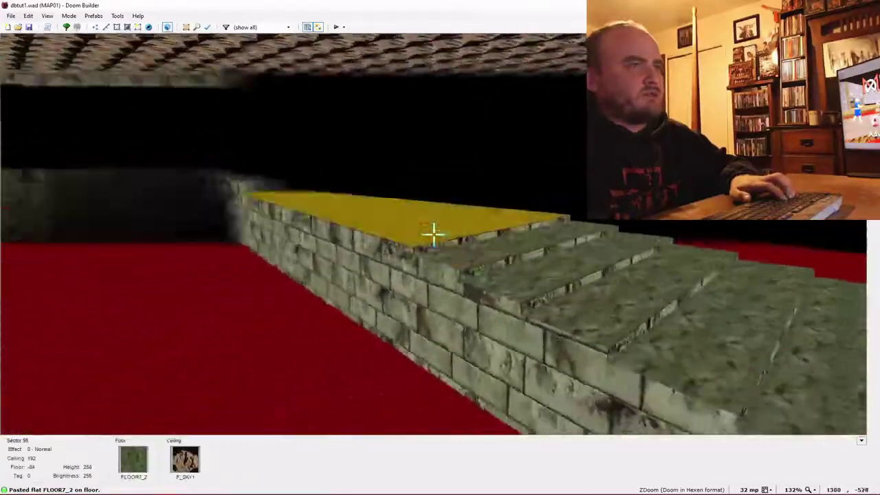
- Try floor heights of -56 and -48 on the lowest short step beside the building, then restore it to -40
{"action": "key", "text": "w"}
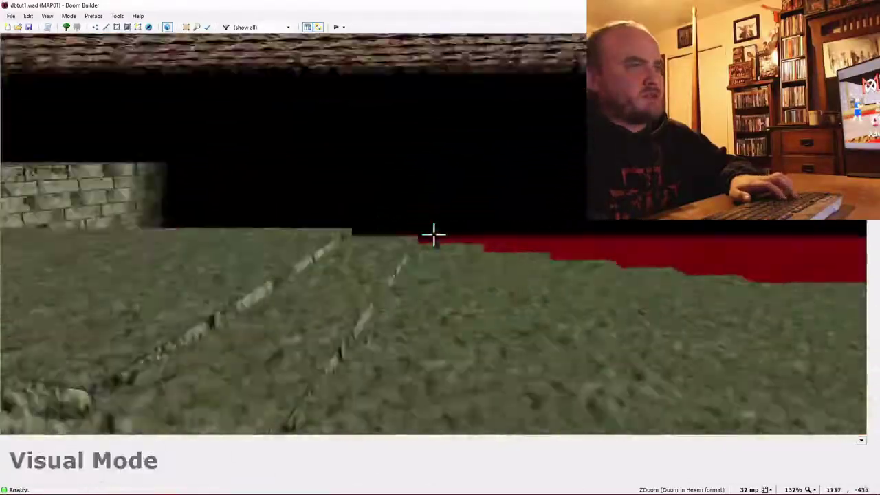
{"action": "key", "text": "e"}
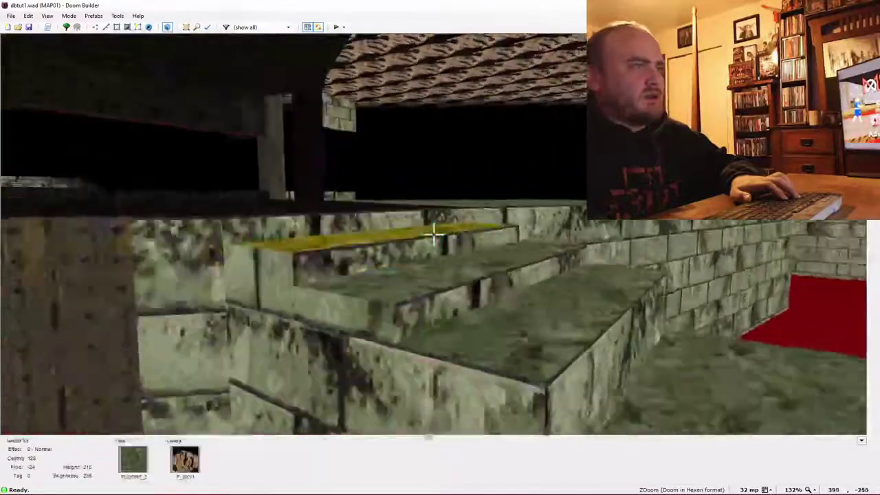
{"action": "key", "text": "w"}
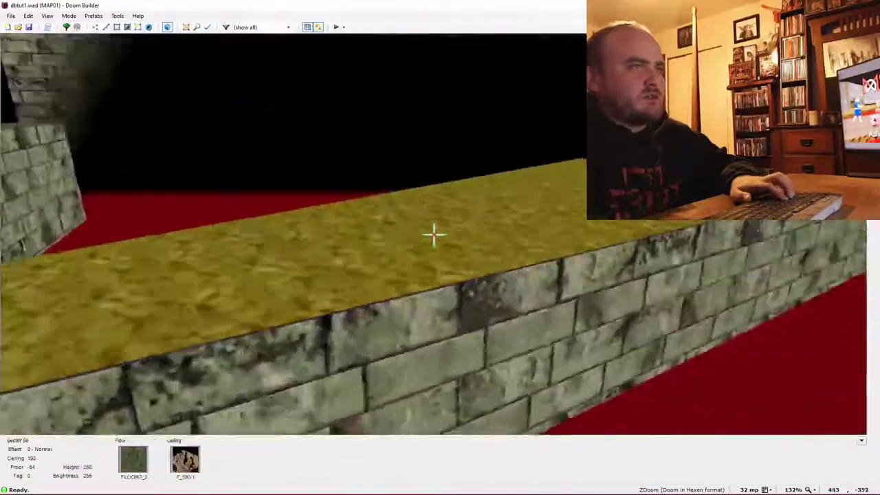
{"action": "key", "text": "d"}
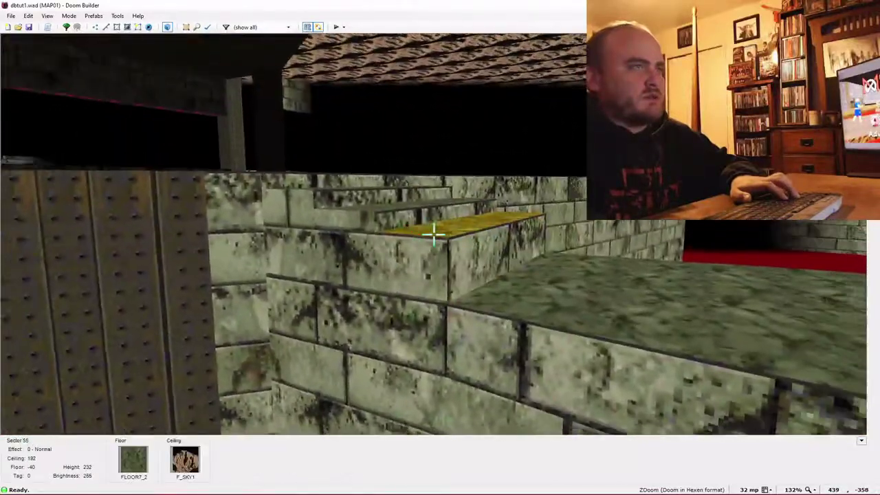
{"action": "key", "text": "e"}
{"action": "key", "text": "d"}
{"action": "scroll", "coordinate": [434, 234], "scroll_direction": "down", "scroll_amount": 2}
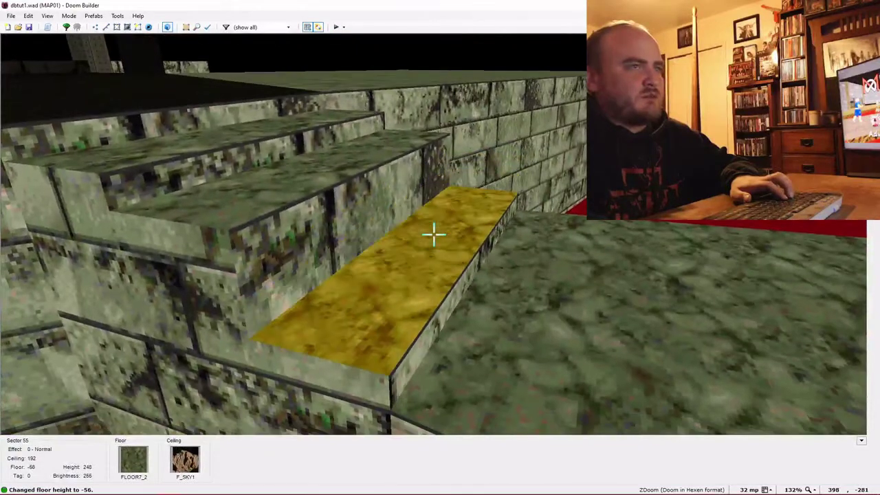
{"action": "scroll", "coordinate": [434, 234], "scroll_direction": "up", "scroll_amount": 1}
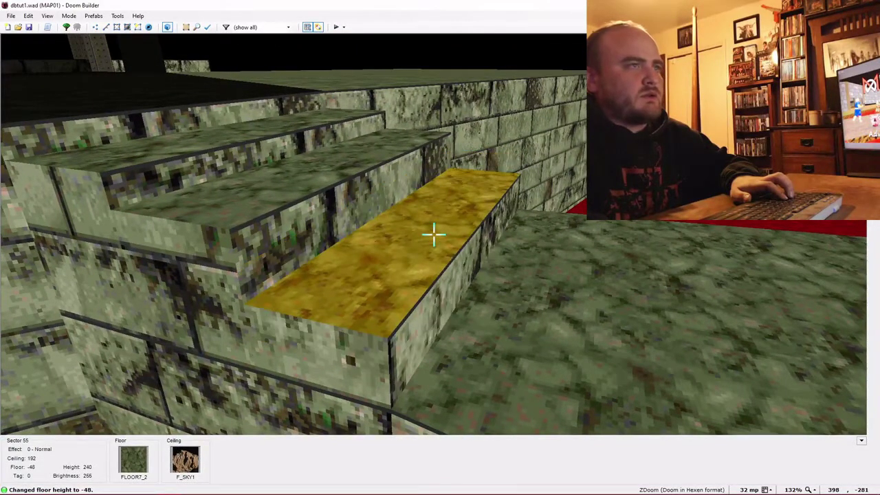
{"action": "scroll", "coordinate": [433, 234], "scroll_direction": "up", "scroll_amount": 1}
- Draw two lines across the walkway beyond the short steps, the first about 48 units from them and the second about 160 units further along
{"action": "key", "text": "w"}
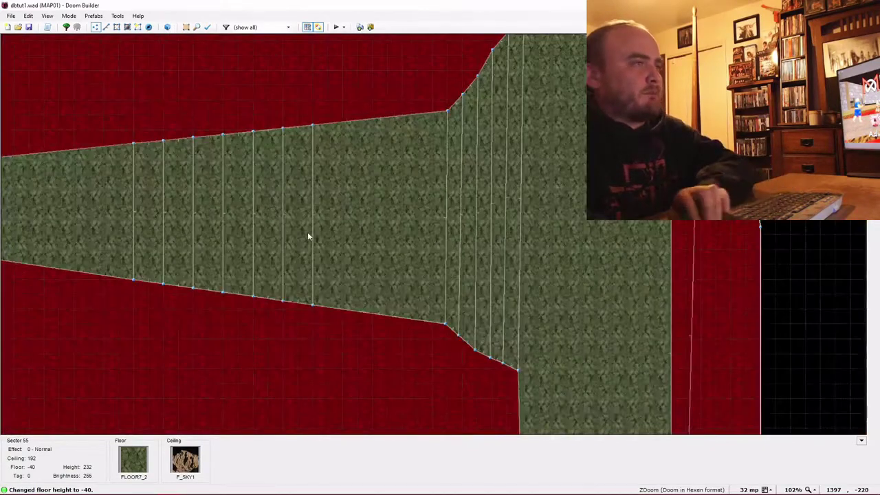
{"action": "key", "text": "Left"}
{"action": "key", "text": "Left"}
{"action": "key", "text": "Left"}
{"action": "key", "text": "Left"}
{"action": "key", "text": "Left"}
{"action": "key", "text": "Left"}
{"action": "key", "text": "v"}
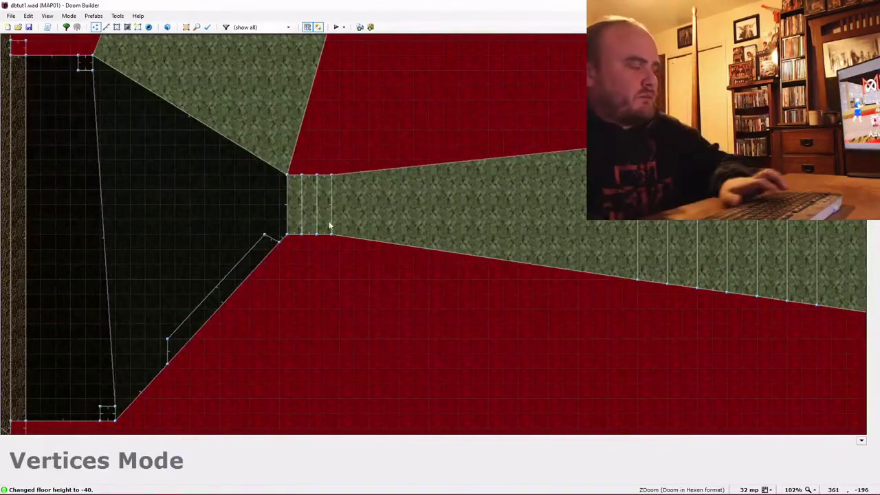
{"action": "key", "text": "d"}
{"action": "scroll", "coordinate": [339, 176], "scroll_direction": "up", "scroll_amount": 3}
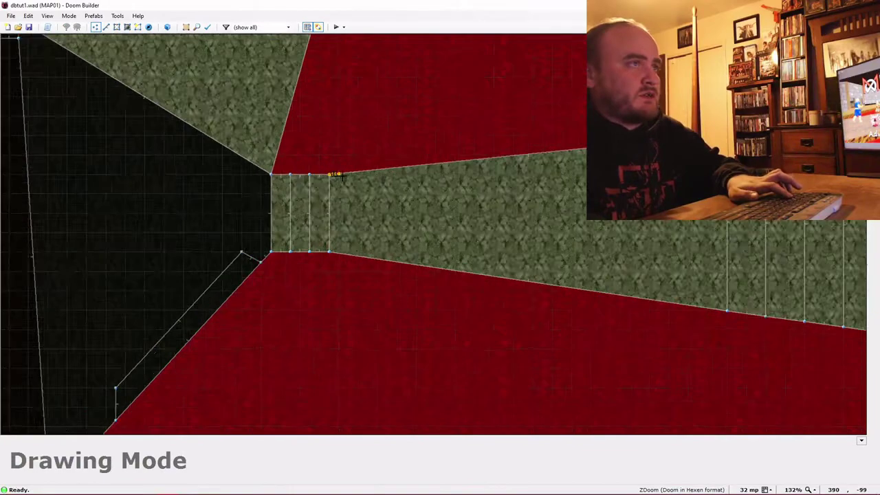
{"action": "scroll", "coordinate": [351, 172], "scroll_direction": "up", "scroll_amount": 1}
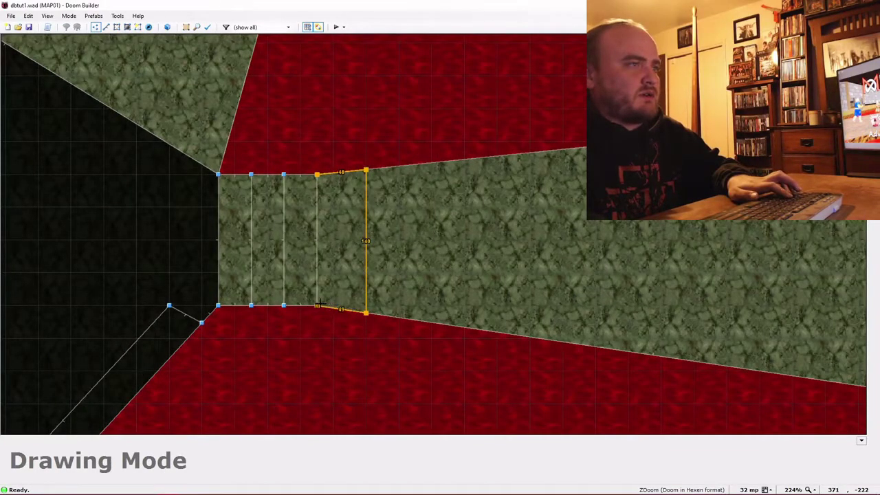
{"action": "left_click", "coordinate": [316, 175]}
{"action": "key", "text": "d"}
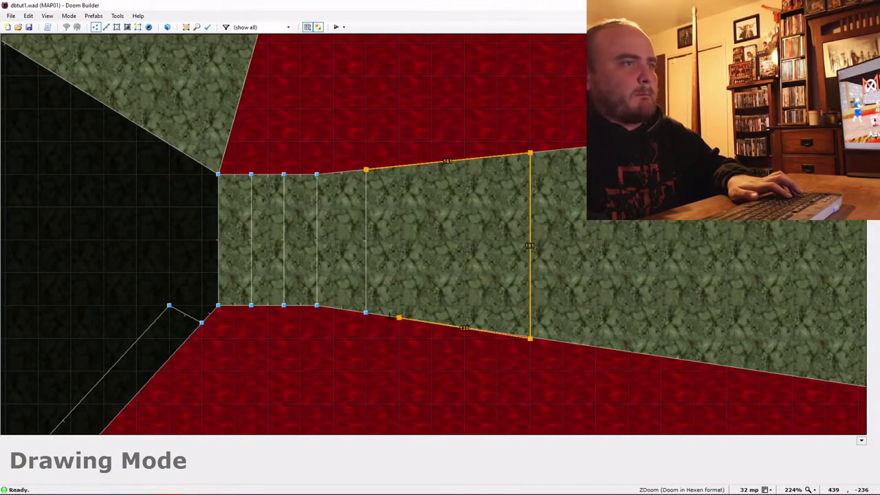
{"action": "left_click", "coordinate": [366, 170]}
- Raise the longer new walkway section's floor to -56 and the narrow strip beside the short steps one level higher
{"action": "key", "text": "w"}
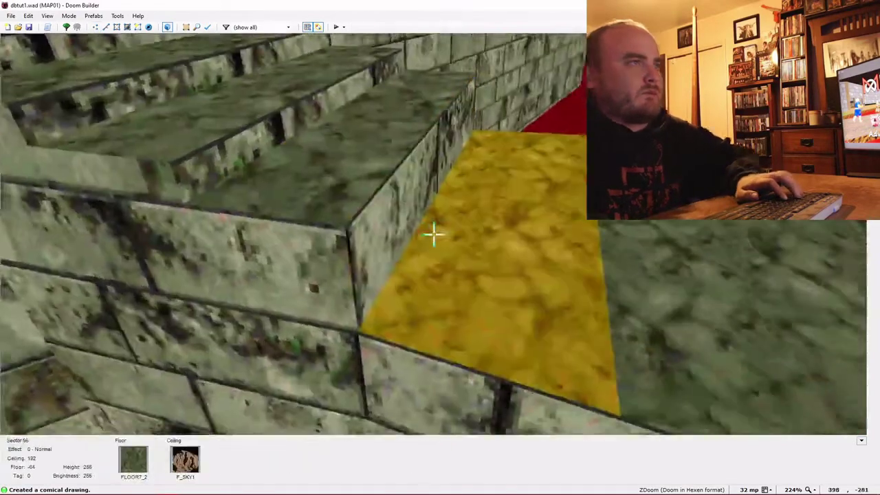
{"action": "scroll", "coordinate": [433, 236], "scroll_direction": "up", "scroll_amount": 2}
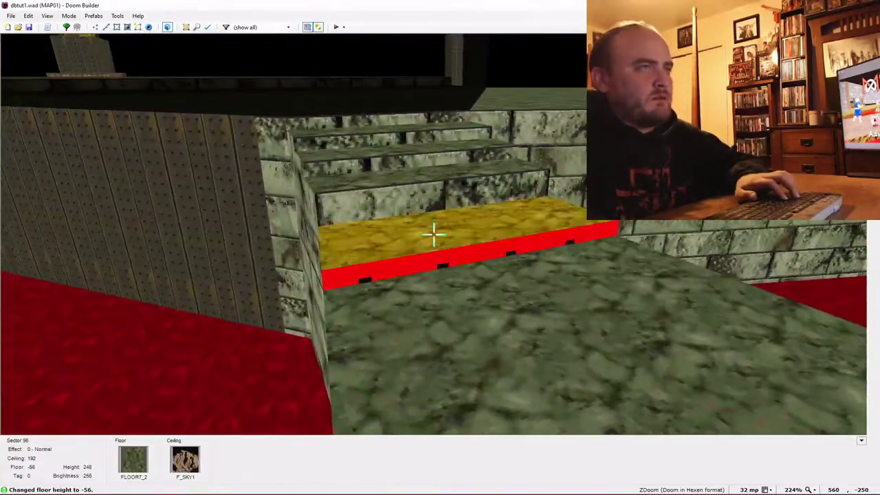
{"action": "scroll", "coordinate": [433, 235], "scroll_direction": "up", "scroll_amount": 1}
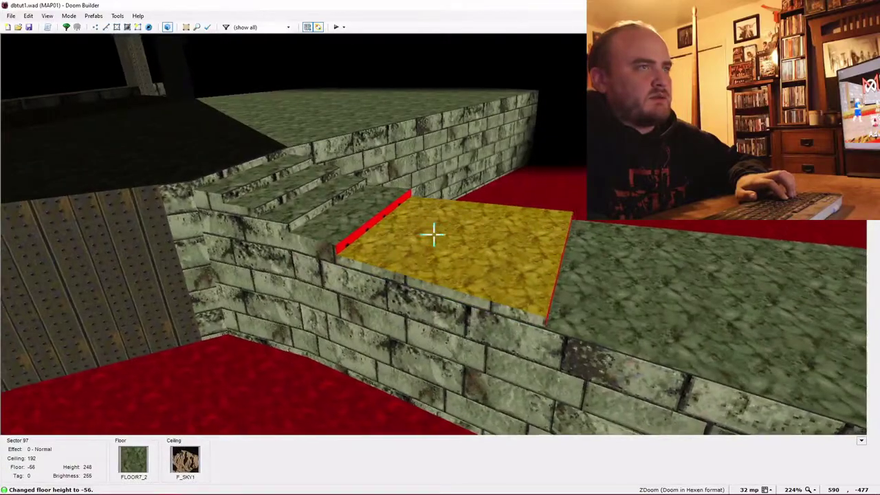
- Copy the GSTONE1 texture from the walkway's side wall and paste it onto the two untextured risers of the new sections
{"action": "key", "text": "ctrl+c"}
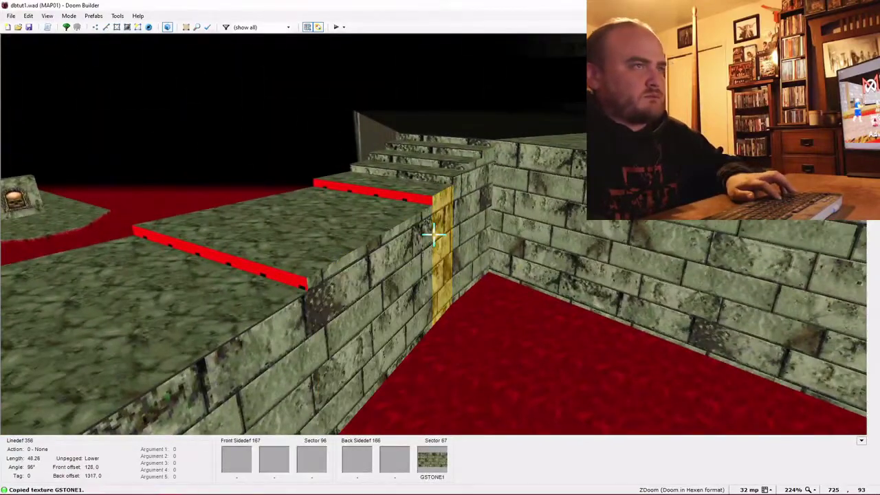
{"action": "key", "text": "ctrl+v"}
{"action": "key", "text": "w"}
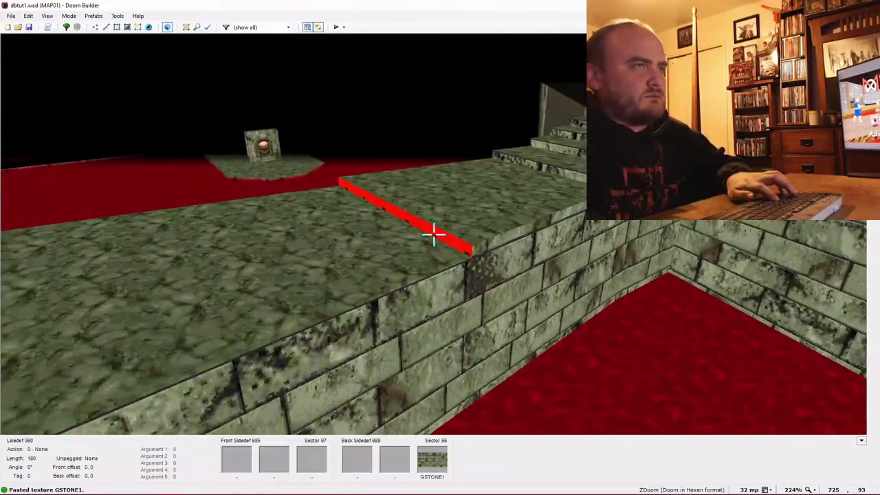
{"action": "key", "text": "e"}
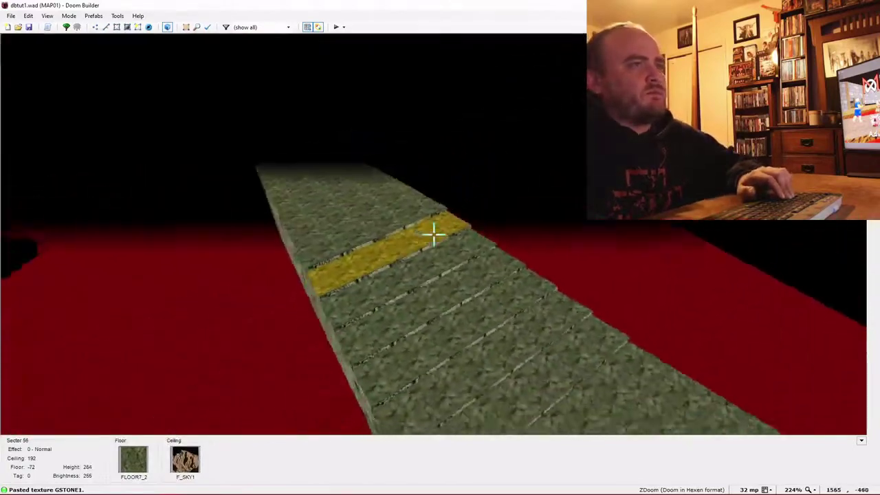
{"action": "key", "text": "w"}
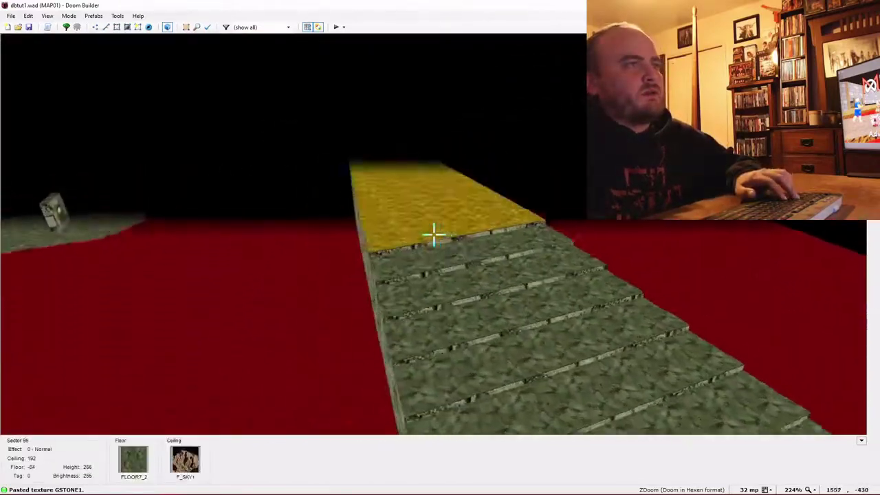
- Move the long stair line nearest the flared staircase northward so that the walkway bulges outward there
{"action": "key", "text": "v"}
{"action": "scroll", "coordinate": [419, 239], "scroll_direction": "down", "scroll_amount": 7}
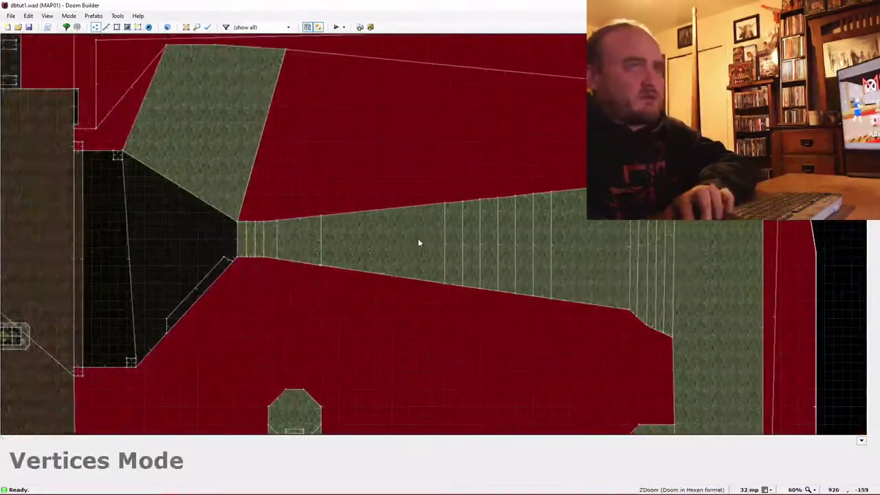
{"action": "scroll", "coordinate": [418, 242], "scroll_direction": "up", "scroll_amount": 3}
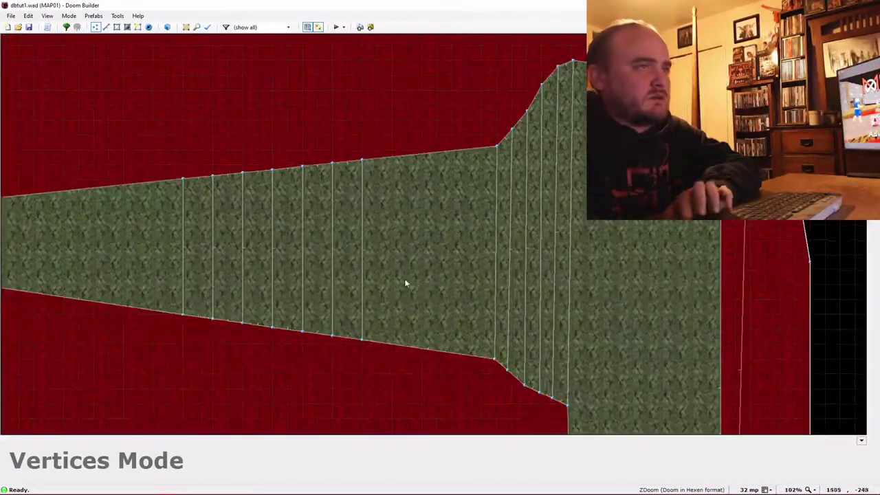
{"action": "key", "text": "l"}
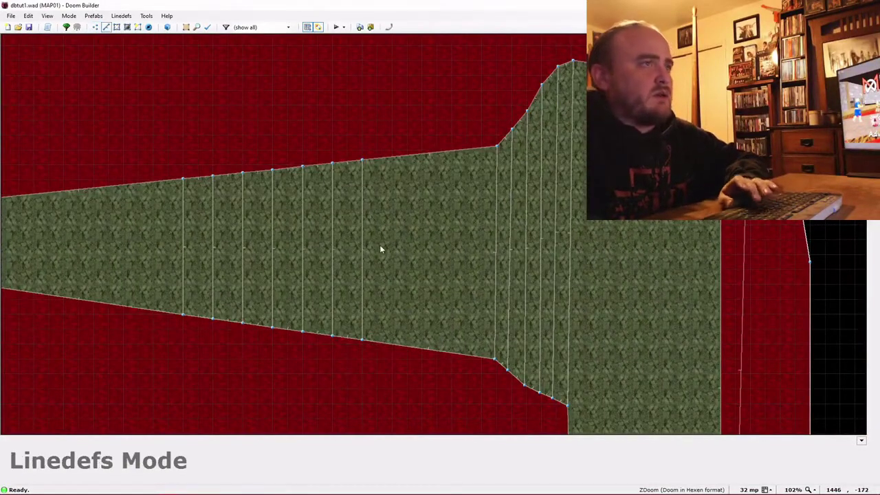
{"action": "left_click_drag", "start_coordinate": [364, 255], "coordinate": [370, 181]}
{"action": "right_click_drag", "start_coordinate": [370, 180], "coordinate": [369, 180]}
{"action": "scroll", "coordinate": [370, 180], "scroll_direction": "down", "scroll_amount": 2}
{"action": "key", "text": "Up"}
{"action": "key", "text": "Up"}
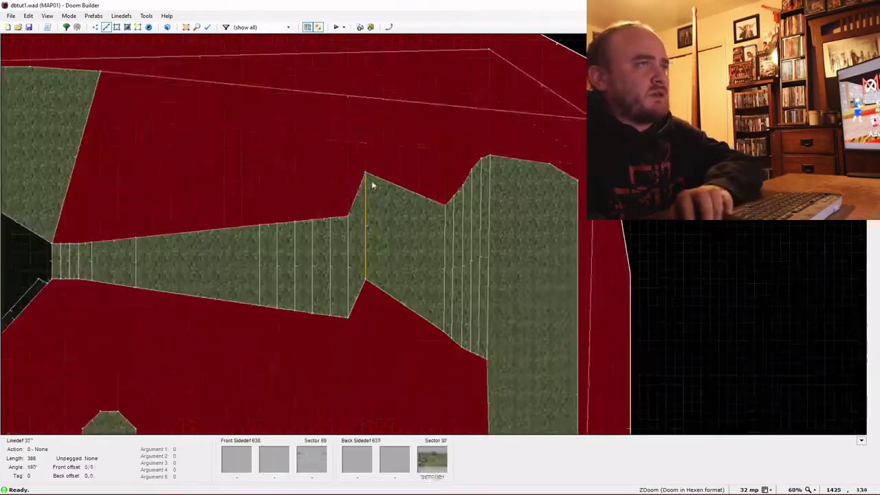
- Move the stair lines west of the already shifted one northward to begin rounding the walkway's bulge
{"action": "right_click_drag", "start_coordinate": [347, 298], "coordinate": [345, 280]}
{"action": "right_click_drag", "start_coordinate": [348, 243], "coordinate": [327, 297]}
{"action": "right_click_drag", "start_coordinate": [332, 263], "coordinate": [295, 297]}
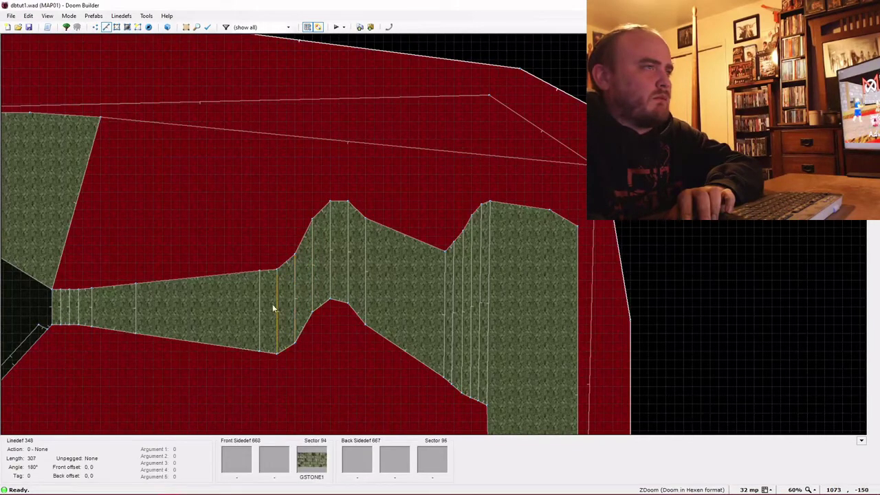
- Move the remaining western stair lines northward so the steps curve smoothly into the long, wide walkway section
{"action": "right_click_drag", "start_coordinate": [272, 309], "coordinate": [273, 292]}
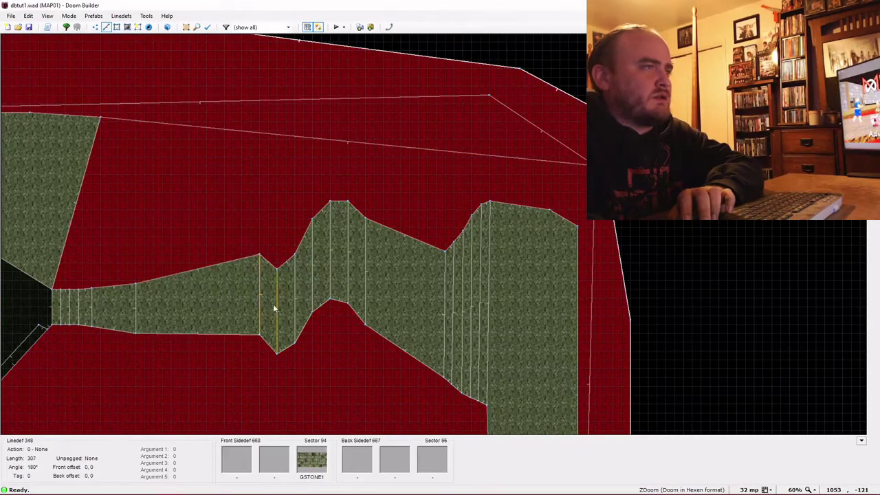
{"action": "key", "text": "Down"}
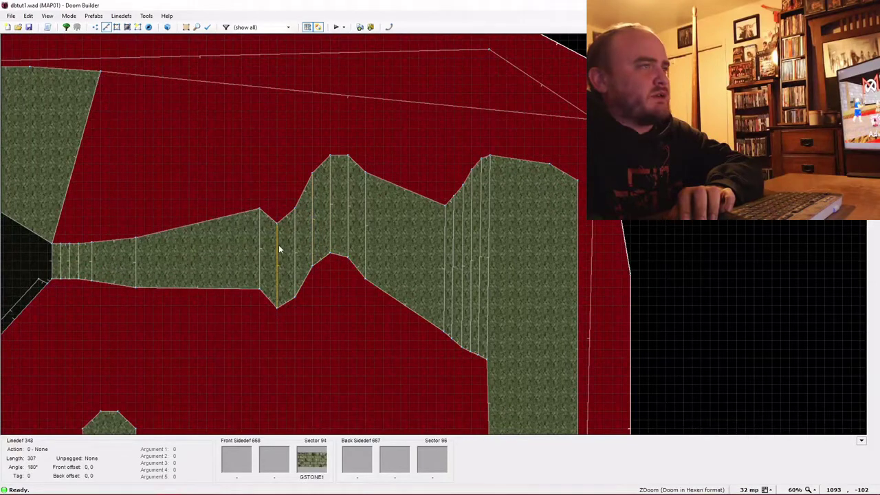
{"action": "right_click_drag", "start_coordinate": [279, 248], "coordinate": [292, 199]}
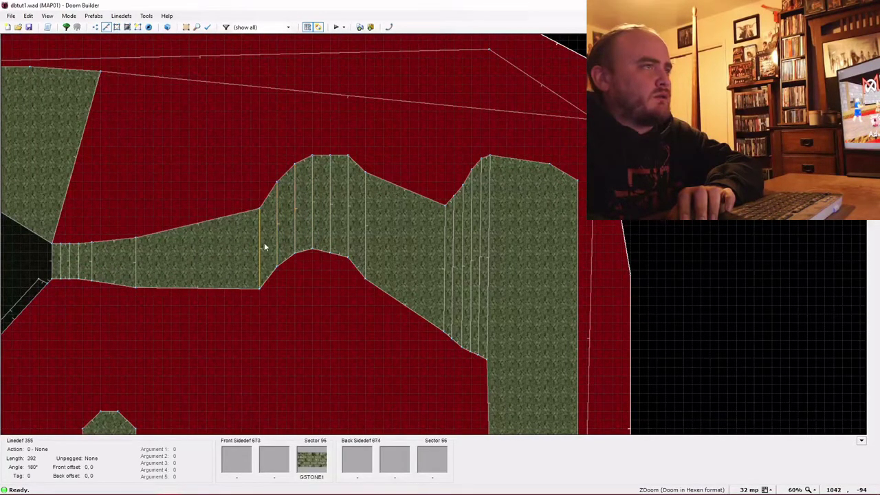
{"action": "right_click_drag", "start_coordinate": [264, 247], "coordinate": [262, 253]}
- Try to move the line across the western walkway further east and slightly north, and undo the change
{"action": "key", "text": "Left"}
{"action": "key", "text": "Left"}
{"action": "key", "text": "Left"}
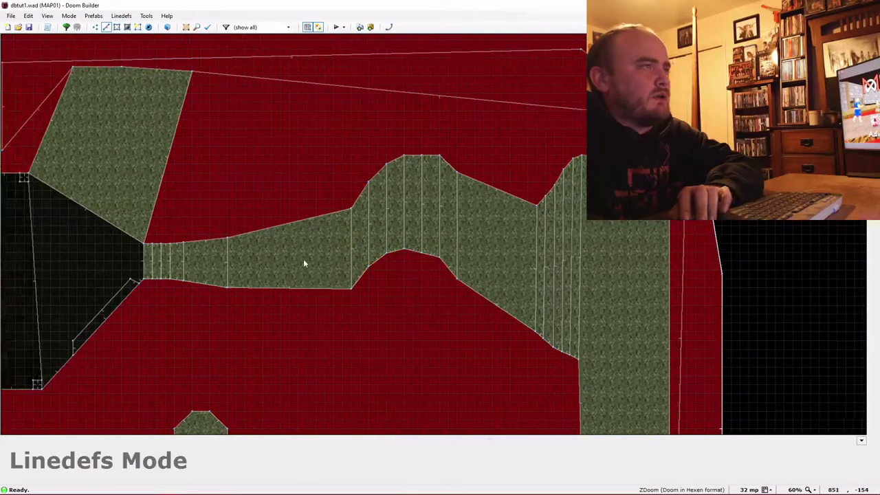
{"action": "key", "text": "Down"}
{"action": "scroll", "coordinate": [297, 250], "scroll_direction": "up", "scroll_amount": 1}
{"action": "key", "text": "Up"}
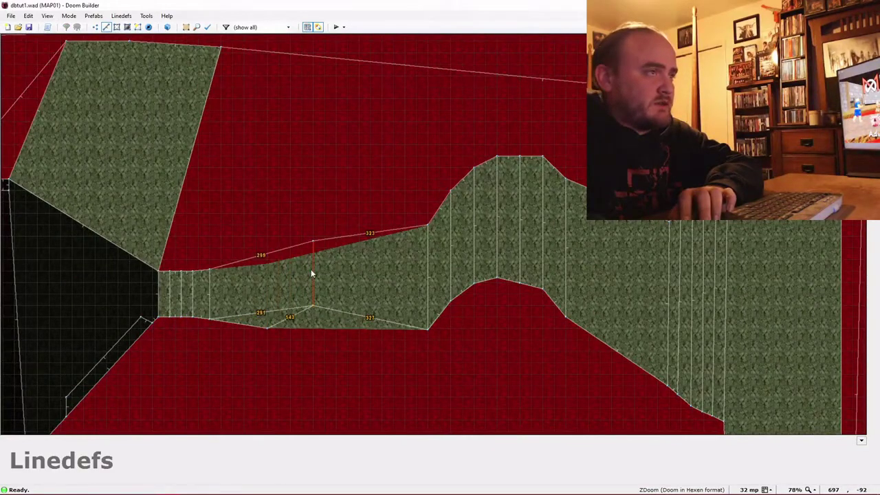
{"action": "left_click_drag", "start_coordinate": [311, 273], "coordinate": [302, 269]}
{"action": "key", "text": "ctrl+z"}
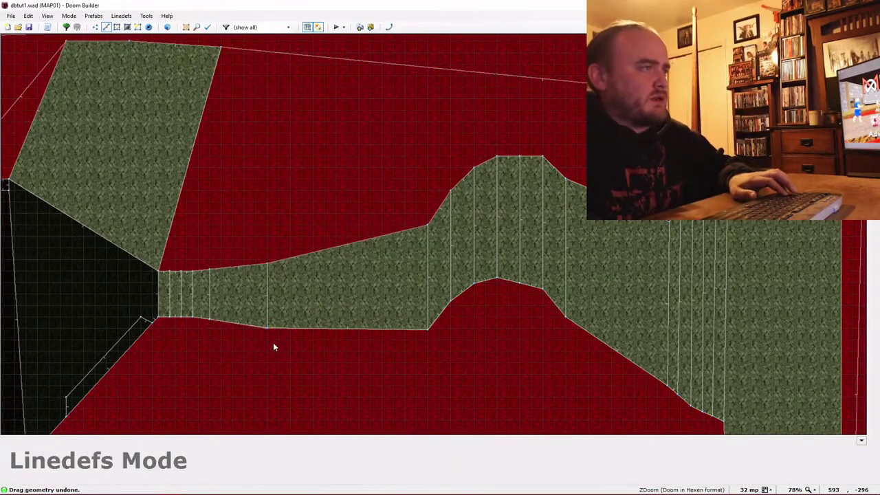
- Examine the walkway's south edge beside the cross line for the thin sliver between the stone and the blood
{"action": "scroll", "coordinate": [273, 342], "scroll_direction": "up", "scroll_amount": 7}
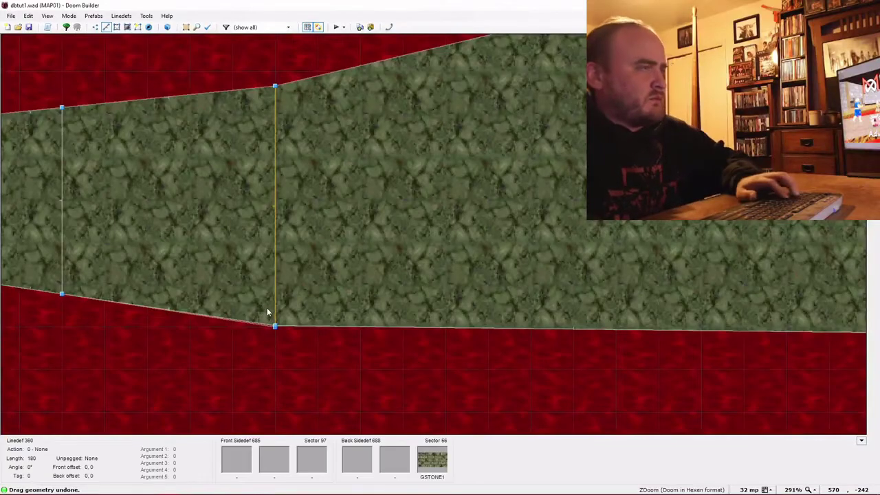
{"action": "key", "text": "w"}
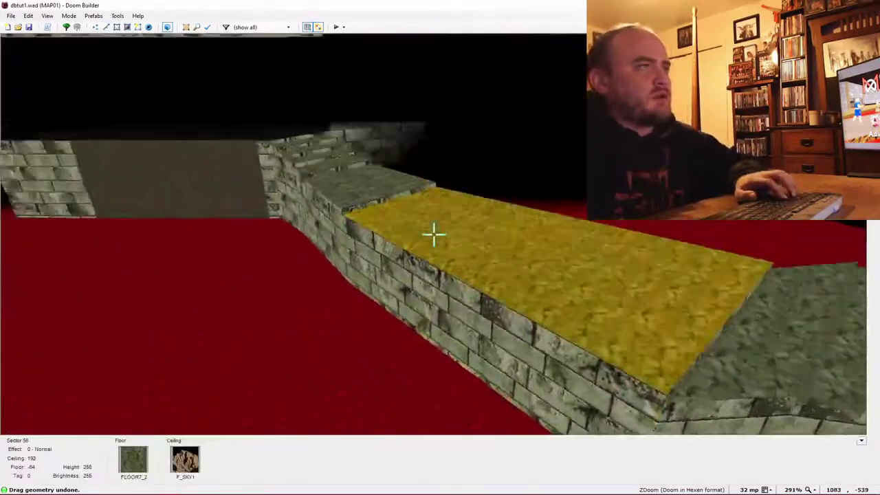
{"action": "key", "text": "w"}
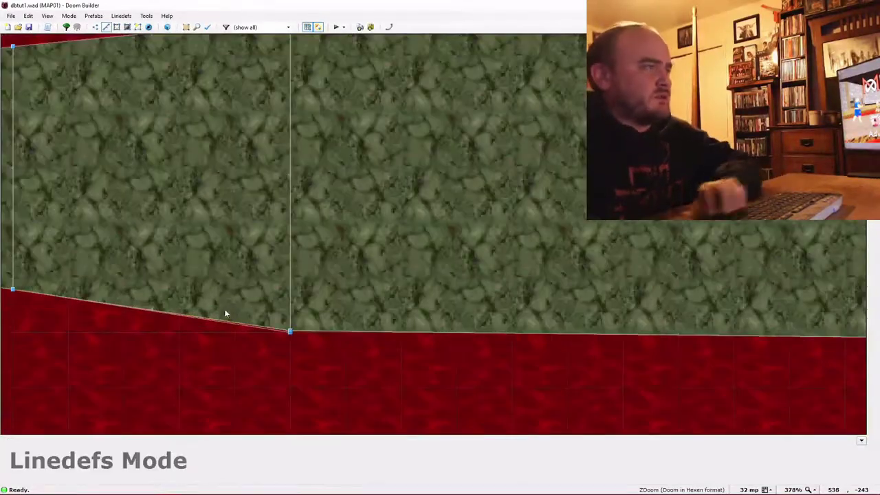
{"action": "key", "text": "Left"}
{"action": "key", "text": "Left"}
{"action": "key", "text": "Left"}
{"action": "scroll", "coordinate": [394, 327], "scroll_direction": "down", "scroll_amount": 2}
{"action": "scroll", "coordinate": [396, 328], "scroll_direction": "up", "scroll_amount": 1}
{"action": "key", "text": "Left"}
{"action": "scroll", "coordinate": [393, 328], "scroll_direction": "up", "scroll_amount": 1}
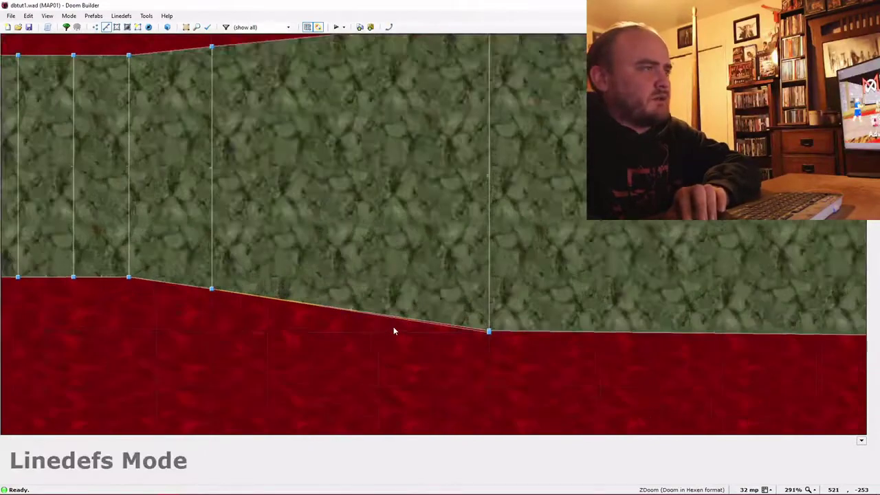
{"action": "scroll", "coordinate": [393, 327], "scroll_direction": "up", "scroll_amount": 6}
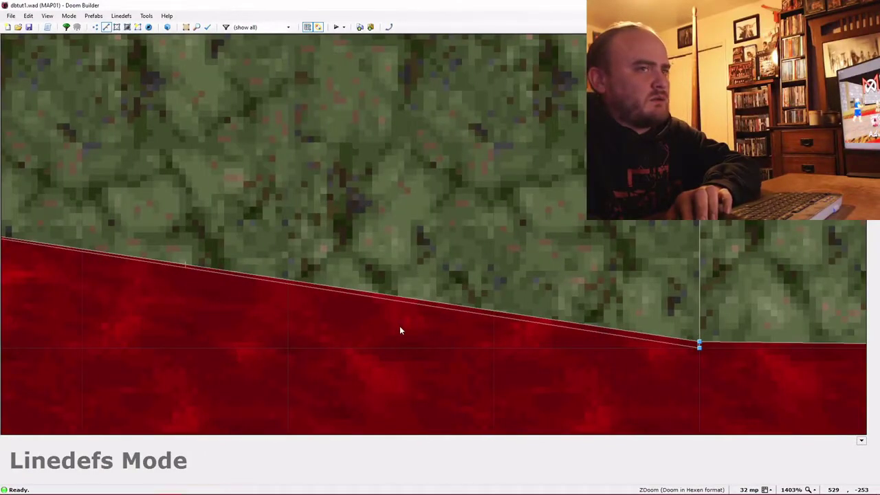
{"action": "key", "text": "Left"}
{"action": "key", "text": "s"}
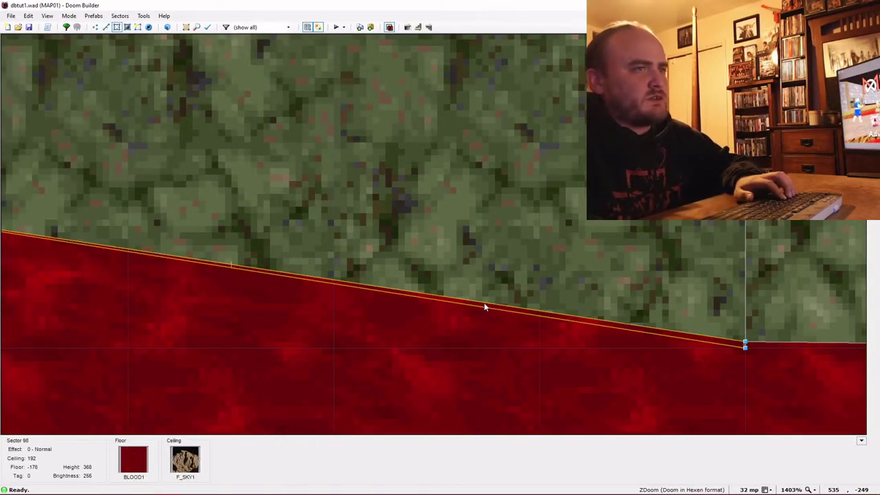
{"action": "scroll", "coordinate": [484, 307], "scroll_direction": "down", "scroll_amount": 1}
- Inspect the sliver sector at the foot of the walkway's side wall in the 3D view
{"action": "key", "text": "q"}
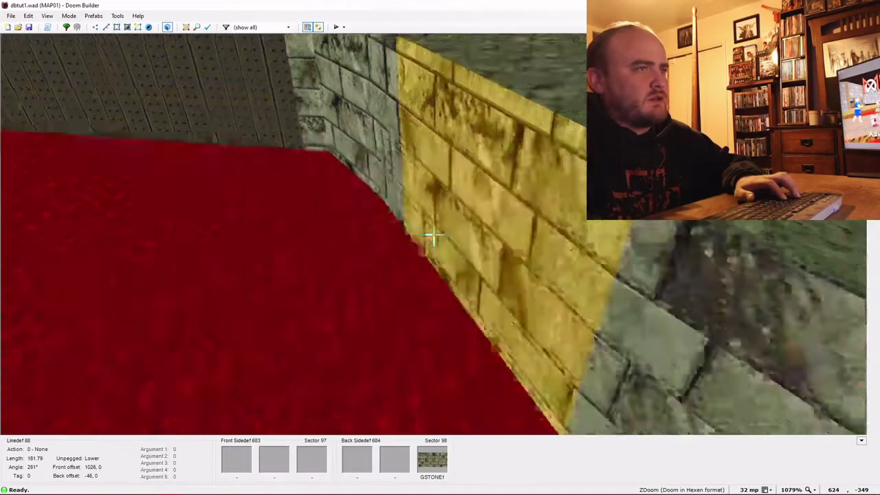
{"action": "key", "text": "e"}
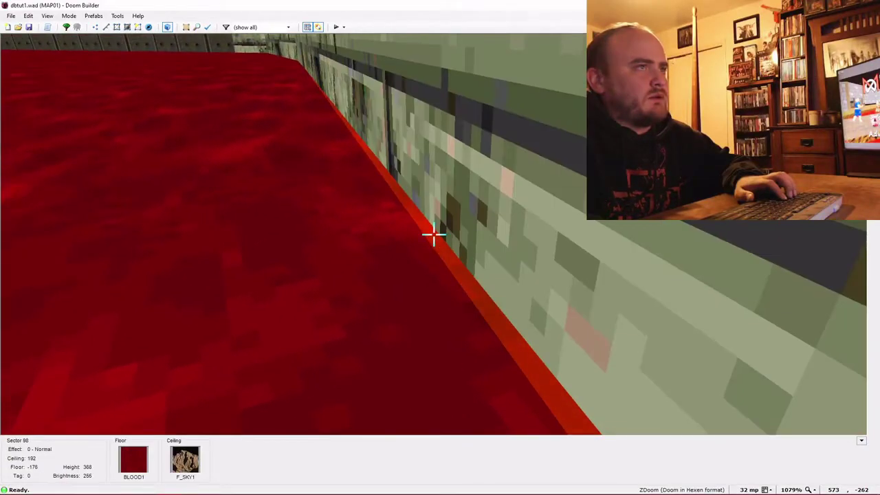
{"action": "key", "text": "d"}
{"action": "key", "text": "w"}
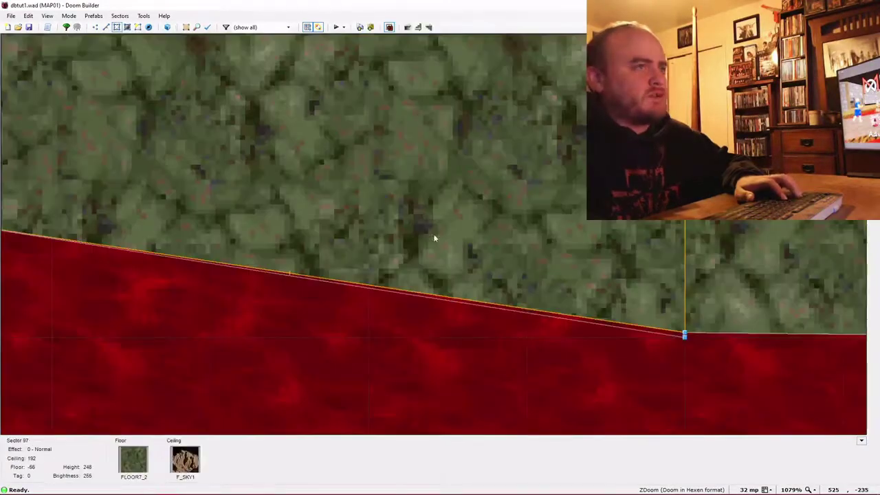
{"action": "scroll", "coordinate": [401, 273], "scroll_direction": "down", "scroll_amount": 8}
{"action": "scroll", "coordinate": [408, 255], "scroll_direction": "up", "scroll_amount": 5}
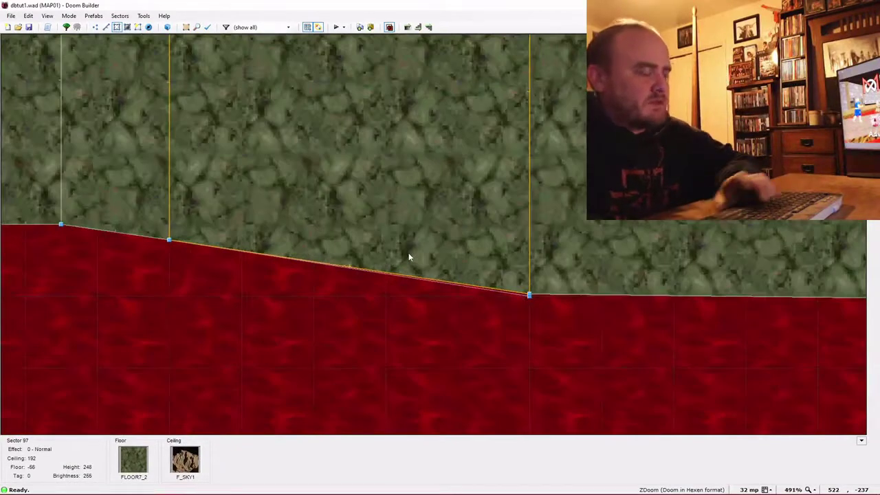
- Delete the thin blood sliver sector along the walkway's south edge and check the result in the 3D view
{"action": "key", "text": "l"}
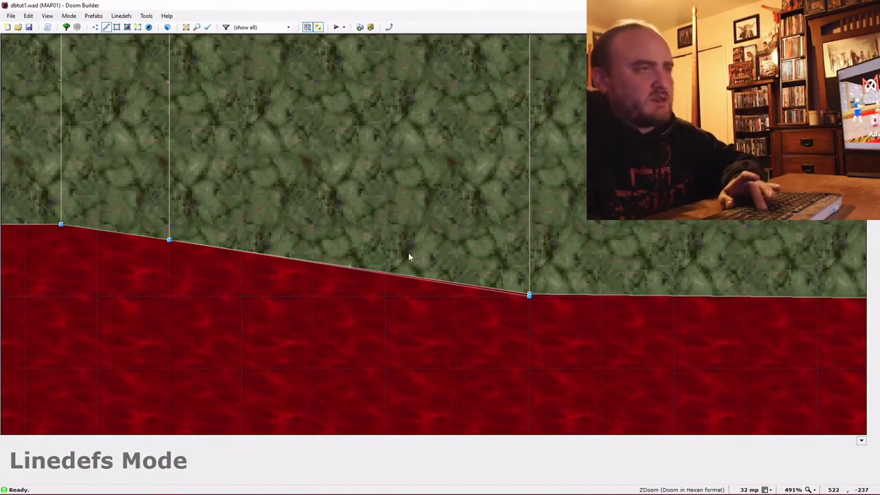
{"action": "scroll", "coordinate": [438, 287], "scroll_direction": "up", "scroll_amount": 1}
{"action": "scroll", "coordinate": [439, 285], "scroll_direction": "up", "scroll_amount": 1}
{"action": "key", "text": "Left"}
{"action": "key", "text": "Left"}
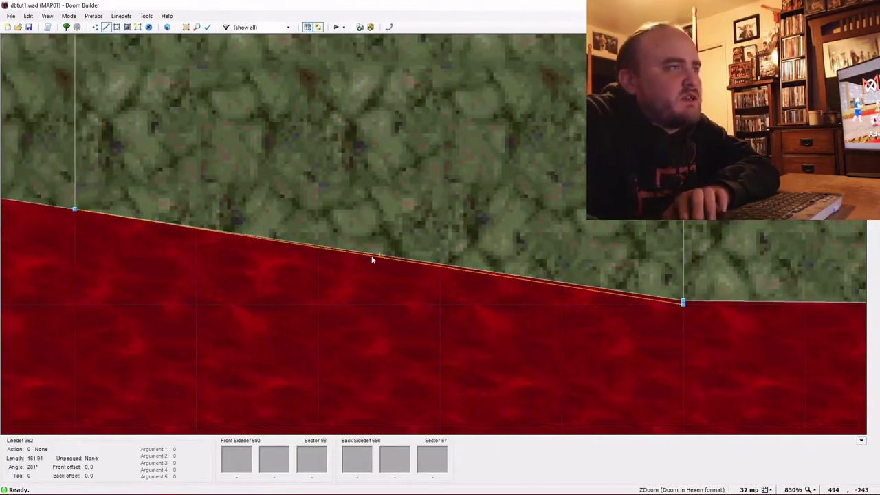
{"action": "key", "text": "s"}
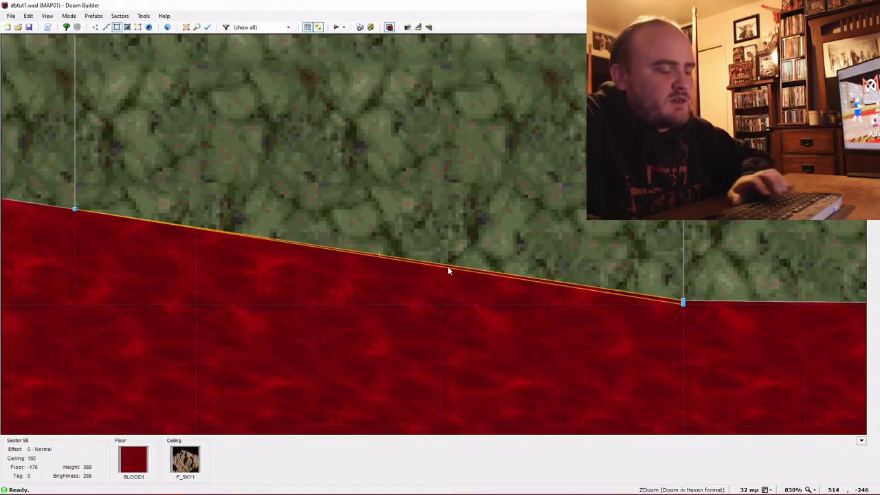
{"action": "key", "text": "Delete"}
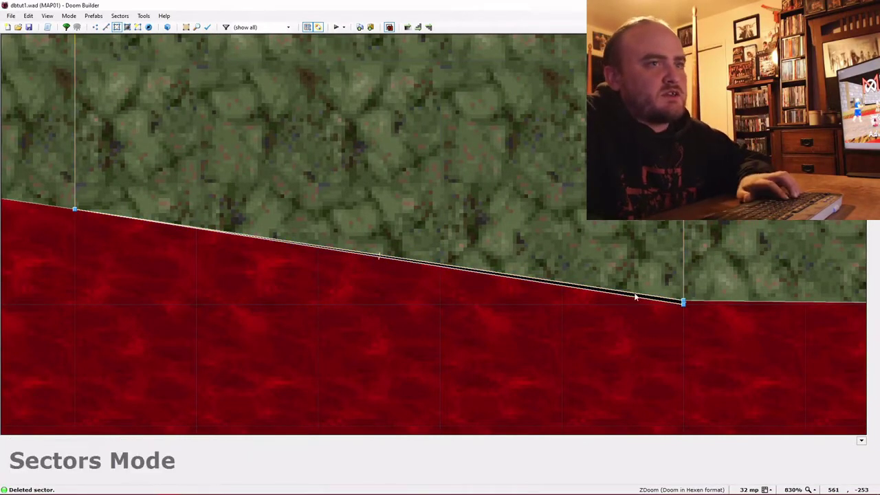
{"action": "key", "text": "w"}
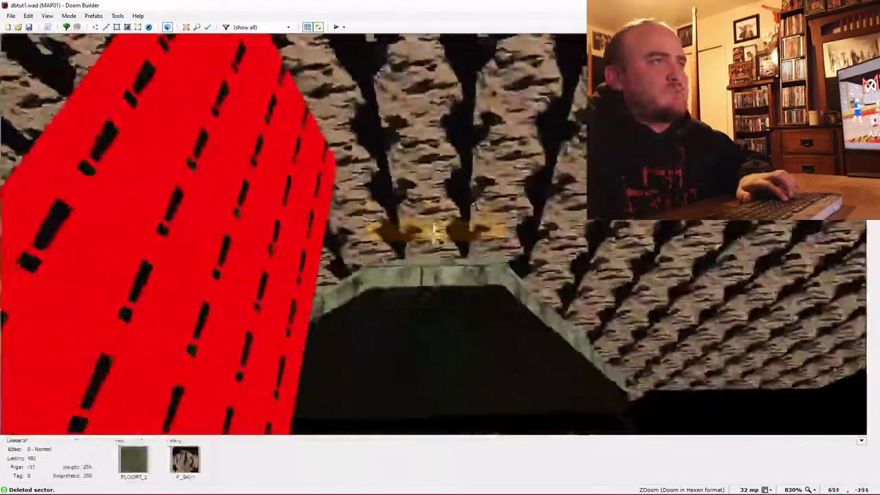
- Check the blood pool's slanted stone edge in 3D and undo the last sector deletion
{"action": "key", "text": "e"}
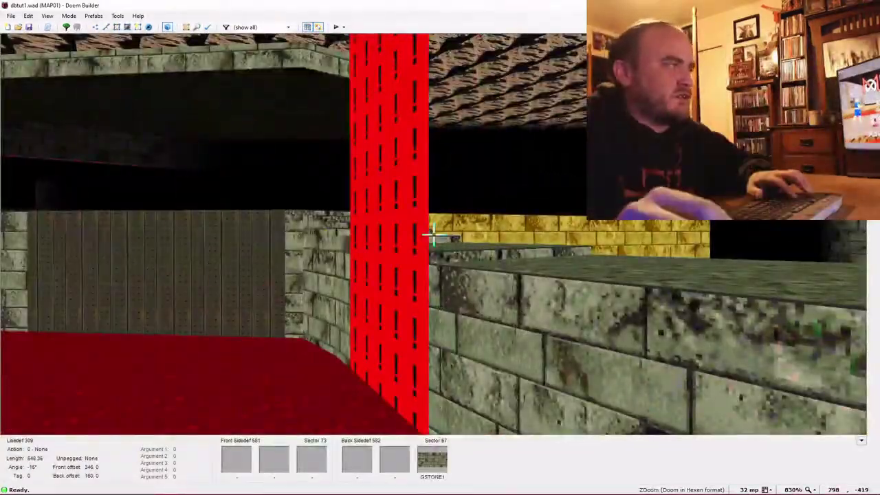
{"action": "key", "text": "w"}
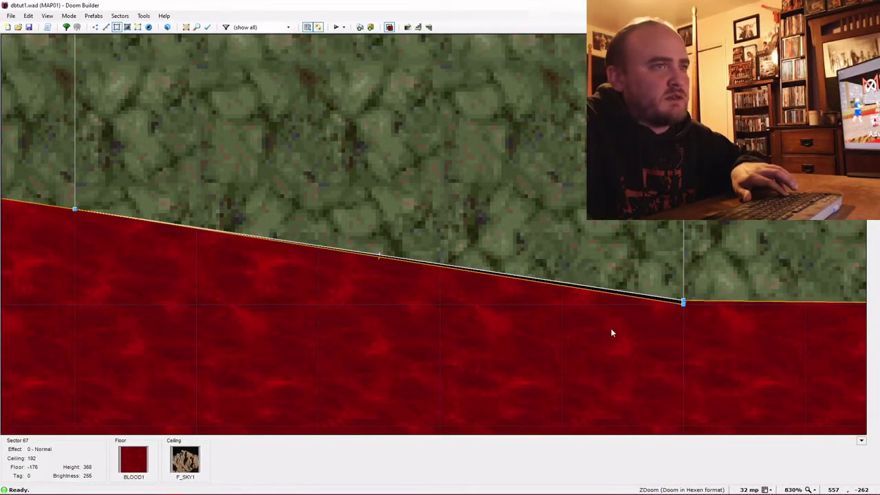
{"action": "key", "text": "ctrl+z"}
- Try to delete the linedefs bounding the thin sliver between the slanted stone edge and the blood pool
{"action": "key", "text": "l"}
{"action": "scroll", "coordinate": [618, 299], "scroll_direction": "up", "scroll_amount": 5}
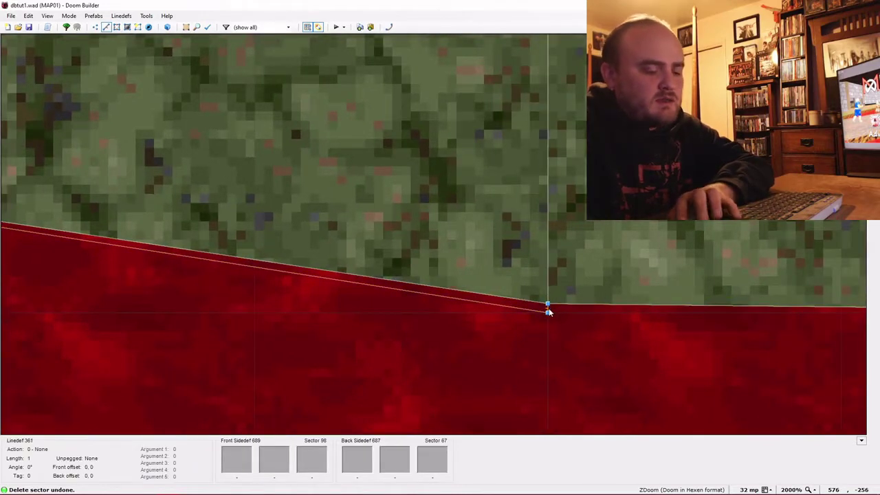
{"action": "key", "text": "Delete"}
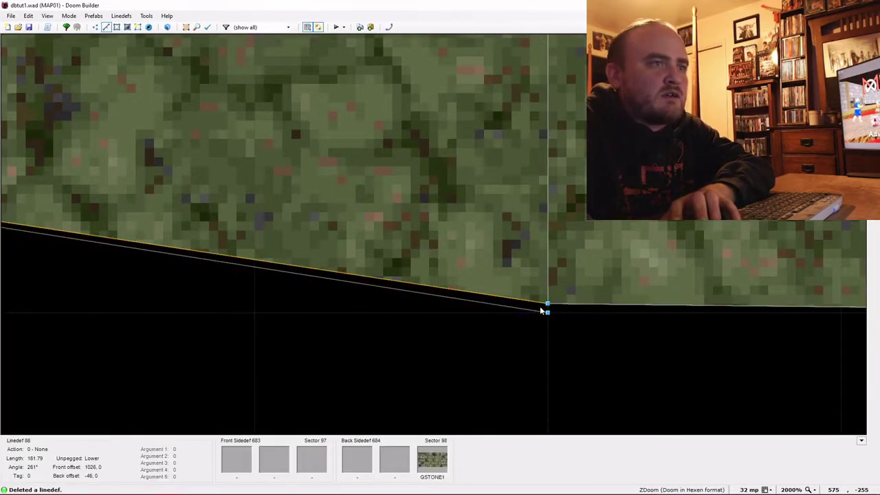
{"action": "key", "text": "ctrl+z"}
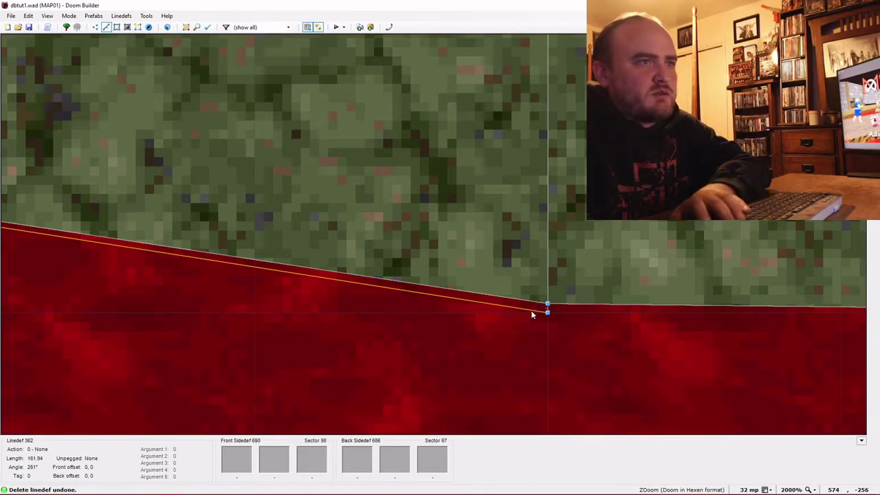
{"action": "key", "text": "Delete"}
{"action": "key", "text": "ctrl+z"}
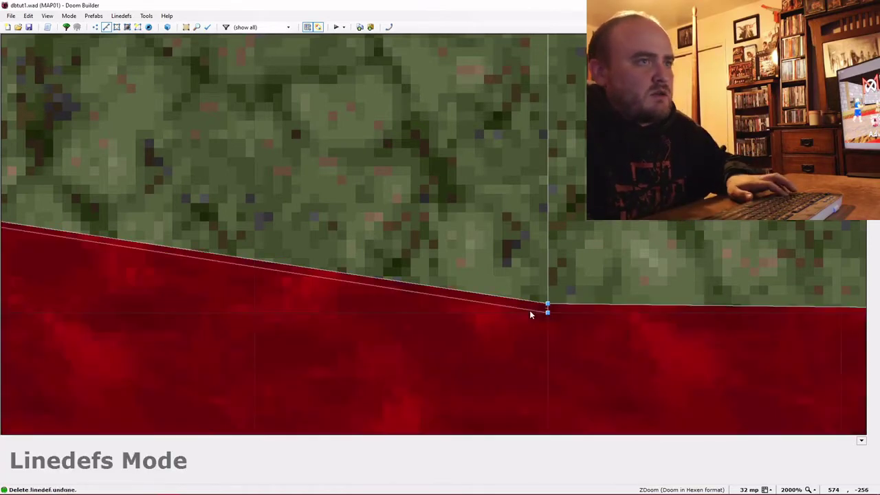
- Delete the extra lower vertex at the end of the sliver along the slanted stone edge and check that edge in 3D
{"action": "key", "text": "v"}
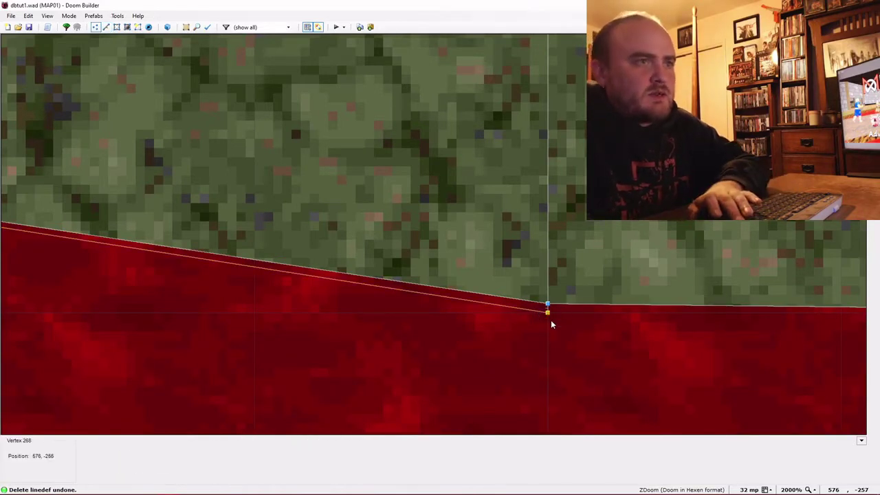
{"action": "key", "text": "Delete"}
{"action": "scroll", "coordinate": [548, 318], "scroll_direction": "down", "scroll_amount": 7}
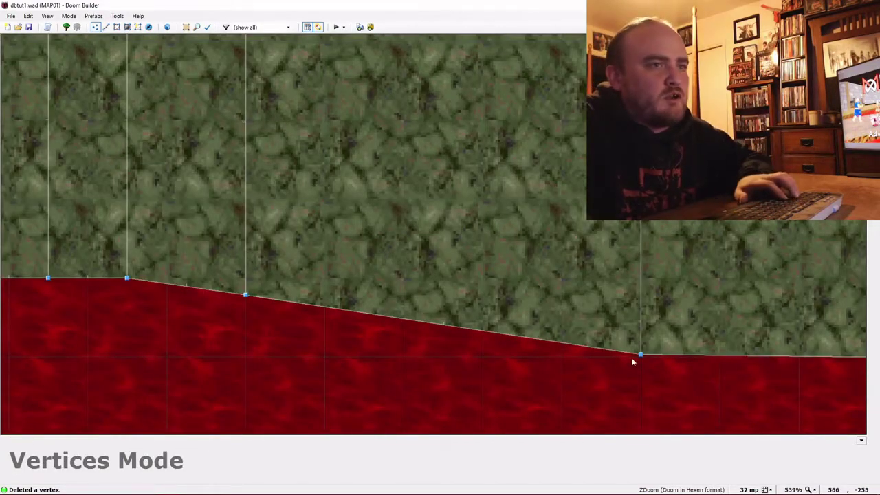
{"action": "scroll", "coordinate": [641, 364], "scroll_direction": "up", "scroll_amount": 3}
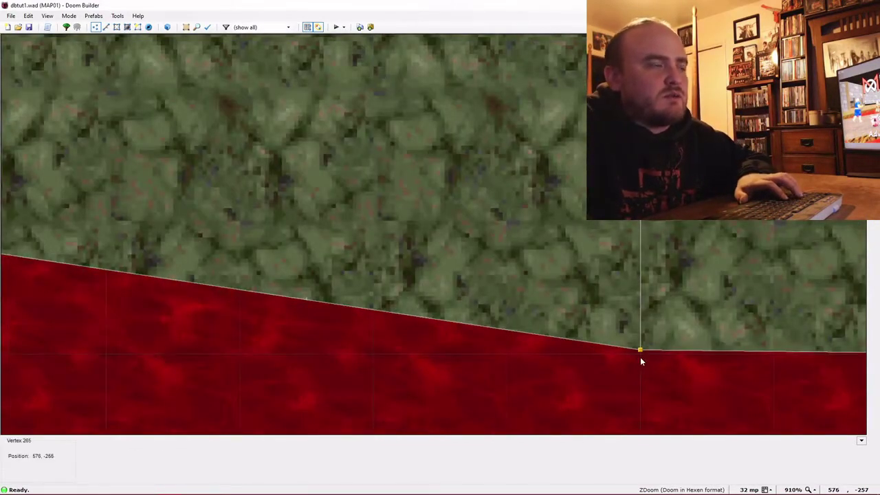
{"action": "key", "text": "w"}
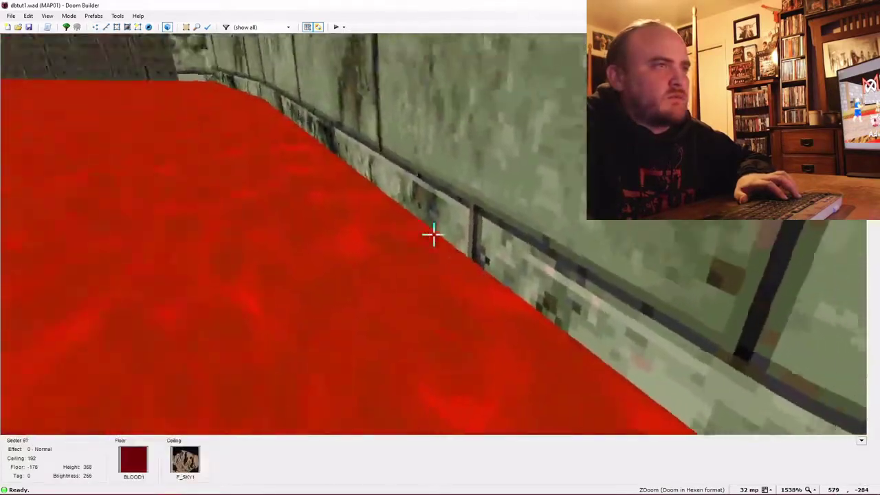
{"action": "key", "text": "e"}
{"action": "key", "text": "w"}
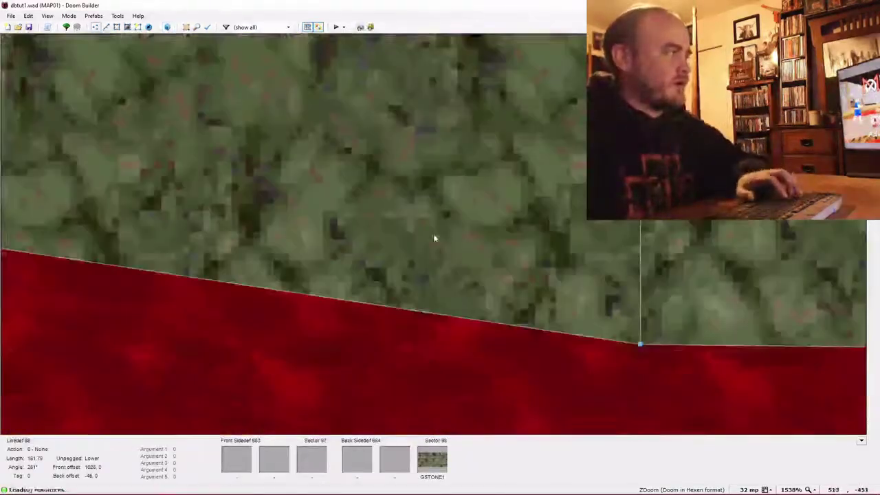
- Test the map in GZDoom, walk over the stone paths, up the steps and through the blood channel, and quit the game
{"action": "left_click", "coordinate": [336, 29]}
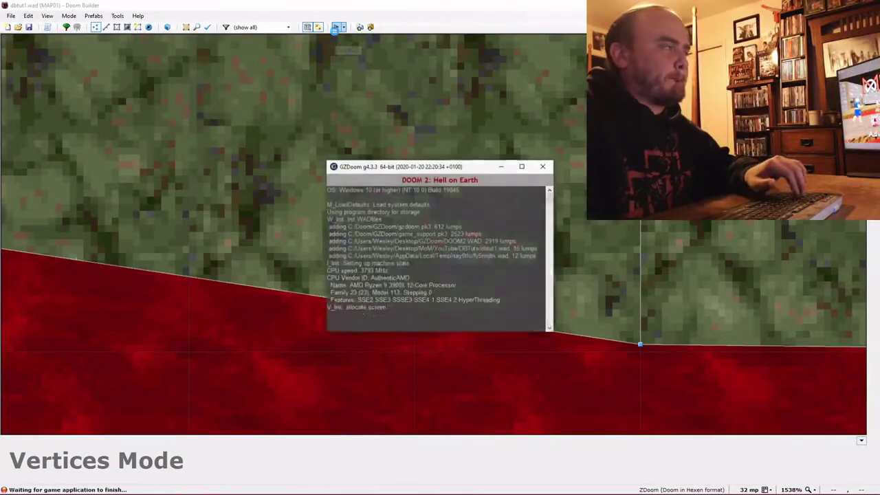
{"action": "key", "text": "w"}
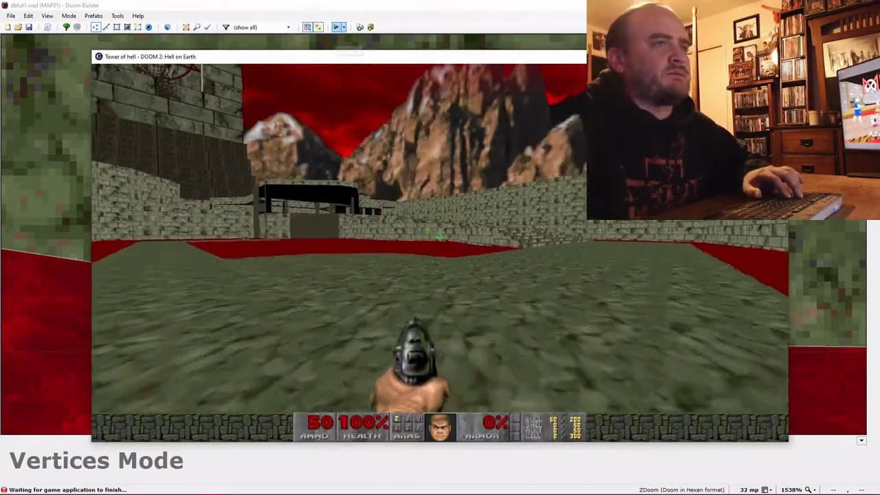
{"action": "key", "text": "w"}
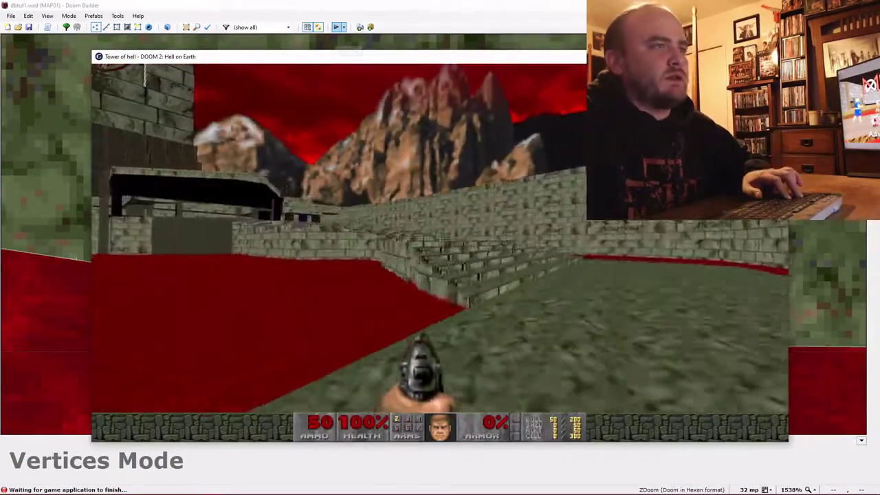
{"action": "key", "text": "w"}
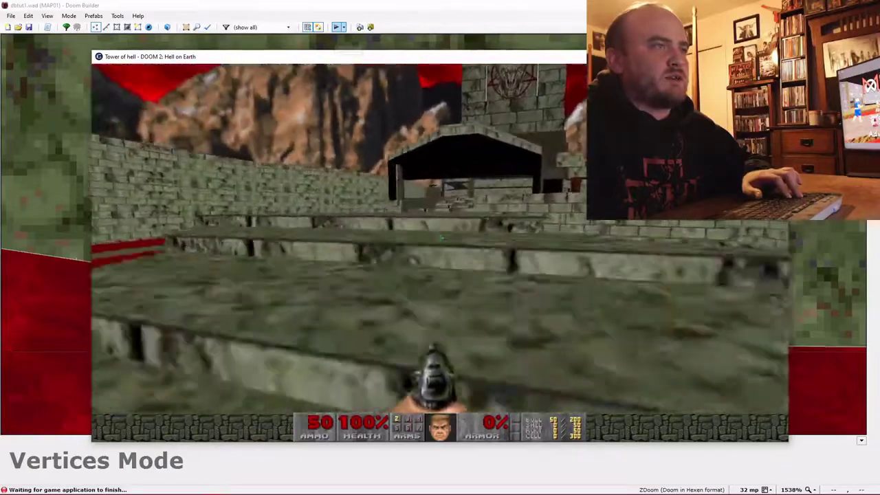
{"action": "key", "text": "w"}
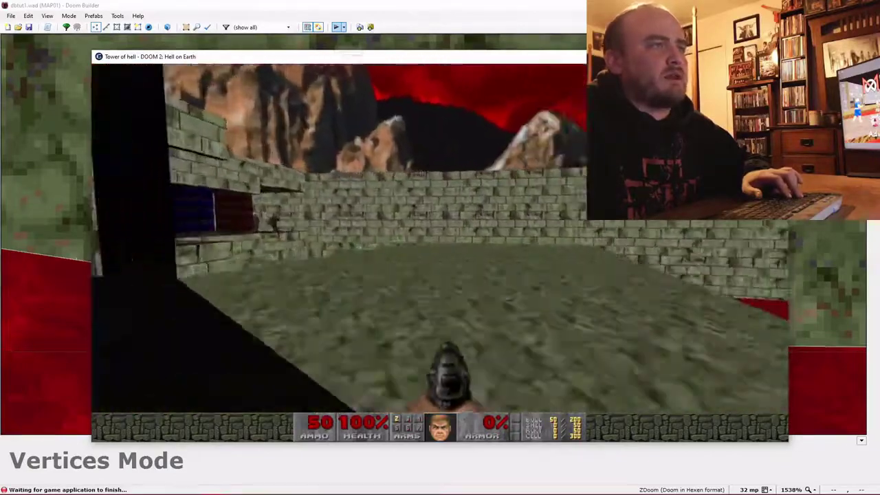
{"action": "key", "text": "w"}
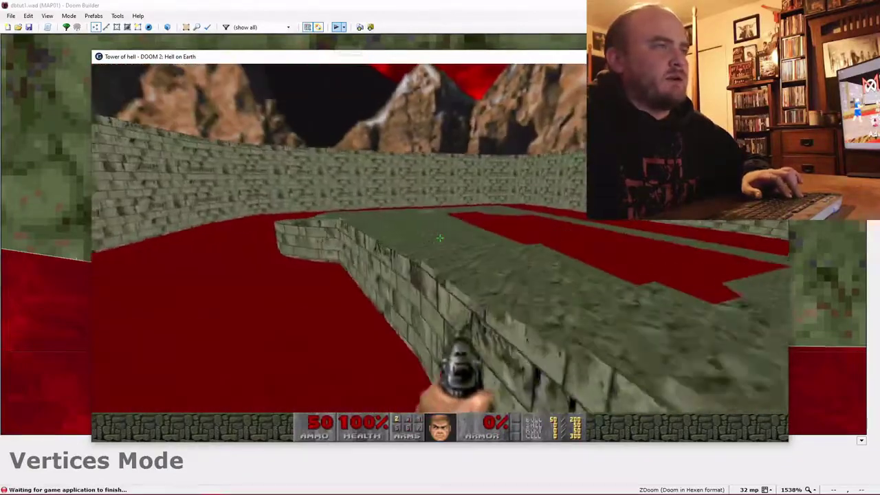
{"action": "key", "text": "w"}
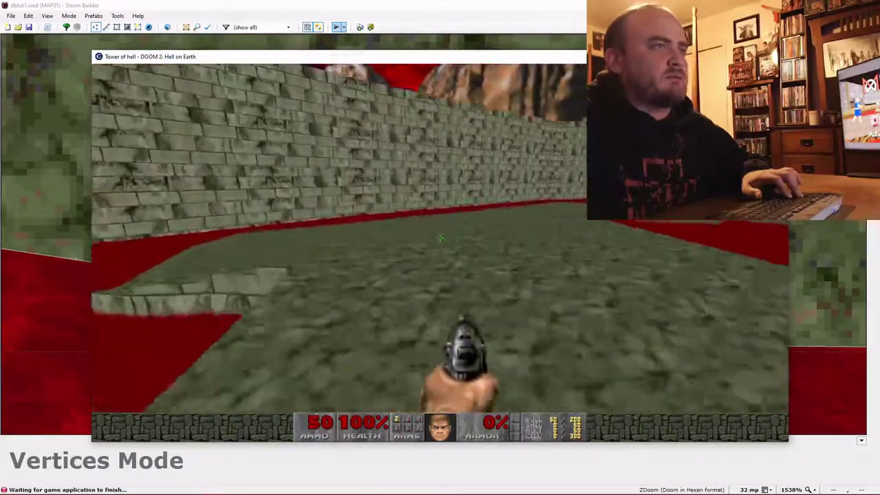
{"action": "key", "text": "w"}
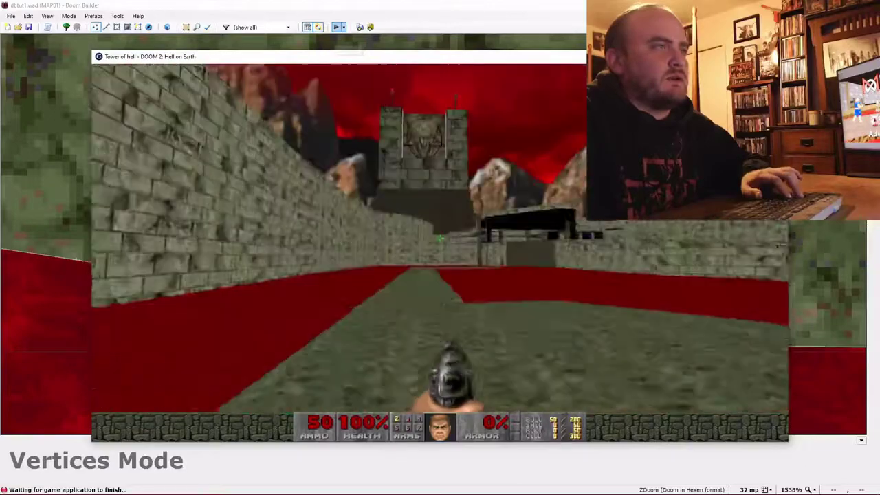
{"action": "key", "text": "w"}
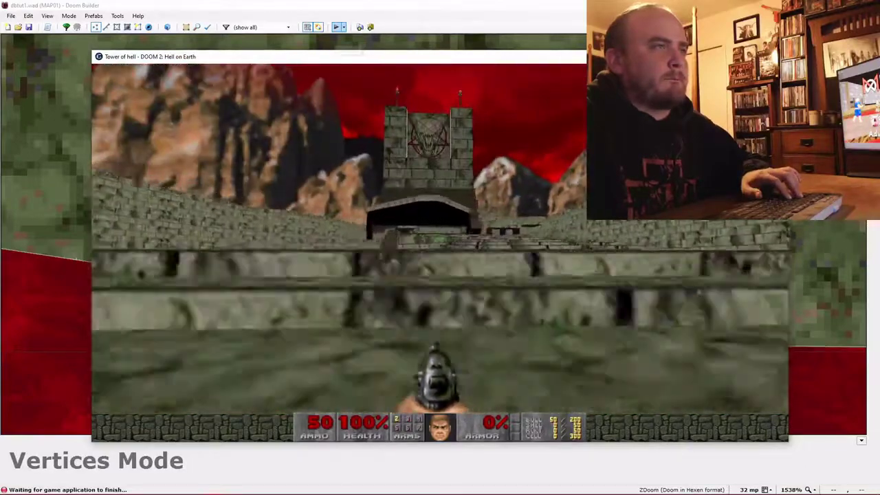
{"action": "key", "text": "w"}
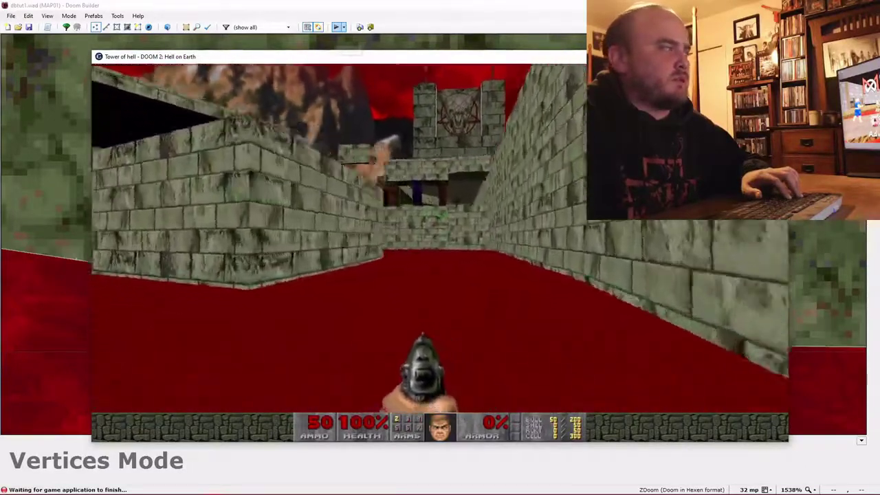
{"action": "key", "text": "Escape"}
{"action": "key", "text": "Up"}
{"action": "key", "text": "Return"}
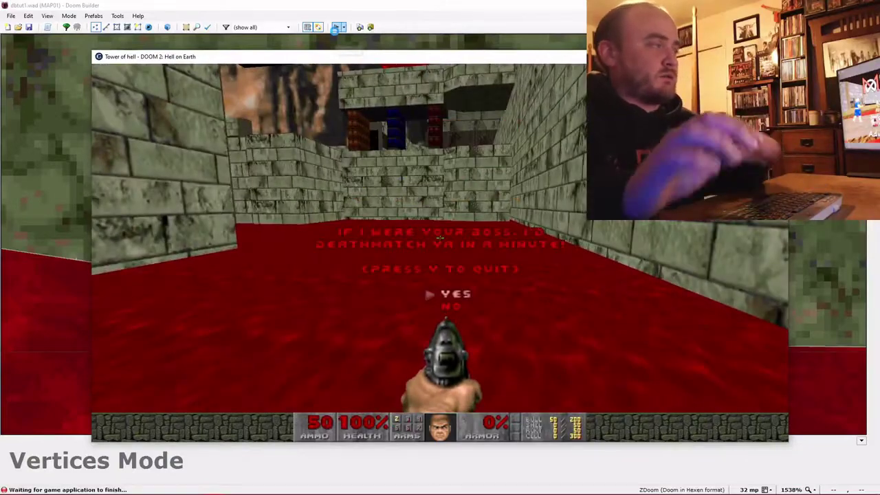
{"action": "key", "text": "y"}
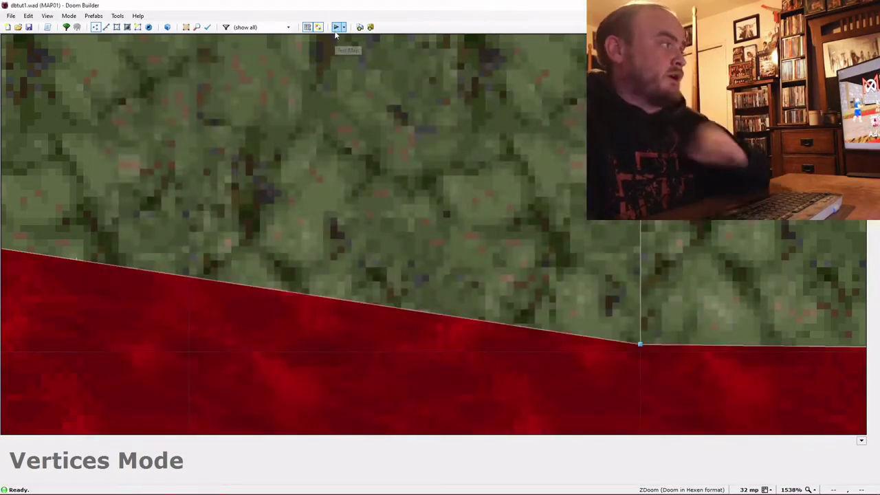
- Examine the stone walls around the blood channel and the coloured pillars in 3D
{"action": "key", "text": "q"}
{"action": "key", "text": "e"}
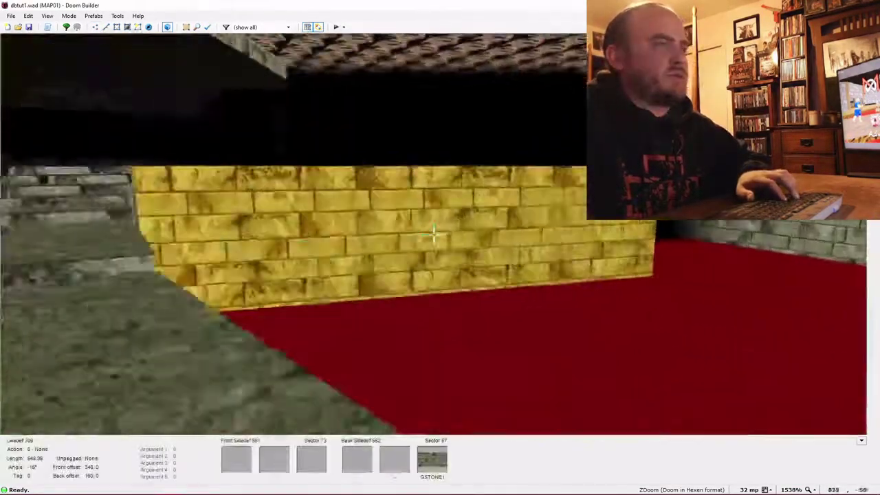
{"action": "key", "text": "e"}
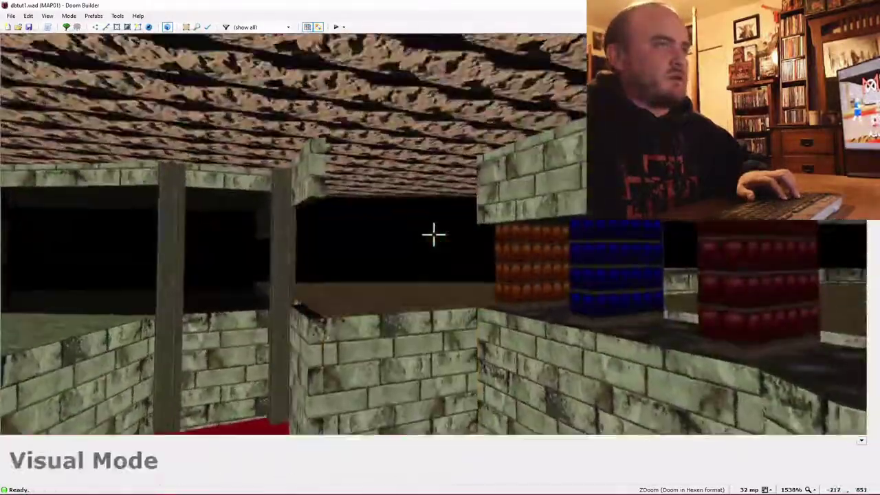
{"action": "key", "text": "e"}
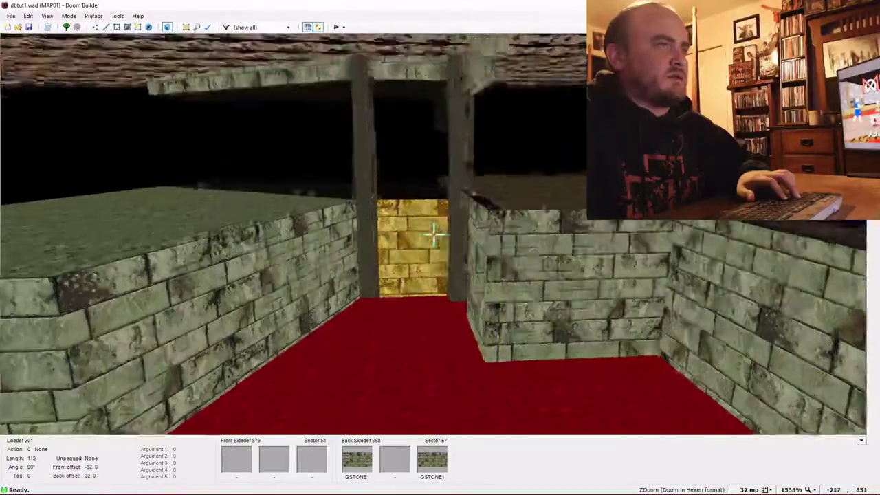
{"action": "key", "text": "e"}
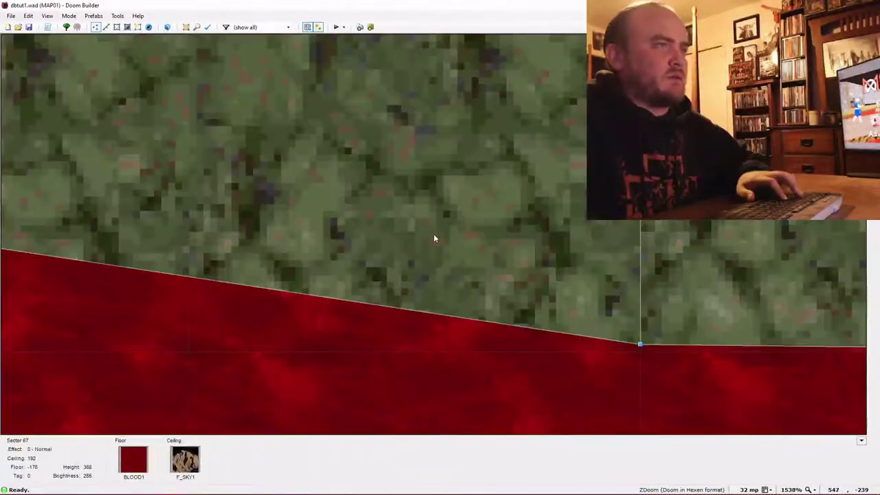
{"action": "key", "text": "w"}
- Examine the lines in the blood area between the brown floor and the slanted stone platform on the 2D map
{"action": "scroll", "coordinate": [430, 199], "scroll_direction": "down", "scroll_amount": 1}
{"action": "key", "text": "Left"}
{"action": "key", "text": "Left"}
{"action": "key", "text": "Left"}
{"action": "key", "text": "Left"}
{"action": "key", "text": "Up"}
{"action": "key", "text": "Up"}
{"action": "key", "text": "Up"}
{"action": "key", "text": "Up"}
{"action": "key", "text": "Up"}
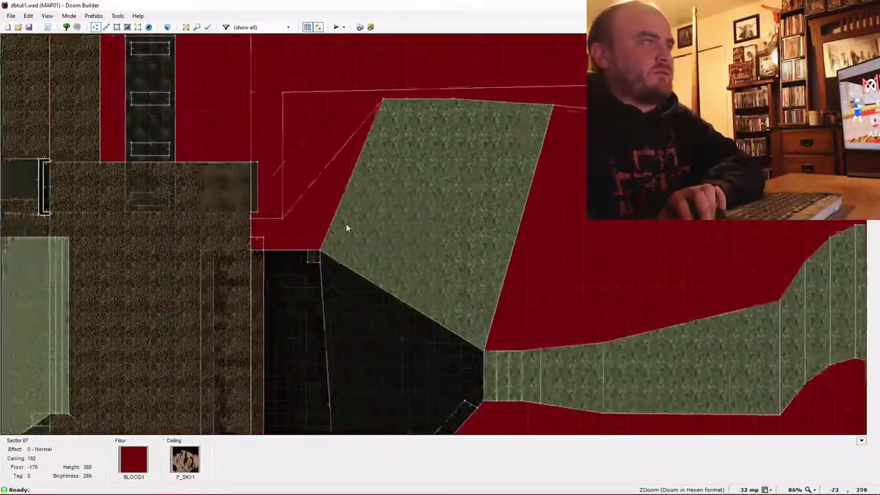
{"action": "scroll", "coordinate": [329, 249], "scroll_direction": "up", "scroll_amount": 2}
{"action": "scroll", "coordinate": [345, 274], "scroll_direction": "up", "scroll_amount": 1}
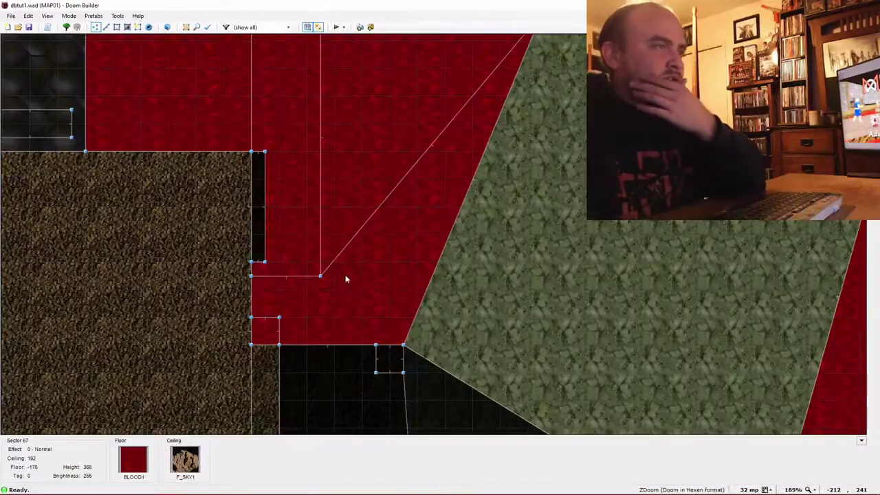
{"action": "scroll", "coordinate": [351, 268], "scroll_direction": "up", "scroll_amount": 1}
{"action": "scroll", "coordinate": [351, 264], "scroll_direction": "down", "scroll_amount": 7}
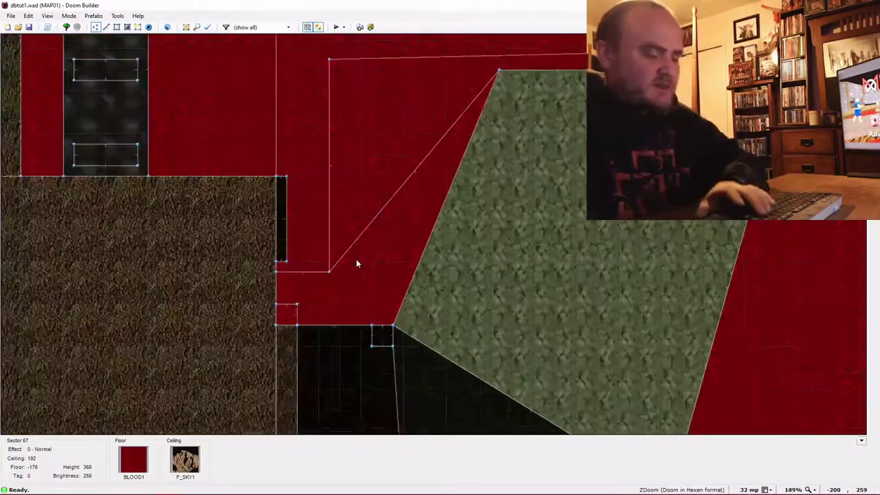
- Set the grid size to 64 mp over the blood area above the slanted stone platform
{"action": "key", "text": "v"}
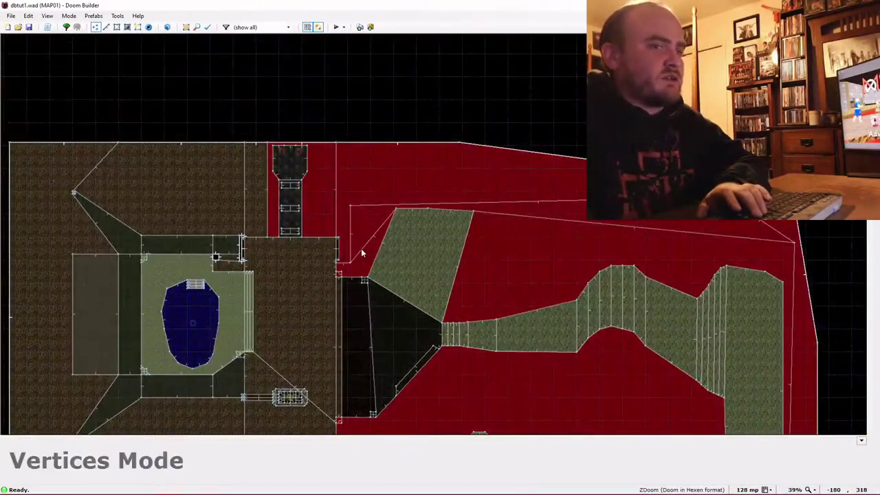
{"action": "scroll", "coordinate": [361, 252], "scroll_direction": "up", "scroll_amount": 1}
{"action": "key", "text": "bracketleft"}
{"action": "scroll", "coordinate": [362, 152], "scroll_direction": "down", "scroll_amount": 1}
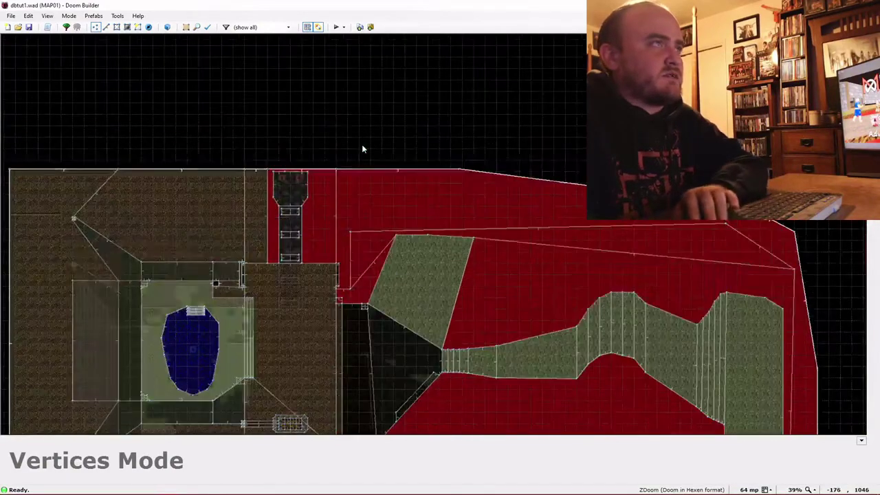
{"action": "scroll", "coordinate": [362, 147], "scroll_direction": "up", "scroll_amount": 1}
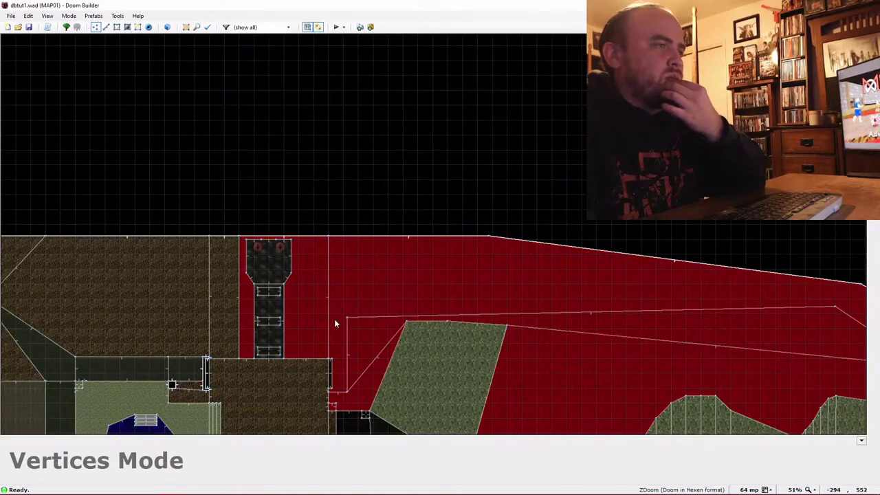
{"action": "scroll", "coordinate": [335, 323], "scroll_direction": "up", "scroll_amount": 2}
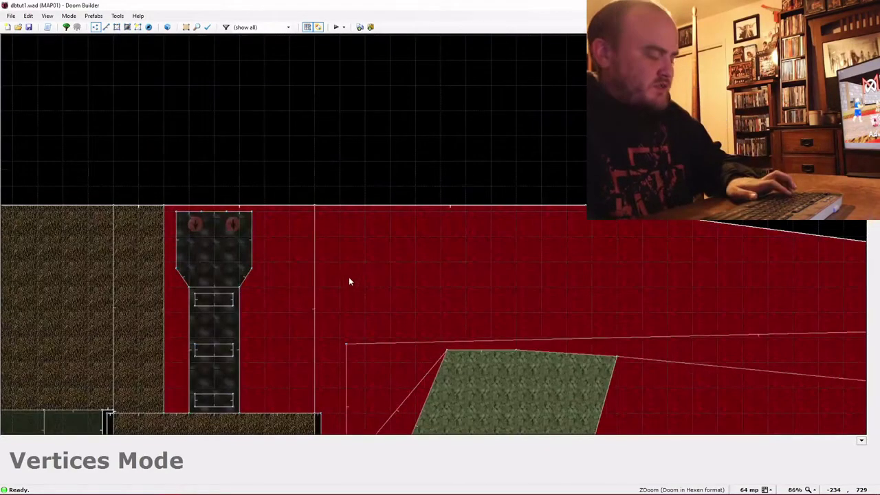
- Draw a 64 by 64 square sector in the open blood above the slanted stone platform and view it in 3D
{"action": "key", "text": "d"}
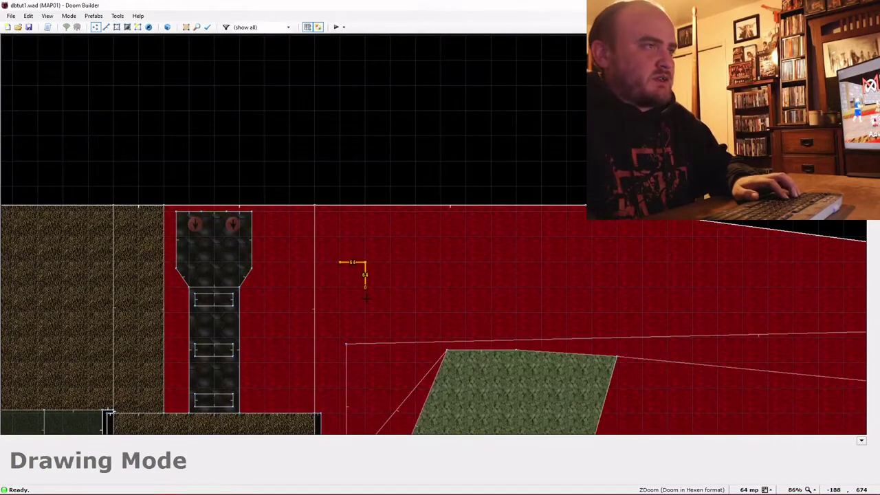
{"action": "left_click", "coordinate": [338, 263]}
{"action": "key", "text": "w"}
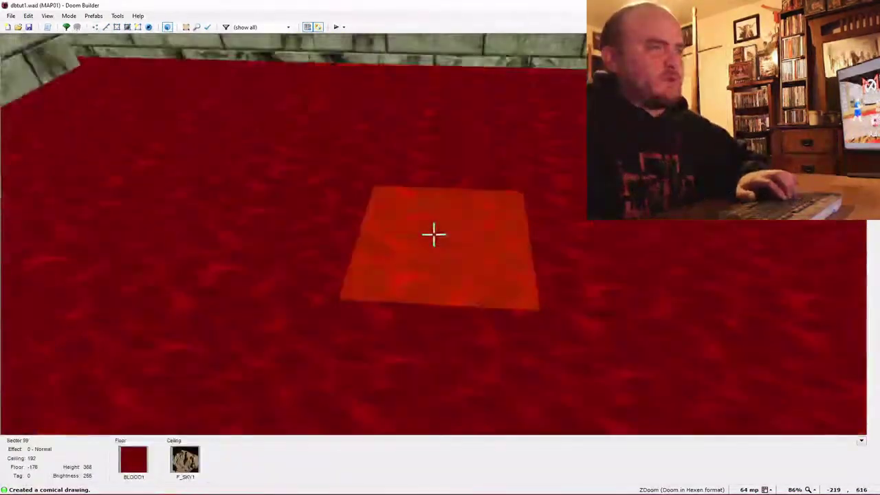
- Browse the floor flats for the new square sector, cancel the sector edit and undo the drawn square
{"action": "right_click", "coordinate": [434, 237]}
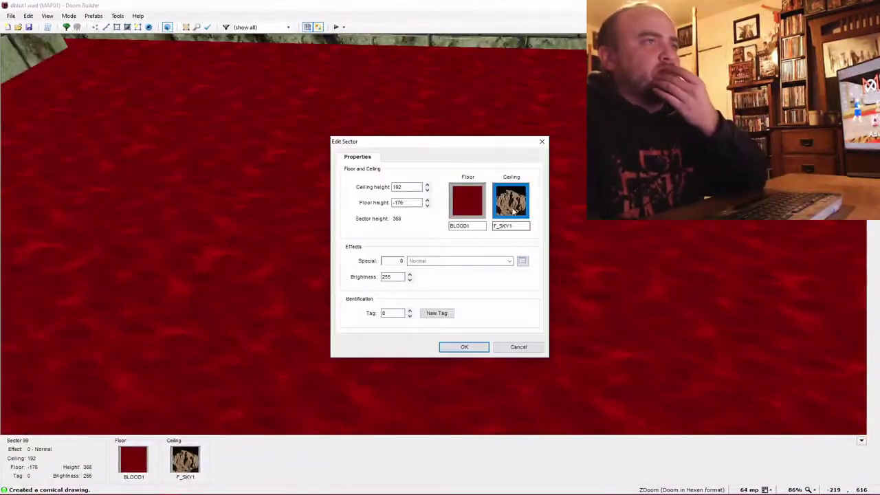
{"action": "left_click", "coordinate": [467, 201]}
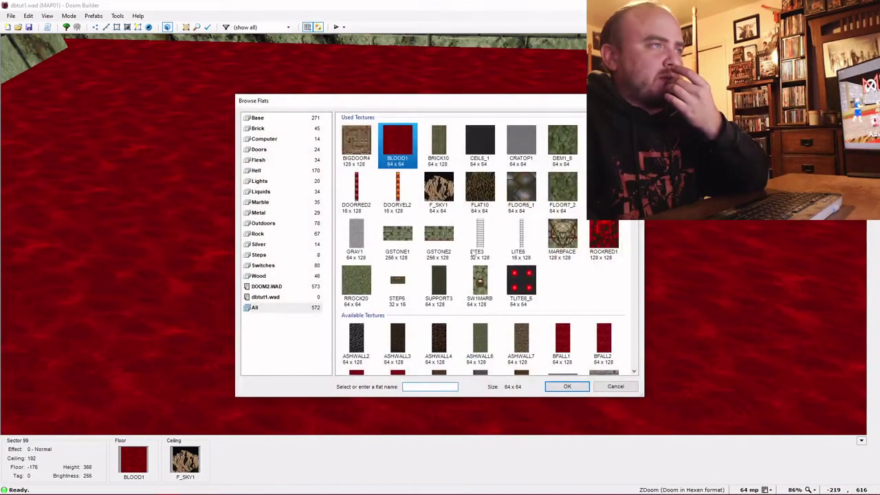
{"action": "scroll", "coordinate": [473, 254], "scroll_direction": "down", "scroll_amount": 10}
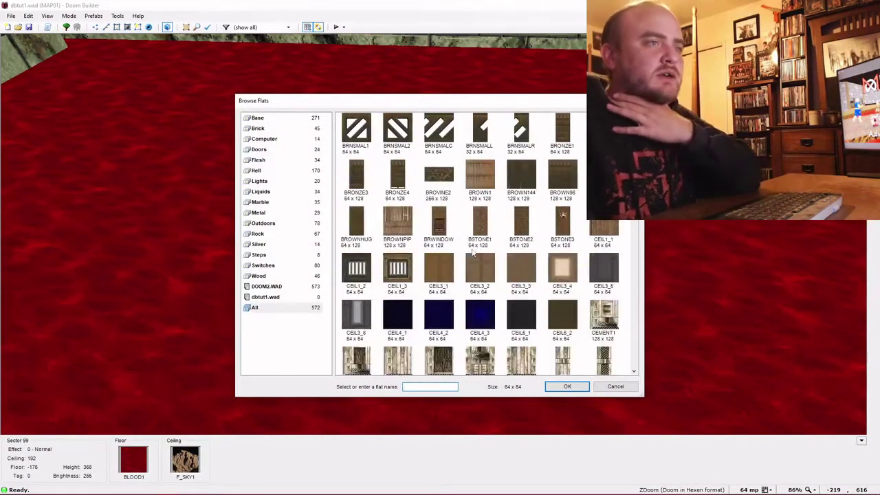
{"action": "scroll", "coordinate": [473, 254], "scroll_direction": "down", "scroll_amount": 10}
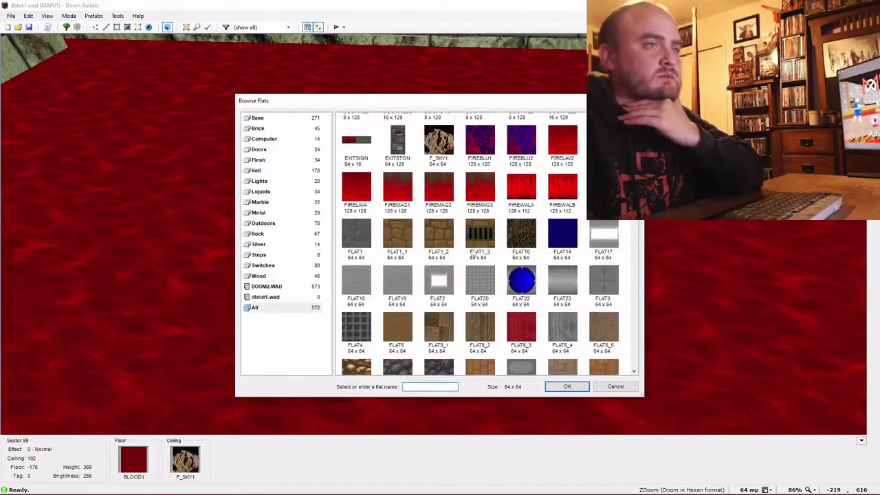
{"action": "scroll", "coordinate": [473, 254], "scroll_direction": "down", "scroll_amount": 8}
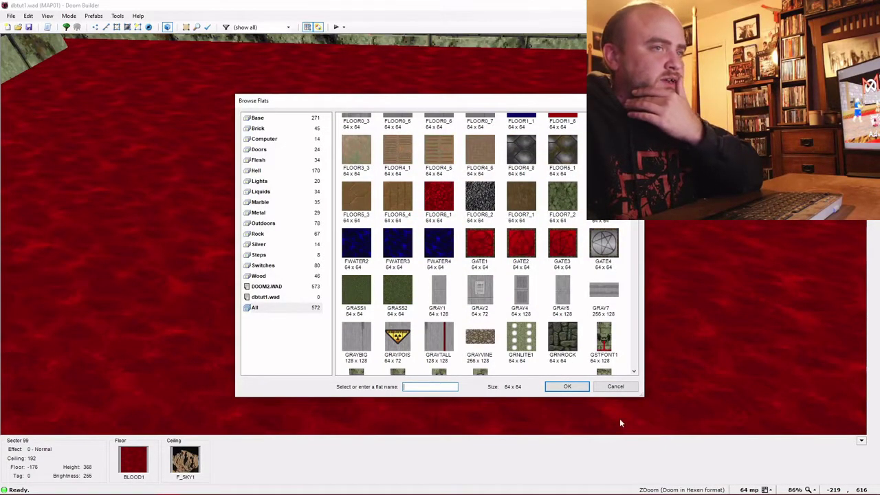
{"action": "left_click", "coordinate": [615, 386]}
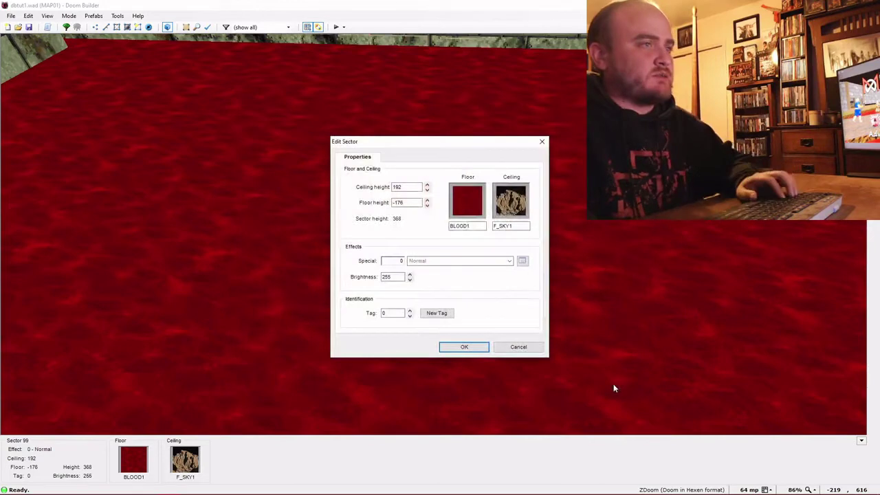
{"action": "left_click", "coordinate": [516, 347]}
{"action": "key", "text": "w"}
{"action": "key", "text": "ctrl+z"}
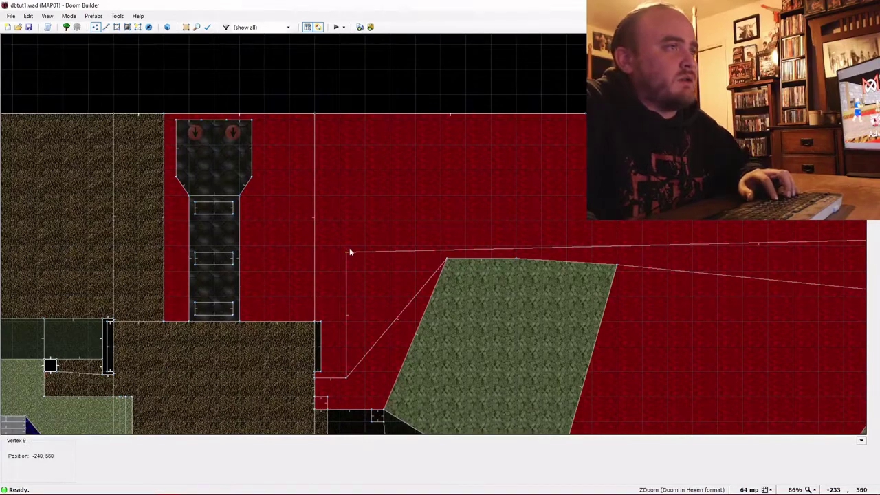
- Move the upper corner vertex of the line in the blood area up to just below the outer wall
{"action": "left_click_drag", "start_coordinate": [349, 247], "coordinate": [351, 210]}
{"action": "scroll", "coordinate": [391, 222], "scroll_direction": "down", "scroll_amount": 3}
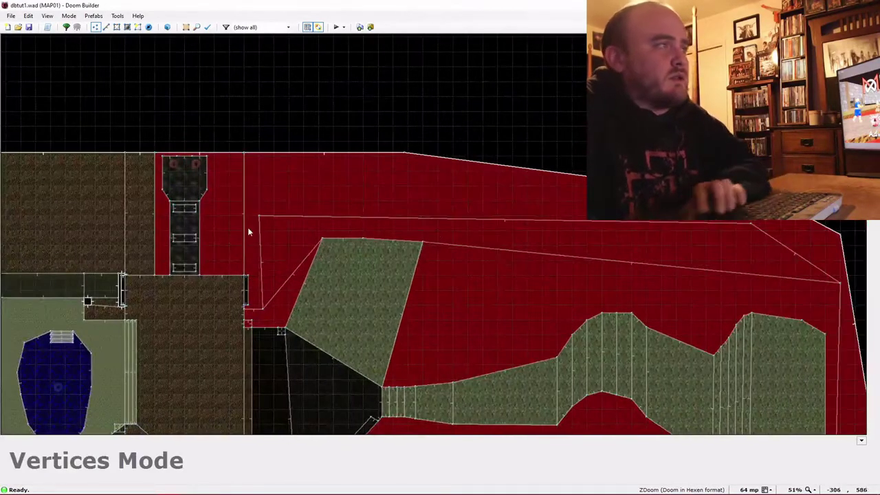
{"action": "left_click_drag", "start_coordinate": [259, 220], "coordinate": [260, 166]}
{"action": "scroll", "coordinate": [265, 168], "scroll_direction": "up", "scroll_amount": 2}
{"action": "scroll", "coordinate": [355, 251], "scroll_direction": "down", "scroll_amount": 3}
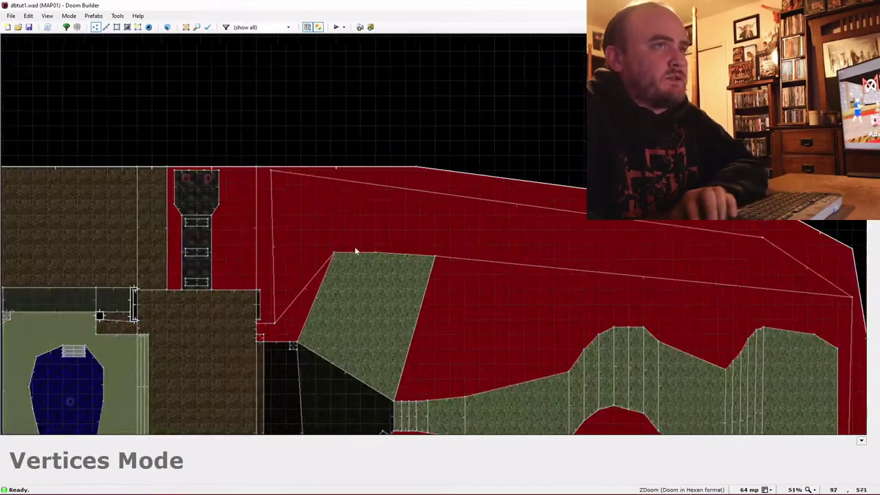
- Move the lower vertex of that line, beside the brown floor, to -256, 256
{"action": "scroll", "coordinate": [271, 286], "scroll_direction": "up", "scroll_amount": 3}
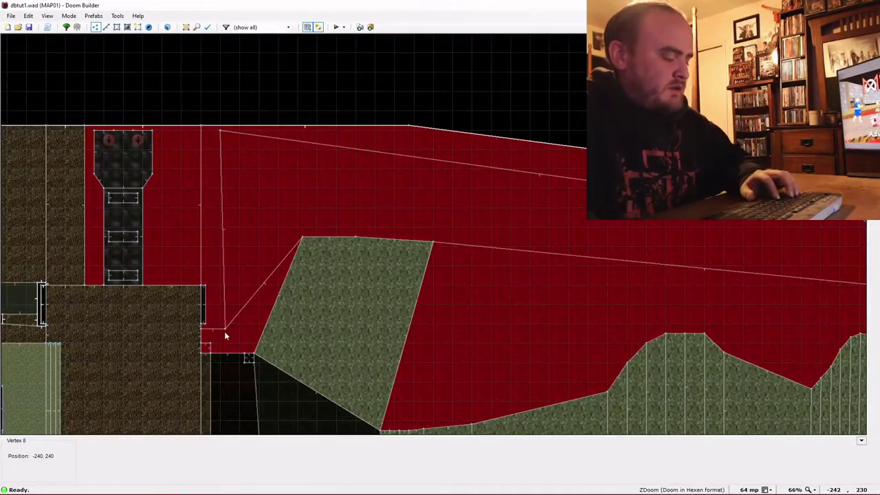
{"action": "left_click_drag", "start_coordinate": [225, 332], "coordinate": [230, 292]}
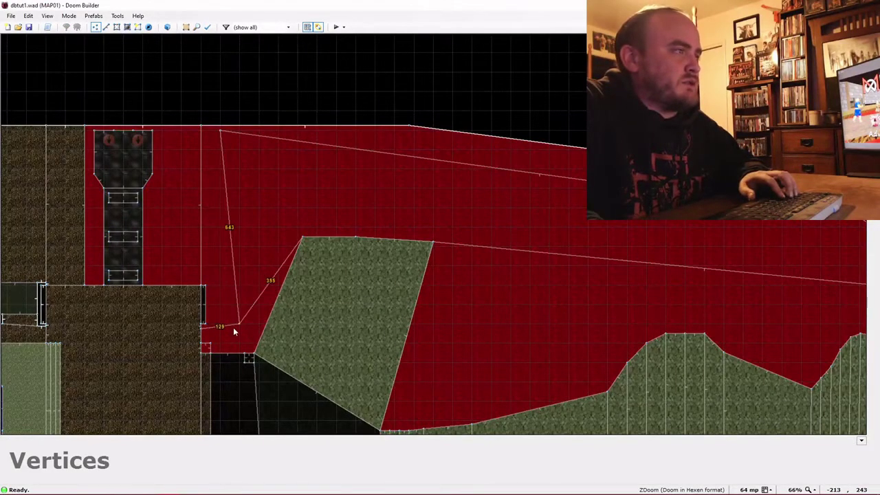
{"action": "left_click_drag", "start_coordinate": [234, 328], "coordinate": [225, 331]}
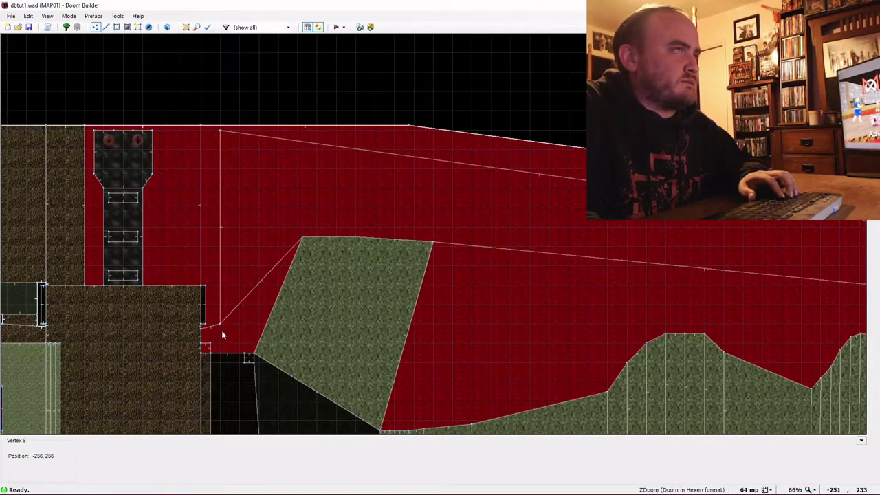
- Draw a roughly 64 by 64 sector in the blood nook between the brown floor and the slanted platform's edge
{"action": "scroll", "coordinate": [221, 331], "scroll_direction": "down", "scroll_amount": 3}
{"action": "scroll", "coordinate": [235, 307], "scroll_direction": "up", "scroll_amount": 2}
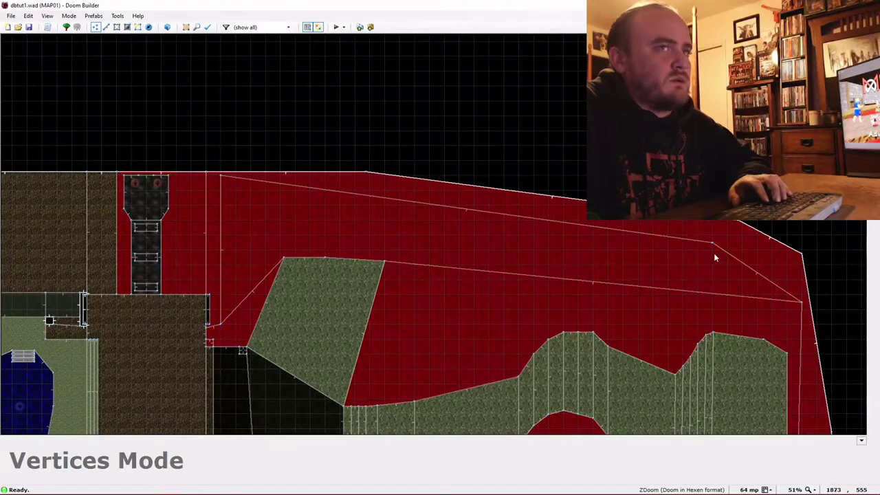
{"action": "scroll", "coordinate": [218, 316], "scroll_direction": "up", "scroll_amount": 2}
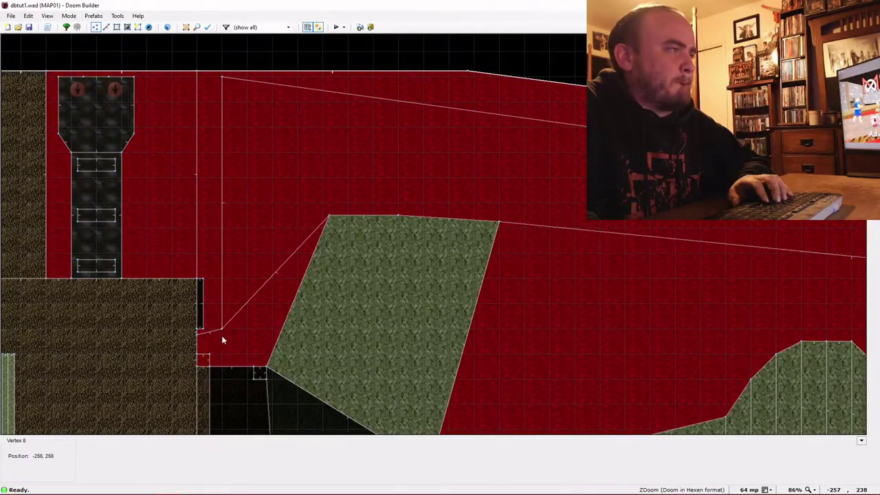
{"action": "scroll", "coordinate": [221, 335], "scroll_direction": "up", "scroll_amount": 1}
{"action": "scroll", "coordinate": [241, 360], "scroll_direction": "up", "scroll_amount": 1}
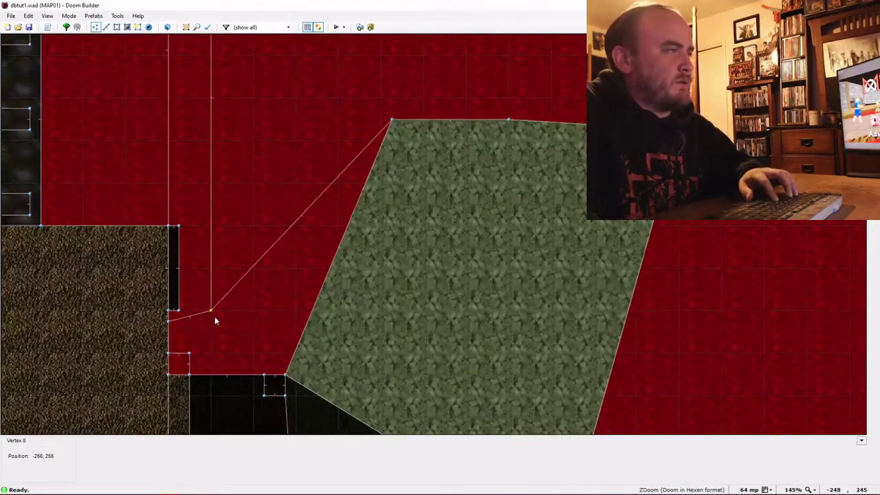
{"action": "scroll", "coordinate": [213, 329], "scroll_direction": "up", "scroll_amount": 1}
{"action": "key", "text": "d"}
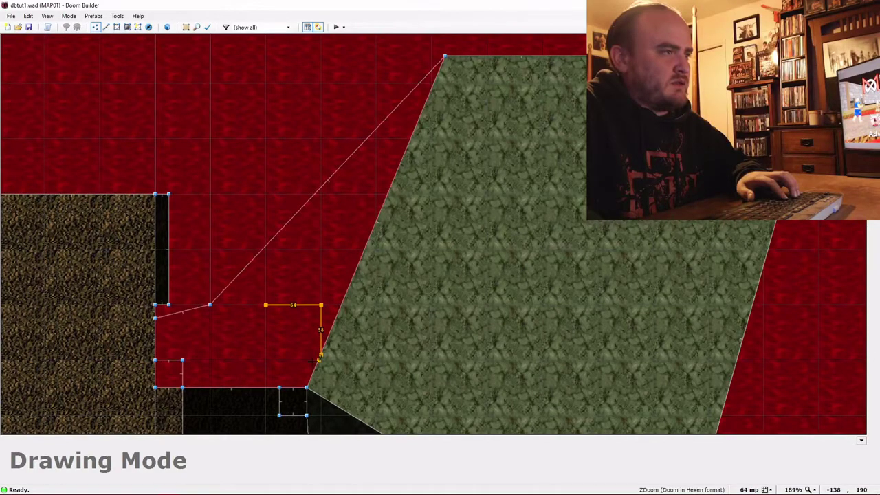
{"action": "scroll", "coordinate": [320, 357], "scroll_direction": "up", "scroll_amount": 1}
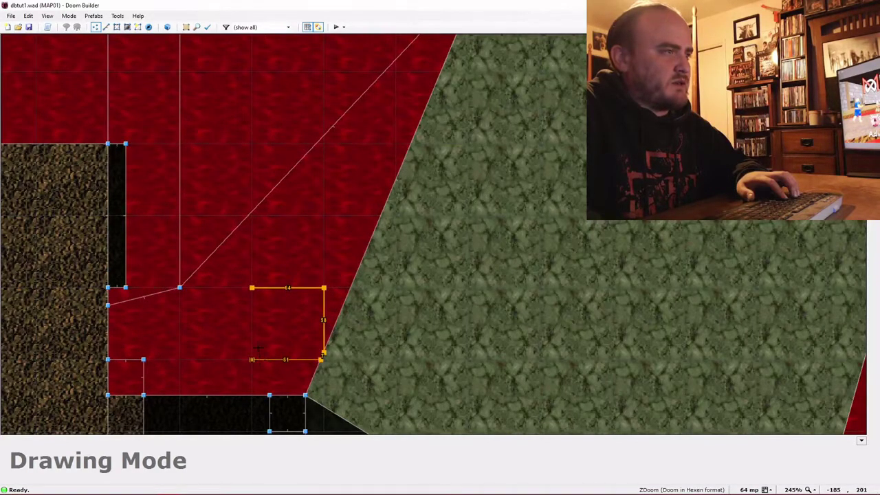
{"action": "left_click", "coordinate": [252, 288]}
- Raise the new sector's floor height to -168 in 3D
{"action": "key", "text": "q"}
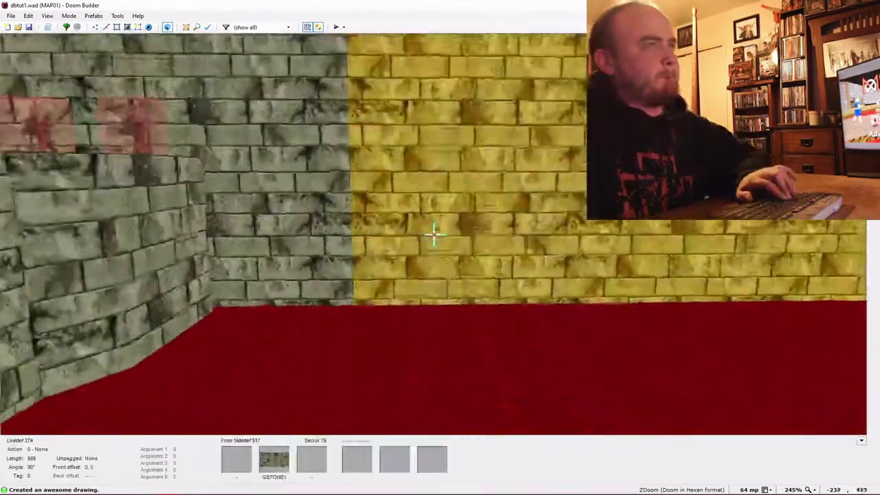
{"action": "key", "text": "e"}
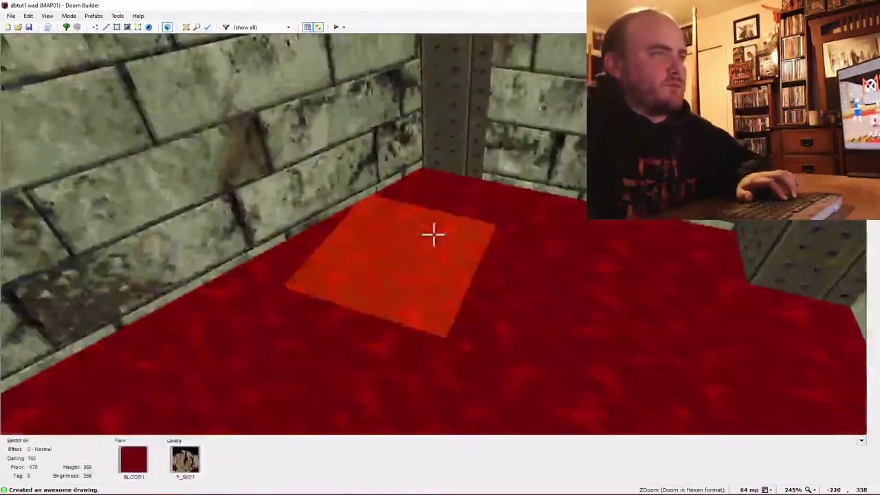
{"action": "scroll", "coordinate": [433, 235], "scroll_direction": "up", "scroll_amount": 1}
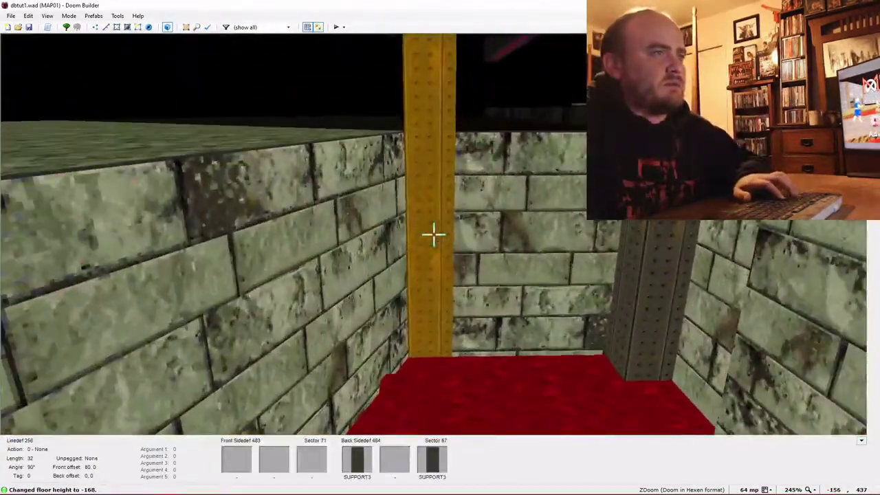
- Copy the SUPPORT3 texture from the corner pillar and paste it onto the sides of the raised slab
{"action": "key", "text": "e"}
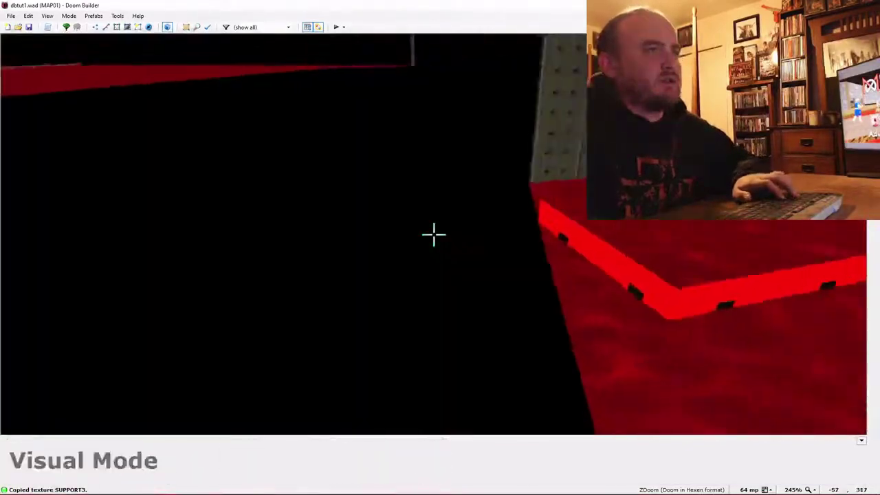
{"action": "key", "text": "f"}
{"action": "key", "text": "ctrl+v"}
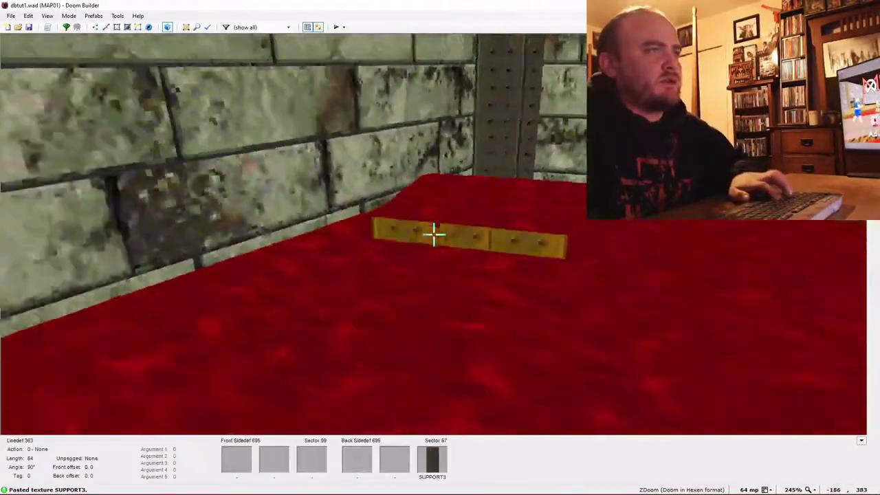
{"action": "key", "text": "ctrl+v"}
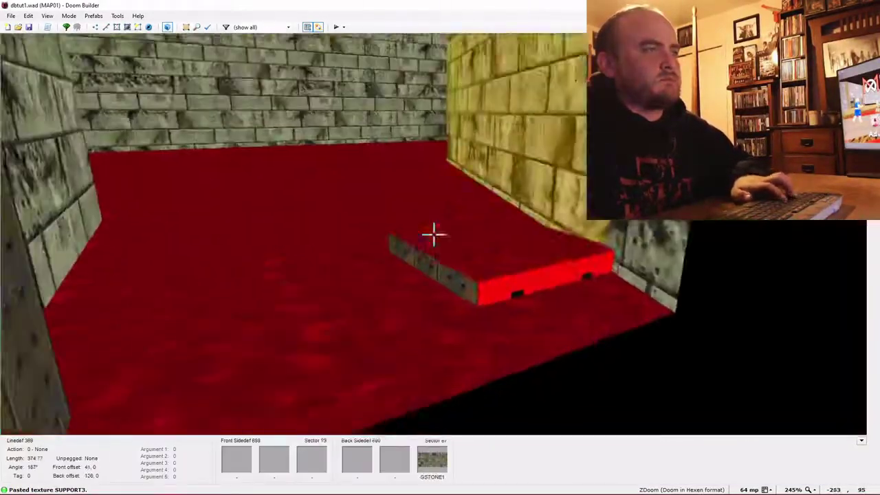
- Set the raised slab's floor texture to the red pentagram flat GATE3
{"action": "key", "text": "e"}
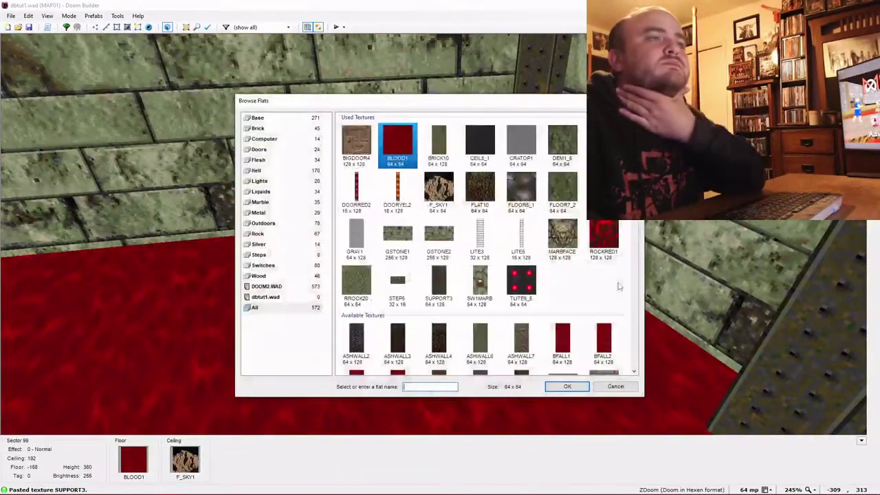
{"action": "scroll", "coordinate": [604, 311], "scroll_direction": "down", "scroll_amount": 15}
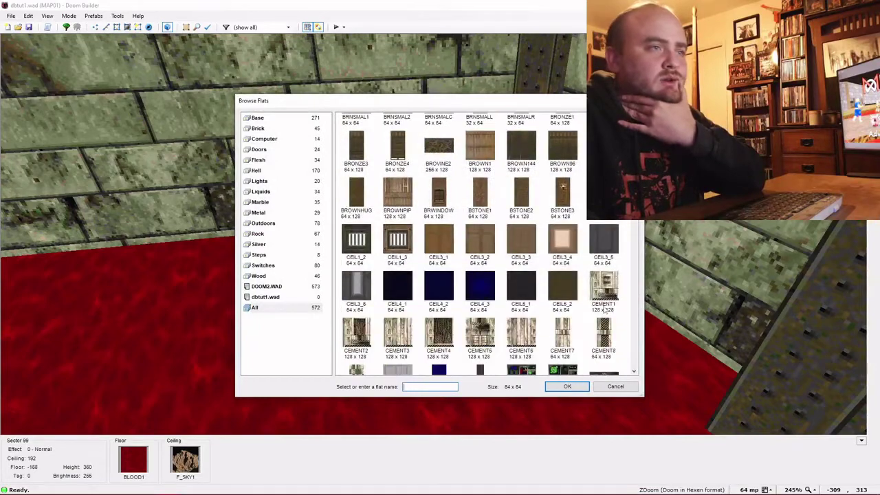
{"action": "scroll", "coordinate": [604, 311], "scroll_direction": "down", "scroll_amount": 9}
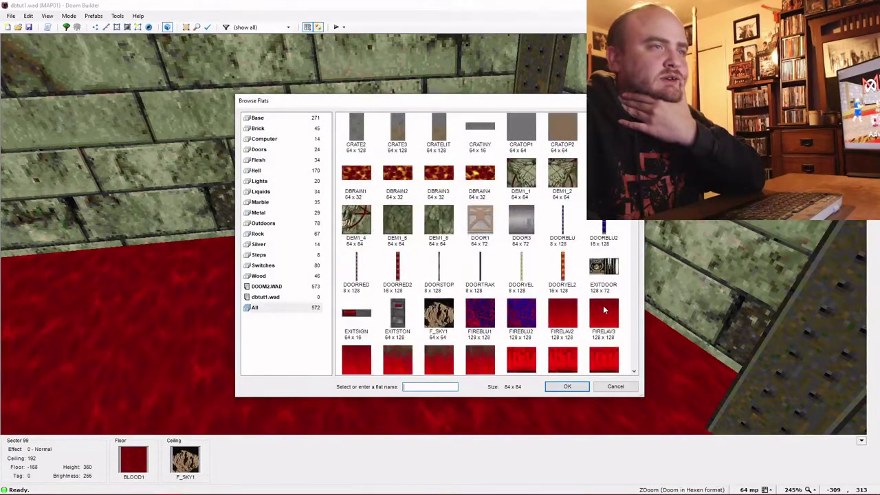
{"action": "scroll", "coordinate": [604, 311], "scroll_direction": "down", "scroll_amount": 9}
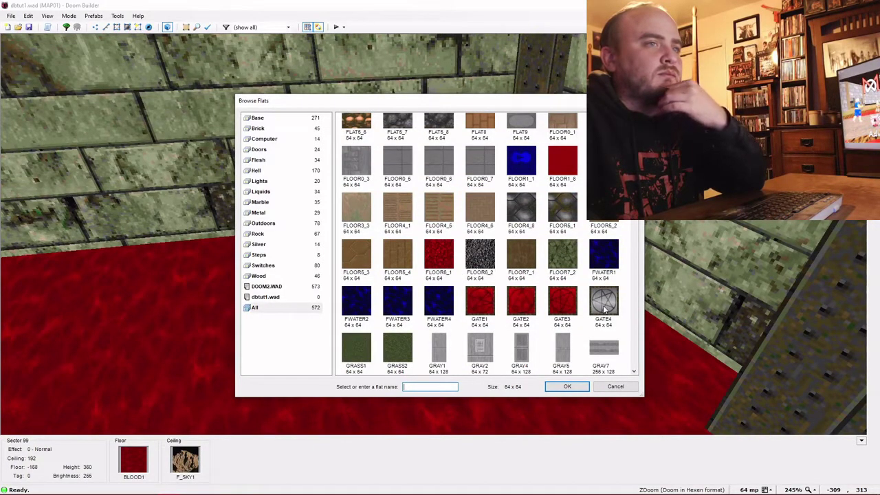
{"action": "double_click", "coordinate": [561, 300]}
{"action": "left_click", "coordinate": [463, 346]}
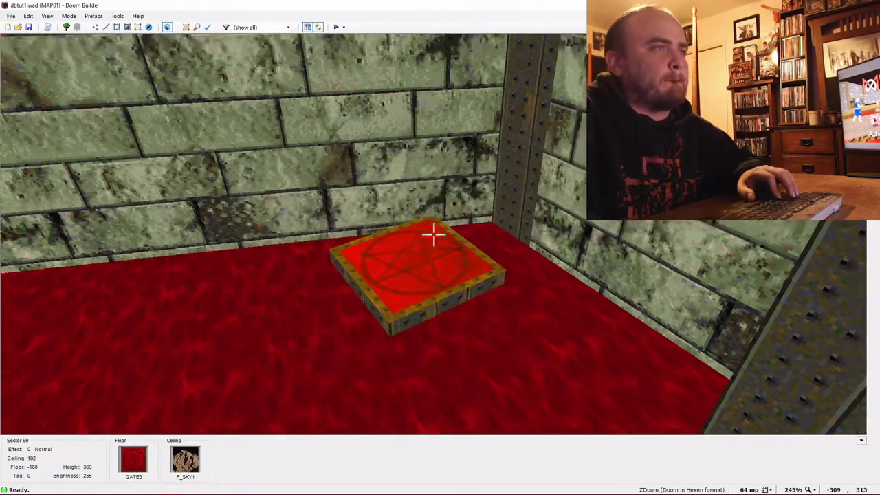
{"action": "key", "text": "s"}
{"action": "key", "text": "e"}
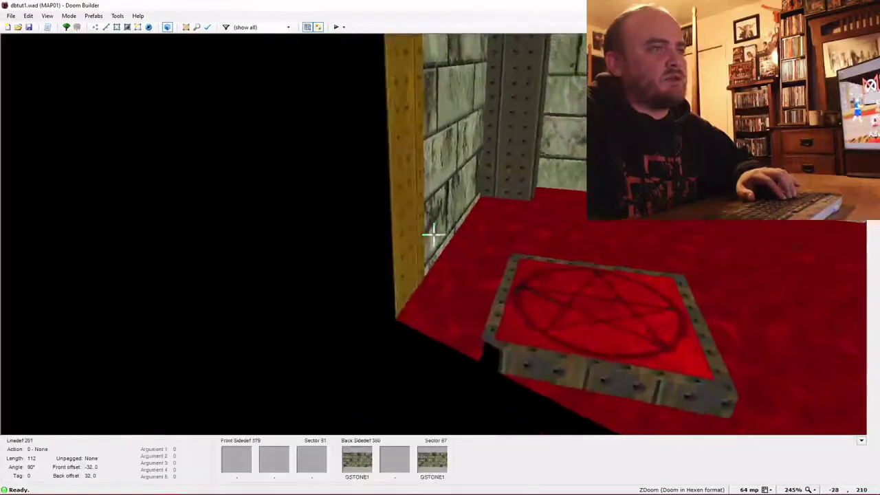
- Flip the linedefs around the pentagram pad so their front sides face outward into the surrounding blood sector
{"action": "key", "text": "f"}
{"action": "key", "text": "s"}
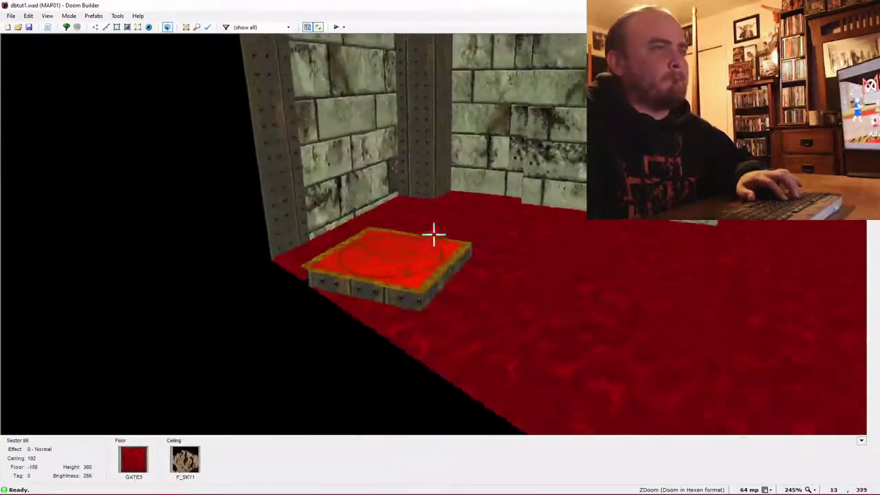
{"action": "key", "text": "w"}
{"action": "scroll", "coordinate": [298, 254], "scroll_direction": "down", "scroll_amount": 1}
{"action": "key", "text": "Right"}
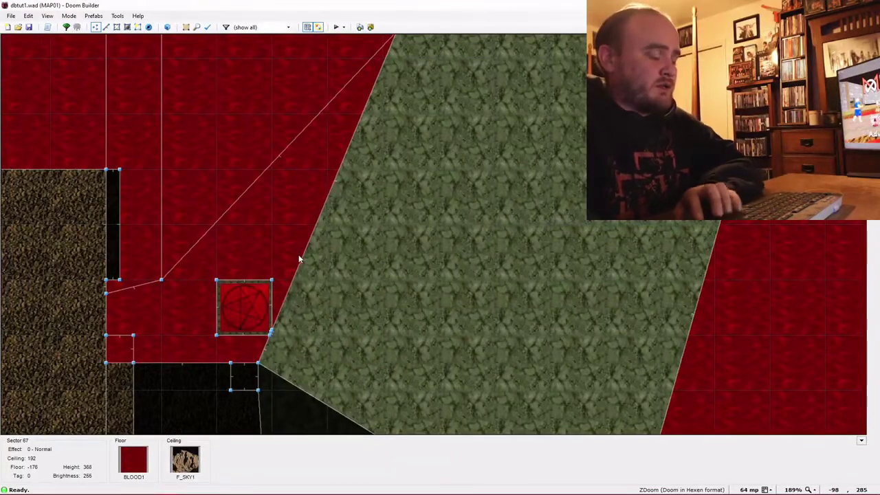
{"action": "scroll", "coordinate": [298, 254], "scroll_direction": "down", "scroll_amount": 2}
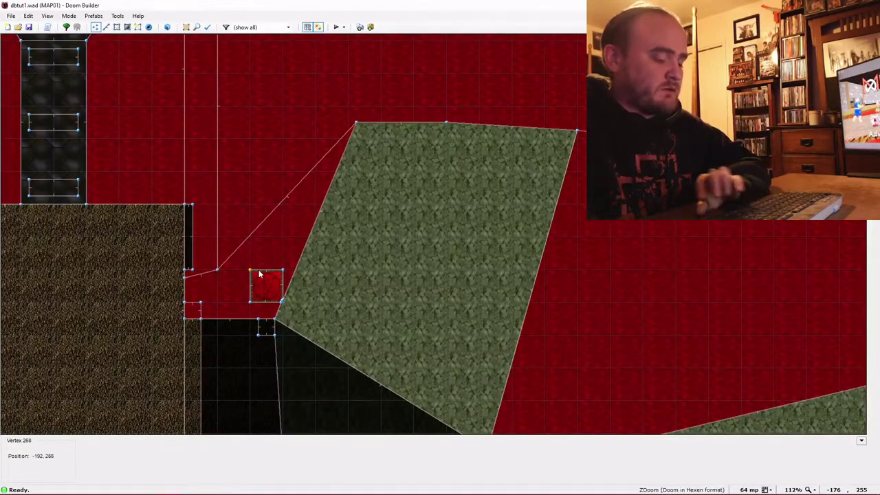
{"action": "key", "text": "l"}
{"action": "scroll", "coordinate": [260, 274], "scroll_direction": "up", "scroll_amount": 1}
{"action": "scroll", "coordinate": [260, 274], "scroll_direction": "up", "scroll_amount": 2}
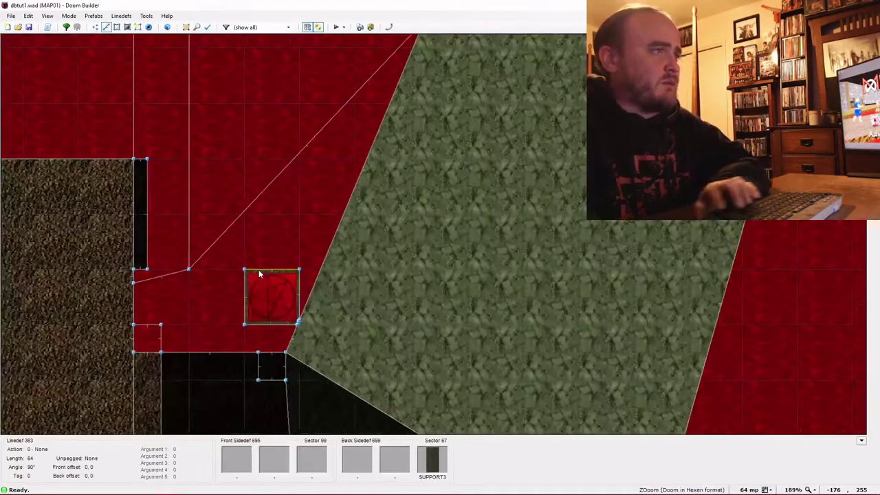
{"action": "key", "text": "f"}
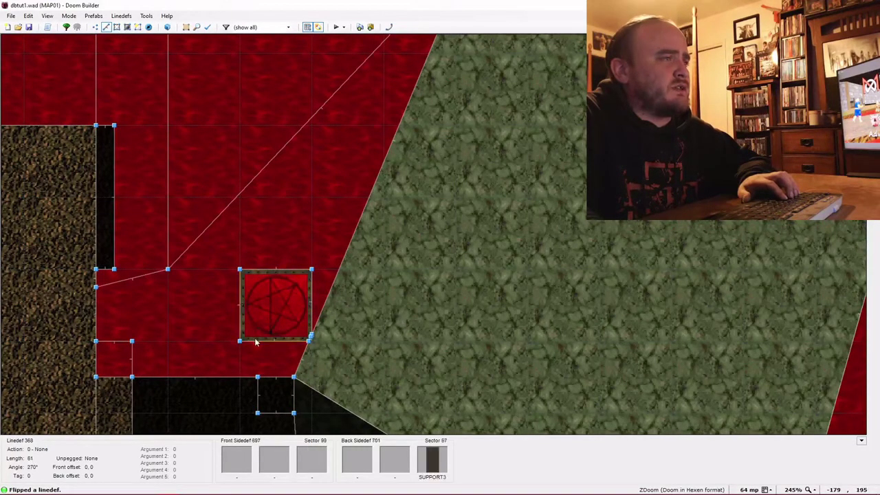
{"action": "key", "text": "f"}
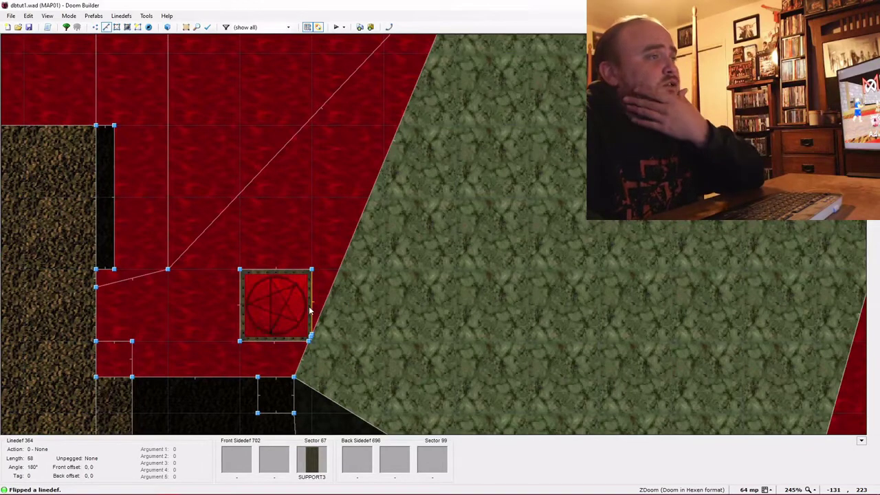
- Assign the Teleport action (70) to all four lines of the pentagram pad, triggered when the player walks over
{"action": "right_click", "coordinate": [276, 340]}
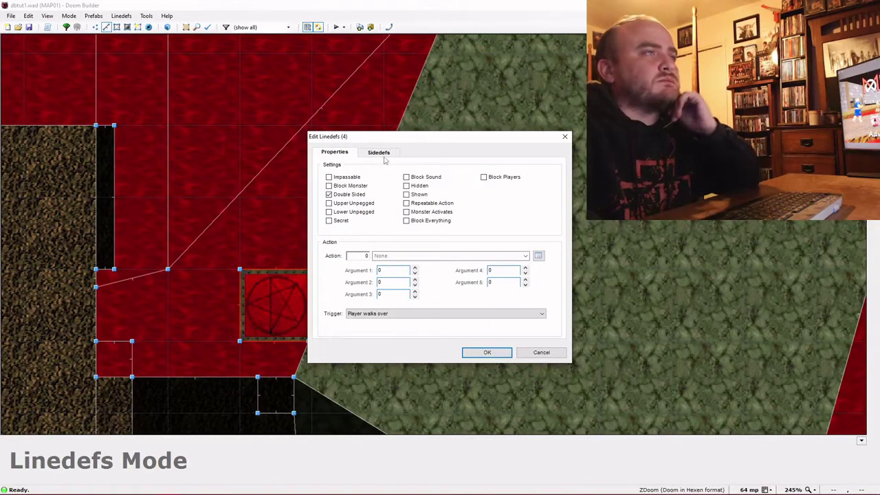
{"action": "left_click", "coordinate": [536, 257]}
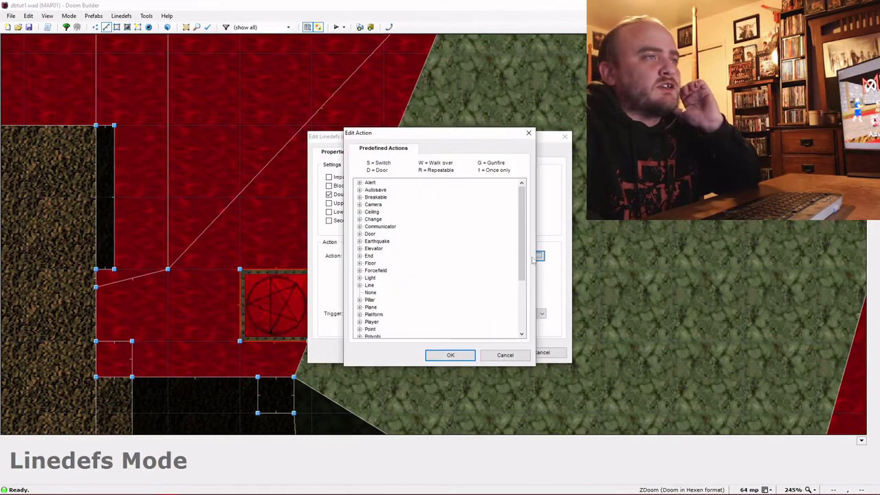
{"action": "scroll", "coordinate": [450, 271], "scroll_direction": "down", "scroll_amount": 4}
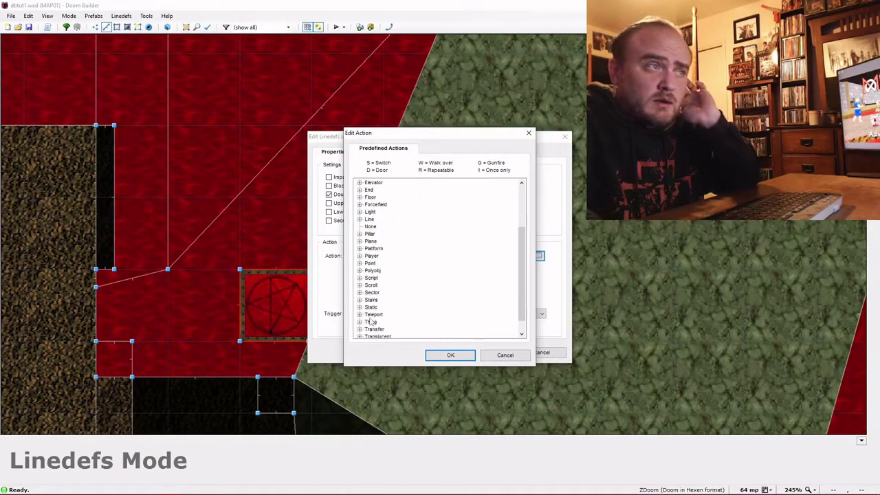
{"action": "left_click", "coordinate": [360, 315]}
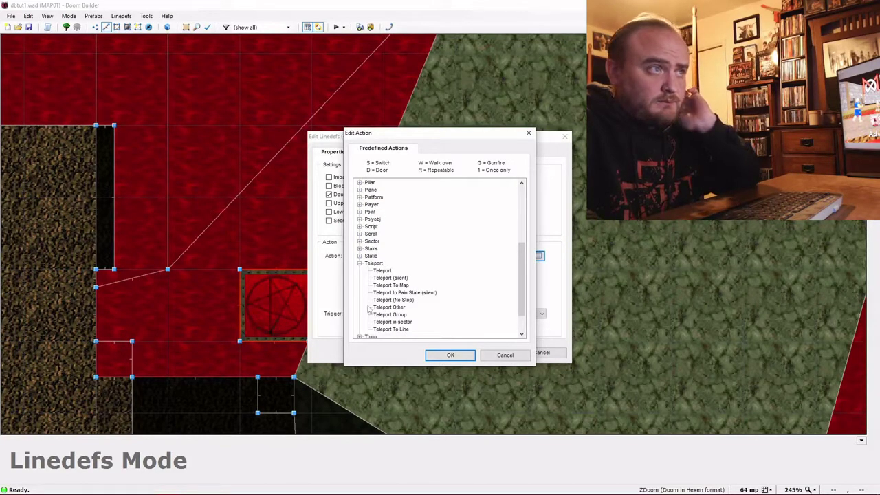
{"action": "double_click", "coordinate": [385, 270]}
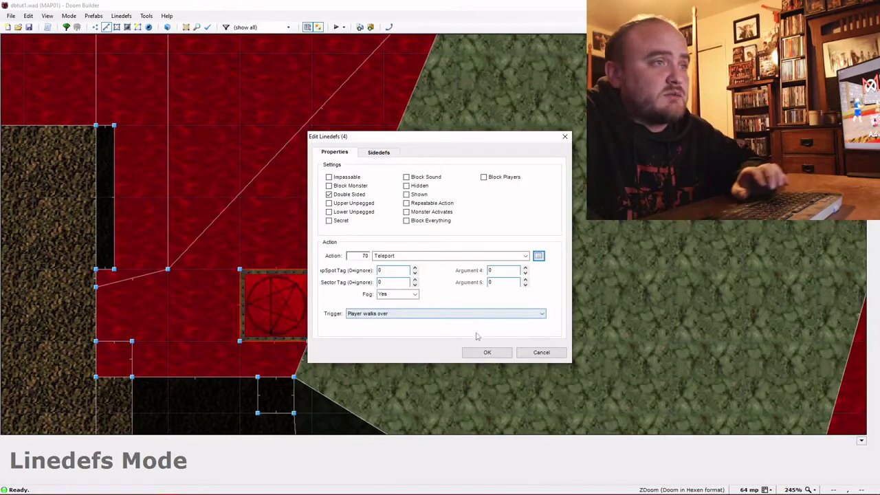
{"action": "left_click", "coordinate": [487, 353]}
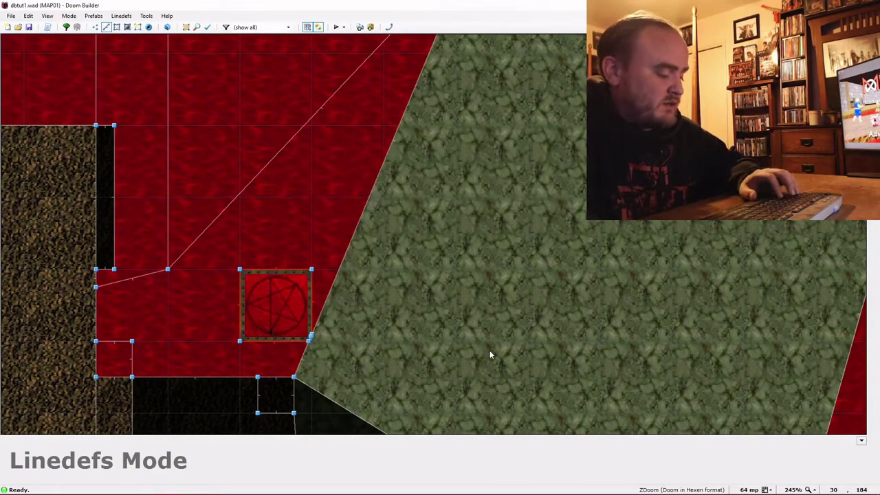
- Review the available trigger options for the teleport action on the pad's lower line
{"action": "right_click", "coordinate": [275, 338]}
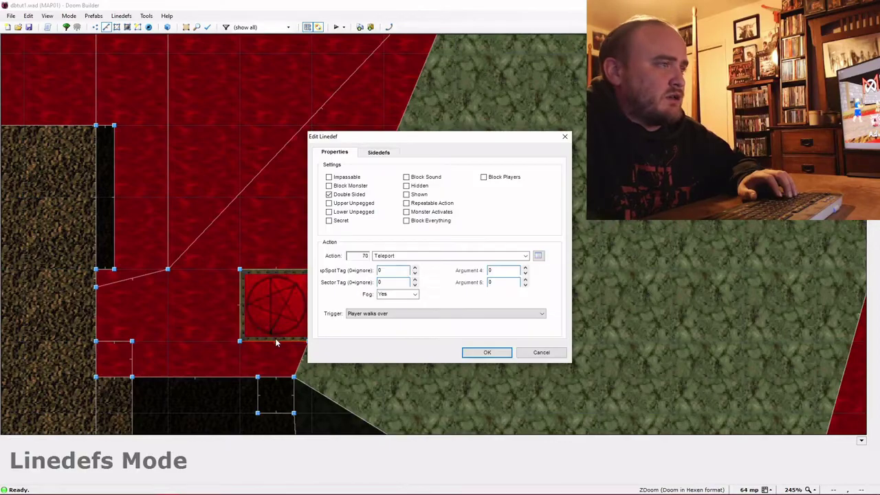
{"action": "left_click", "coordinate": [406, 316]}
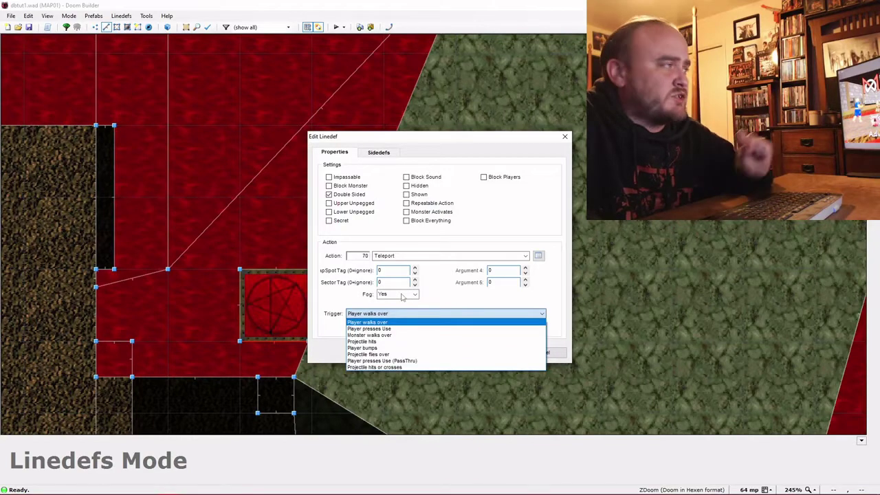
{"action": "left_click", "coordinate": [428, 297]}
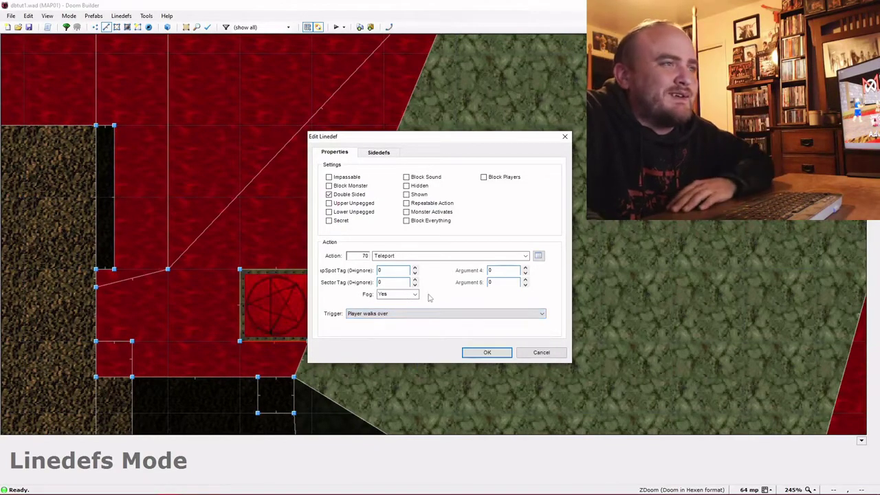
{"action": "left_click", "coordinate": [467, 351]}
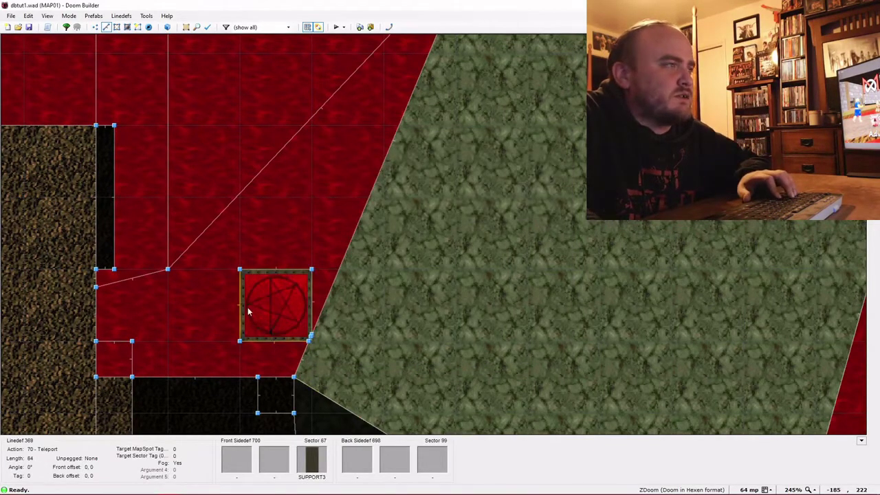
- Insert a ZDoom Map Spot thing near the outer edge of the green walkway's wide far-east section
{"action": "scroll", "coordinate": [364, 308], "scroll_direction": "down", "scroll_amount": 10}
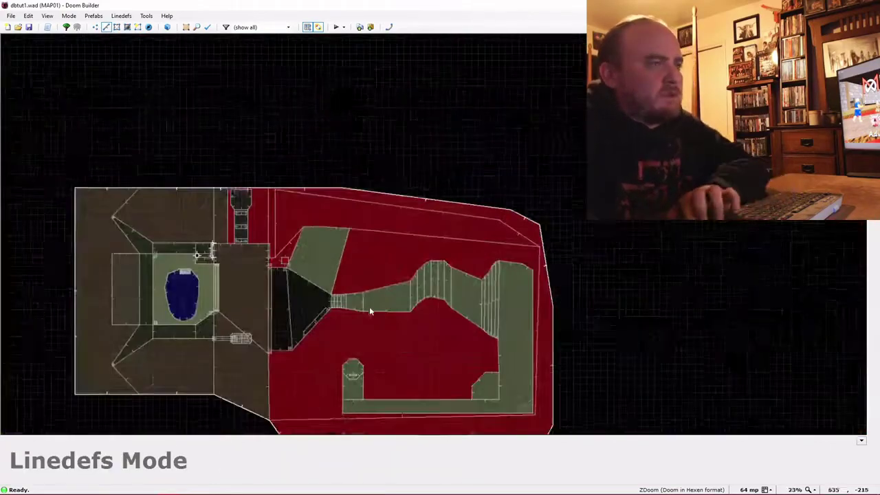
{"action": "scroll", "coordinate": [369, 306], "scroll_direction": "up", "scroll_amount": 4}
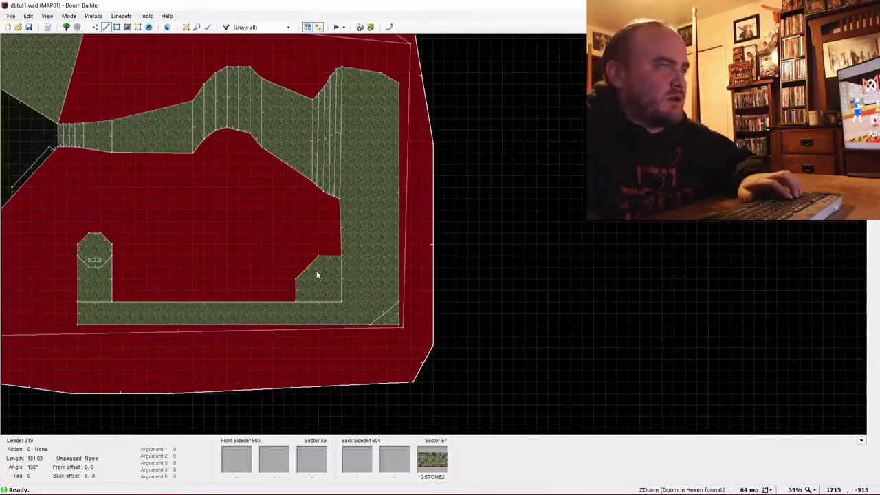
{"action": "key", "text": "t"}
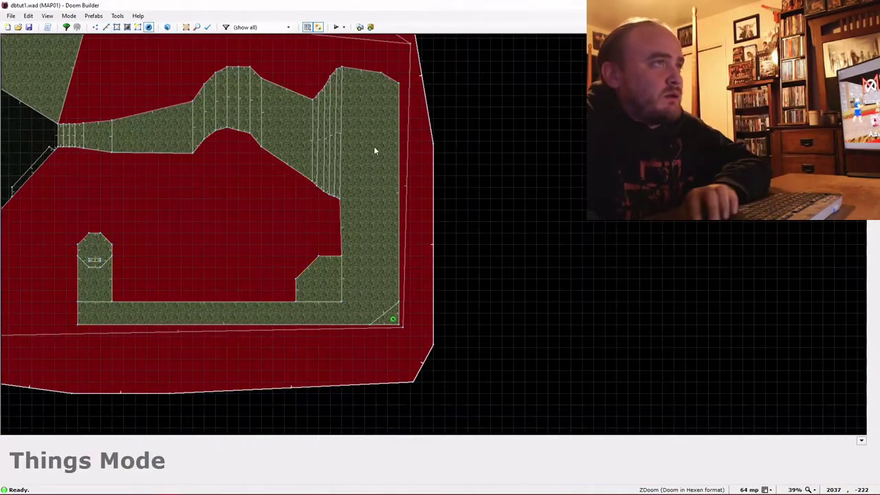
{"action": "key", "text": "Up"}
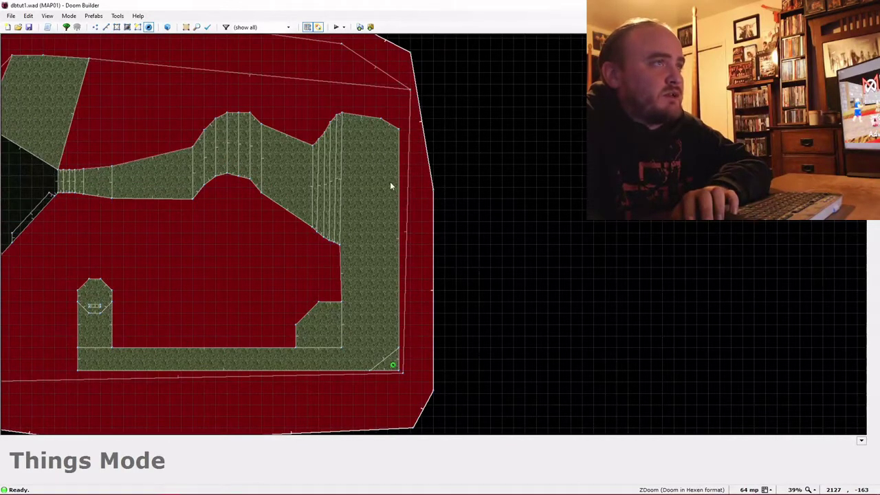
{"action": "right_click", "coordinate": [393, 181]}
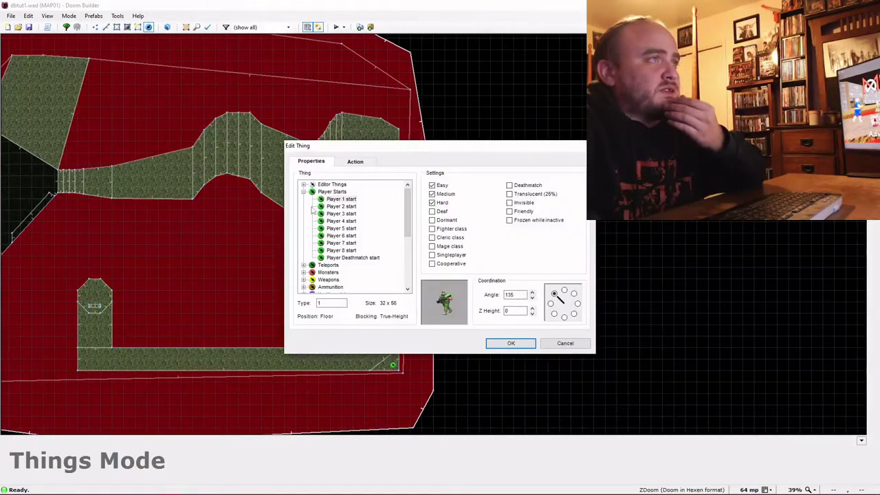
{"action": "left_click", "coordinate": [304, 184]}
{"action": "left_click", "coordinate": [303, 184]}
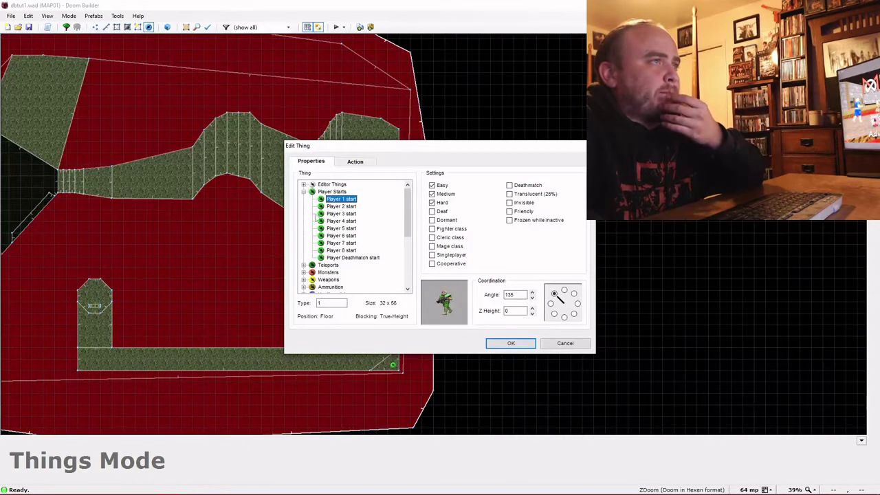
{"action": "scroll", "coordinate": [314, 220], "scroll_direction": "down", "scroll_amount": 4}
{"action": "scroll", "coordinate": [307, 251], "scroll_direction": "down", "scroll_amount": 1}
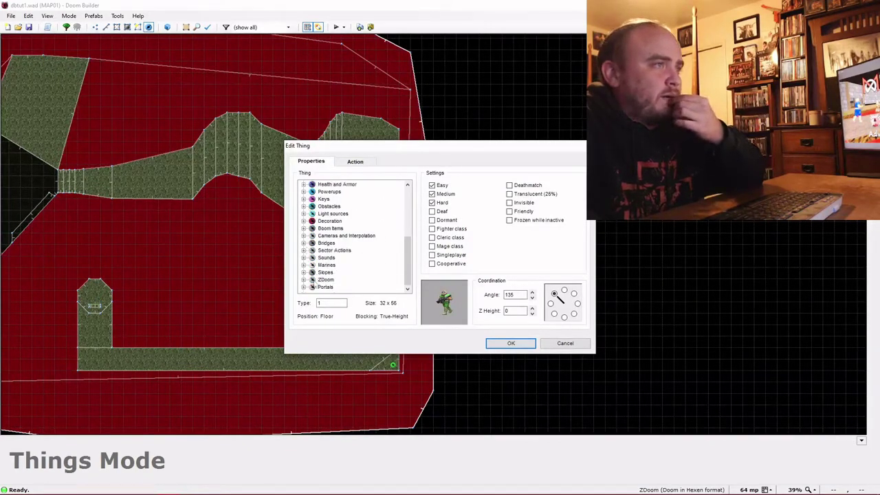
{"action": "left_click", "coordinate": [304, 280]}
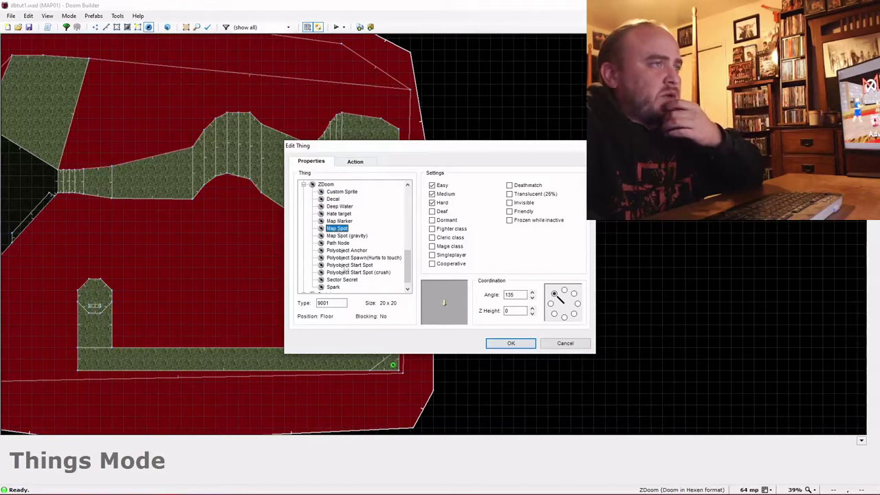
- Give the Map Spot the new tag 3 and set its angle to 180
{"action": "left_click", "coordinate": [355, 162]}
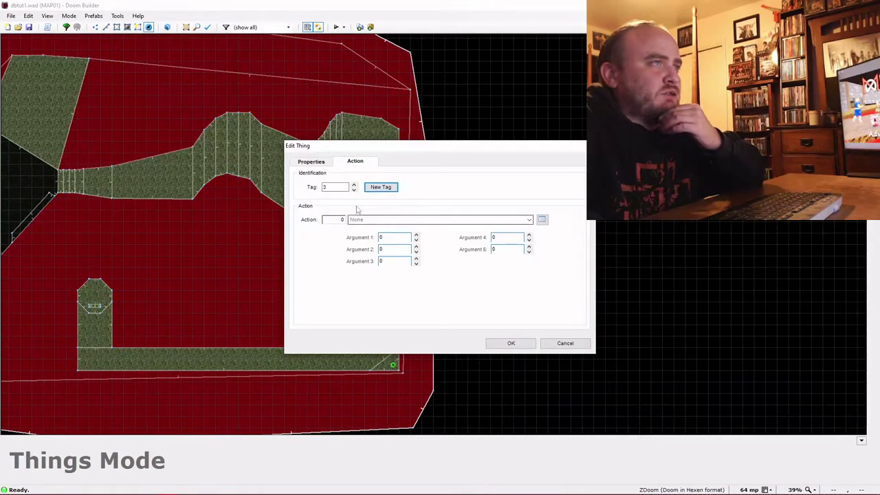
{"action": "left_click", "coordinate": [509, 343]}
{"action": "key", "text": "Up"}
{"action": "scroll", "coordinate": [402, 227], "scroll_direction": "up", "scroll_amount": 4}
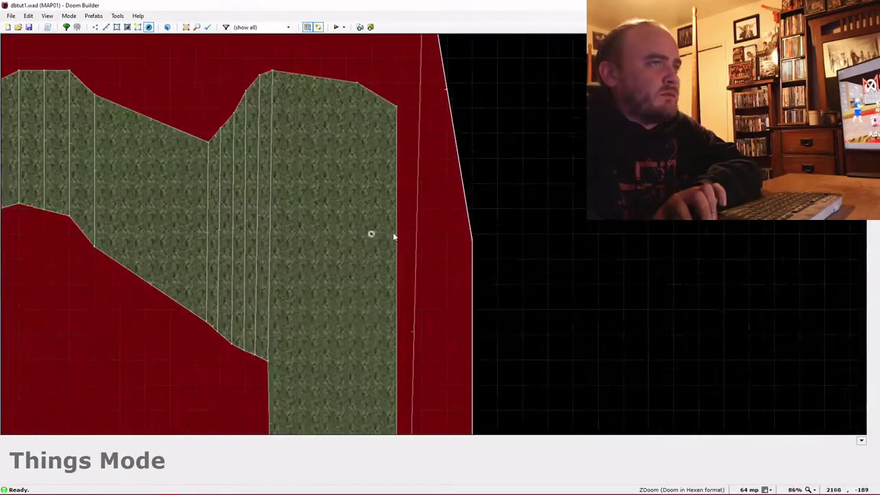
{"action": "right_click", "coordinate": [373, 238]}
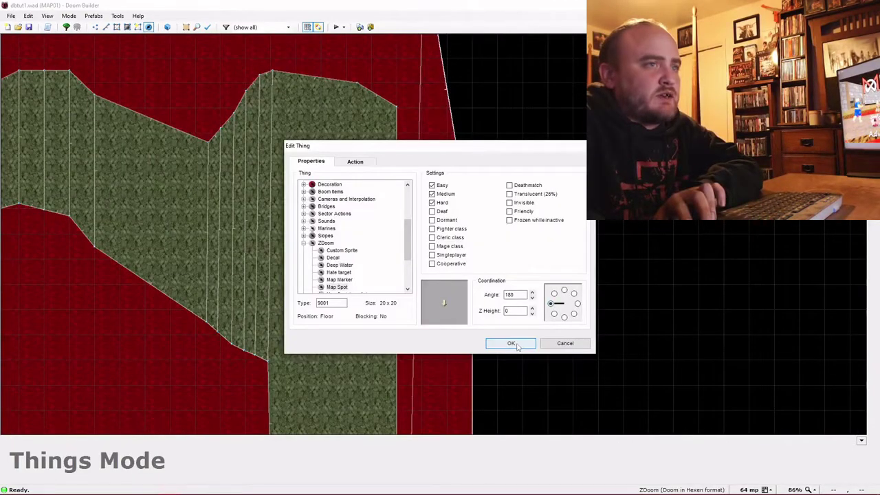
{"action": "left_click", "coordinate": [511, 342]}
- Set the target MapSpot tag to 3 in the Teleport action of the pentagram pad's four lines
{"action": "scroll", "coordinate": [230, 253], "scroll_direction": "down", "scroll_amount": 3}
{"action": "key", "text": "Left"}
{"action": "key", "text": "Left"}
{"action": "key", "text": "Left"}
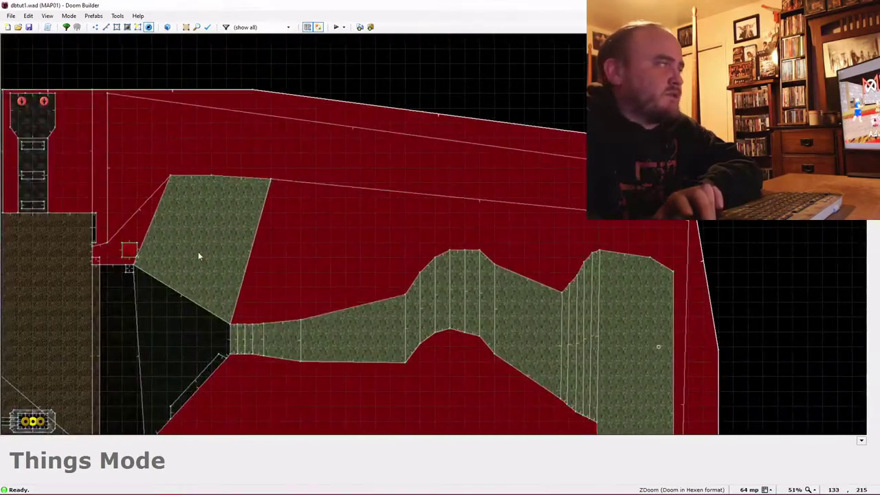
{"action": "scroll", "coordinate": [198, 256], "scroll_direction": "up", "scroll_amount": 4}
{"action": "scroll", "coordinate": [270, 288], "scroll_direction": "up", "scroll_amount": 3}
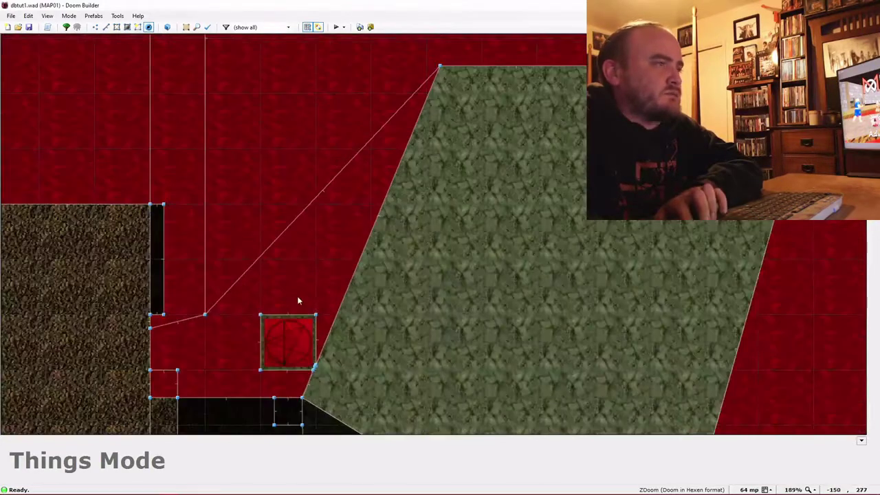
{"action": "key", "text": "l"}
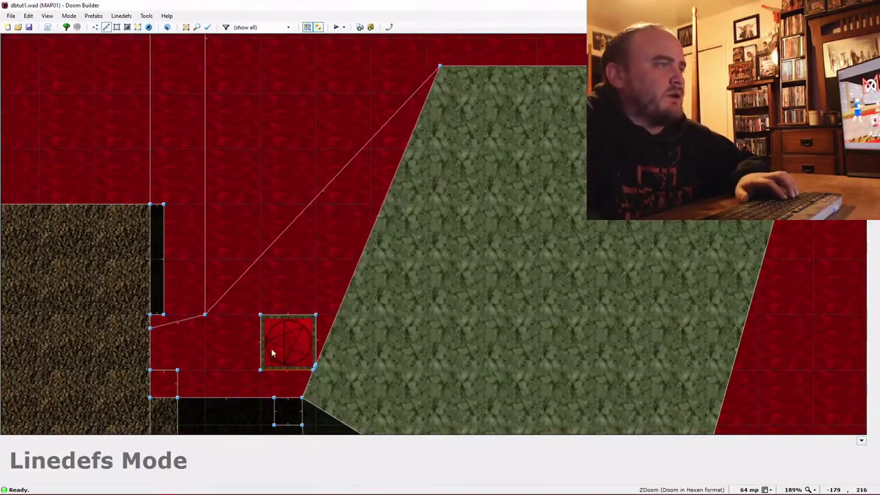
{"action": "right_click", "coordinate": [317, 345]}
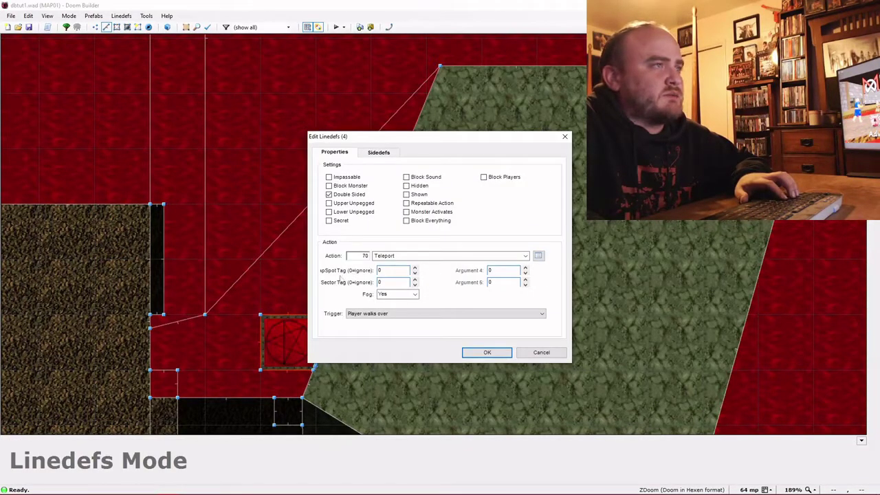
{"action": "double_click", "coordinate": [382, 271]}
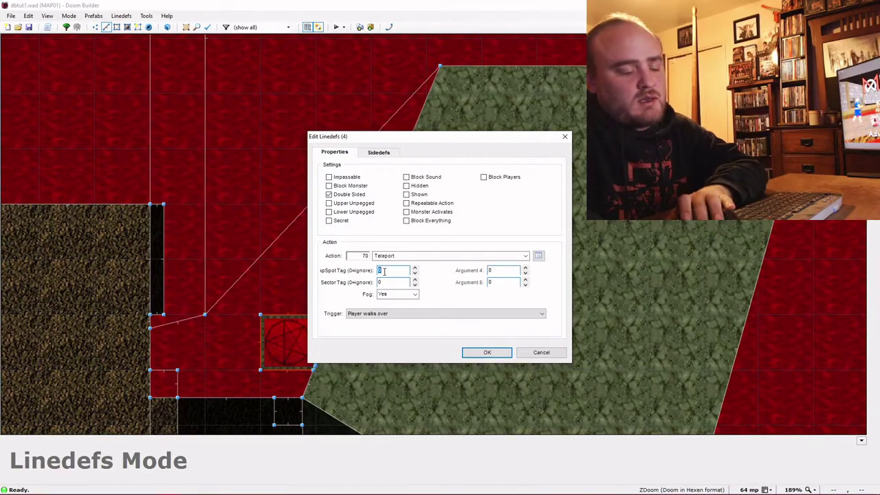
{"action": "type", "text": "3"}
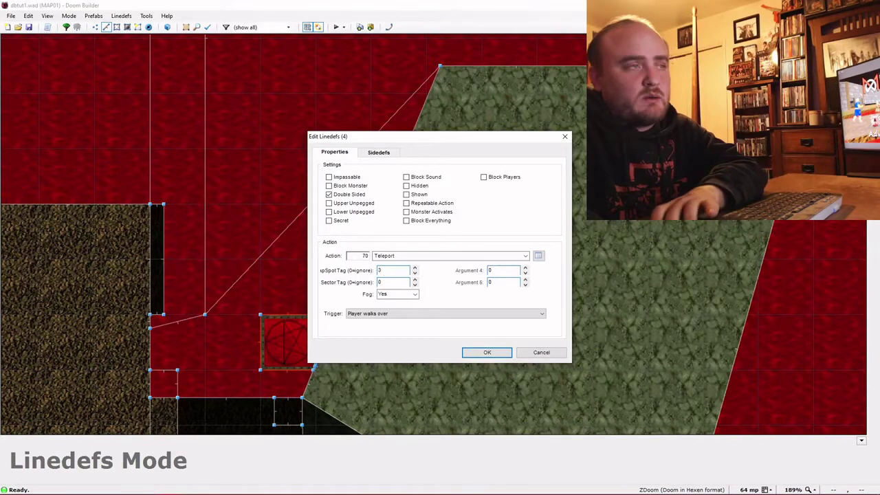
{"action": "left_click", "coordinate": [482, 354]}
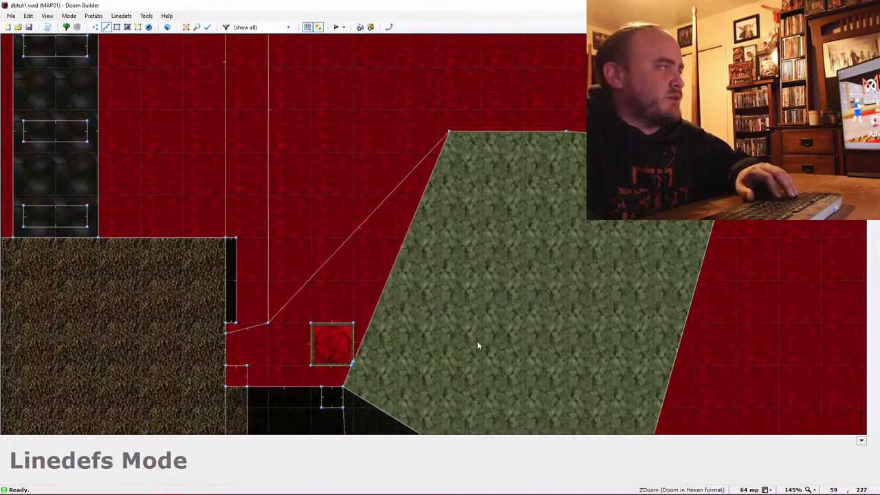
{"action": "scroll", "coordinate": [477, 341], "scroll_direction": "down", "scroll_amount": 5}
{"action": "key", "text": "Down"}
{"action": "key", "text": "Right"}
{"action": "key", "text": "Right"}
{"action": "key", "text": "Right"}
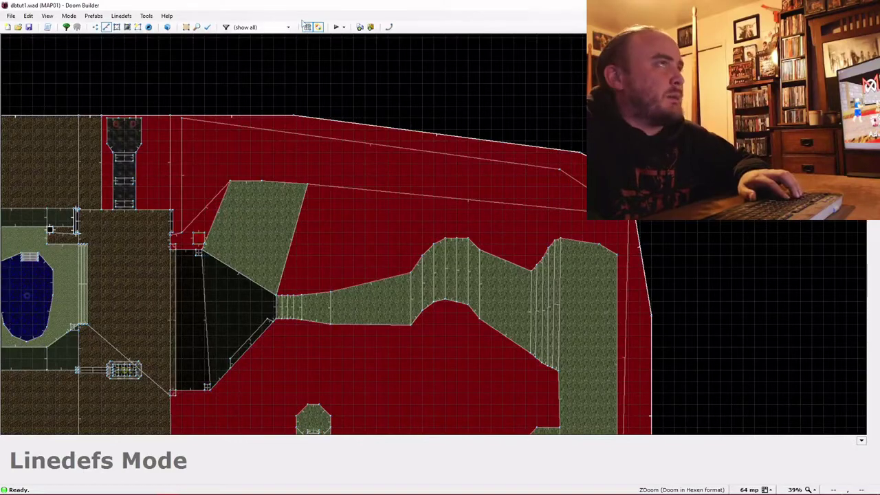
- Test the map in-game by walking through the blood pool onto the pentagram pad, and quit the game
{"action": "left_click", "coordinate": [335, 28]}
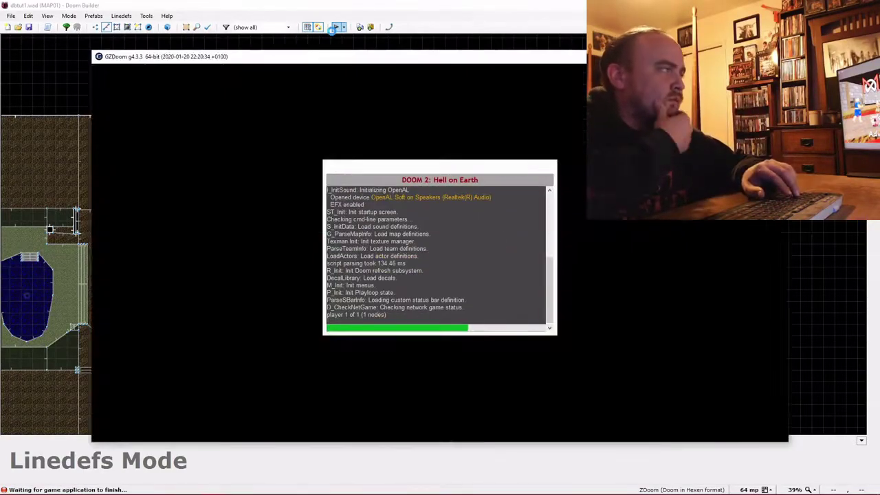
{"action": "key", "text": "w"}
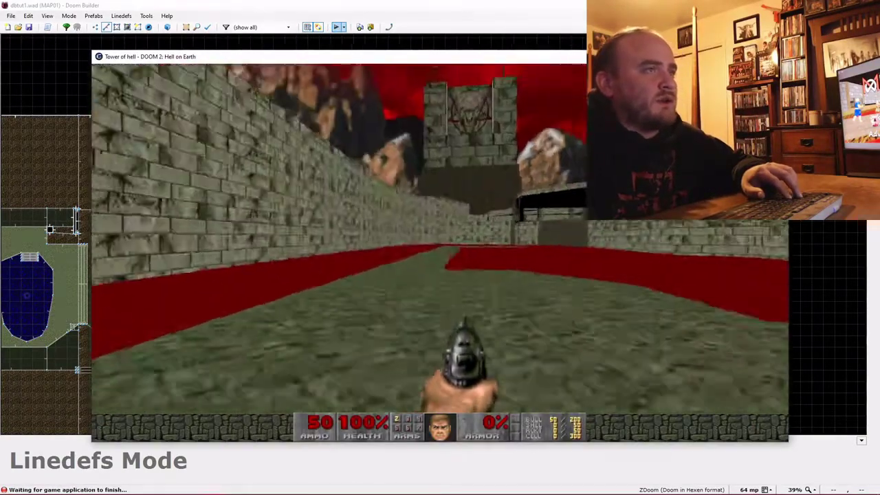
{"action": "key", "text": "w"}
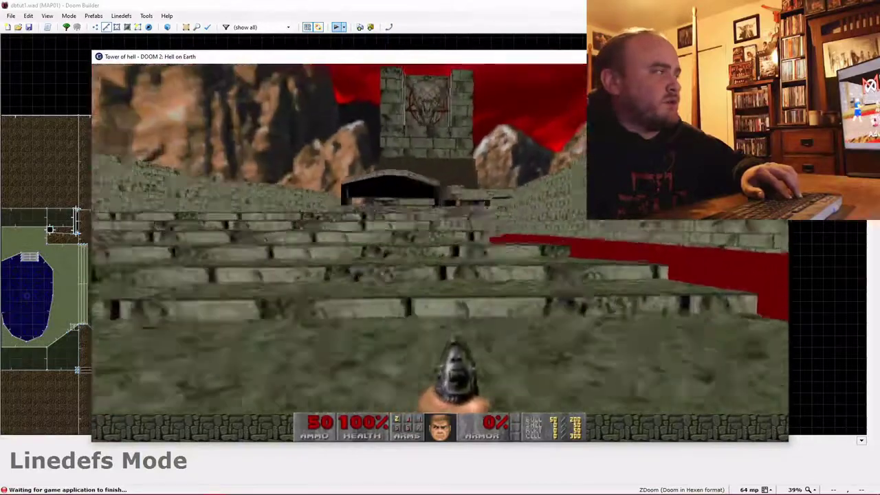
{"action": "key", "text": "w"}
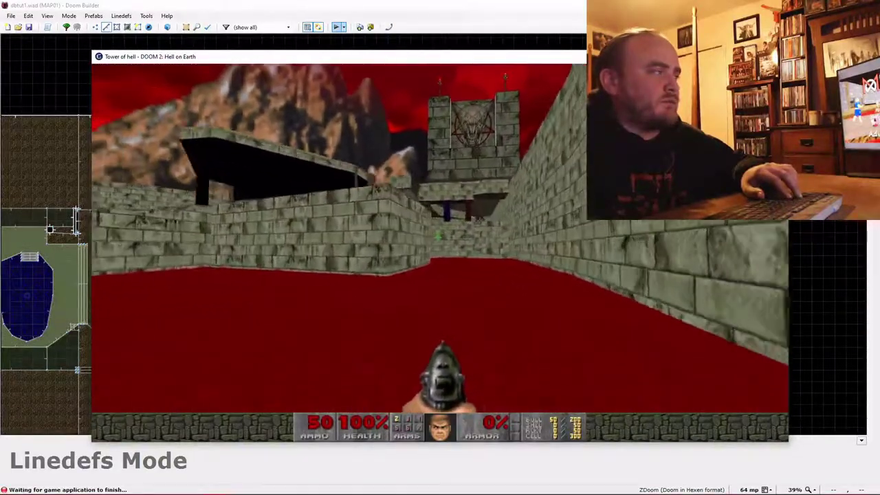
{"action": "key", "text": "w"}
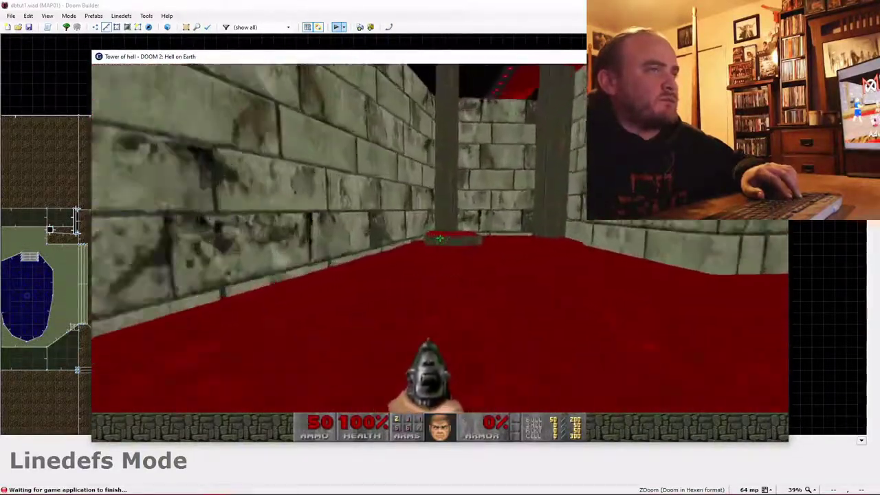
{"action": "key", "text": "w"}
{"action": "key", "text": "s"}
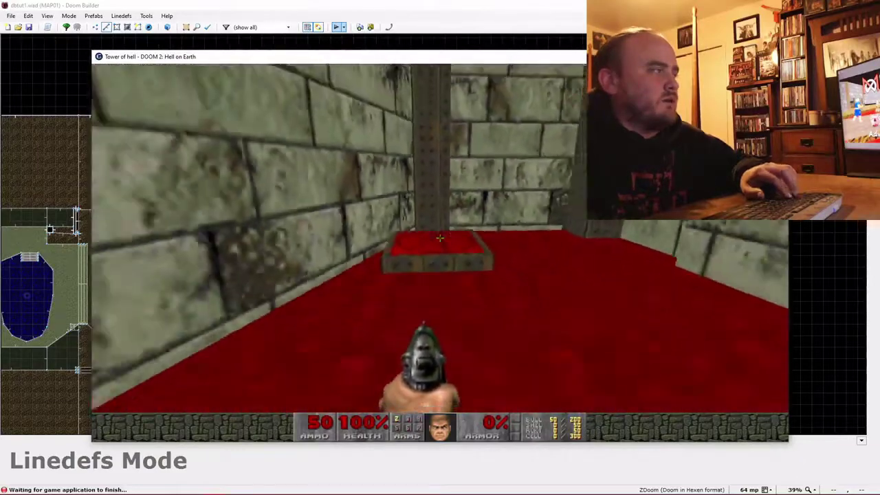
{"action": "key", "text": "w"}
{"action": "key", "text": "w"}
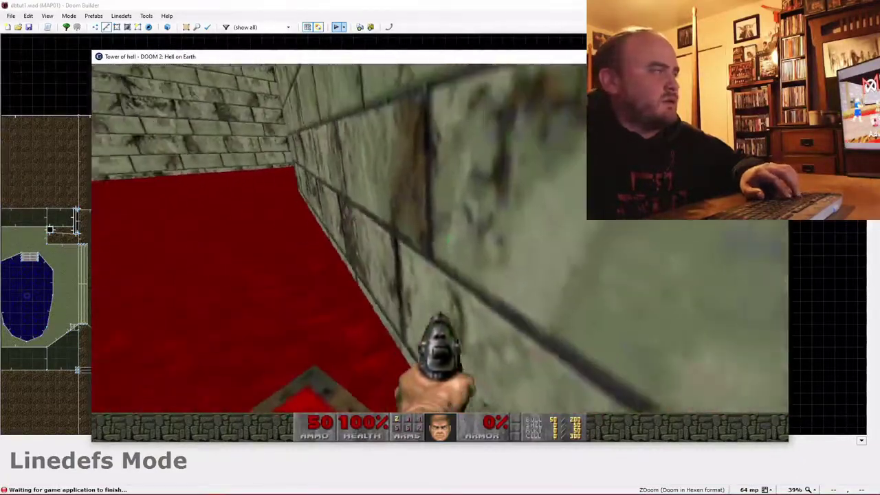
{"action": "key", "text": "Escape"}
{"action": "key", "text": "Up"}
{"action": "key", "text": "Return"}
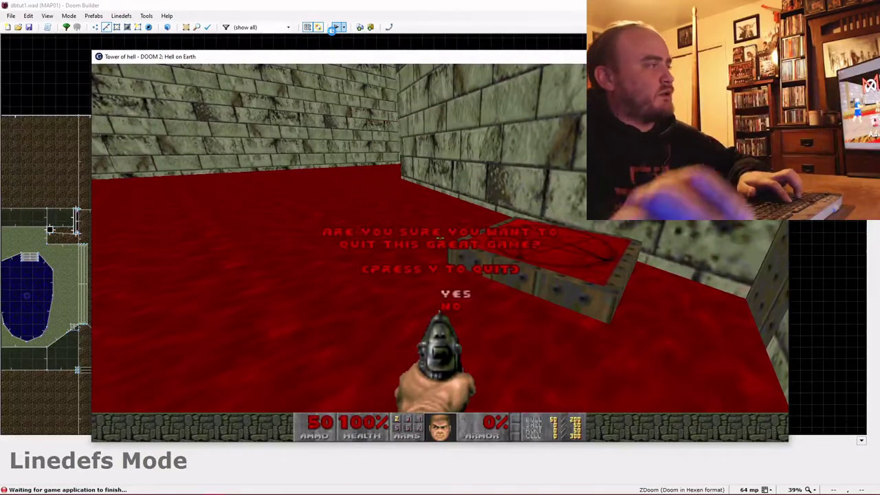
{"action": "key", "text": "y"}
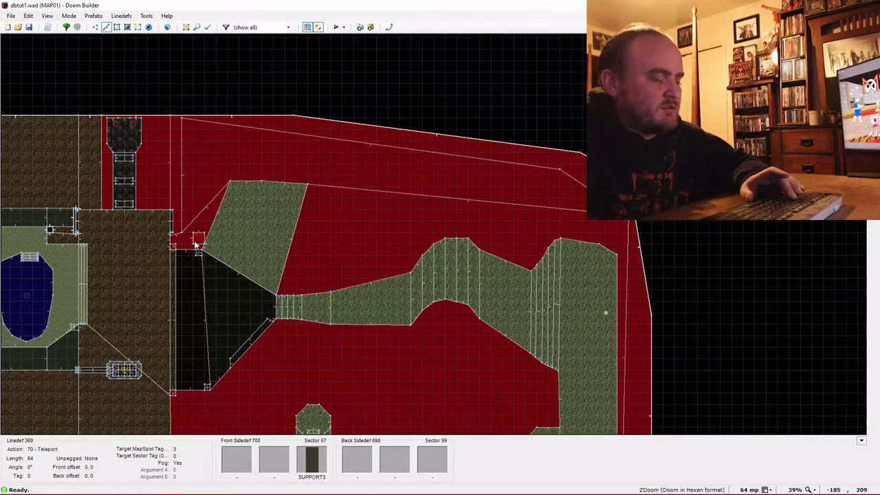
- Check the Map Spot's tag and set the Teleport trigger of the pentagram pad's four lines to Player walks over
{"action": "key", "text": "t"}
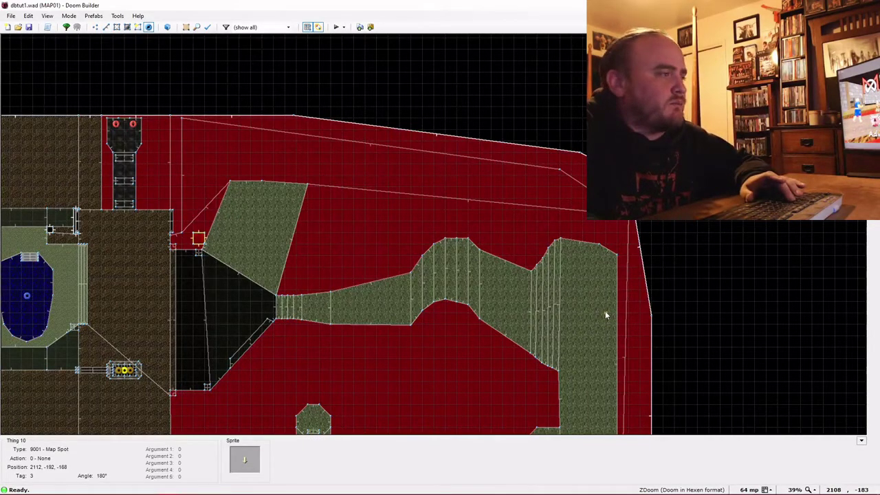
{"action": "key", "text": "t"}
{"action": "key", "text": "l"}
{"action": "scroll", "coordinate": [192, 268], "scroll_direction": "up", "scroll_amount": 3}
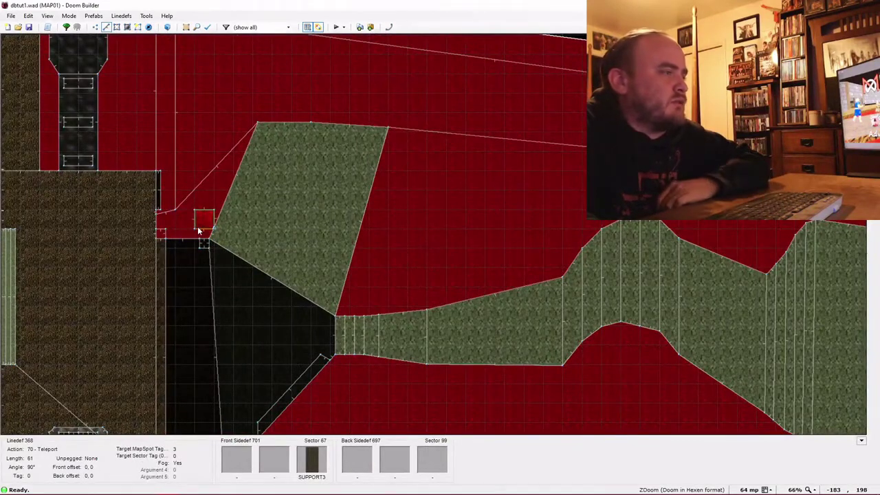
{"action": "scroll", "coordinate": [196, 228], "scroll_direction": "up", "scroll_amount": 1}
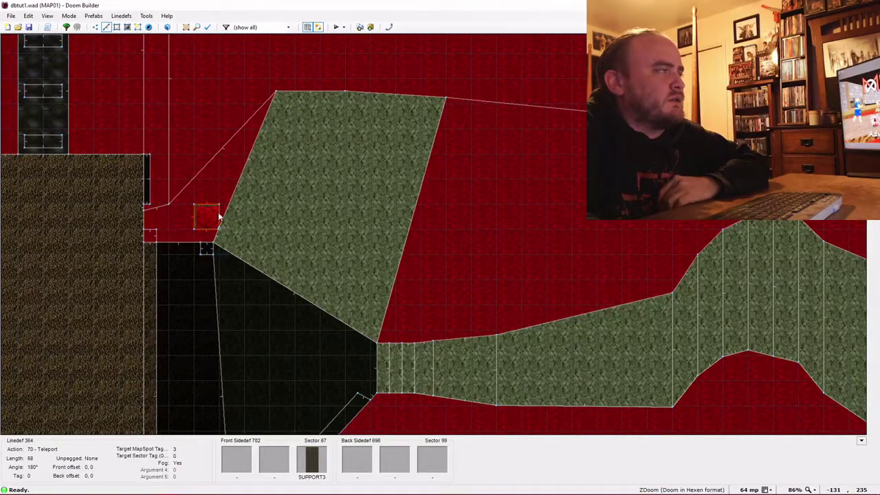
{"action": "right_click", "coordinate": [218, 211]}
{"action": "left_click", "coordinate": [475, 313]}
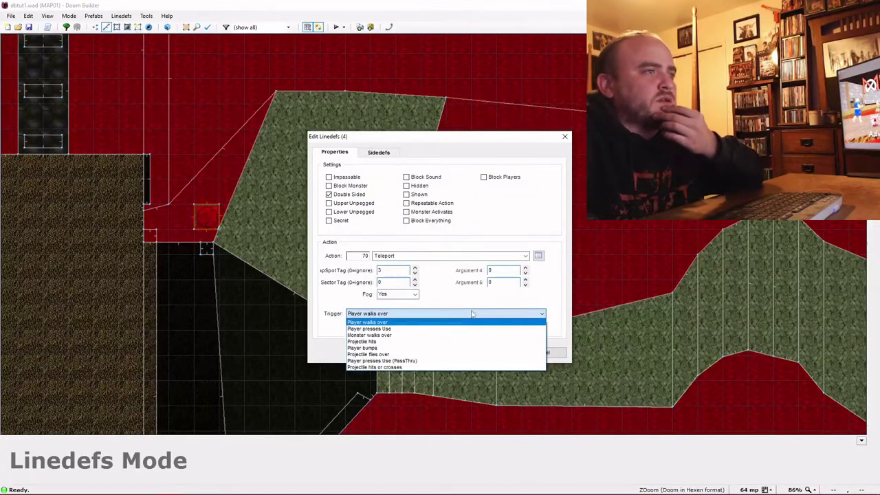
{"action": "left_click", "coordinate": [426, 323]}
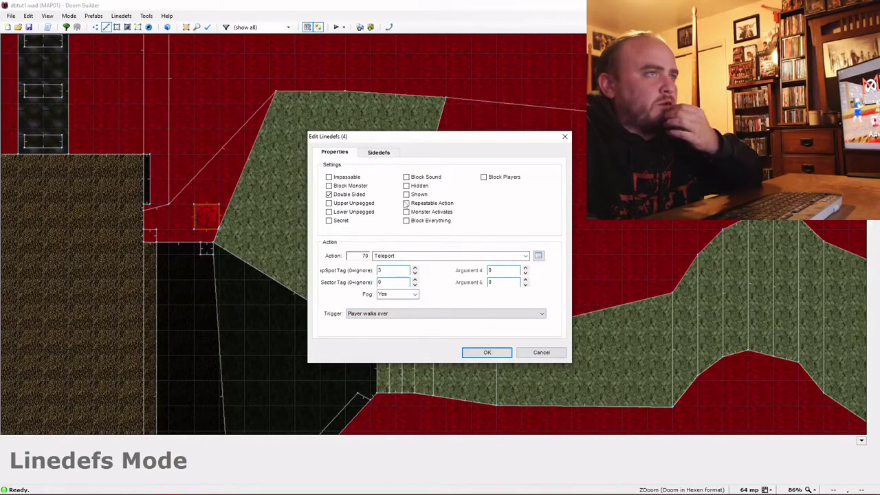
{"action": "left_click", "coordinate": [480, 349]}
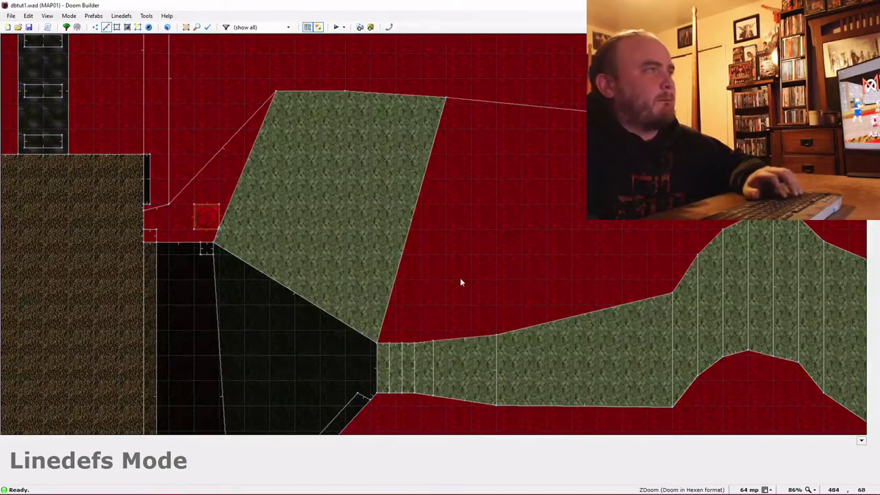
- Run the map again, walk from the green walkway onto the teleporter pad, and quit the game
{"action": "key", "text": "F9"}
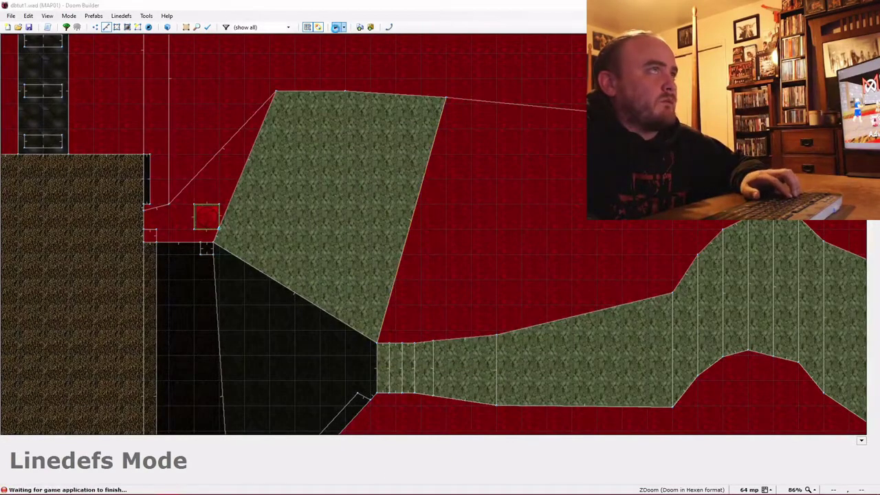
{"action": "key", "text": "Up"}
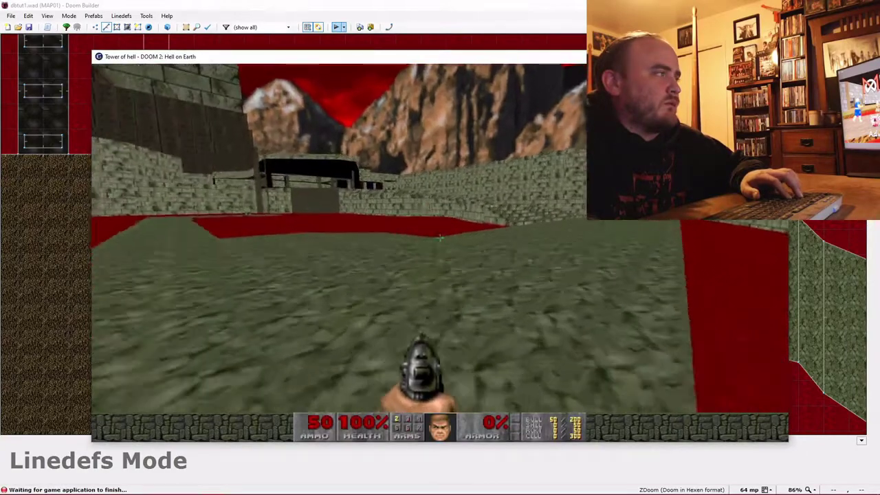
{"action": "key", "text": "Up"}
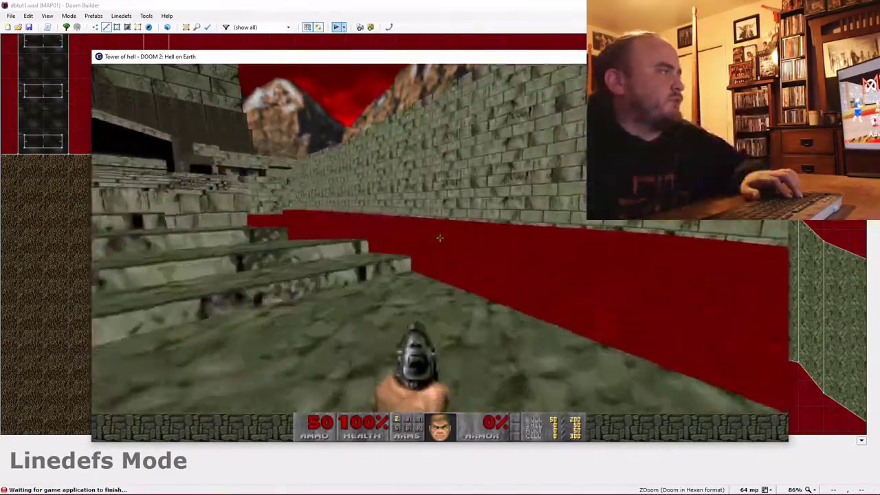
{"action": "key", "text": "Up"}
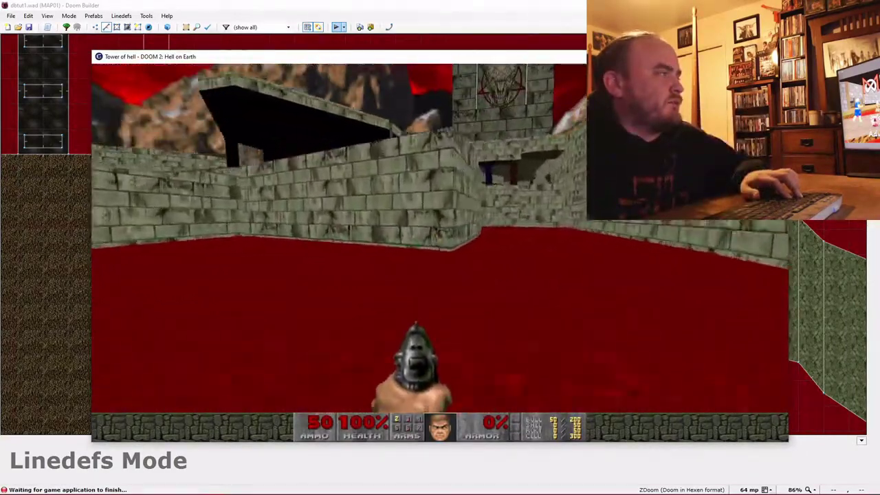
{"action": "key", "text": "Up"}
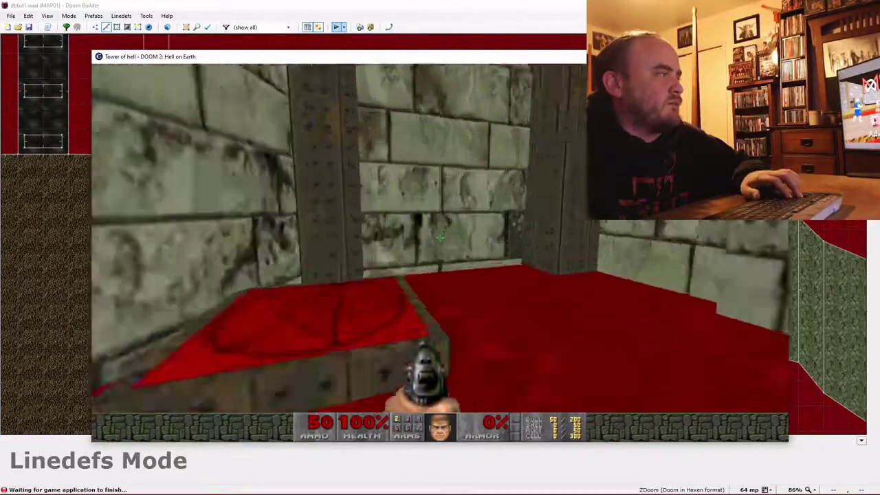
{"action": "key", "text": "Escape"}
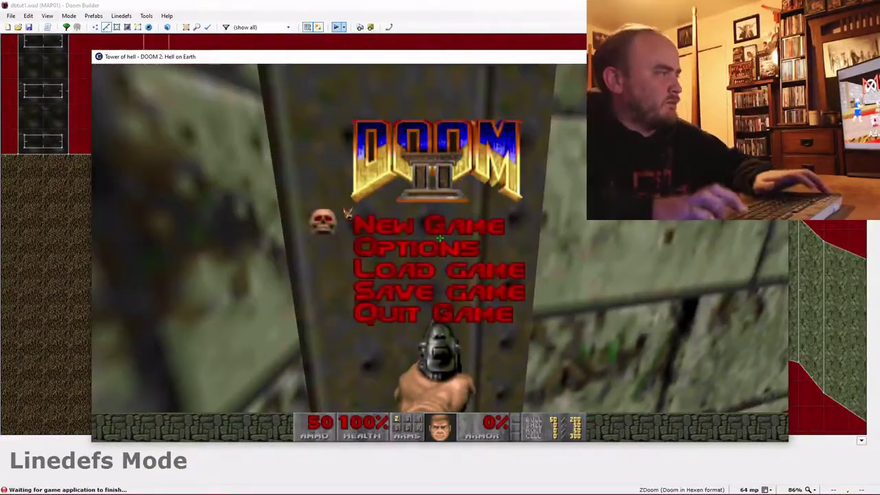
{"action": "key", "text": "Up"}
{"action": "key", "text": "Return"}
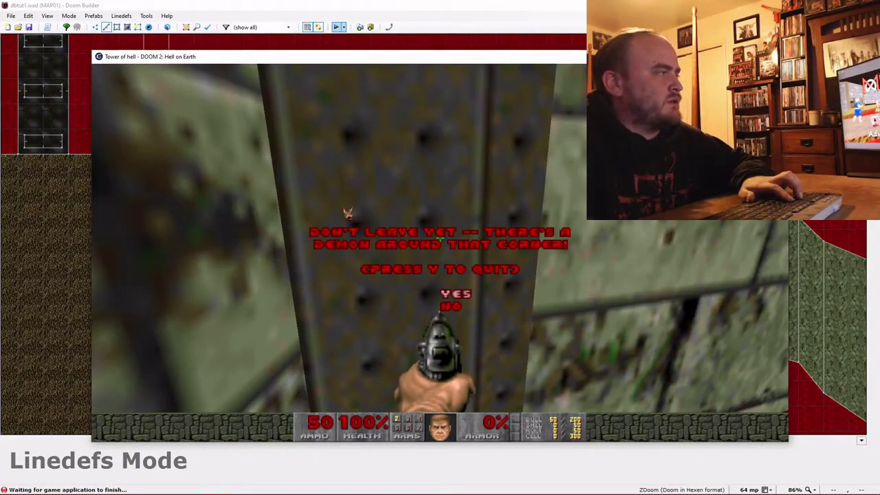
{"action": "key", "text": "y"}
- Enable the Singleplayer setting on the Map Spot in the green walkway's far-east section
{"action": "key", "text": "t"}
{"action": "key", "text": "l"}
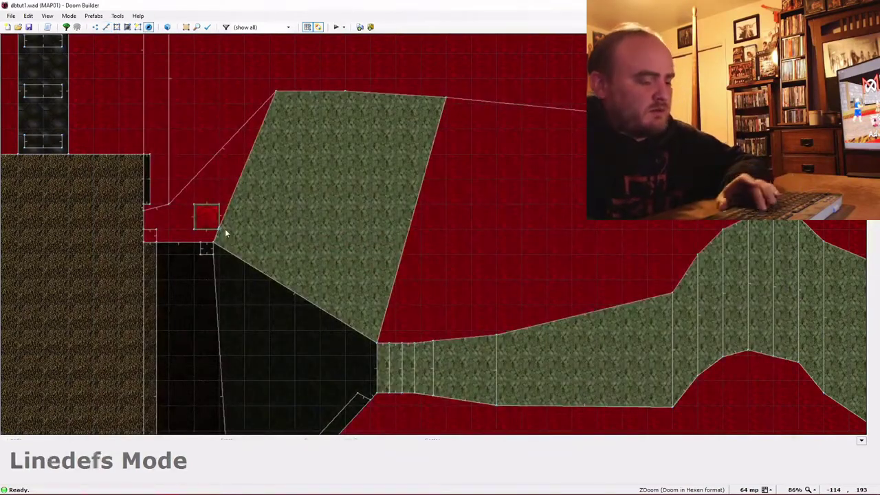
{"action": "key", "text": "Right"}
{"action": "key", "text": "Right"}
{"action": "key", "text": "Right"}
{"action": "key", "text": "Down"}
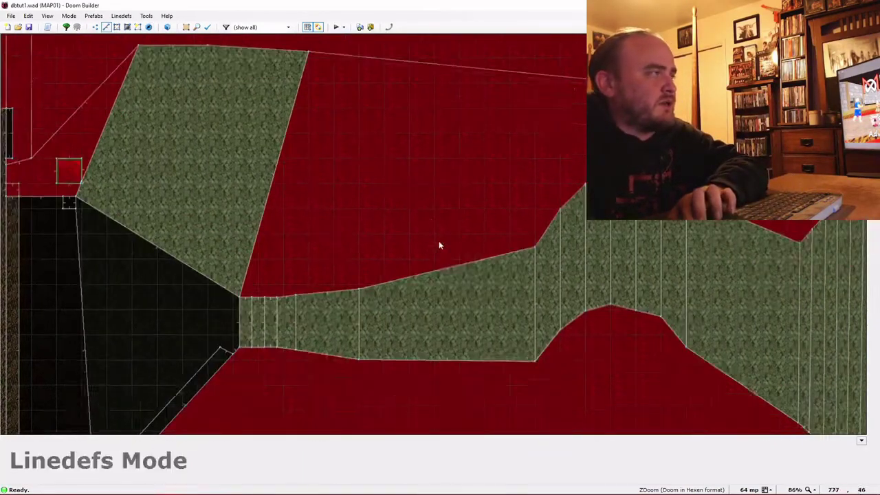
{"action": "key", "text": "Down"}
{"action": "key", "text": "Right"}
{"action": "scroll", "coordinate": [439, 241], "scroll_direction": "down", "scroll_amount": 1}
{"action": "key", "text": "Right"}
{"action": "key", "text": "Right"}
{"action": "key", "text": "Right"}
{"action": "key", "text": "Right"}
{"action": "key", "text": "Right"}
{"action": "key", "text": "Right"}
{"action": "key", "text": "Right"}
{"action": "key", "text": "t"}
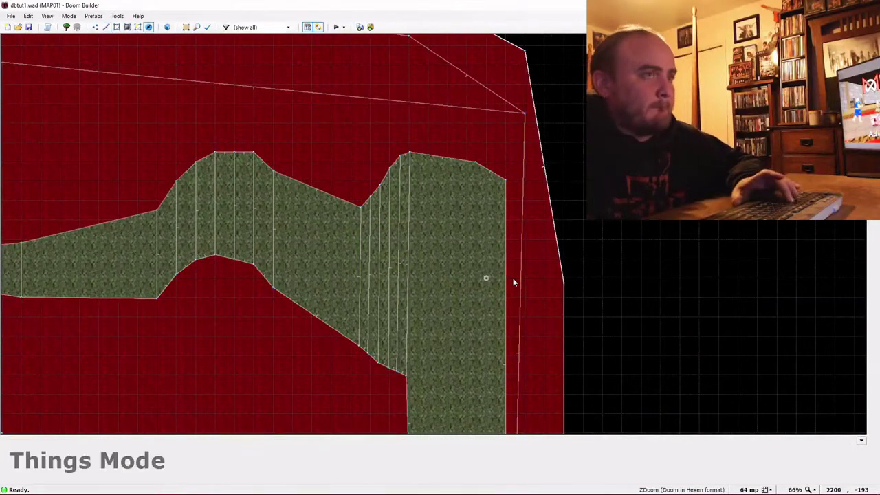
{"action": "right_click", "coordinate": [487, 278]}
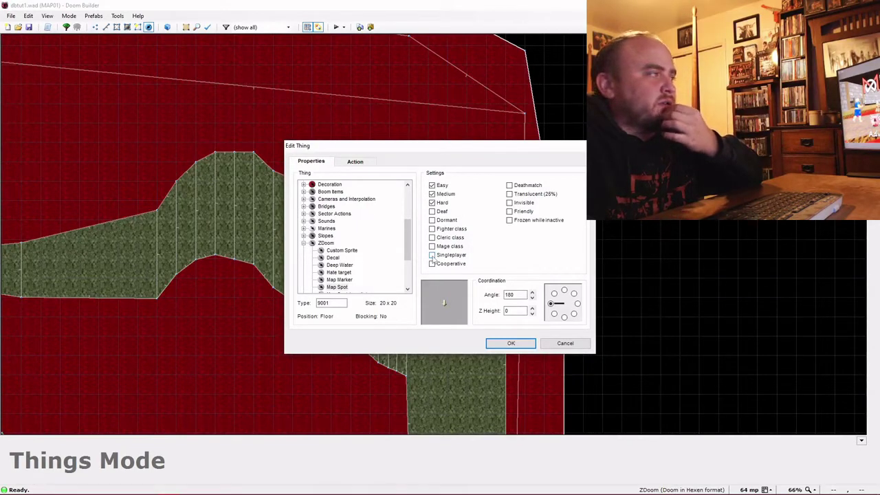
{"action": "left_click", "coordinate": [509, 342]}
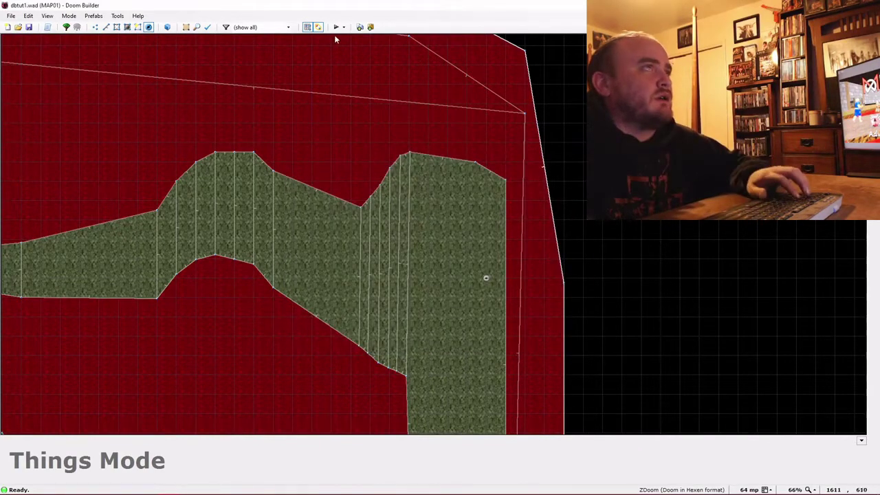
- Playtest the teleporter by walking through the blood pool onto the pad, look around the arrival area, and quit the game
{"action": "left_click", "coordinate": [335, 27]}
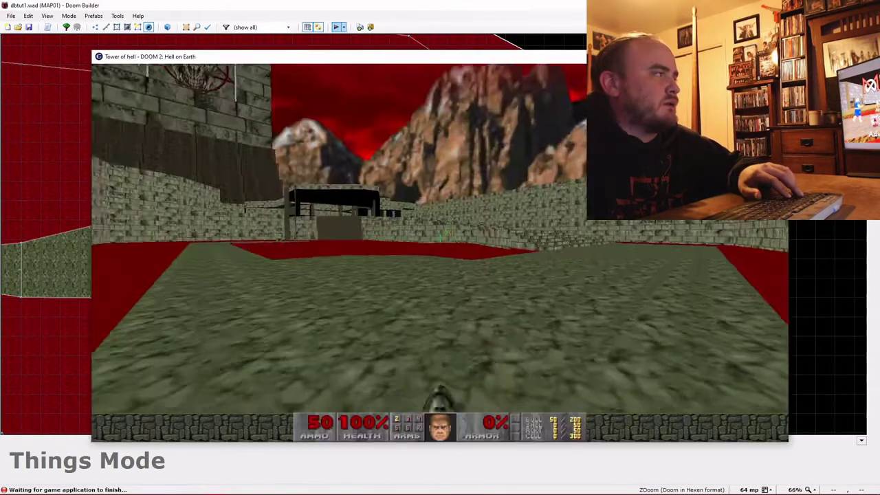
{"action": "key", "text": "w"}
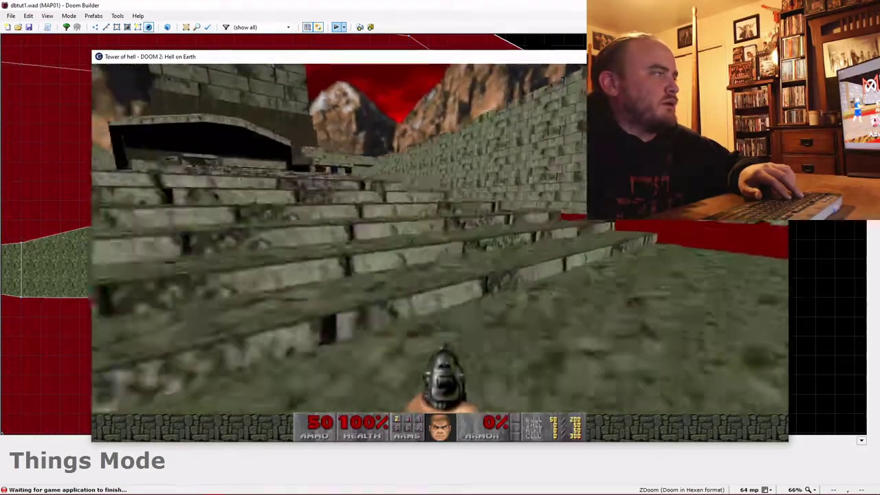
{"action": "key", "text": "w"}
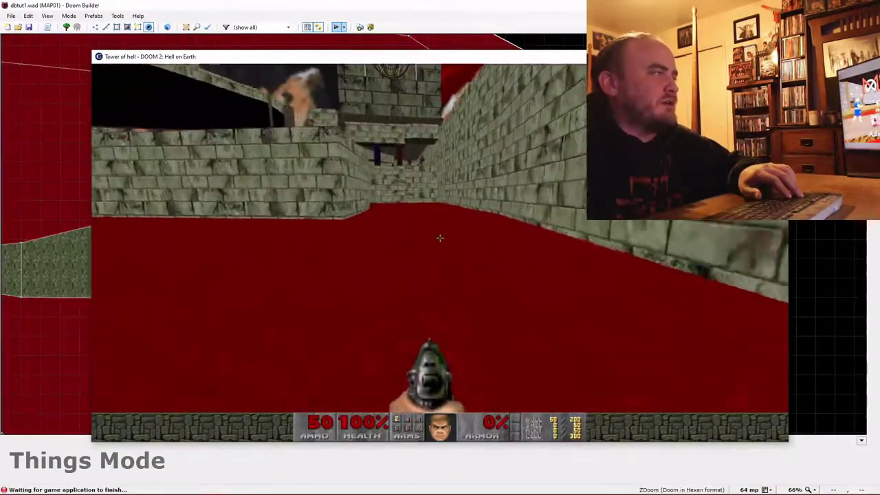
{"action": "key", "text": "w"}
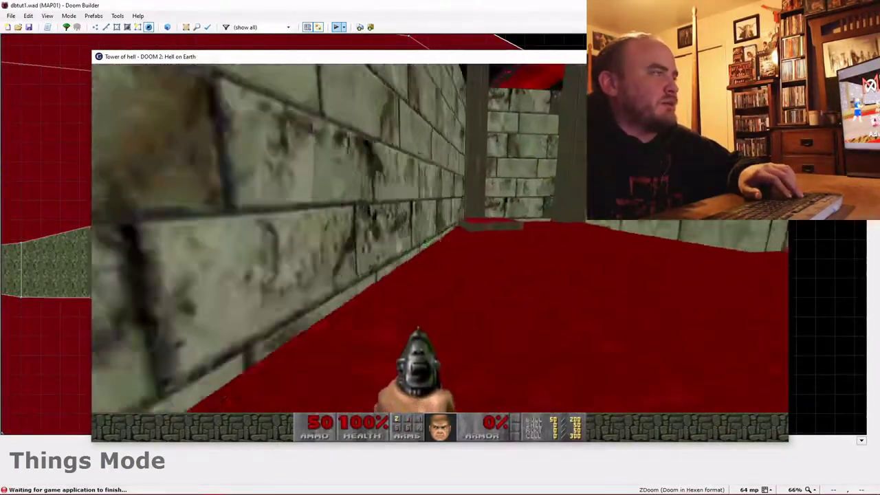
{"action": "key", "text": "w"}
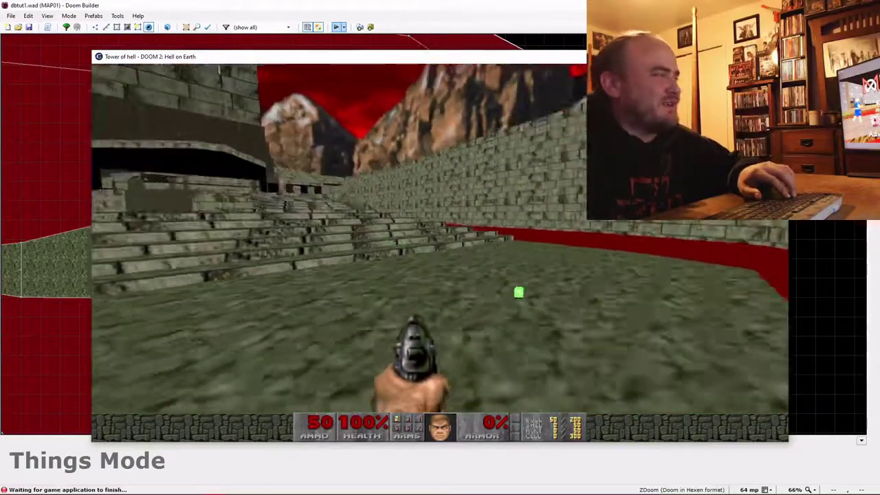
{"action": "key", "text": "Escape"}
{"action": "key", "text": "Up"}
{"action": "key", "text": "Return"}
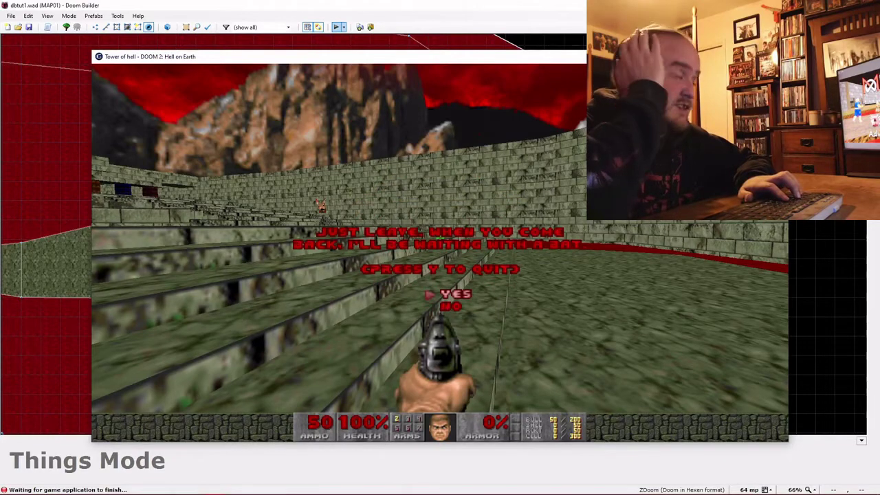
{"action": "key", "text": "y"}
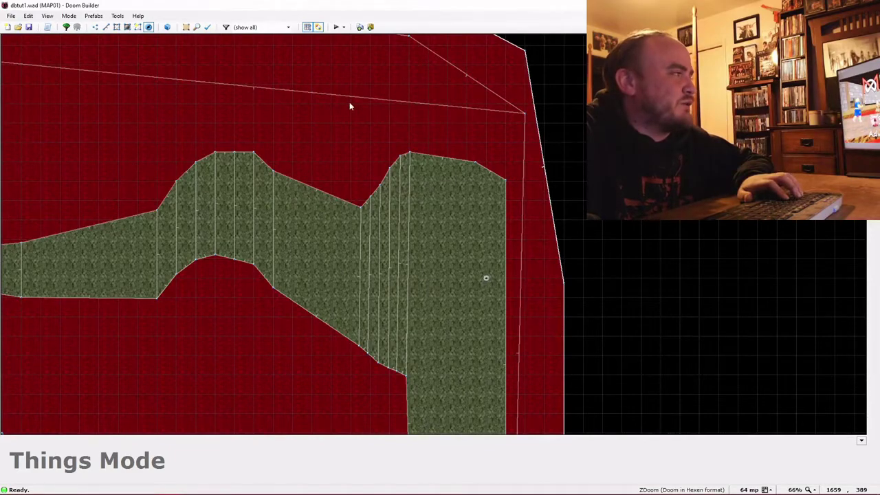
- Tour the map in 3D, examining the blood pool, the green walkway with its Map Spot, and the surrounding brick walls
{"action": "key", "text": "w"}
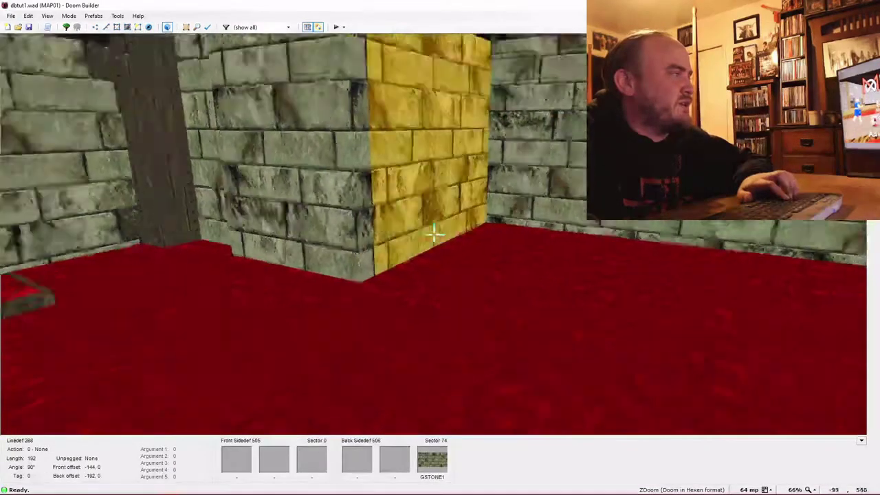
{"action": "key", "text": "e"}
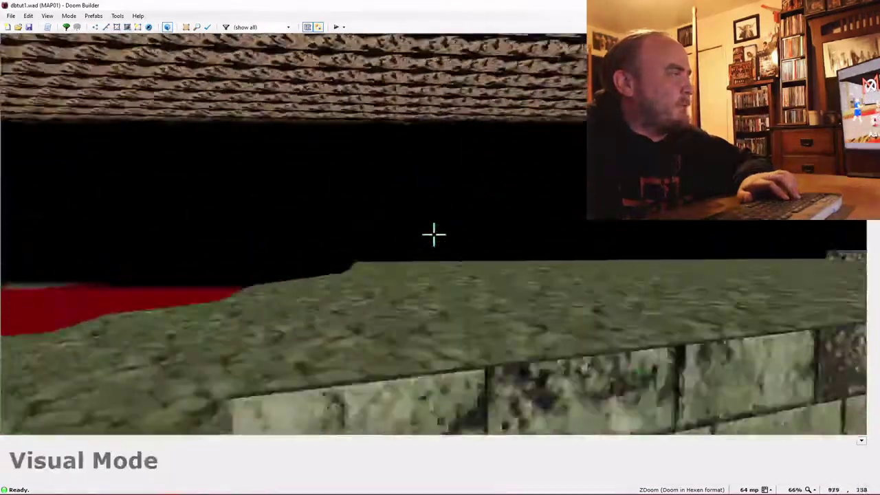
{"action": "key", "text": "w"}
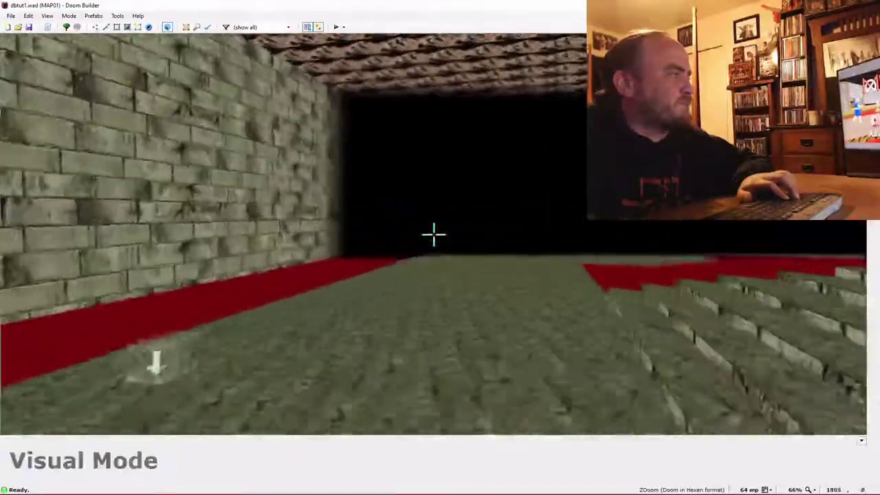
{"action": "key", "text": "e"}
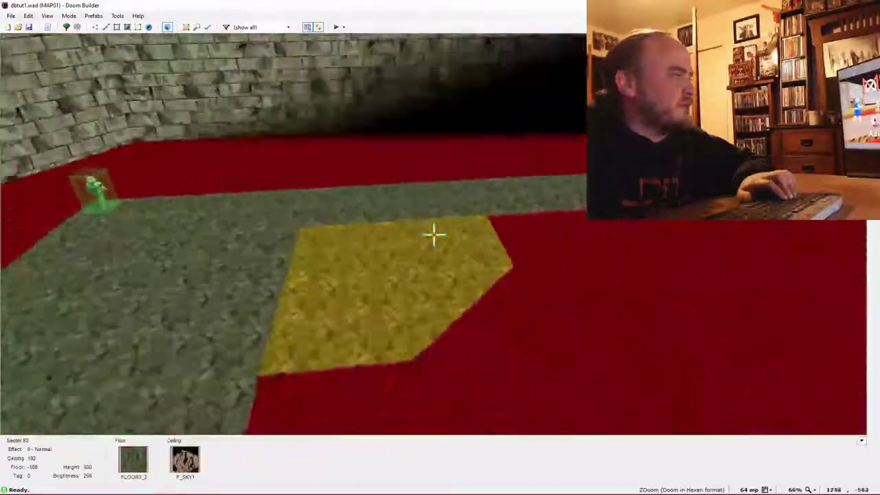
{"action": "key", "text": "e"}
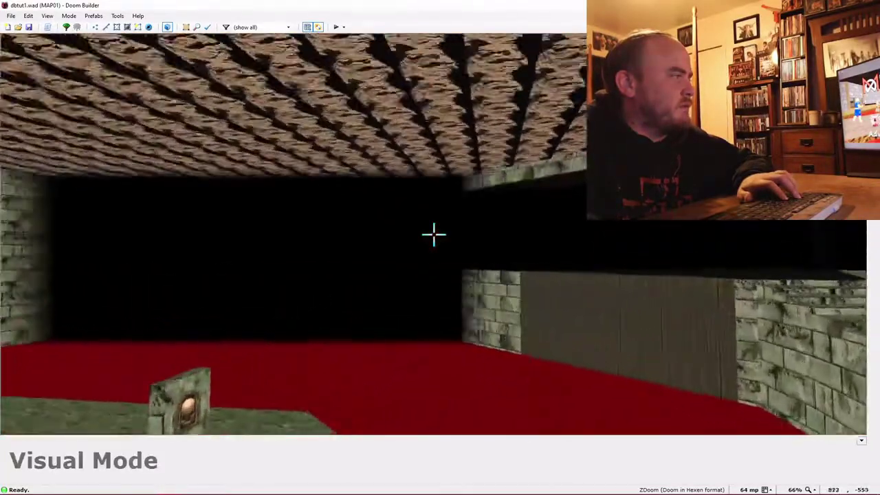
{"action": "key", "text": "e"}
{"action": "key", "text": "e"}
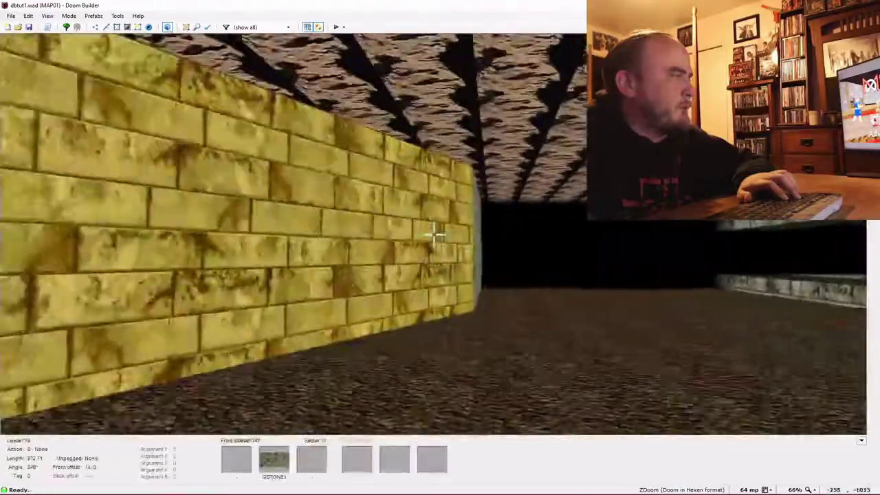
{"action": "key", "text": "d"}
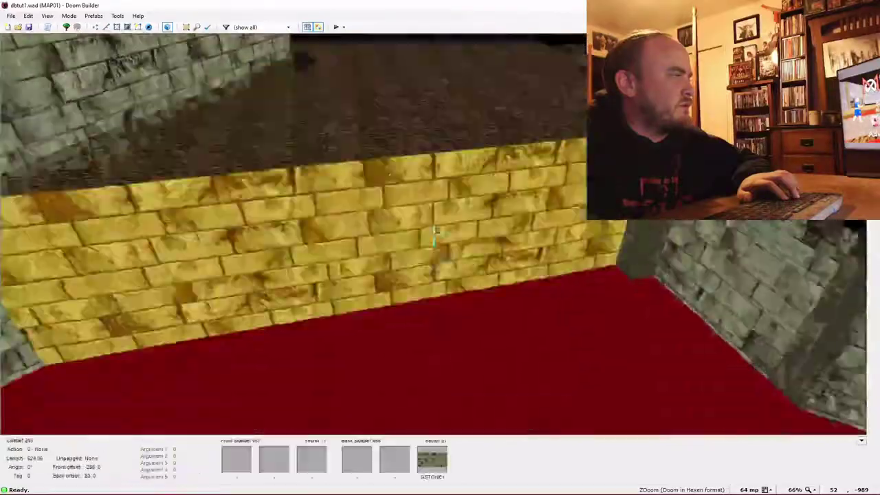
{"action": "key", "text": "e"}
{"action": "key", "text": "e"}
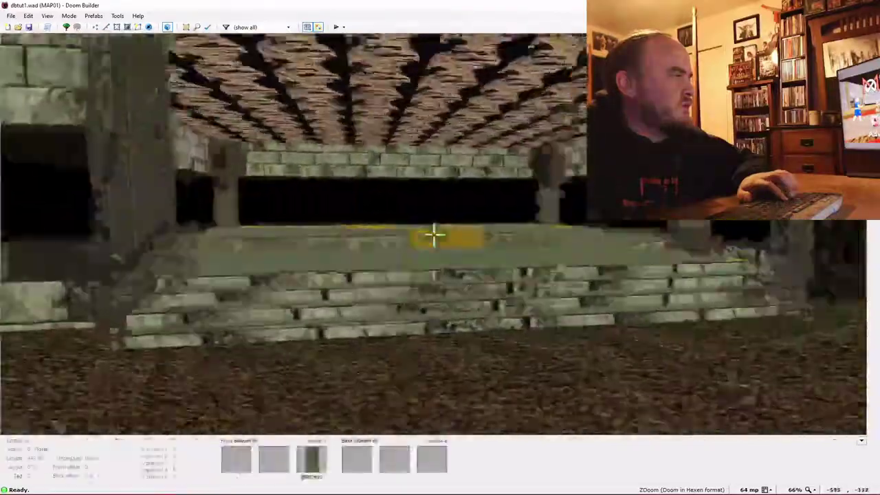
- Examine the yellow, blue and red skull barriers in the dark stone corridor in 3D, and return to the 2D map
{"action": "key", "text": "d"}
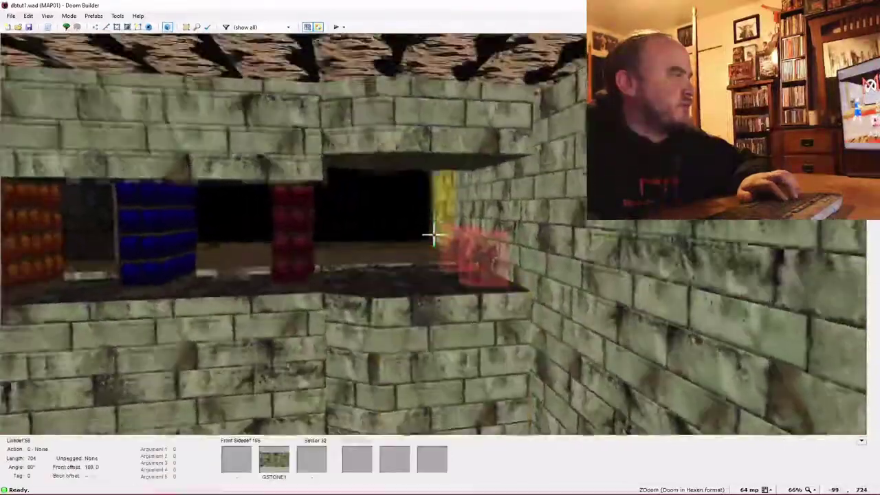
{"action": "key", "text": "f"}
{"action": "key", "text": "e"}
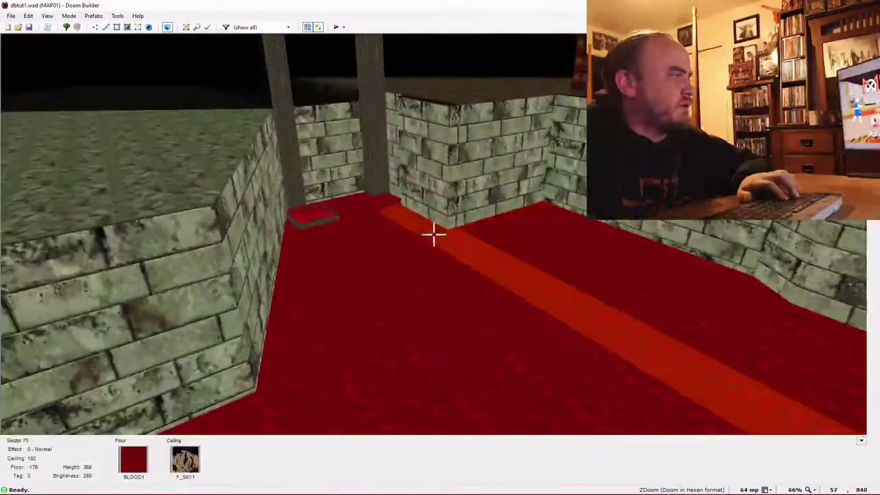
{"action": "key", "text": "e"}
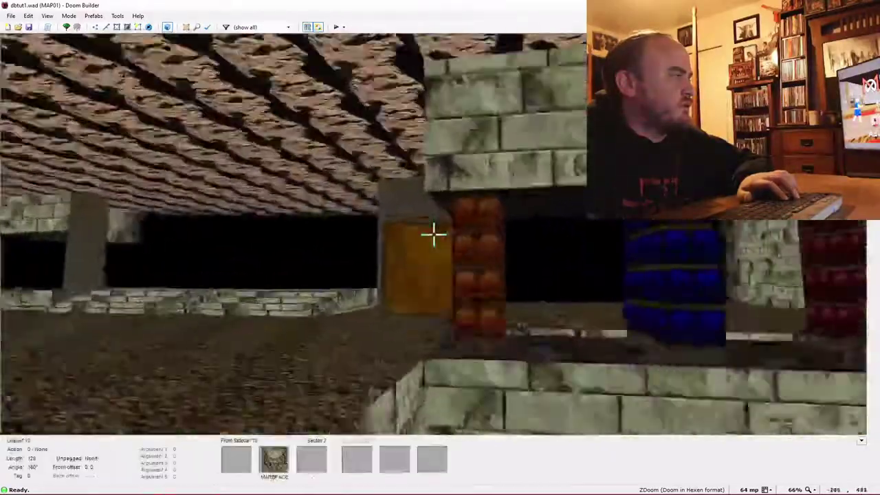
{"action": "key", "text": "s"}
{"action": "key", "text": "s"}
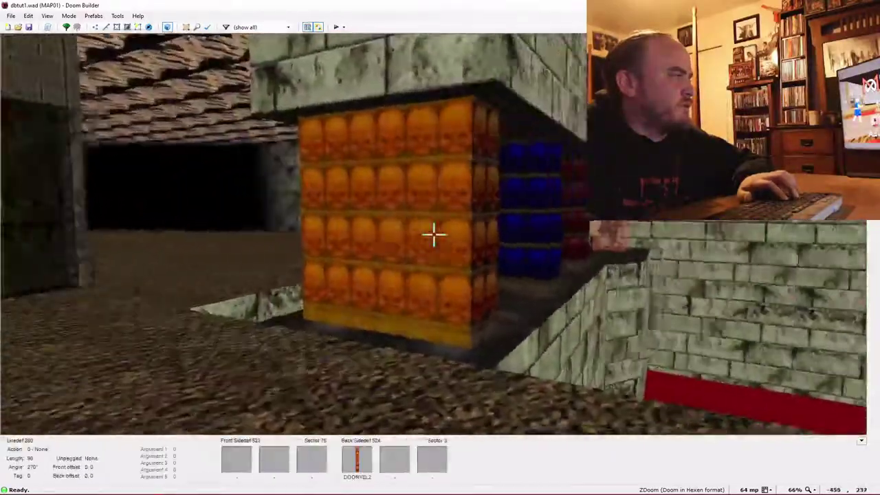
{"action": "key", "text": "e"}
{"action": "key", "text": "f"}
{"action": "key", "text": "d"}
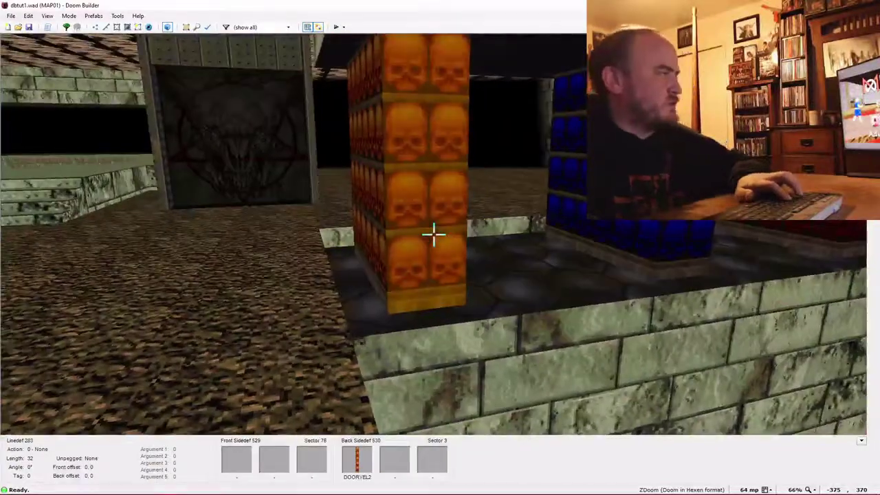
{"action": "key", "text": "w"}
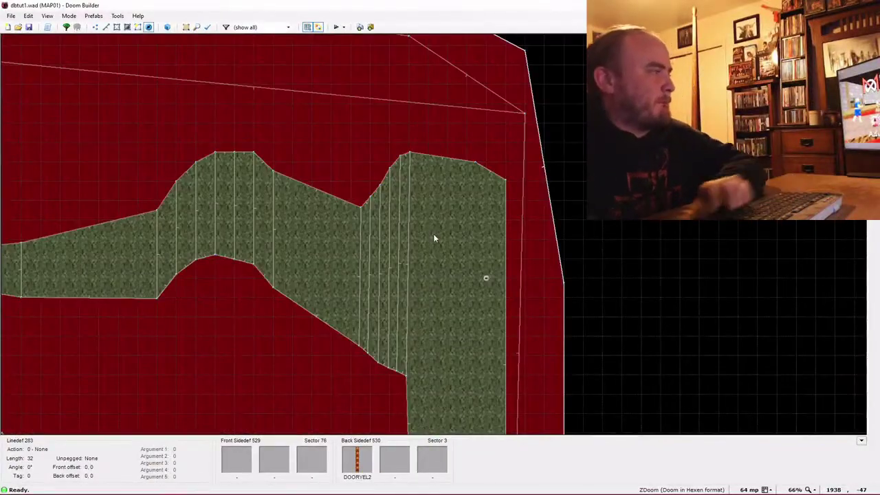
- Replace the Medikit in the middle of the blue pool with a key
{"action": "scroll", "coordinate": [434, 238], "scroll_direction": "down", "scroll_amount": 3}
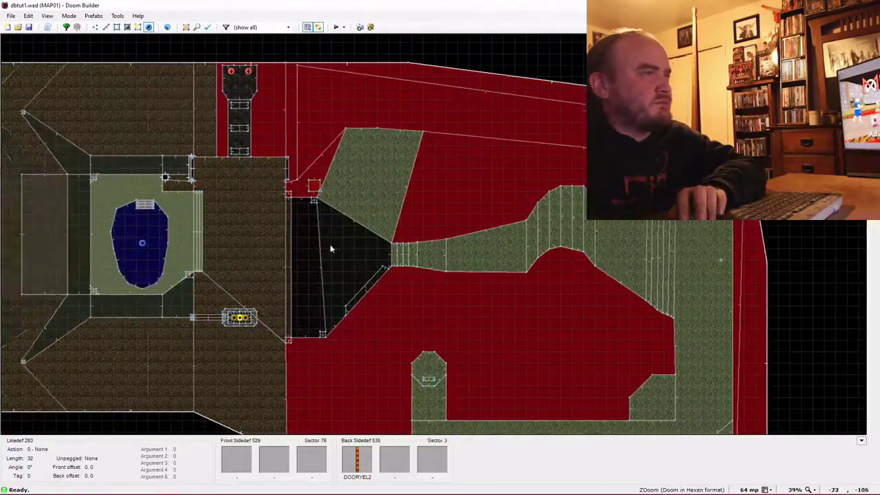
{"action": "scroll", "coordinate": [324, 249], "scroll_direction": "up", "scroll_amount": 4}
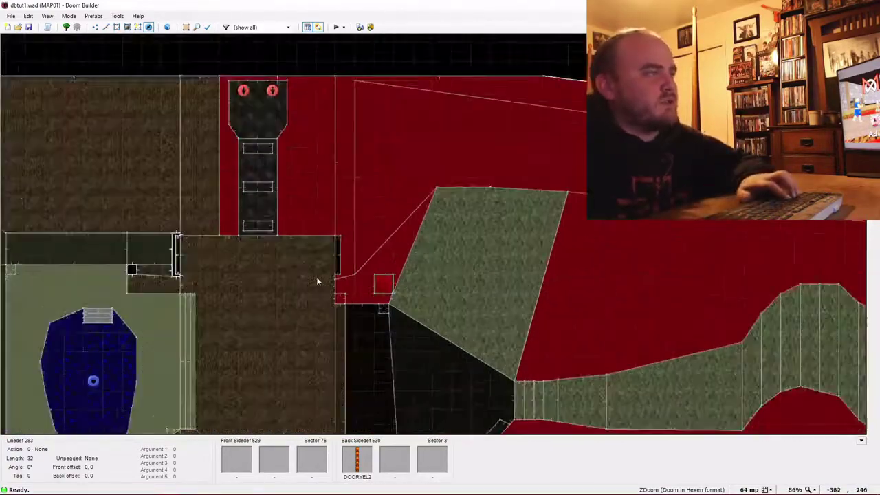
{"action": "scroll", "coordinate": [318, 281], "scroll_direction": "down", "scroll_amount": 4}
{"action": "key", "text": "t"}
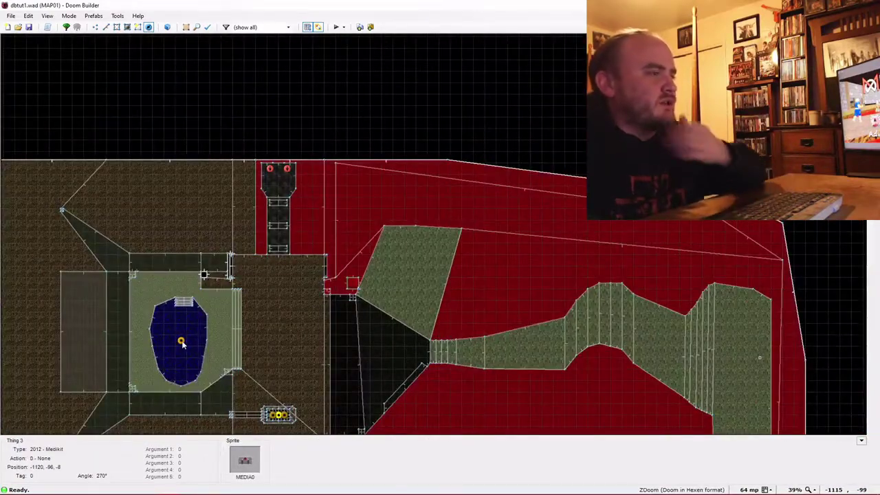
{"action": "right_click", "coordinate": [182, 343]}
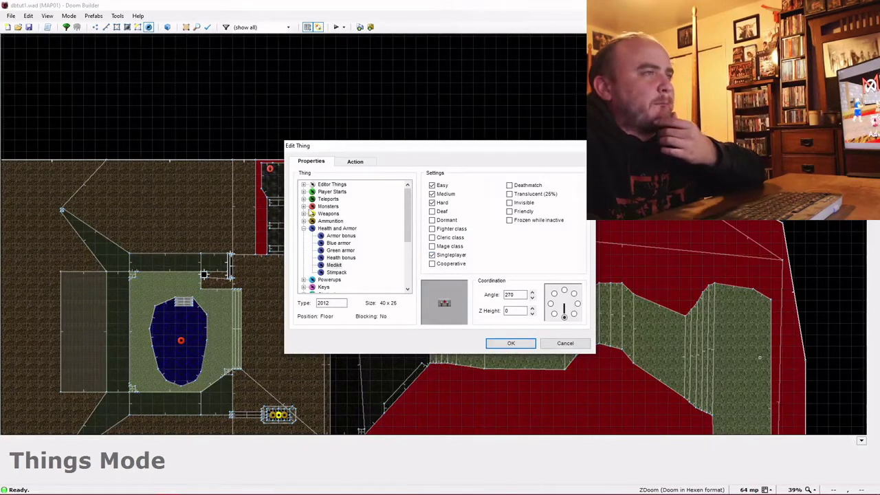
{"action": "scroll", "coordinate": [308, 244], "scroll_direction": "down", "scroll_amount": 1}
{"action": "left_click", "coordinate": [303, 265]}
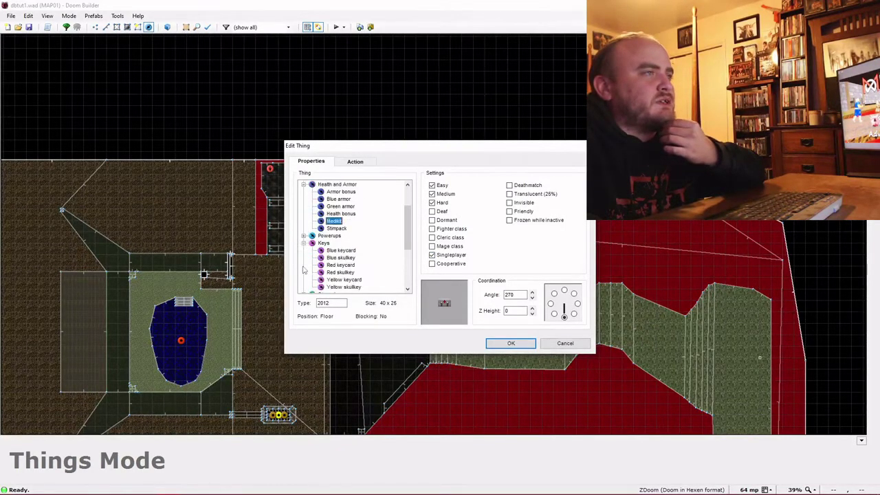
{"action": "left_click", "coordinate": [519, 343]}
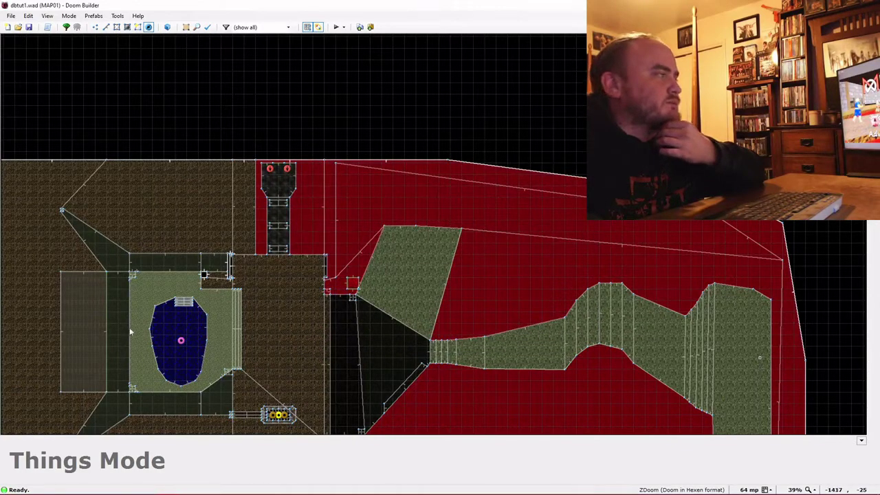
- Flip the linedefs of the southernmost yellow skull barrier in the dark stone corridor
{"action": "scroll", "coordinate": [275, 253], "scroll_direction": "up", "scroll_amount": 7}
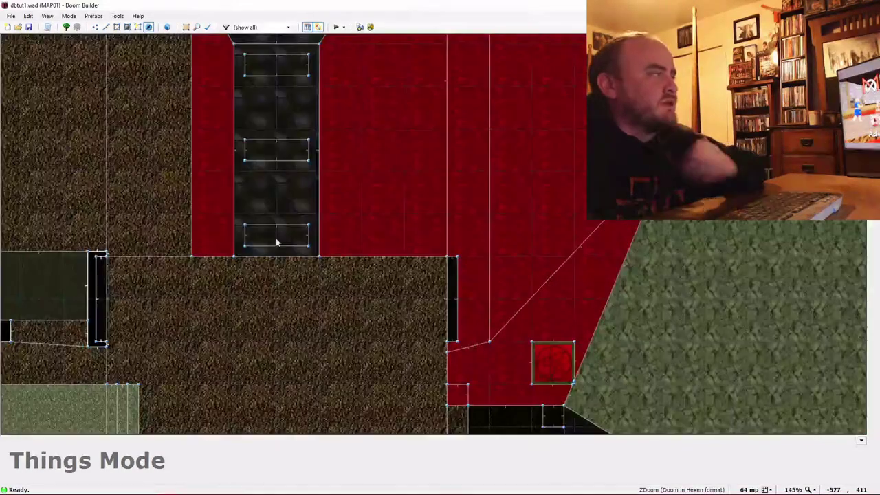
{"action": "key", "text": "l"}
{"action": "scroll", "coordinate": [276, 242], "scroll_direction": "up", "scroll_amount": 1}
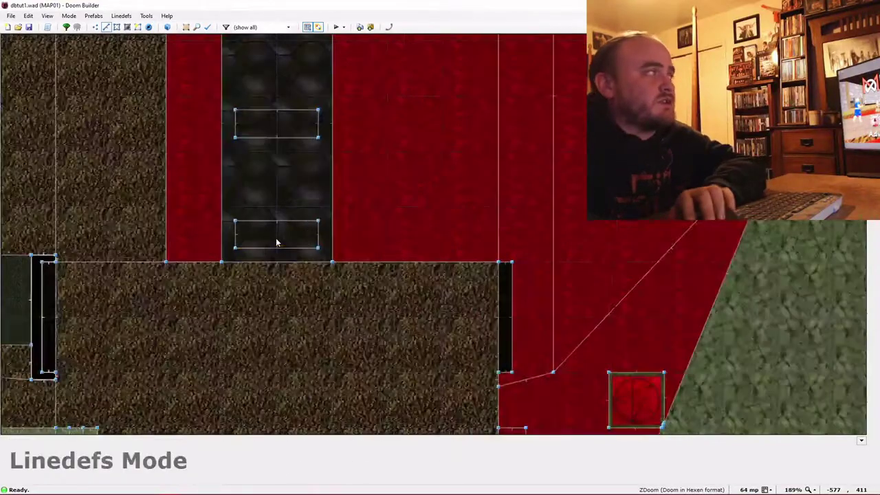
{"action": "key", "text": "Up"}
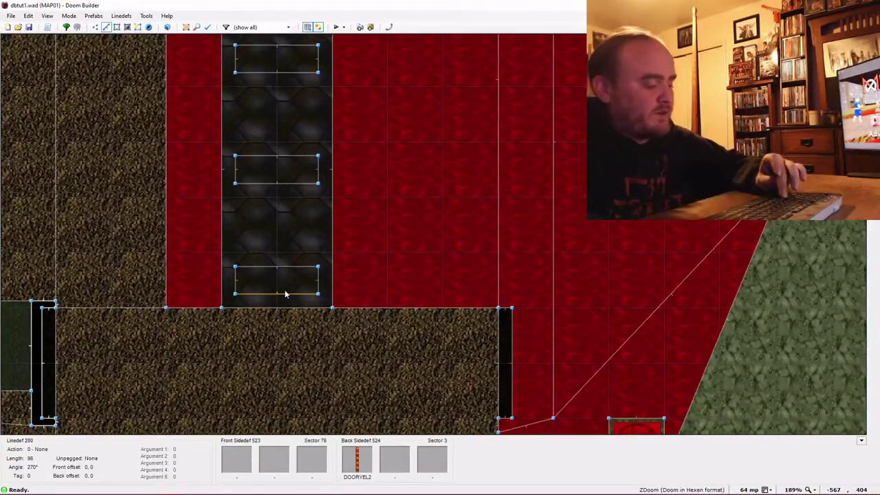
{"action": "key", "text": "f"}
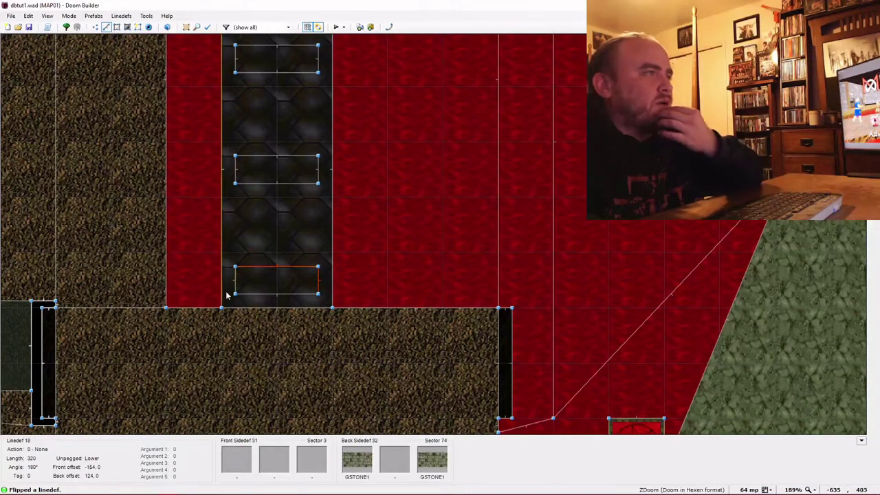
- Assign the Door Open action to the four linedefs of the southernmost yellow skull barrier
{"action": "right_click", "coordinate": [258, 298]}
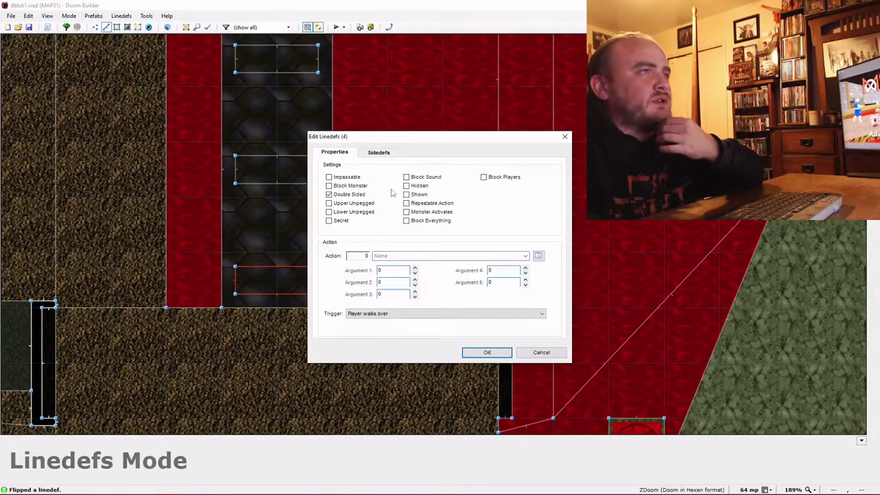
{"action": "left_click", "coordinate": [378, 152]}
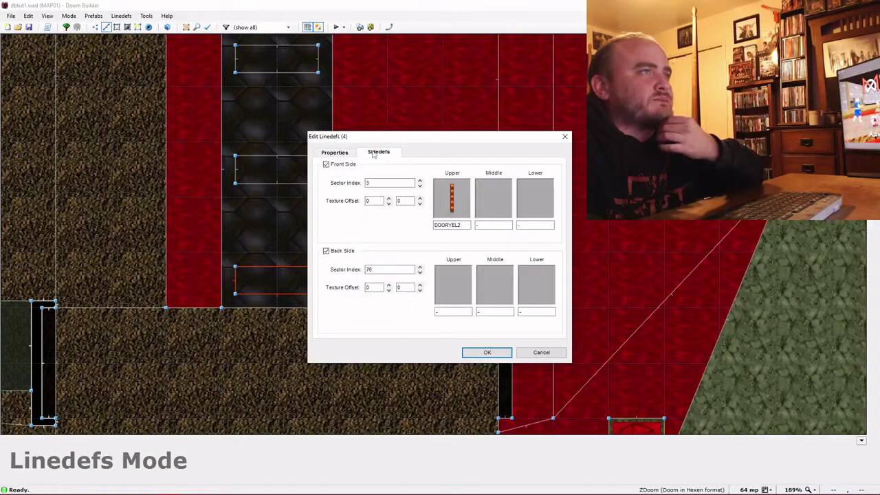
{"action": "left_click", "coordinate": [335, 153]}
{"action": "left_click", "coordinate": [538, 256]}
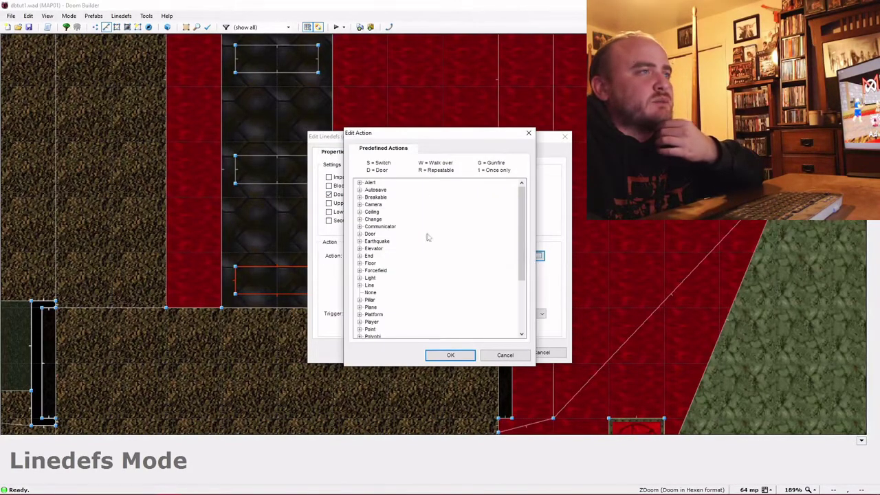
{"action": "left_click", "coordinate": [359, 235]}
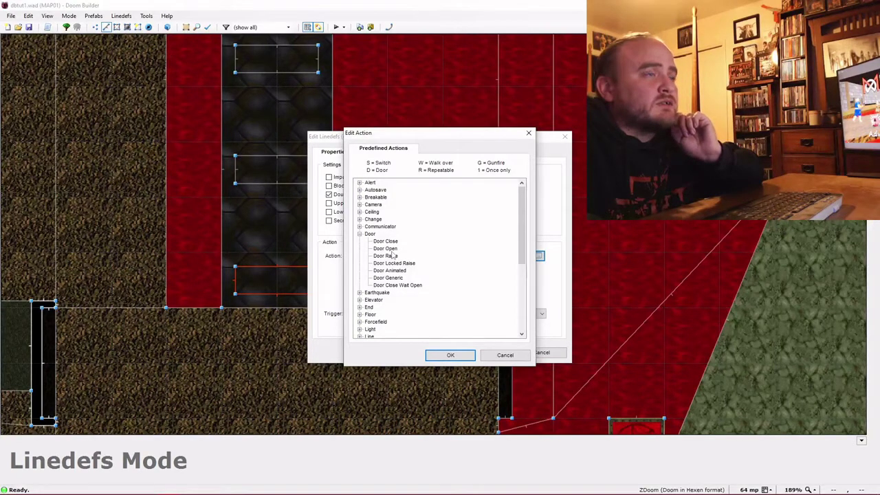
{"action": "double_click", "coordinate": [392, 249]}
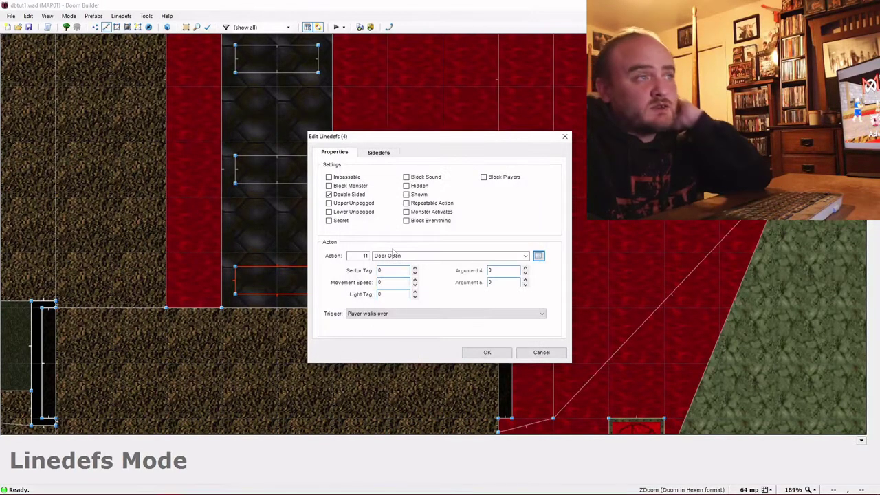
{"action": "left_click", "coordinate": [488, 352]}
- Give the southernmost skull barrier's sector a new tag
{"action": "key", "text": "s"}
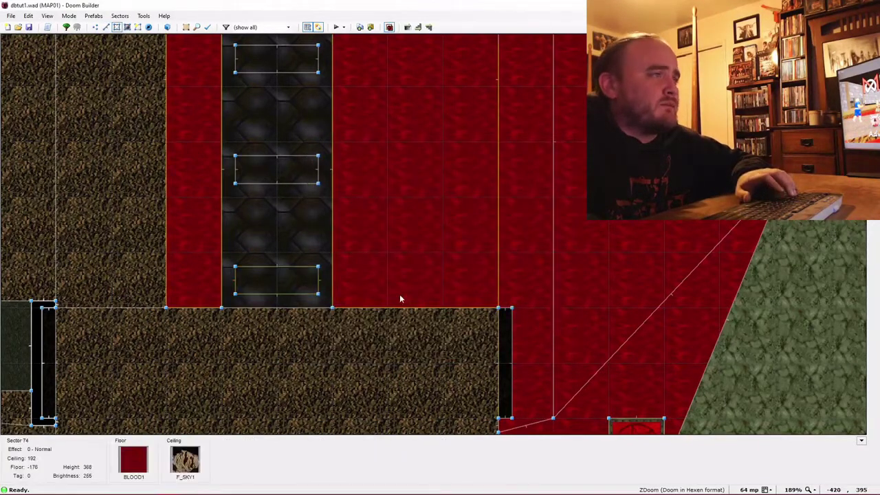
{"action": "right_click", "coordinate": [291, 288]}
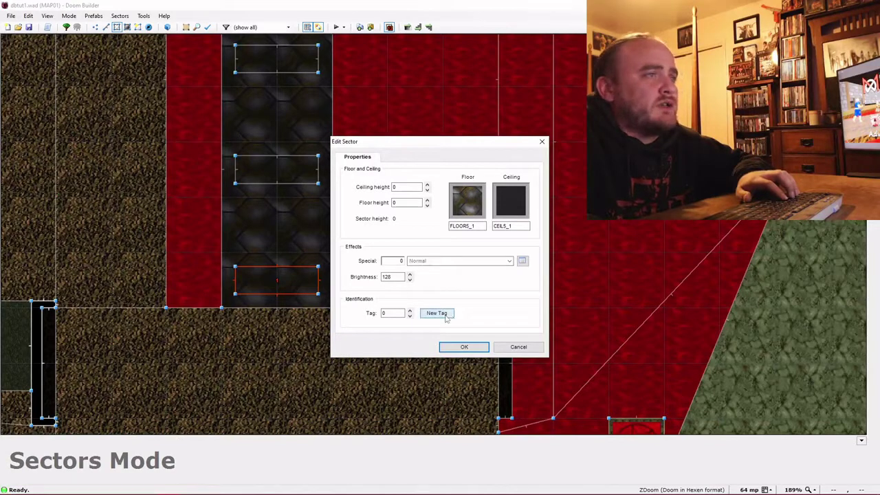
{"action": "left_click", "coordinate": [461, 347]}
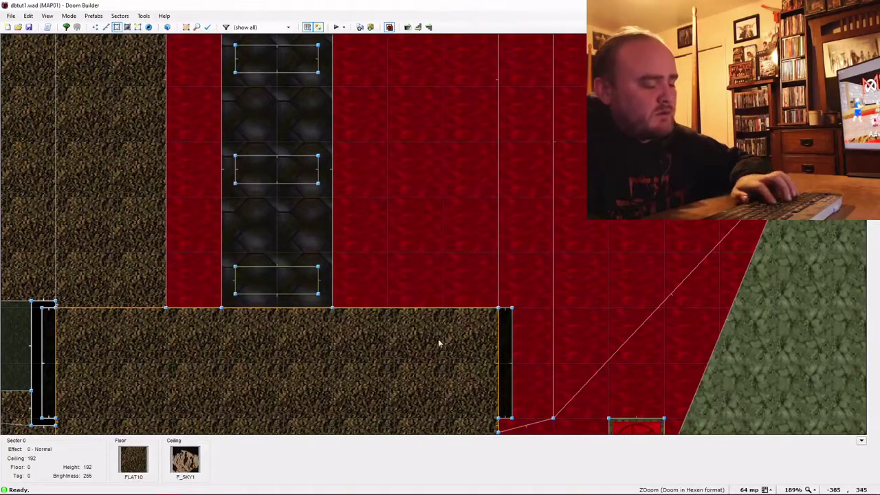
- Change the action of the southernmost yellow skull barrier's four linedefs to Door Locked Raise with sector tag 4
{"action": "key", "text": "l"}
{"action": "left_click", "coordinate": [296, 294]}
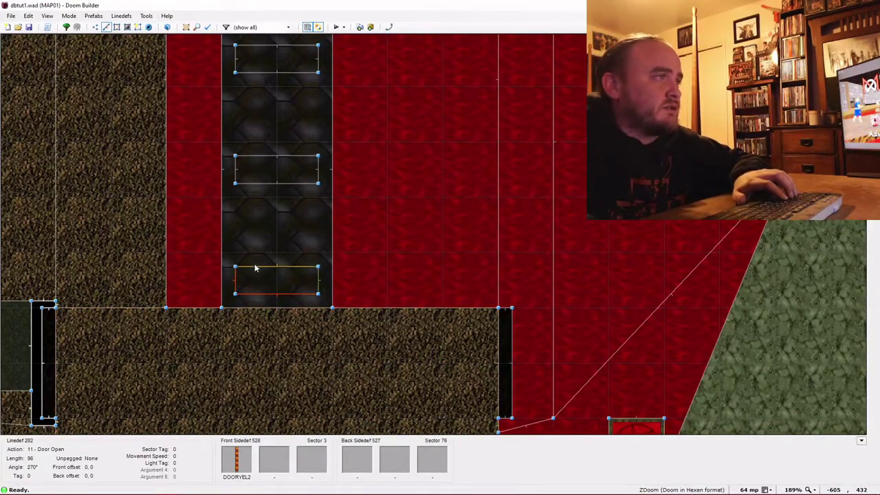
{"action": "right_click", "coordinate": [320, 291]}
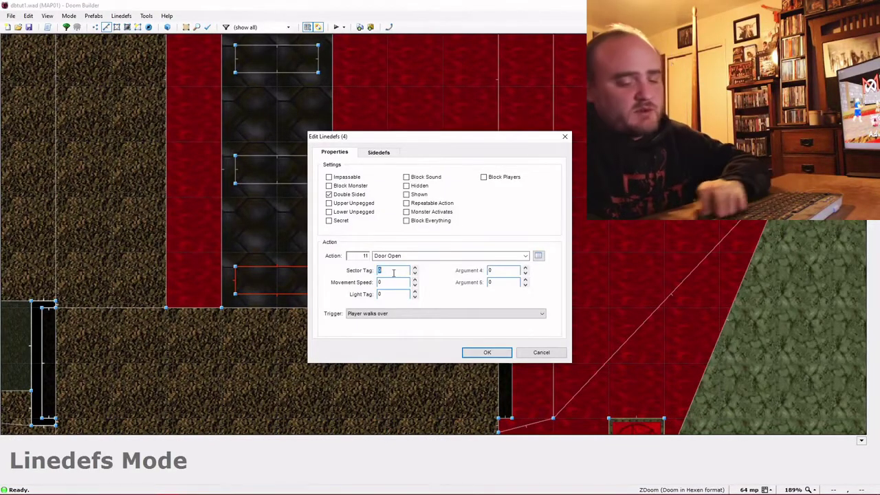
{"action": "type", "text": "4"}
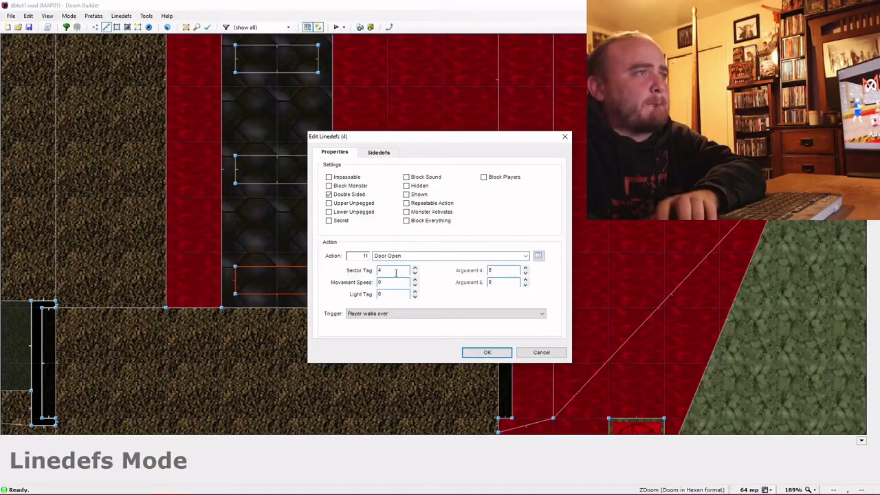
{"action": "left_click", "coordinate": [538, 255]}
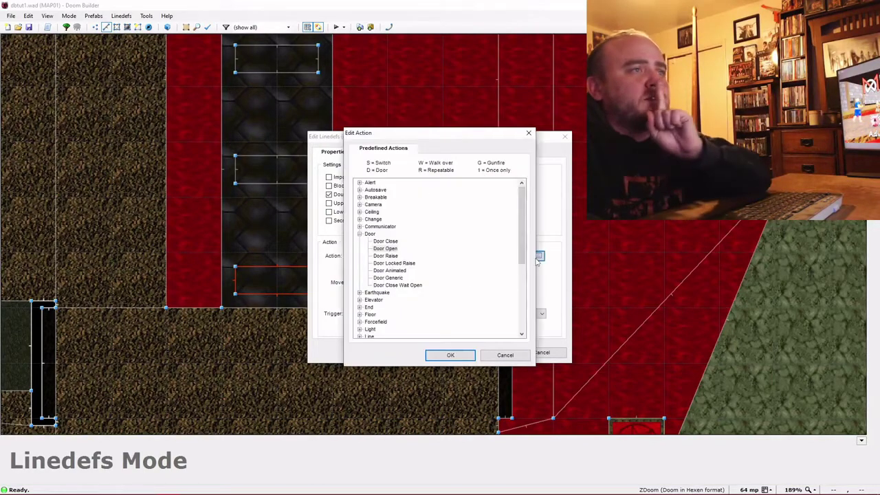
{"action": "left_click", "coordinate": [399, 263]}
{"action": "double_click", "coordinate": [398, 263]}
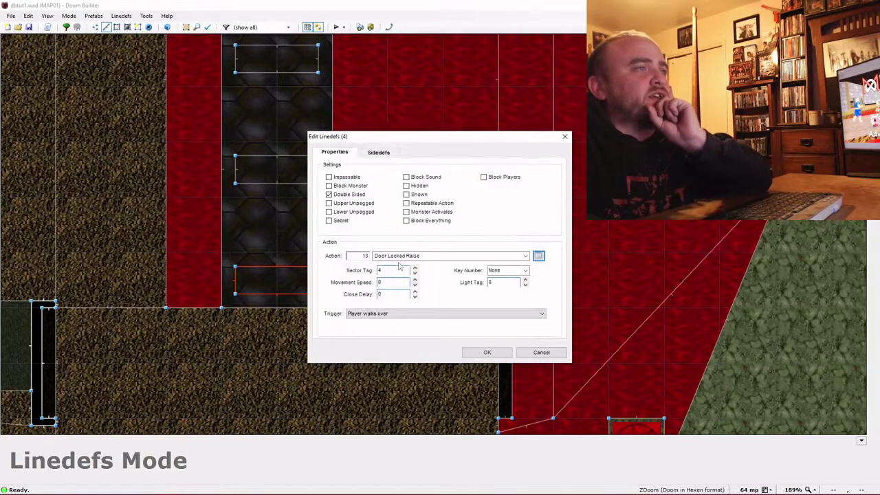
- Make the locked door require the yellow skull key, with movement speed 12 and the Player presses Use trigger
{"action": "left_click", "coordinate": [525, 271]}
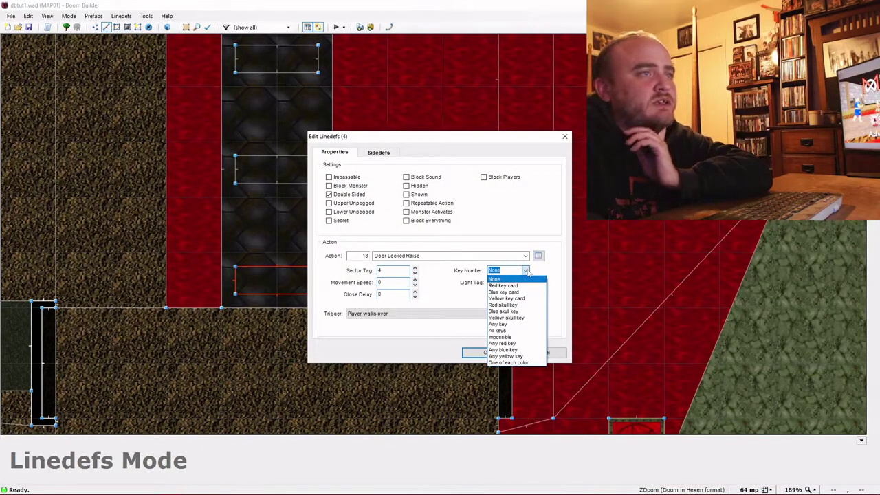
{"action": "left_click", "coordinate": [525, 318]}
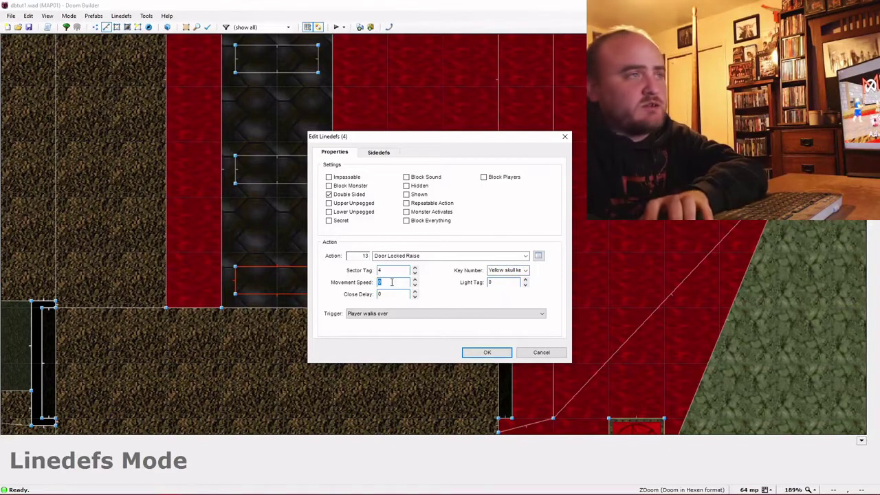
{"action": "type", "text": "12"}
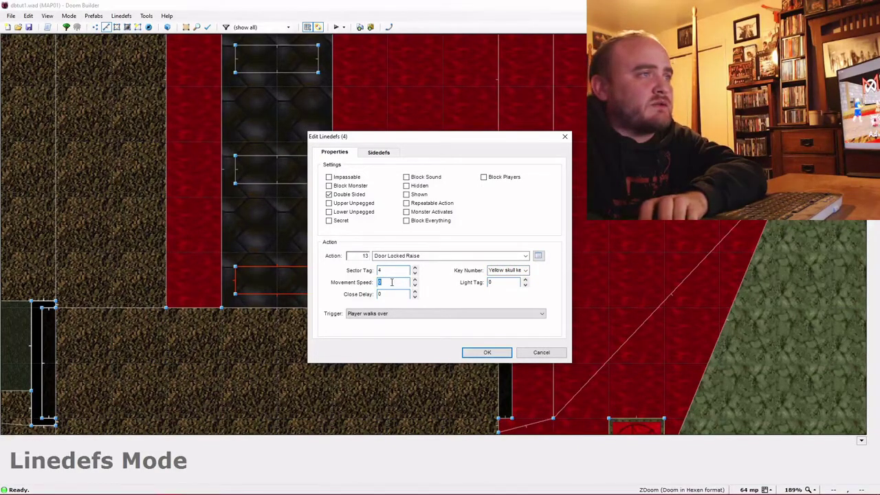
{"action": "left_click", "coordinate": [417, 314]}
{"action": "left_click", "coordinate": [413, 330]}
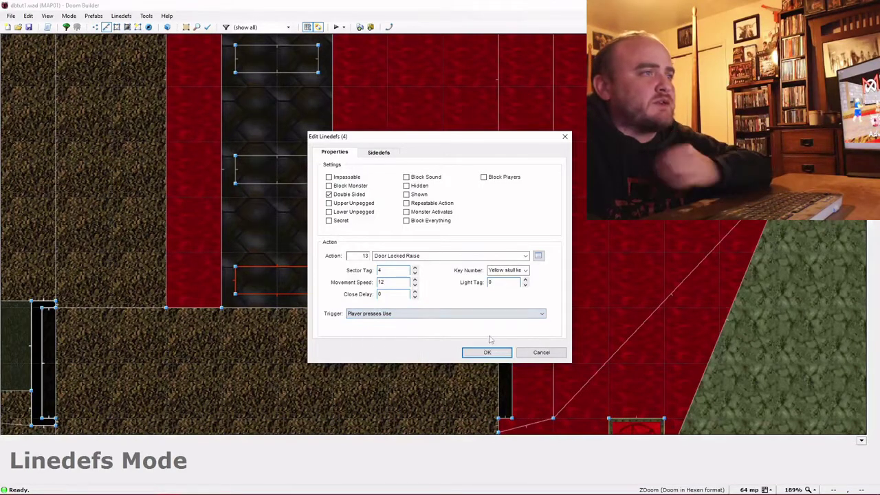
{"action": "key", "text": "Return"}
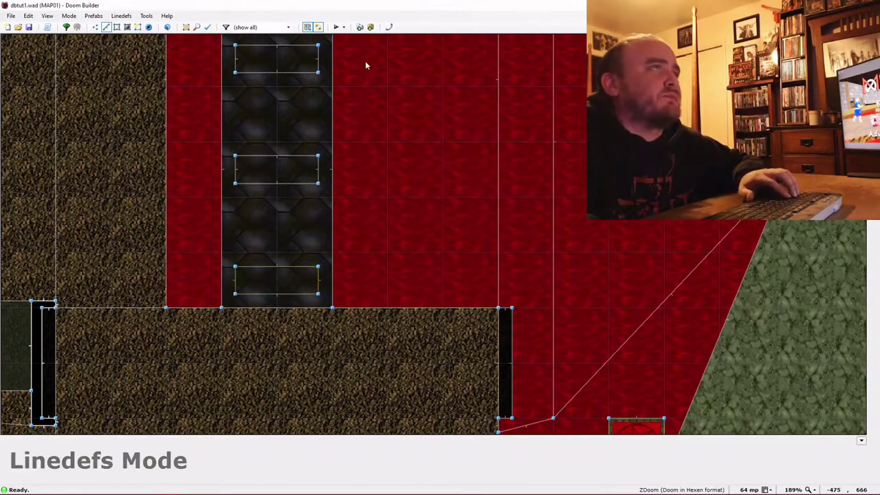
- Test the map and try to open the yellow skull door without carrying the key
{"action": "left_click", "coordinate": [337, 29]}
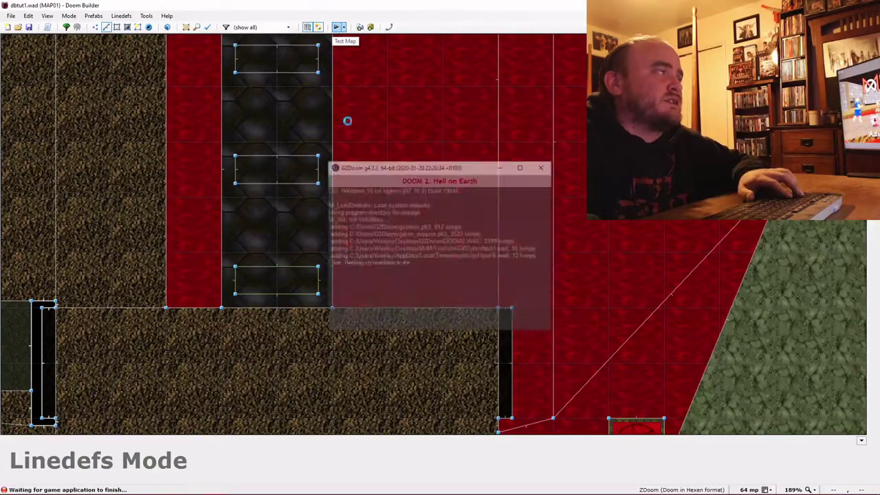
{"action": "key", "text": "w"}
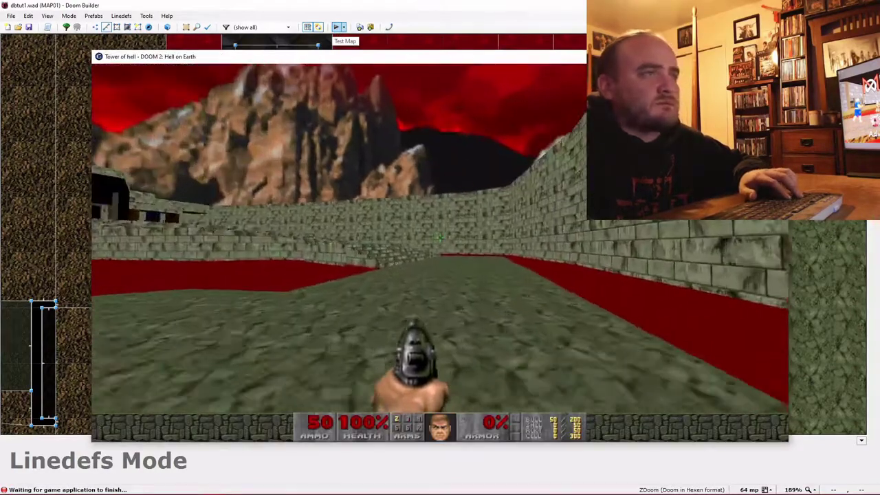
{"action": "key", "text": "w"}
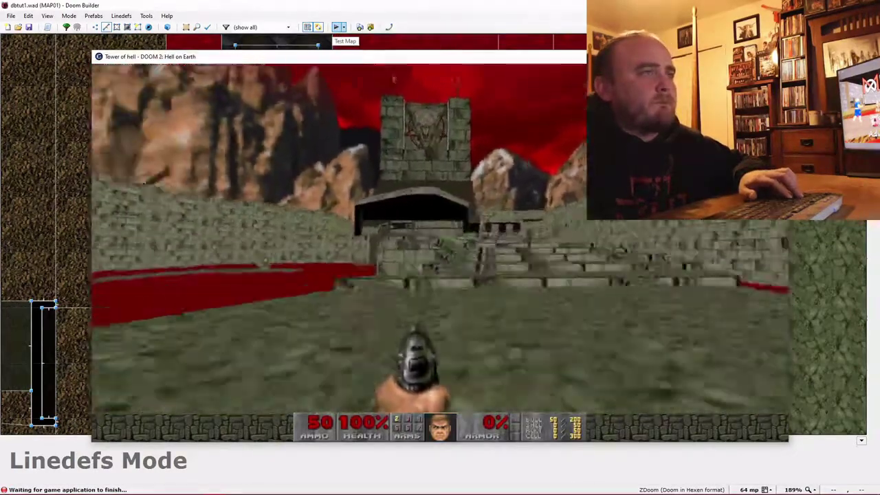
{"action": "key", "text": "w"}
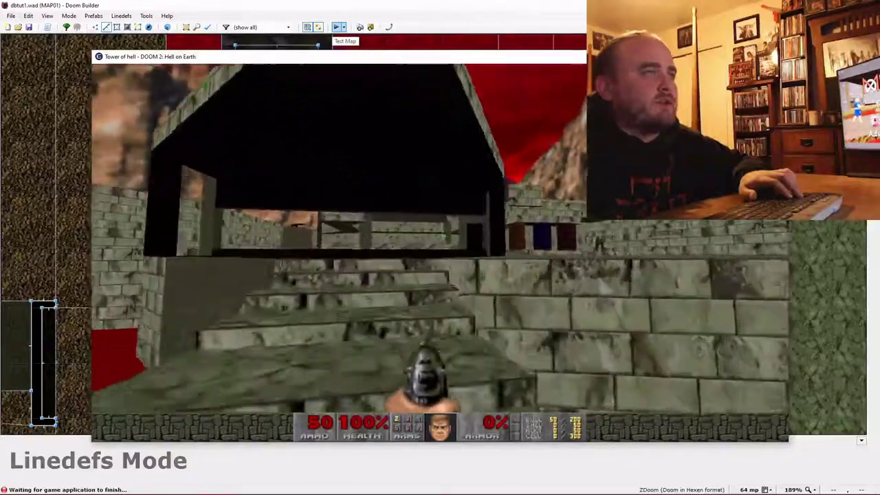
{"action": "key", "text": "w"}
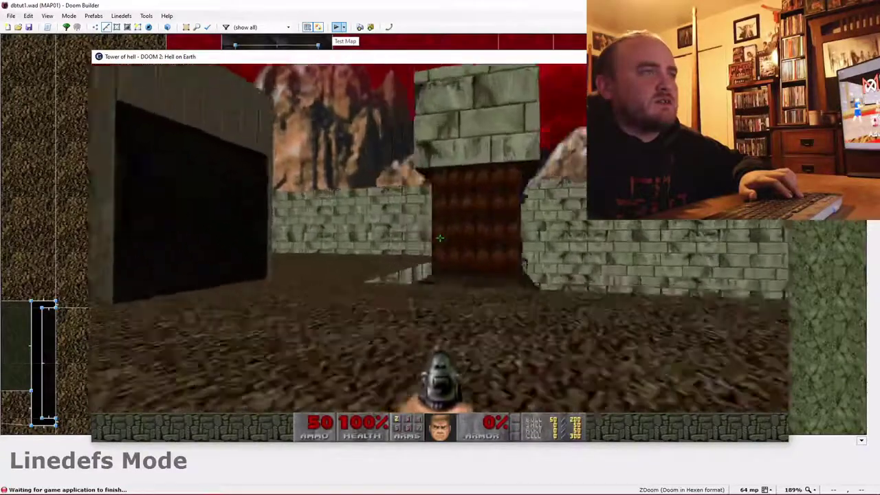
{"action": "key", "text": "space"}
{"action": "key", "text": "s"}
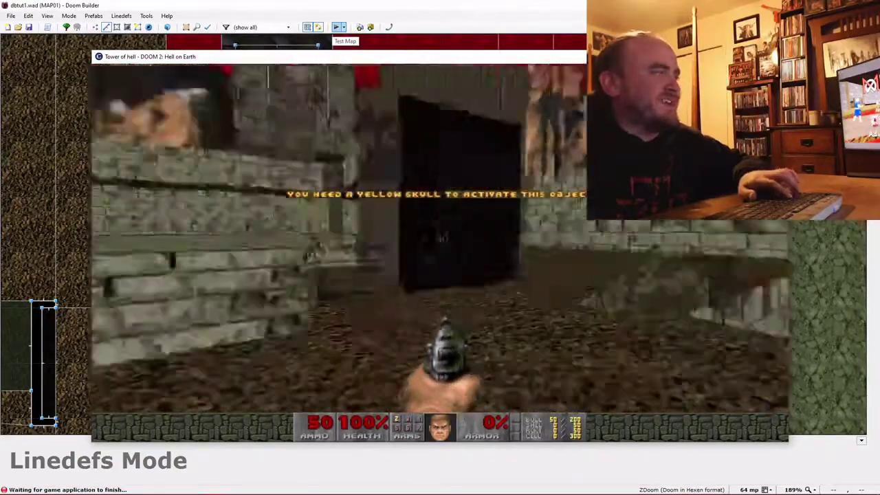
- Collect the yellow skull key from the blue pool, test it on the yellow skull door, and quit the game
{"action": "key", "text": "w"}
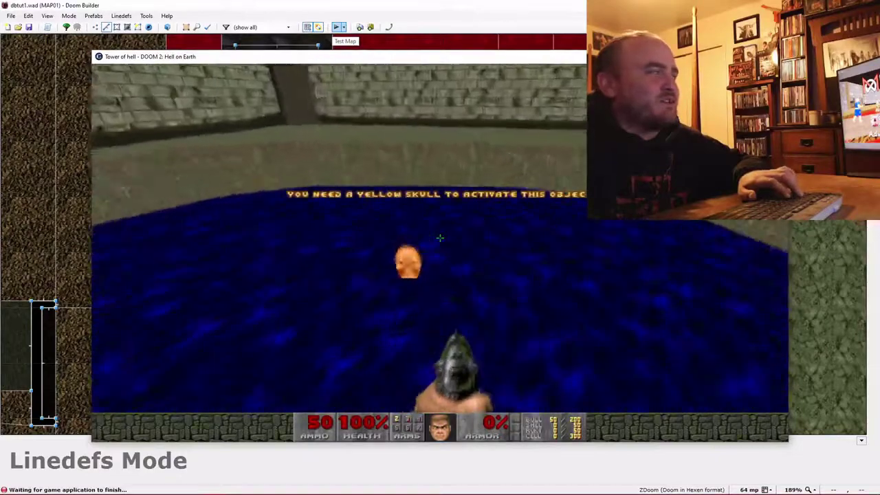
{"action": "key", "text": "w"}
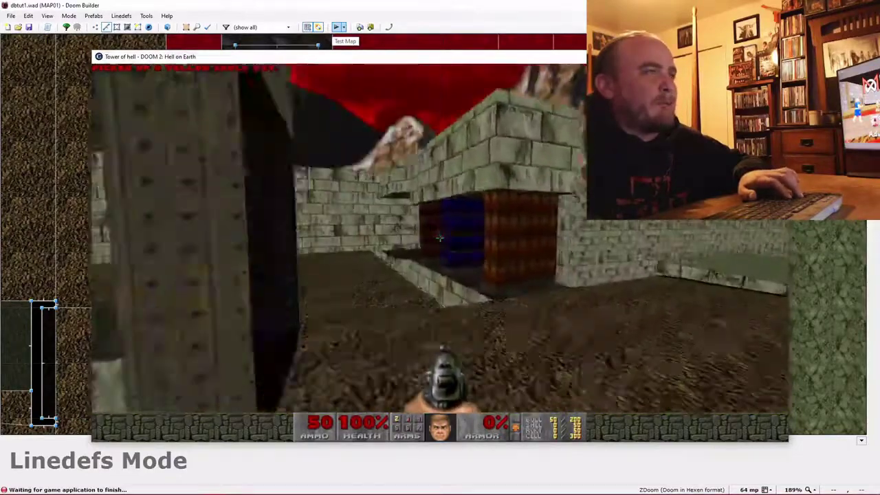
{"action": "key", "text": "e"}
{"action": "key", "text": "s"}
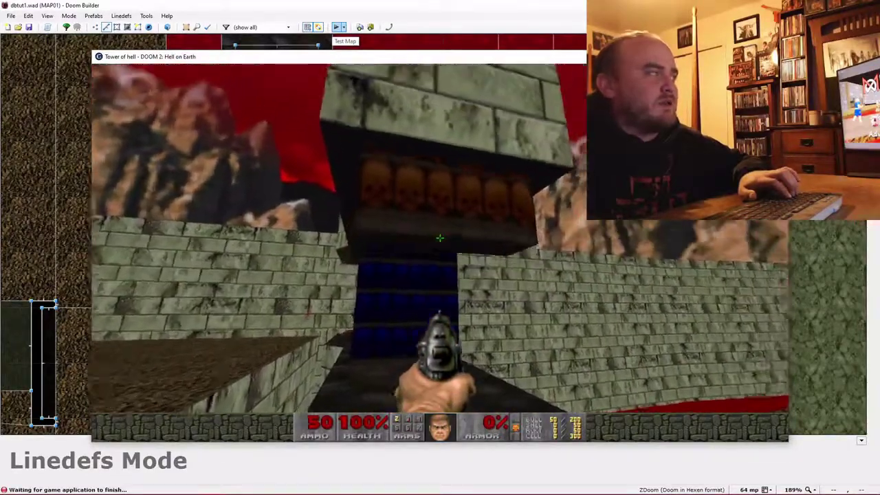
{"action": "key", "text": "w"}
{"action": "key", "text": "w"}
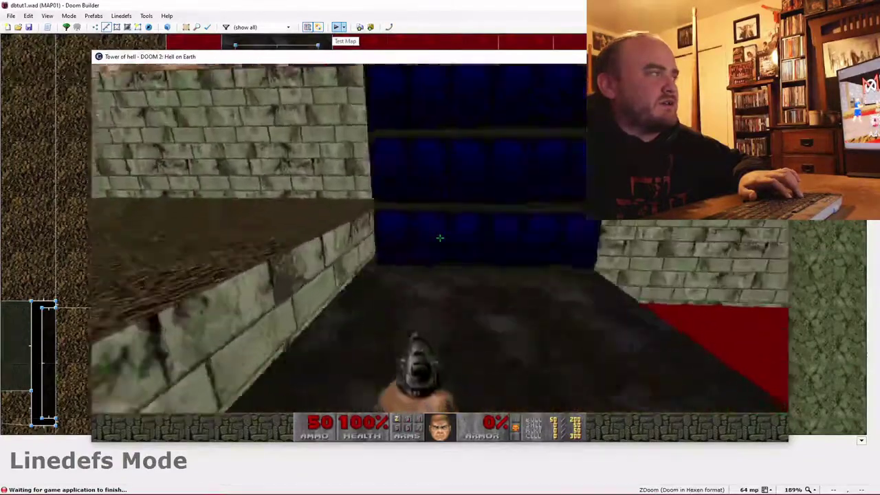
{"action": "key", "text": "s"}
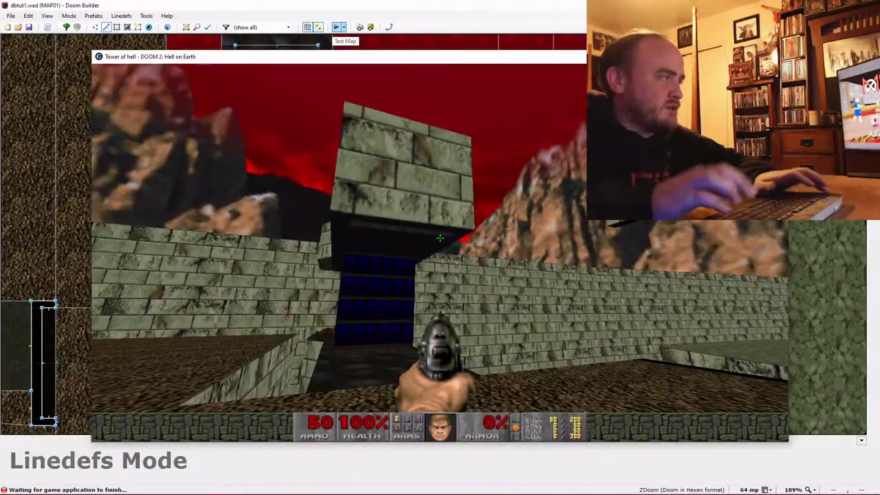
{"action": "key", "text": "Escape"}
{"action": "key", "text": "Up"}
{"action": "key", "text": "Return"}
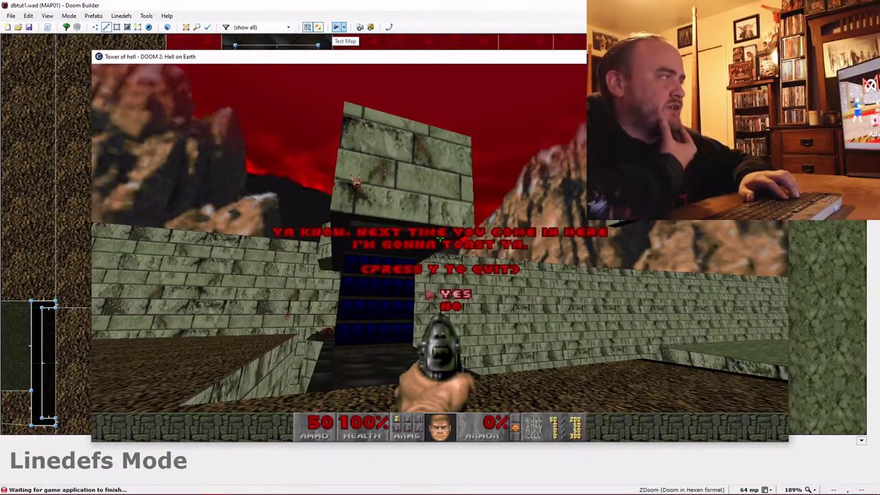
{"action": "key", "text": "y"}
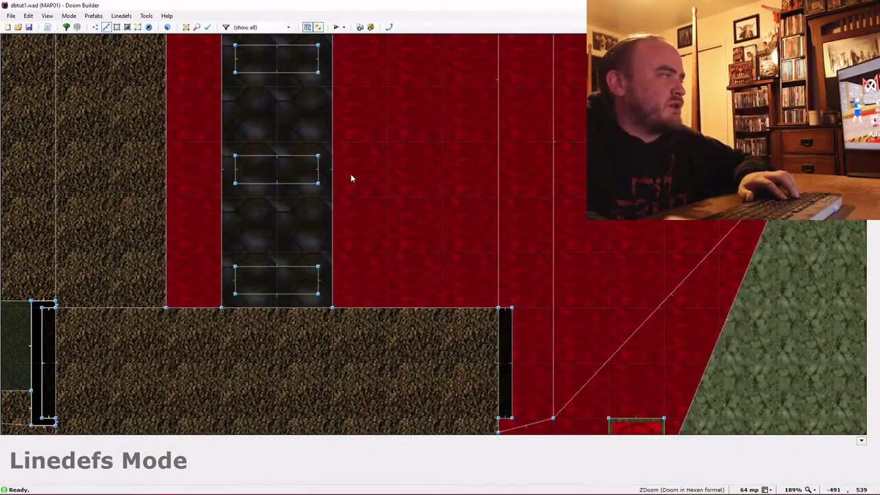
- Review the key choices for the yellow skull door's northern linedef, keeping Yellow skull key
{"action": "right_click", "coordinate": [274, 266]}
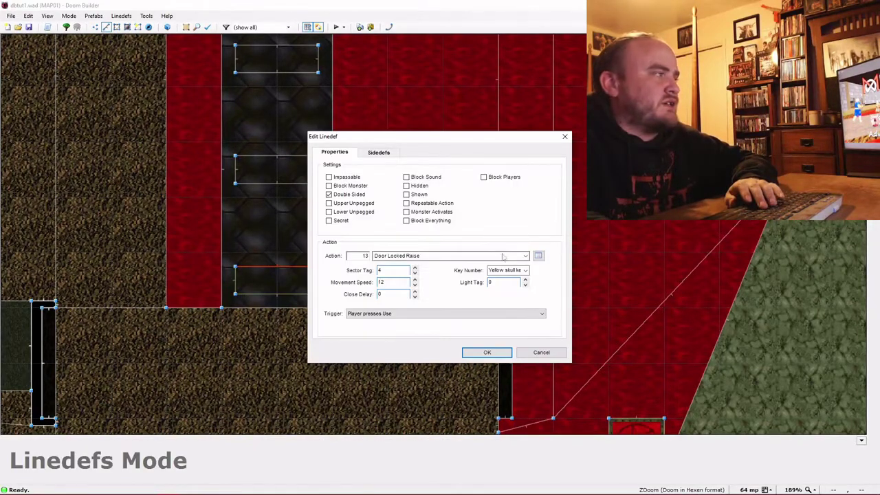
{"action": "left_click", "coordinate": [526, 271]}
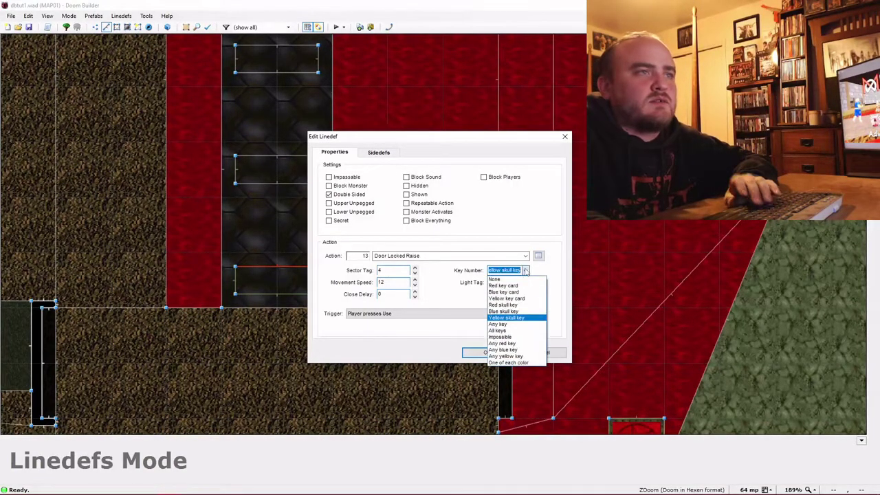
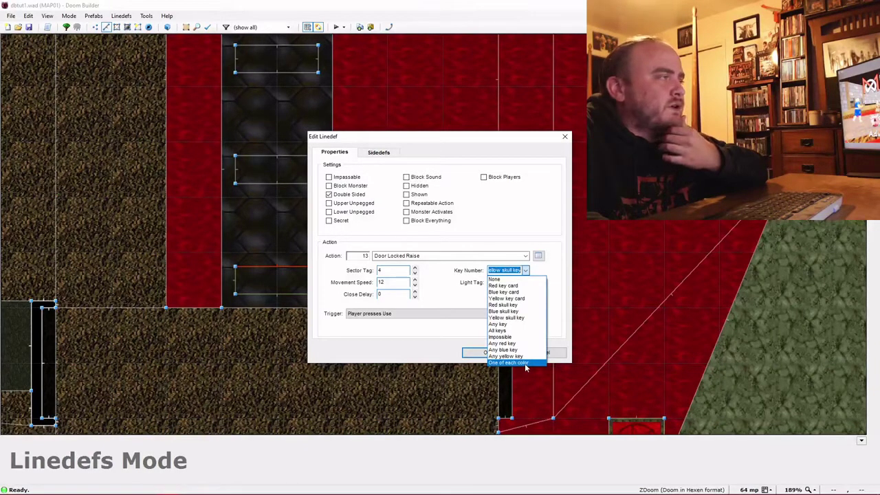
{"action": "left_click", "coordinate": [509, 317]}
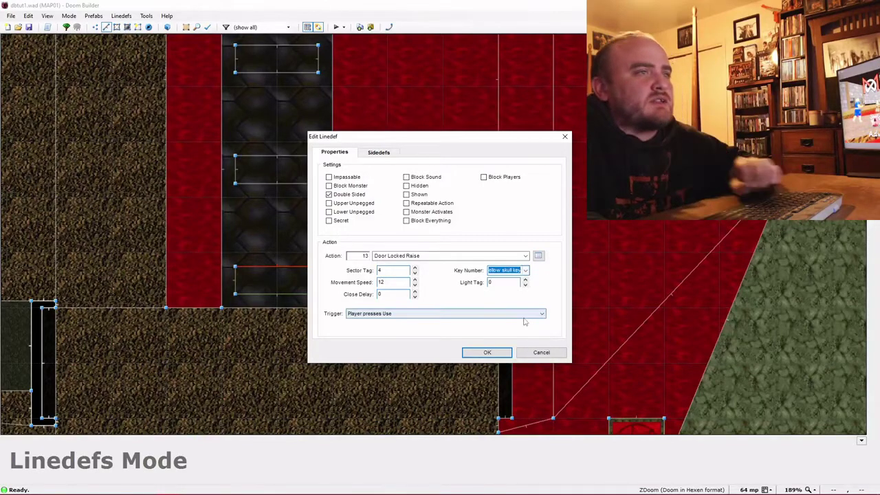
{"action": "left_click", "coordinate": [483, 351]}
- Move the horizontal outer linedef on the red area's north edge far northward to enlarge the area behind the dark corridor
{"action": "scroll", "coordinate": [482, 346], "scroll_direction": "down", "scroll_amount": 4}
{"action": "scroll", "coordinate": [472, 328], "scroll_direction": "down", "scroll_amount": 7}
{"action": "scroll", "coordinate": [463, 315], "scroll_direction": "up", "scroll_amount": 4}
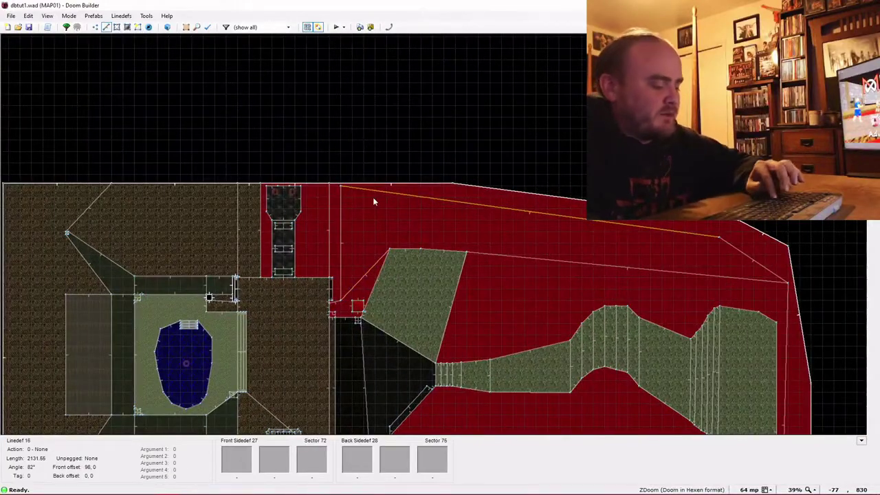
{"action": "key", "text": "v"}
{"action": "key", "text": "Right"}
{"action": "key", "text": "Right"}
{"action": "key", "text": "Right"}
{"action": "key", "text": "Up"}
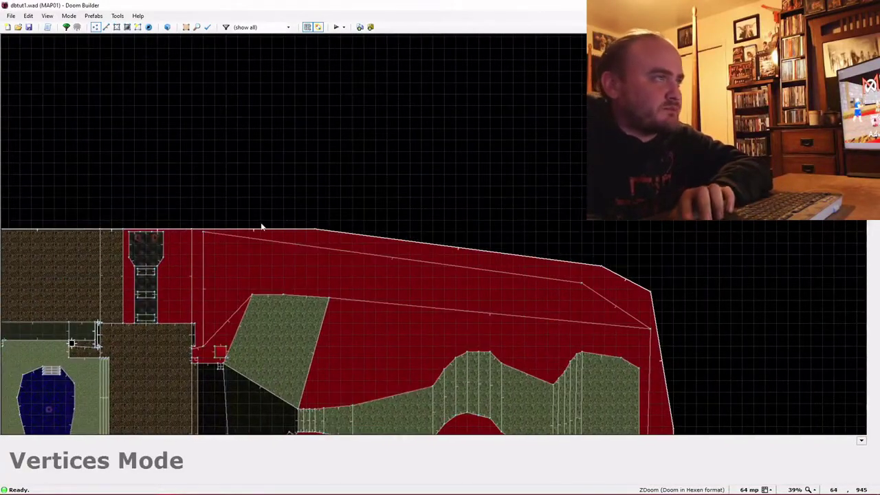
{"action": "key", "text": "l"}
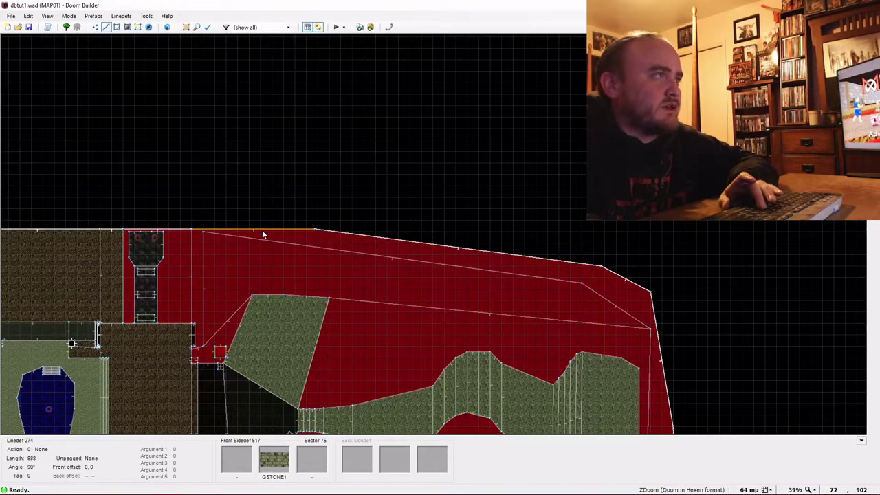
{"action": "left_click_drag", "start_coordinate": [262, 235], "coordinate": [263, 94]}
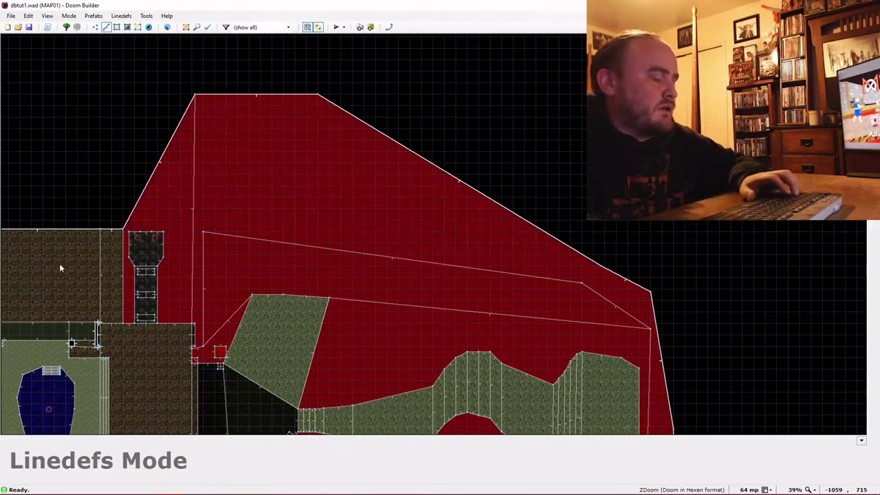
- Move the short outer linedef at the north end of the brown strip up level with the red area's extended north edge
{"action": "key", "text": "v"}
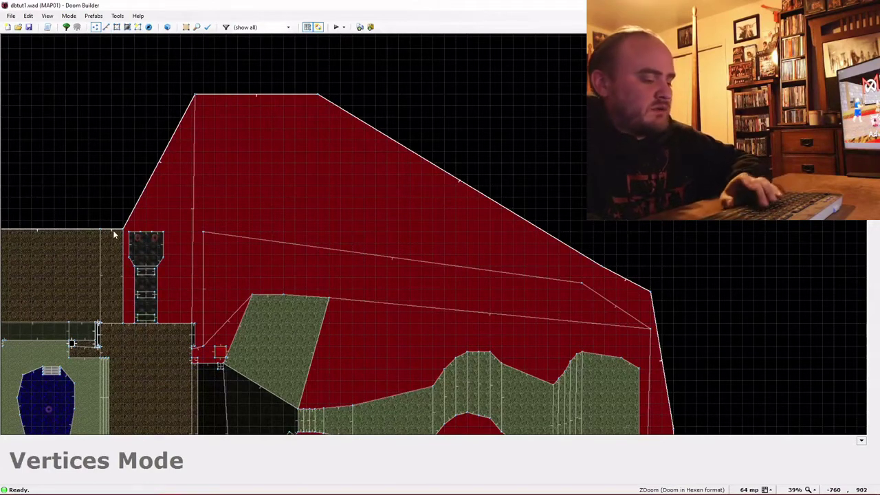
{"action": "key", "text": "l"}
{"action": "left_click_drag", "start_coordinate": [114, 232], "coordinate": [114, 214]}
{"action": "left_click_drag", "start_coordinate": [107, 168], "coordinate": [109, 101]}
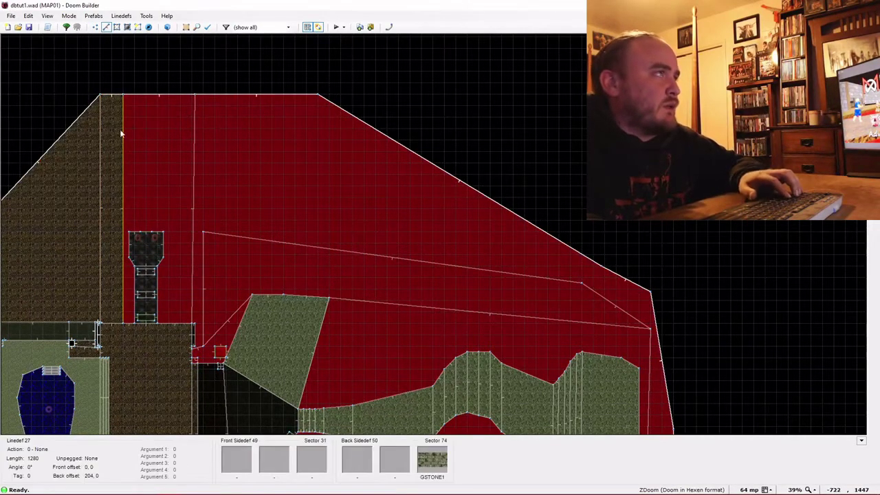
{"action": "scroll", "coordinate": [112, 114], "scroll_direction": "down", "scroll_amount": 3}
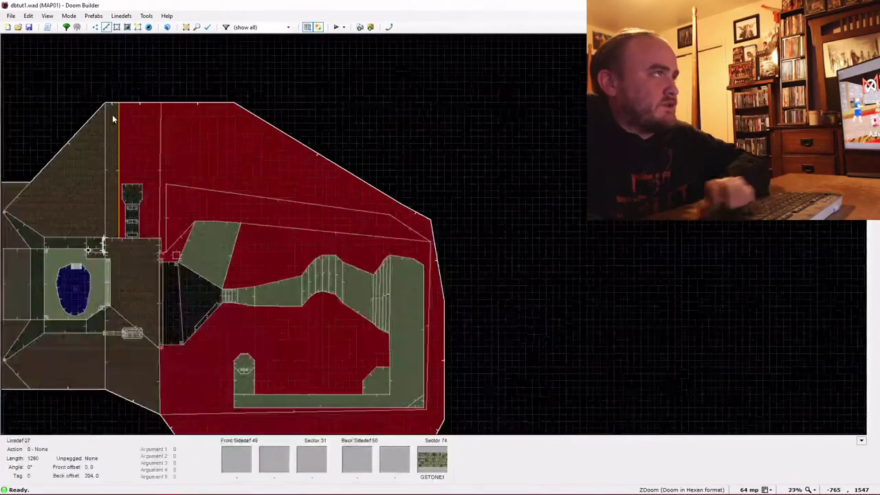
{"action": "middle_click_drag", "start_coordinate": [112, 114], "coordinate": [210, 157]}
{"action": "scroll", "coordinate": [218, 202], "scroll_direction": "up", "scroll_amount": 6}
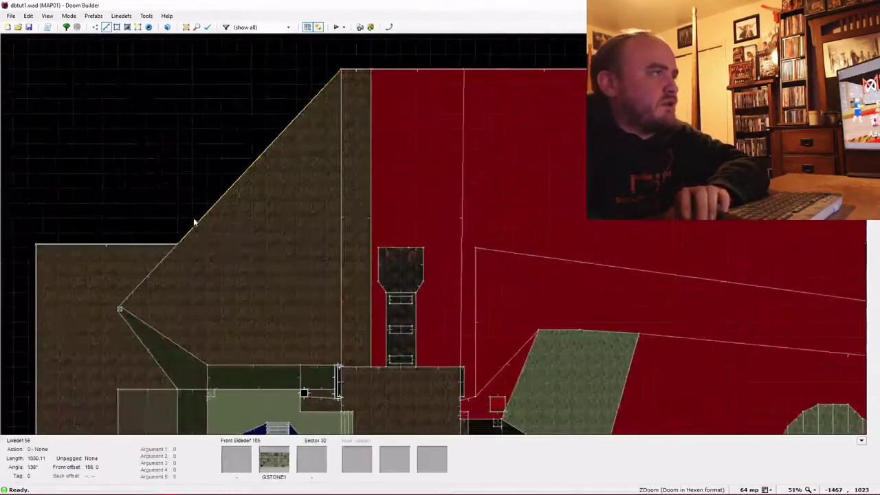
- Move the brown area's northwest outline vertices outward to the north and west to widen the area
{"action": "key", "text": "v"}
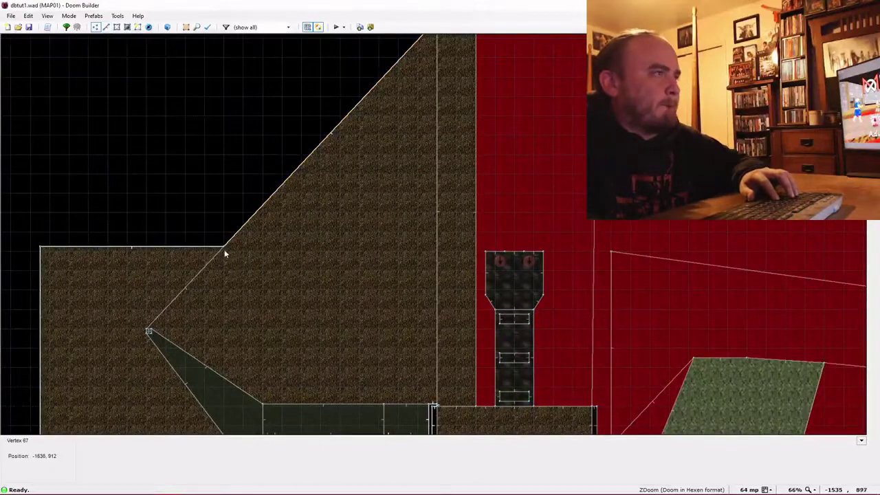
{"action": "left_click_drag", "start_coordinate": [224, 248], "coordinate": [149, 103]}
{"action": "scroll", "coordinate": [149, 103], "scroll_direction": "down", "scroll_amount": 3}
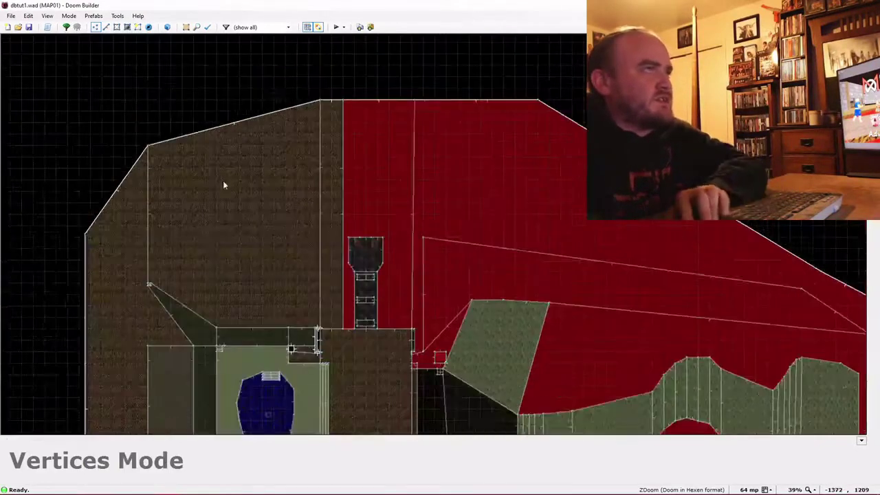
{"action": "left_click_drag", "start_coordinate": [197, 193], "coordinate": [176, 156]}
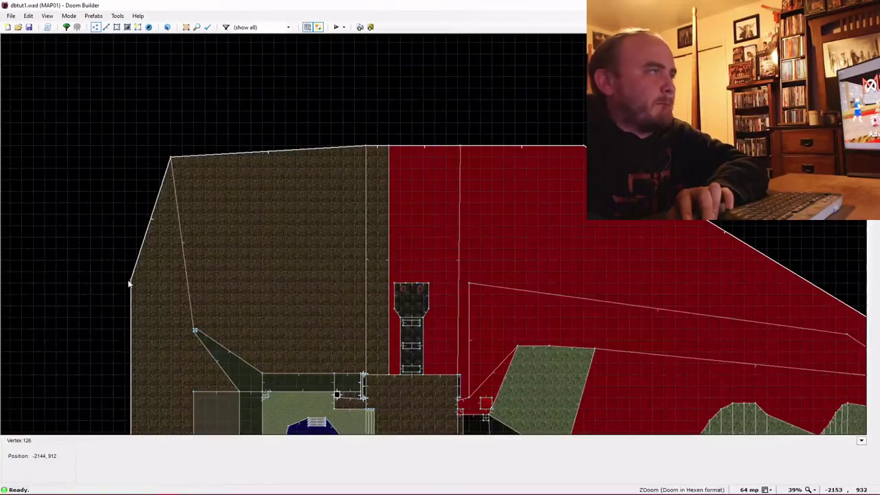
{"action": "right_click_drag", "start_coordinate": [129, 283], "coordinate": [79, 191]}
- Raise the three middle vertices of the outer north edge, on both sides of the brown strip and at the red area's inner line
{"action": "key", "text": "Up"}
{"action": "key", "text": "Right"}
{"action": "key", "text": "Right"}
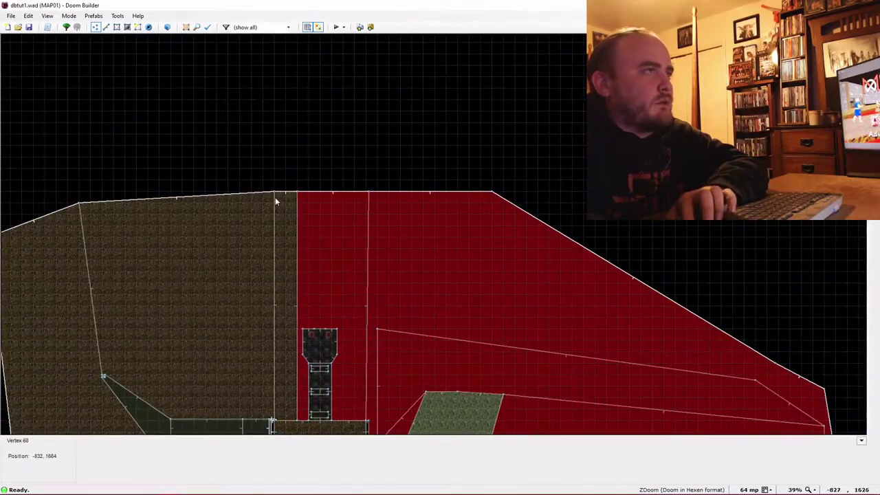
{"action": "right_click_drag", "start_coordinate": [274, 196], "coordinate": [266, 159]}
{"action": "right_click_drag", "start_coordinate": [297, 195], "coordinate": [309, 147]}
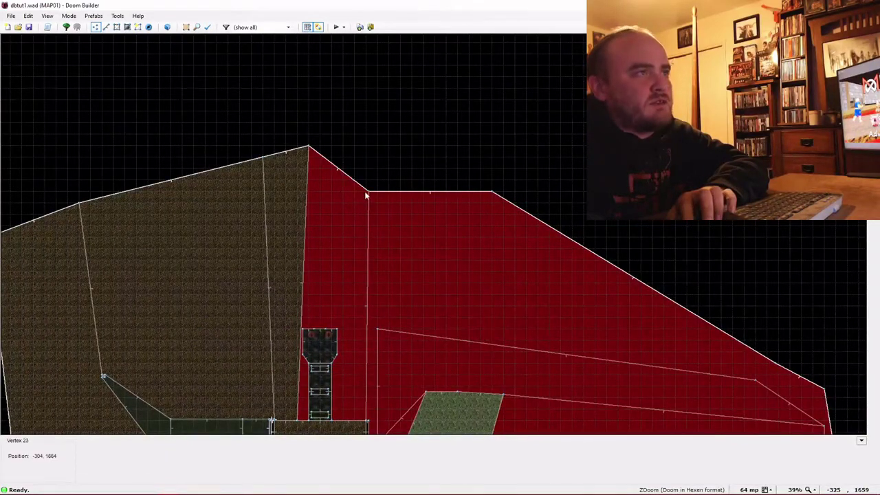
{"action": "right_click_drag", "start_coordinate": [366, 196], "coordinate": [399, 149]}
{"action": "scroll", "coordinate": [419, 261], "scroll_direction": "up", "scroll_amount": 2}
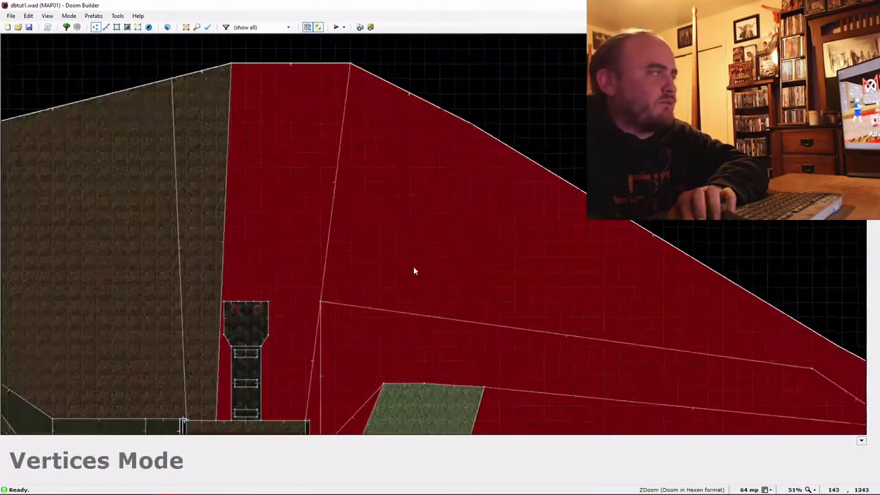
{"action": "scroll", "coordinate": [257, 187], "scroll_direction": "down", "scroll_amount": 1}
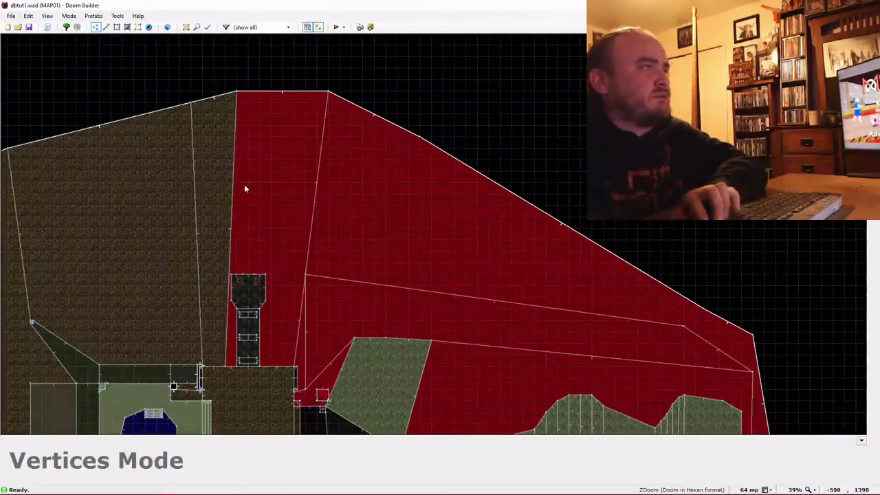
- Shift the two vertices at the brown strip's north end westward so the strip slants away from the dark corridor
{"action": "key", "text": "Left"}
{"action": "key", "text": "Left"}
{"action": "key", "text": "Up"}
{"action": "scroll", "coordinate": [292, 171], "scroll_direction": "up", "scroll_amount": 1}
{"action": "scroll", "coordinate": [293, 176], "scroll_direction": "up", "scroll_amount": 1}
{"action": "right_click_drag", "start_coordinate": [285, 145], "coordinate": [177, 181]}
{"action": "right_click_drag", "start_coordinate": [356, 116], "coordinate": [235, 131]}
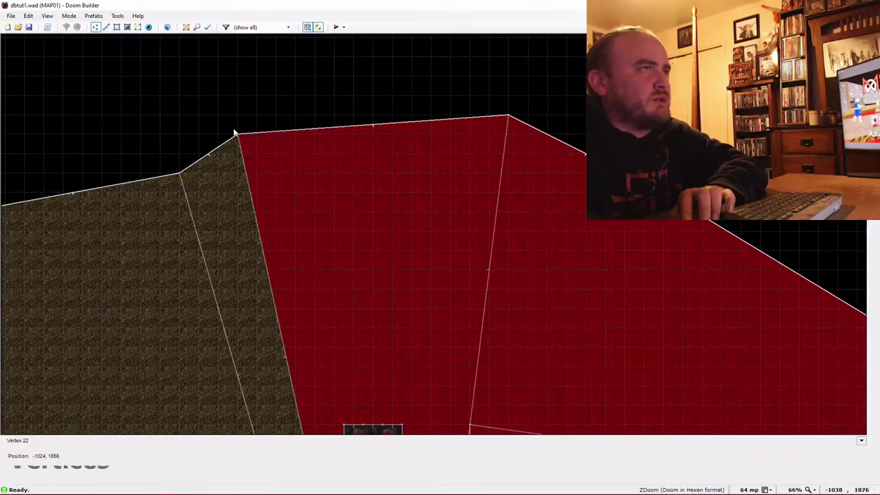
- Move the dark corridor's end room sector straight north, close to the red area's outer edge, to lengthen the corridor
{"action": "scroll", "coordinate": [354, 199], "scroll_direction": "down", "scroll_amount": 1}
{"action": "key", "text": "Right"}
{"action": "key", "text": "Right"}
{"action": "key", "text": "Down"}
{"action": "key", "text": "Down"}
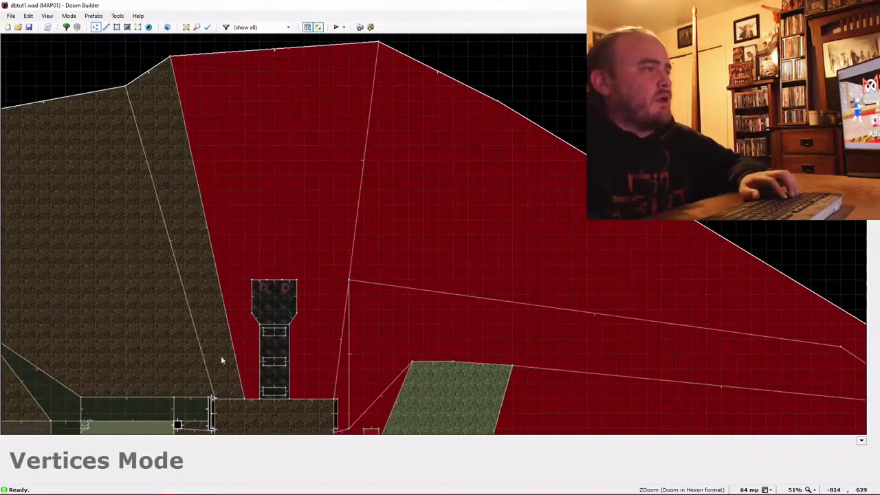
{"action": "scroll", "coordinate": [230, 402], "scroll_direction": "up", "scroll_amount": 4}
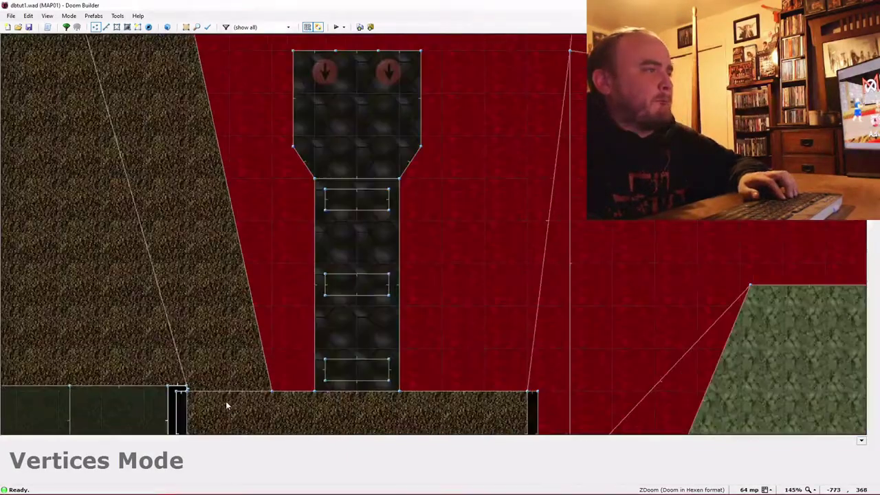
{"action": "scroll", "coordinate": [226, 400], "scroll_direction": "down", "scroll_amount": 2}
{"action": "scroll", "coordinate": [215, 375], "scroll_direction": "down", "scroll_amount": 2}
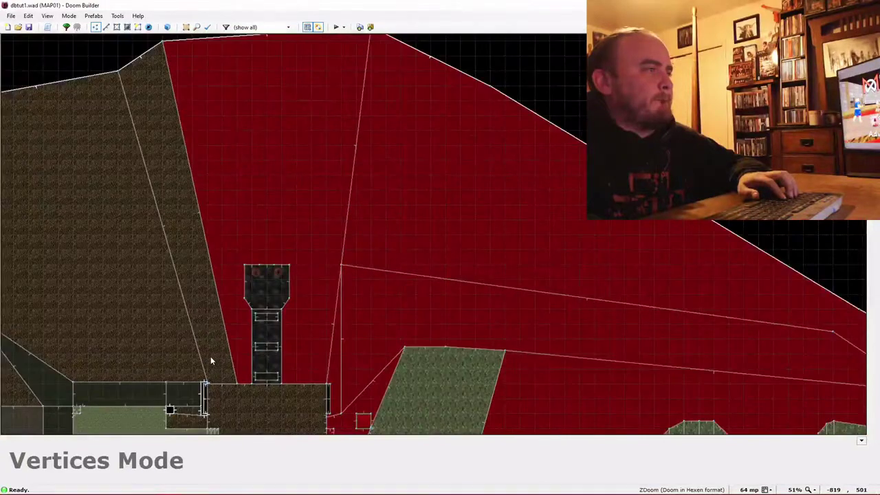
{"action": "scroll", "coordinate": [210, 357], "scroll_direction": "up", "scroll_amount": 1}
{"action": "scroll", "coordinate": [210, 356], "scroll_direction": "down", "scroll_amount": 1}
{"action": "key", "text": "s"}
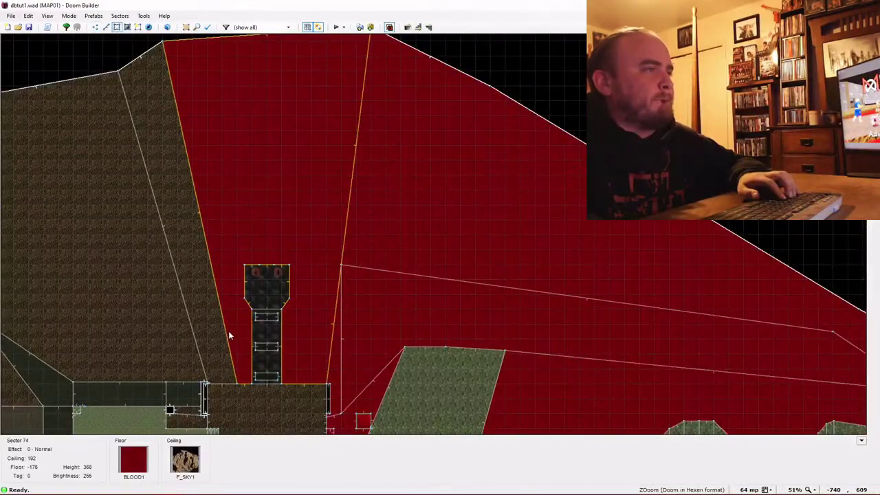
{"action": "left_click", "coordinate": [265, 297]}
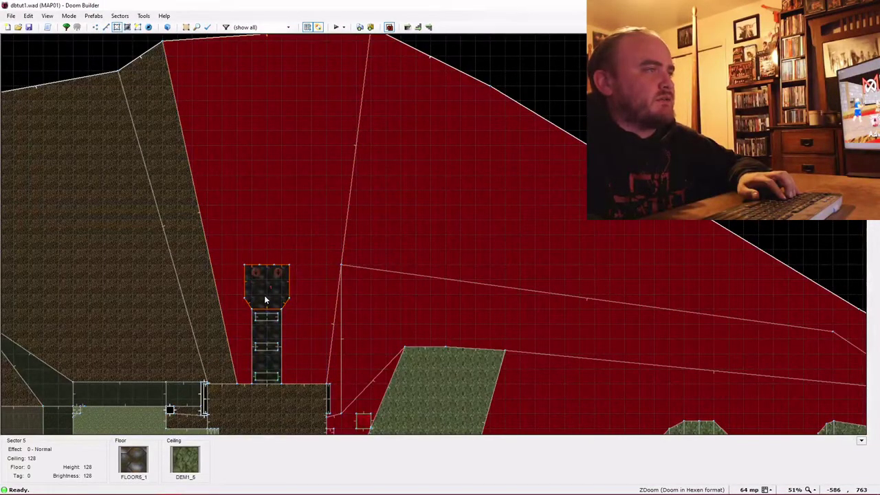
{"action": "left_click_drag", "start_coordinate": [265, 297], "coordinate": [265, 281]}
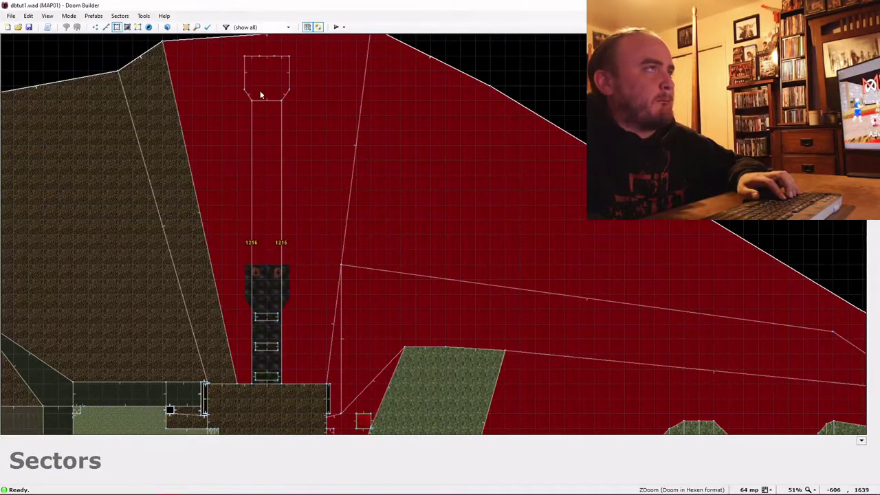
{"action": "left_click_drag", "start_coordinate": [260, 89], "coordinate": [258, 77]}
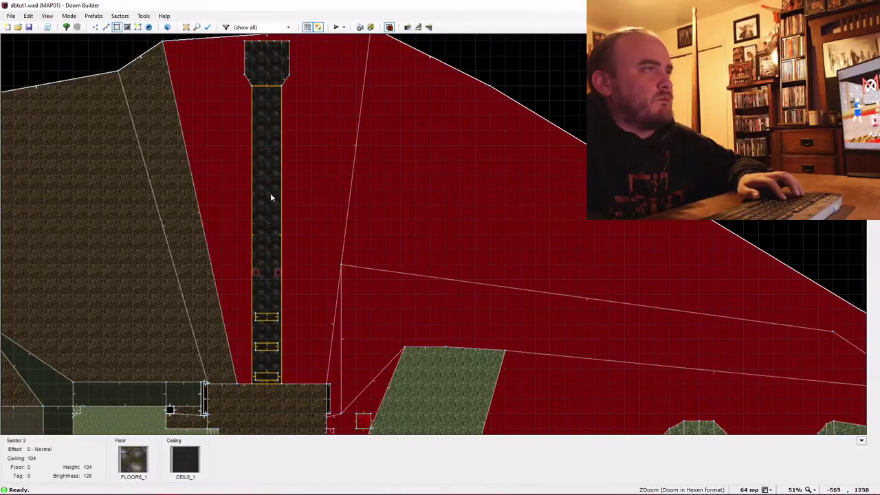
- Move the two red things from the corridor into its relocated end room, placing them side by side with a 16 mp grid
{"action": "key", "text": "t"}
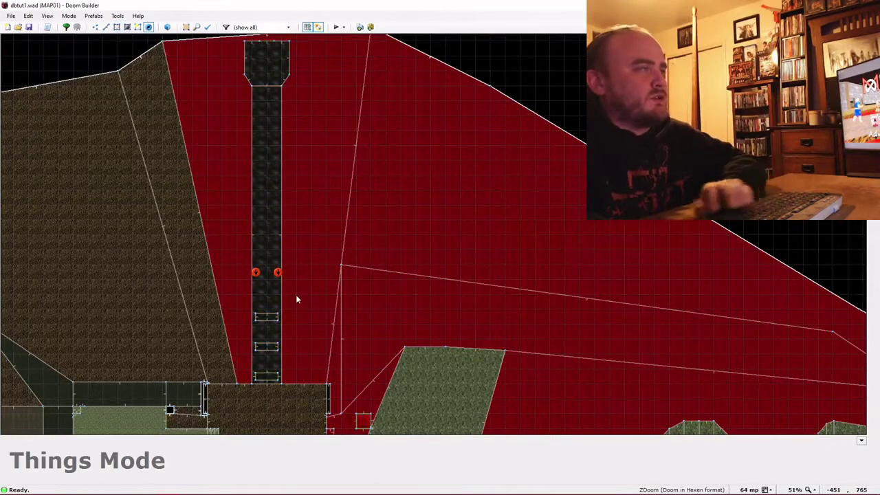
{"action": "scroll", "coordinate": [296, 294], "scroll_direction": "down", "scroll_amount": 3}
{"action": "left_click_drag", "start_coordinate": [286, 289], "coordinate": [279, 214]}
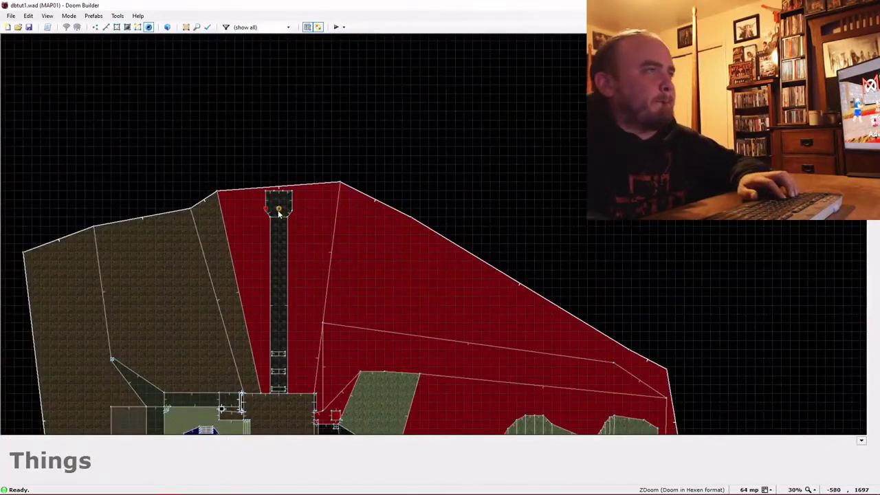
{"action": "scroll", "coordinate": [281, 198], "scroll_direction": "up", "scroll_amount": 4}
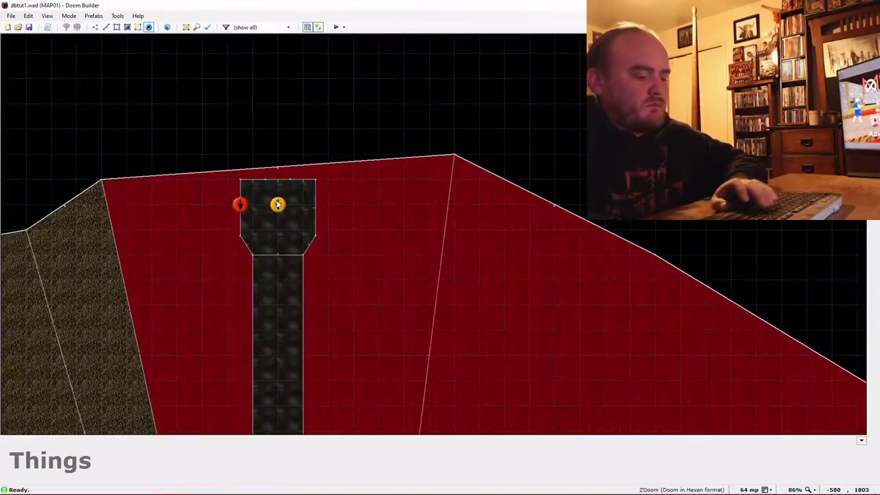
{"action": "mouse_move", "coordinate": [282, 194]}
{"action": "right_mouse_down"}
{"action": "mouse_move", "coordinate": [290, 194]}
{"action": "mouse_move", "coordinate": [282, 196]}
{"action": "right_mouse_up"}
{"action": "key", "text": "bracketright"}
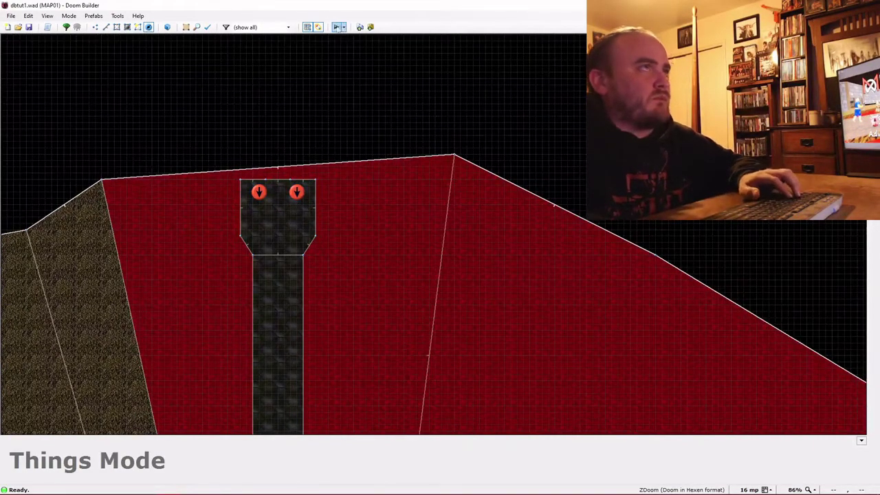
- Test the map, go from the stone start platform into the blood pool, and fire the pistol there
{"action": "left_click", "coordinate": [337, 27]}
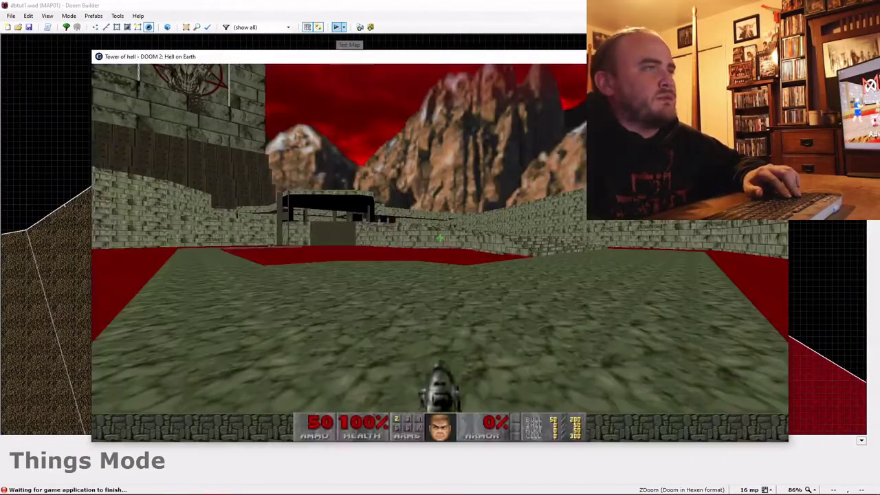
{"action": "key", "text": "w"}
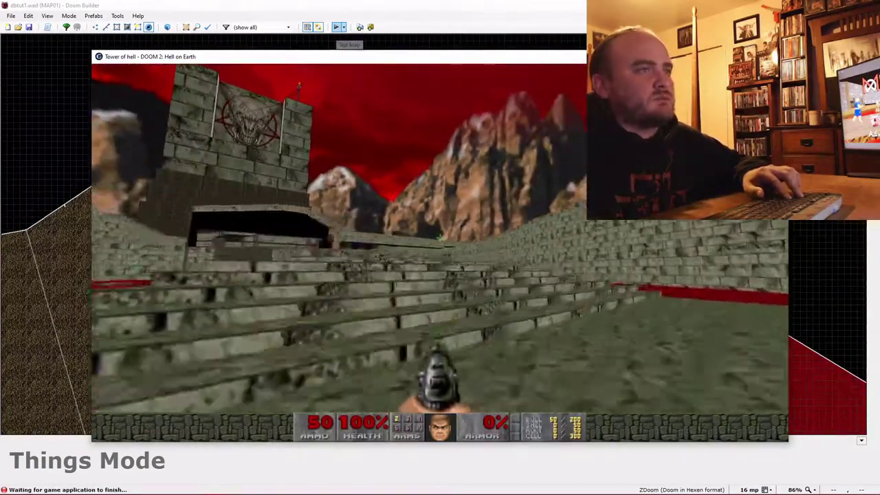
{"action": "key", "text": "w"}
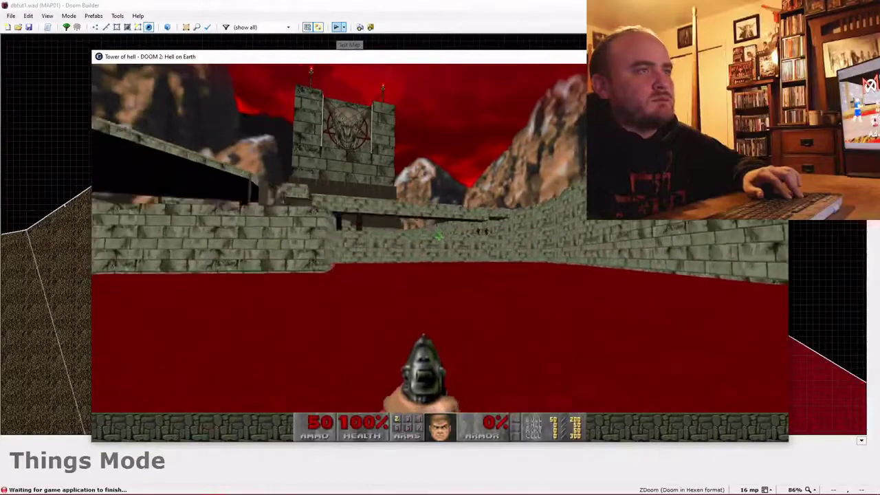
{"action": "key", "text": "Left"}
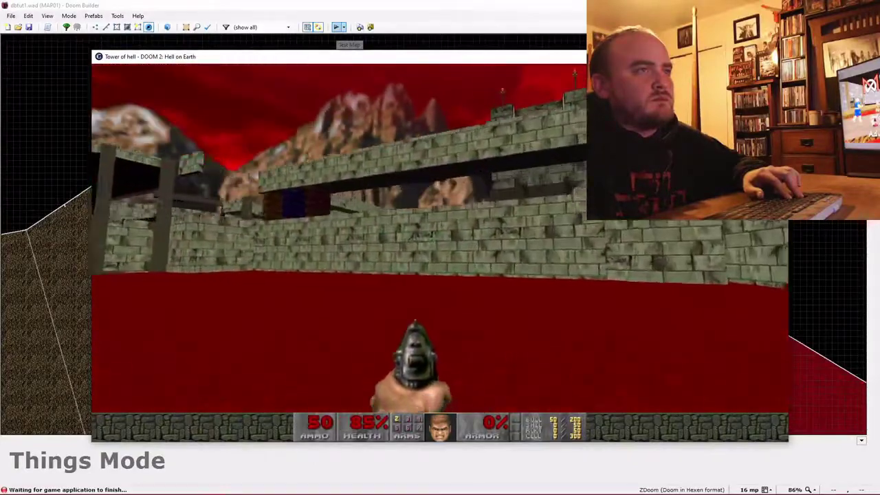
{"action": "key", "text": "Right"}
{"action": "key", "text": "ctrl"}
{"action": "key", "text": "ctrl"}
{"action": "key", "text": "ctrl"}
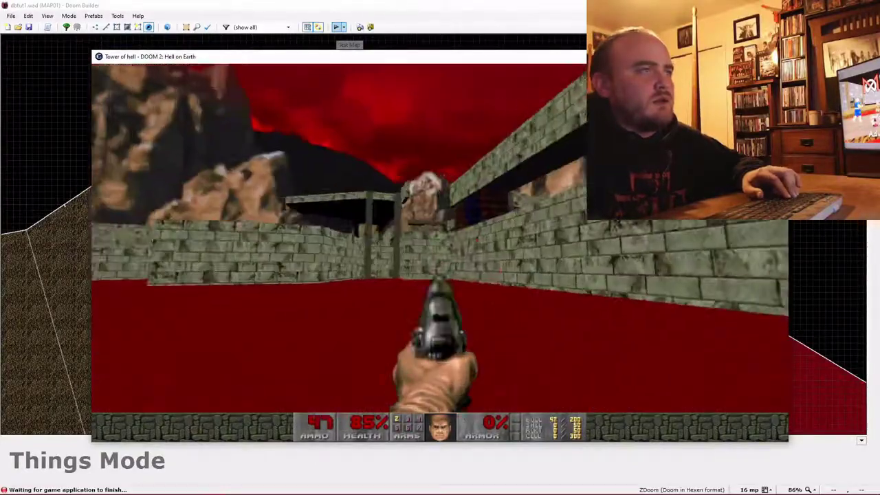
- Explore the outer walls of the blood pool and take the teleport back to the stone platform
{"action": "key", "text": "Up"}
{"action": "key", "text": "Right"}
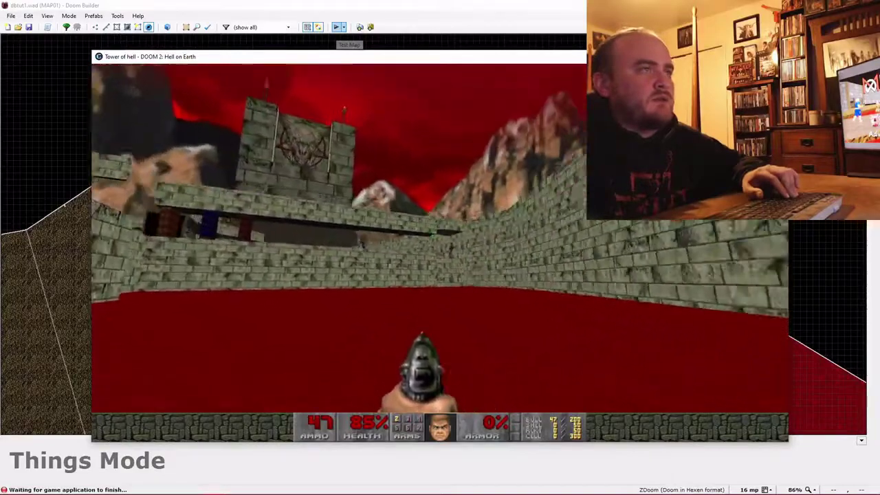
{"action": "key", "text": "Right"}
{"action": "key", "text": "Left"}
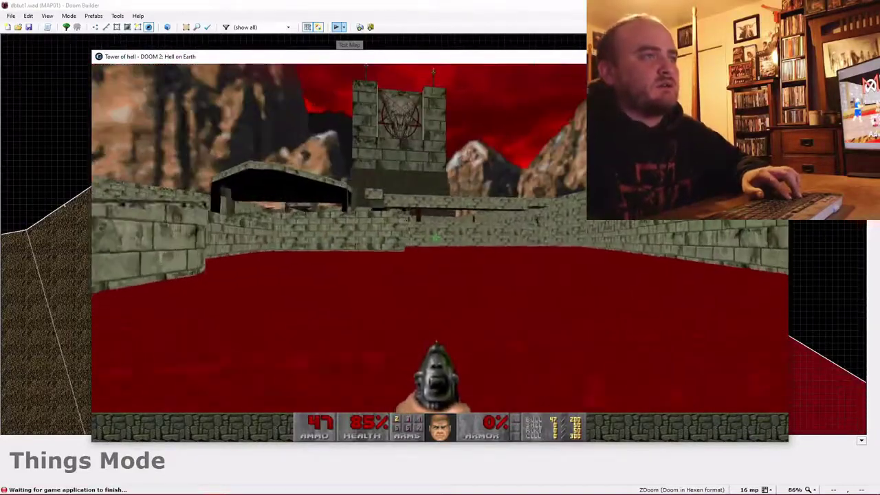
{"action": "key", "text": "Left"}
{"action": "key", "text": "Up"}
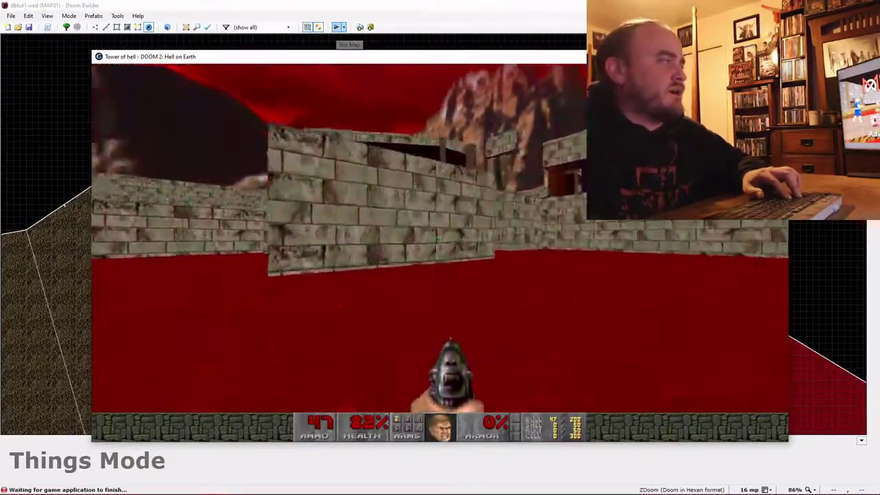
{"action": "key", "text": "Up"}
{"action": "key", "text": "Right"}
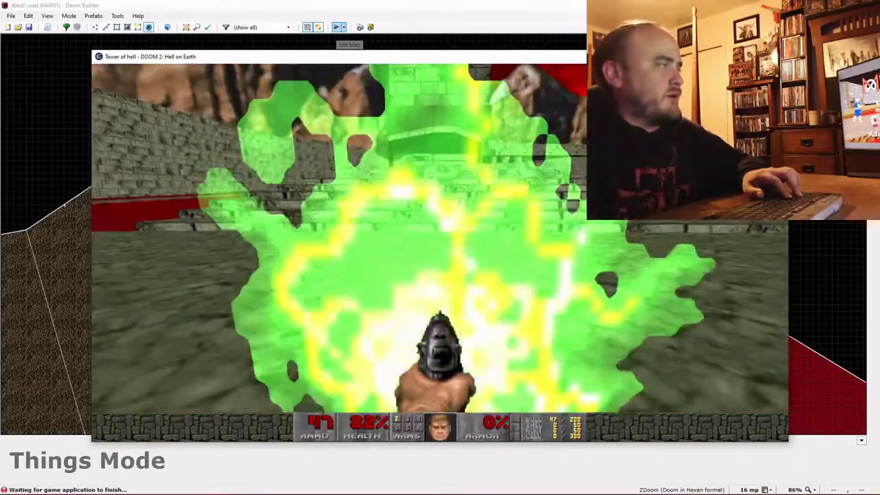
- Climb the stone steps through the dark shelter and walk across the brown-floored room
{"action": "key", "text": "Right"}
{"action": "key", "text": "Up"}
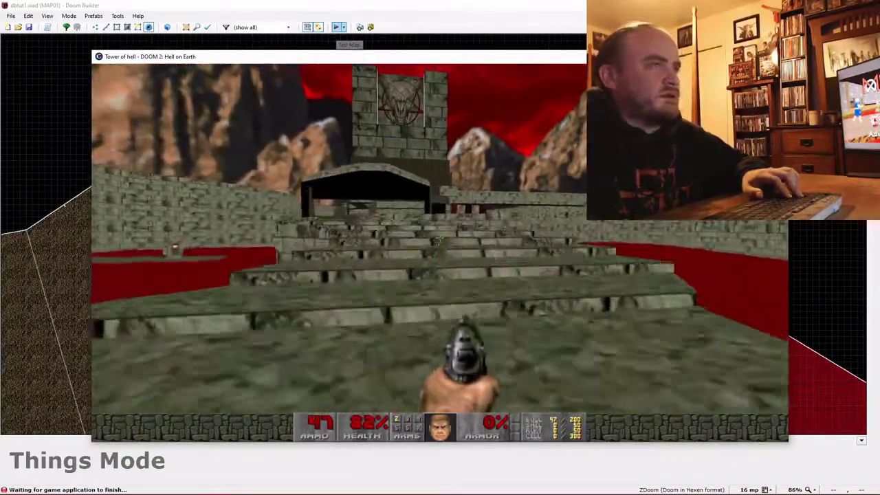
{"action": "key", "text": "Up"}
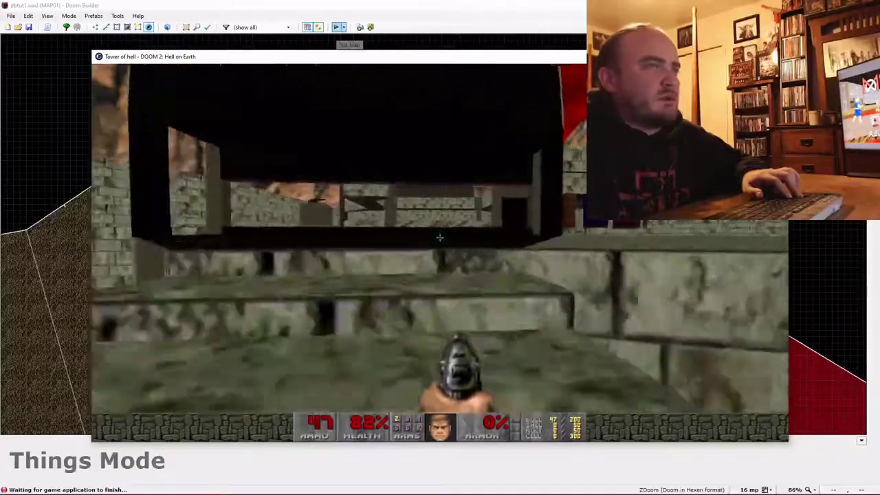
{"action": "key", "text": "Up"}
{"action": "key", "text": "Right"}
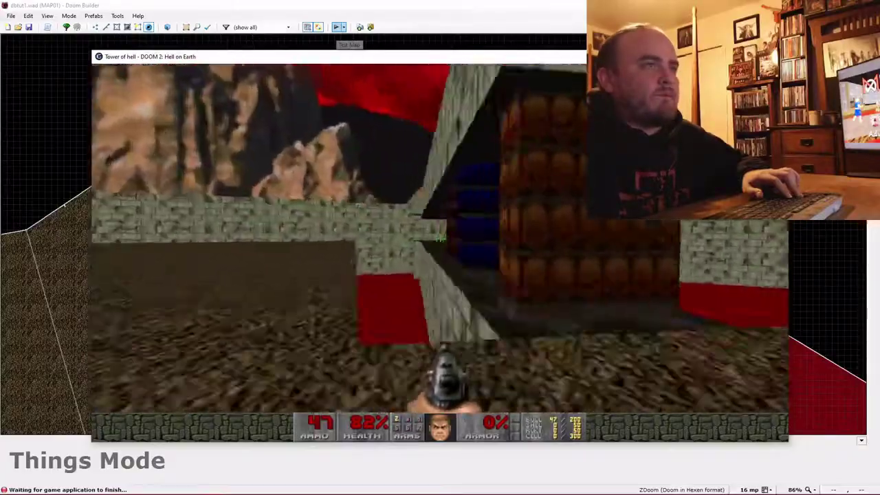
{"action": "key", "text": "Left"}
{"action": "key", "text": "Up"}
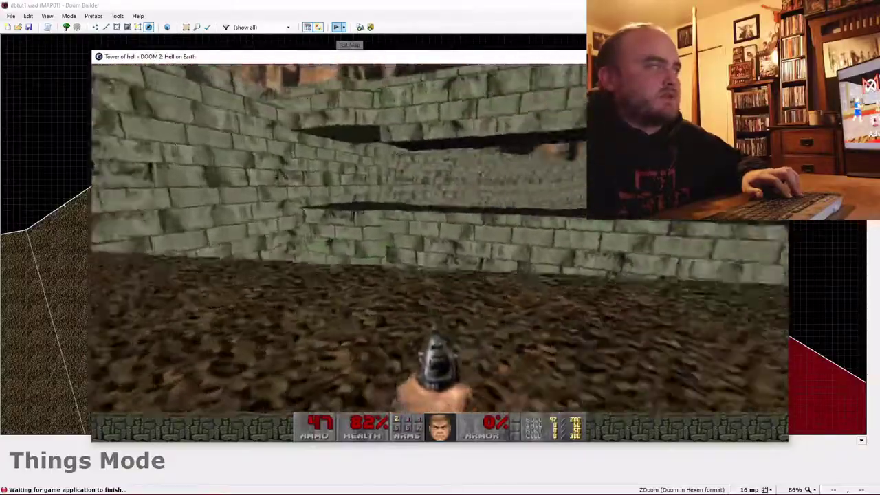
- Drop over the dark corridor's ledge into the blood pool, fire the pistol, and follow the stone wall to the teleport
{"action": "key", "text": "Right"}
{"action": "key", "text": "Up"}
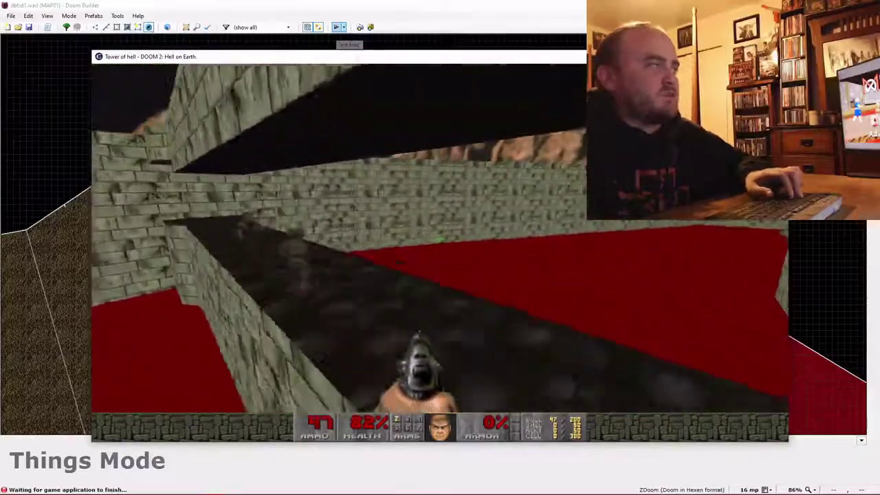
{"action": "key", "text": "w"}
{"action": "left_click", "coordinate": [440, 239]}
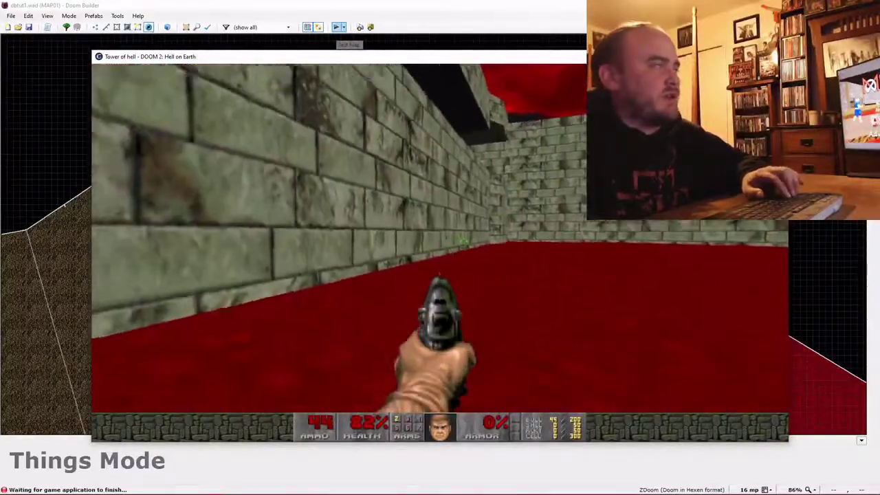
{"action": "key", "text": "w"}
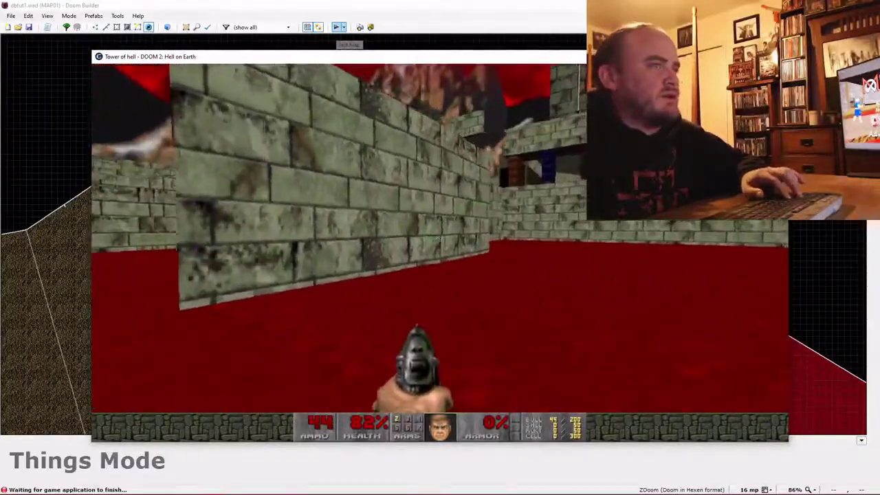
{"action": "key", "text": "w"}
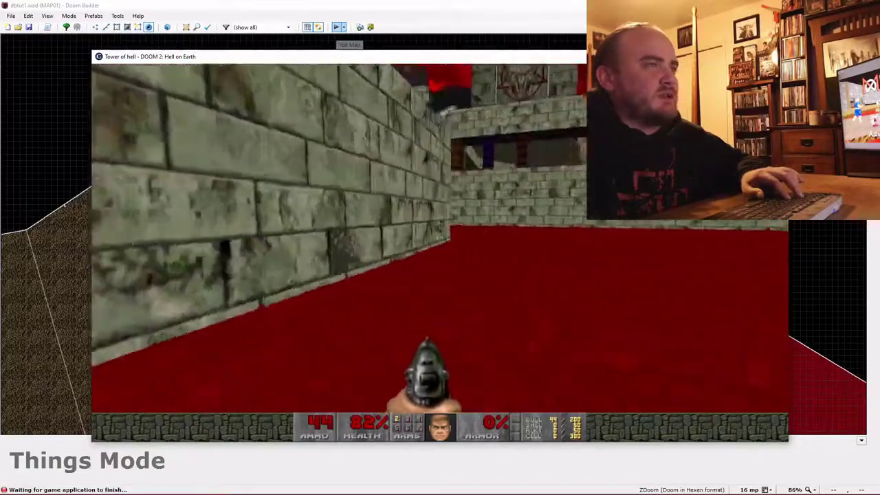
{"action": "key", "text": "w"}
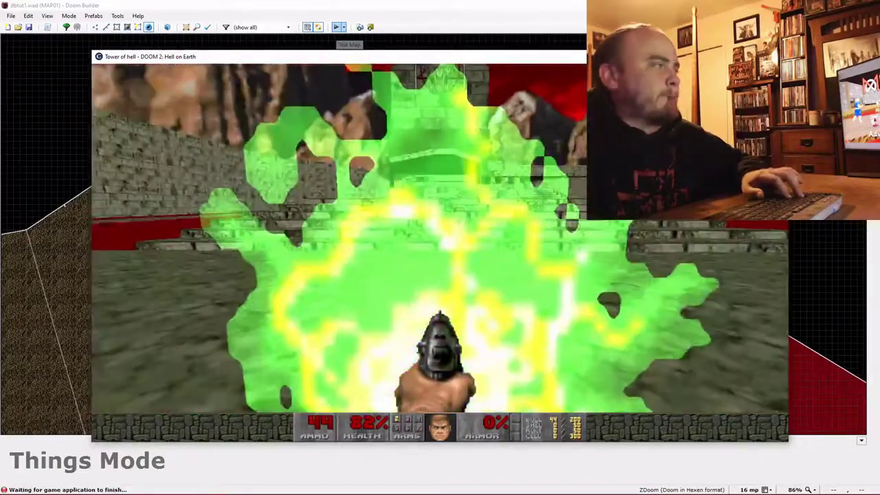
- Quit the test game and return to the map editor
{"action": "key", "text": "Escape"}
{"action": "key", "text": "Up"}
{"action": "key", "text": "Return"}
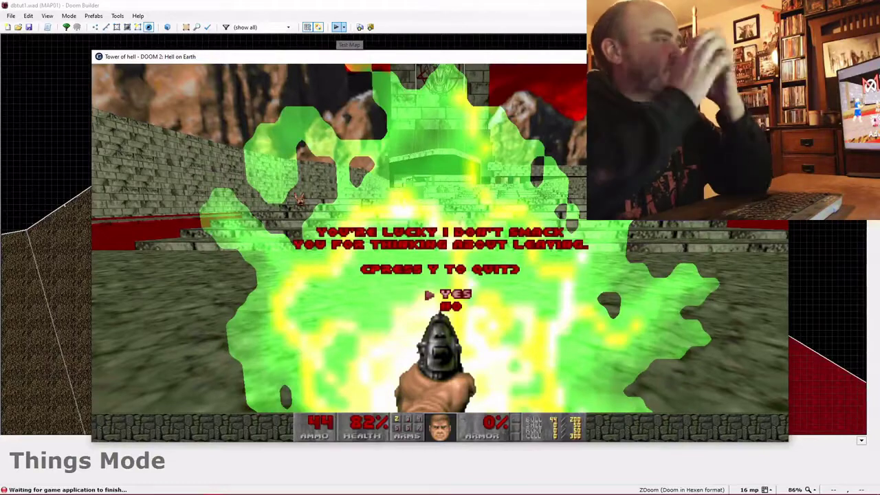
{"action": "key", "text": "y"}
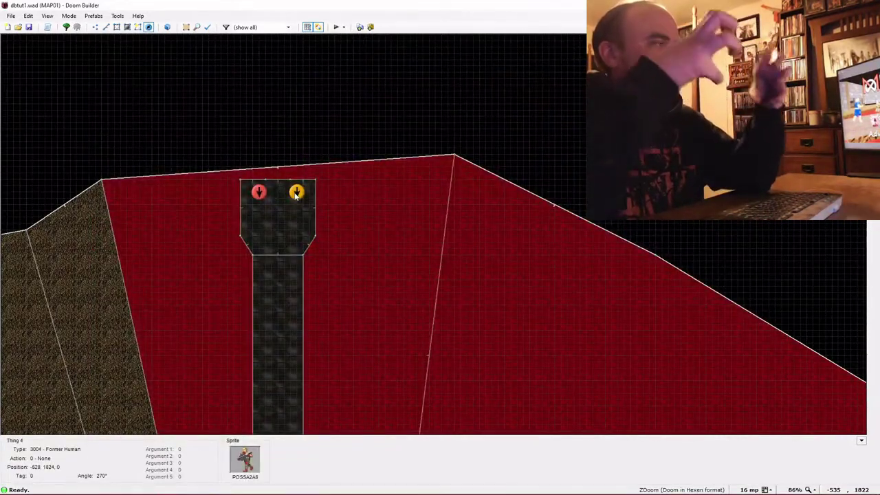
- In the 3D view, lower the floor of the brown FLAT10 strip beside the dark corridor to -176, level with the blood
{"action": "scroll", "coordinate": [323, 199], "scroll_direction": "down", "scroll_amount": 3}
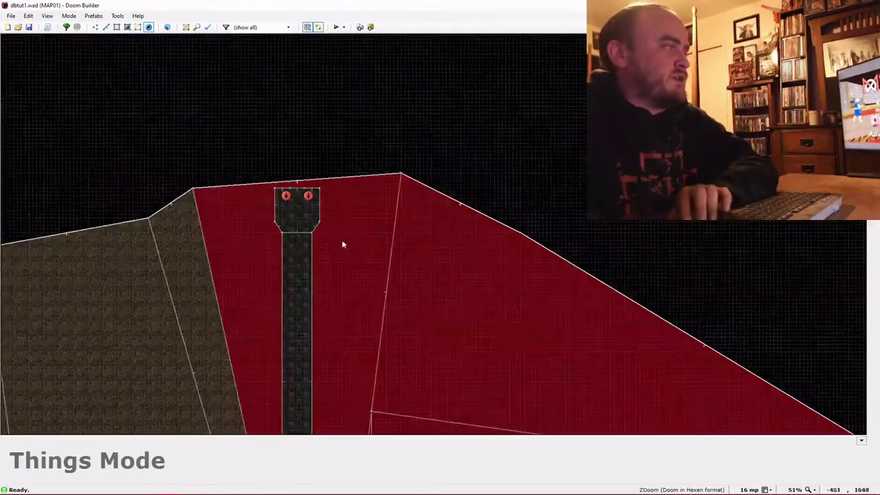
{"action": "key", "text": "Left"}
{"action": "key", "text": "Left"}
{"action": "key", "text": "Down"}
{"action": "key", "text": "Down"}
{"action": "scroll", "coordinate": [370, 268], "scroll_direction": "up", "scroll_amount": 2}
{"action": "key", "text": "Left"}
{"action": "key", "text": "Down"}
{"action": "scroll", "coordinate": [369, 269], "scroll_direction": "down", "scroll_amount": 2}
{"action": "key", "text": "Down"}
{"action": "scroll", "coordinate": [370, 269], "scroll_direction": "down", "scroll_amount": 2}
{"action": "scroll", "coordinate": [369, 269], "scroll_direction": "up", "scroll_amount": 2}
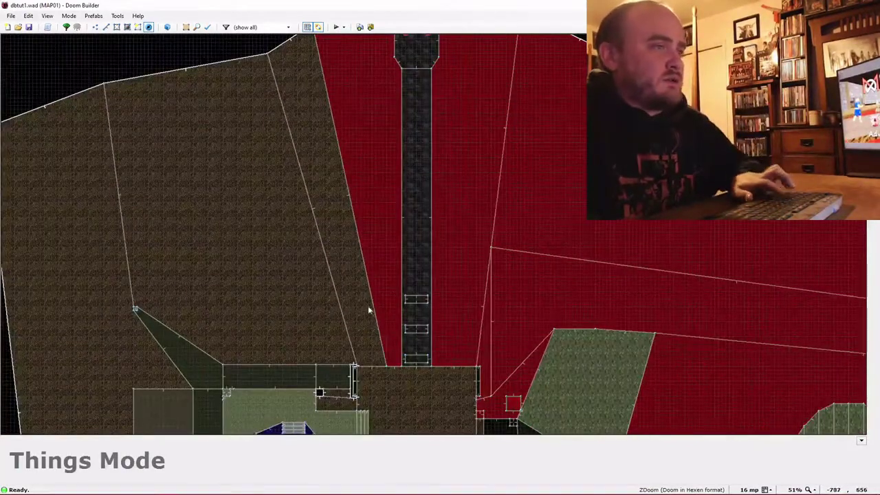
{"action": "scroll", "coordinate": [385, 354], "scroll_direction": "up", "scroll_amount": 4}
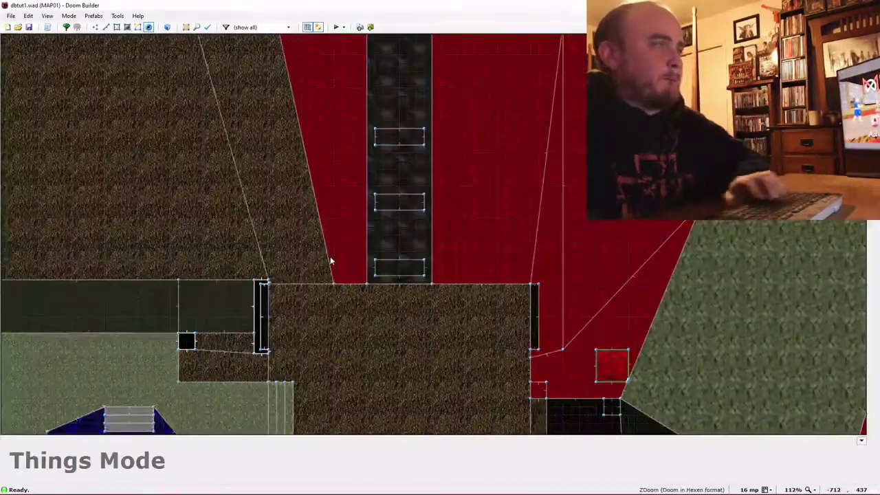
{"action": "key", "text": "w"}
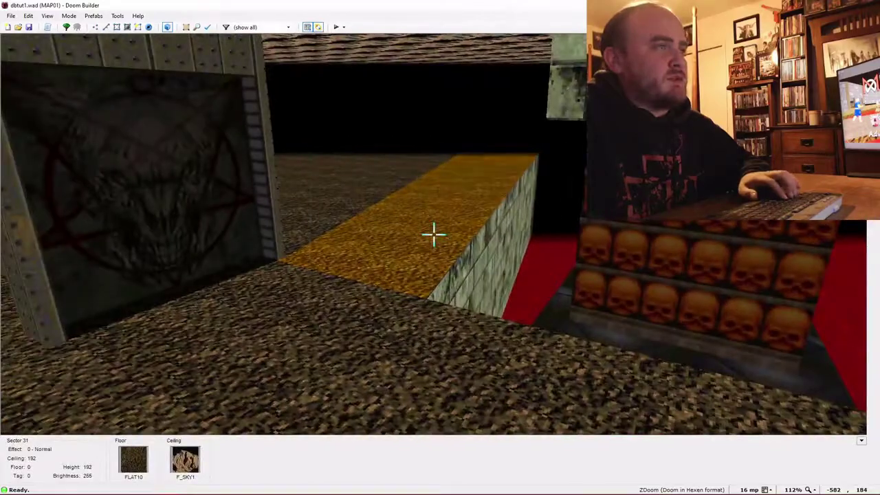
{"action": "scroll", "coordinate": [434, 234], "scroll_direction": "down", "scroll_amount": 10}
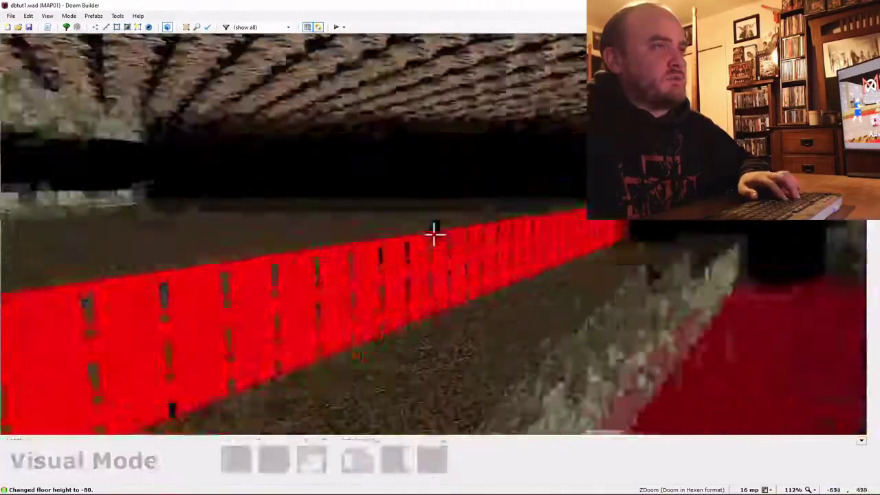
{"action": "scroll", "coordinate": [434, 234], "scroll_direction": "down", "scroll_amount": 5}
{"action": "scroll", "coordinate": [433, 234], "scroll_direction": "down", "scroll_amount": 5}
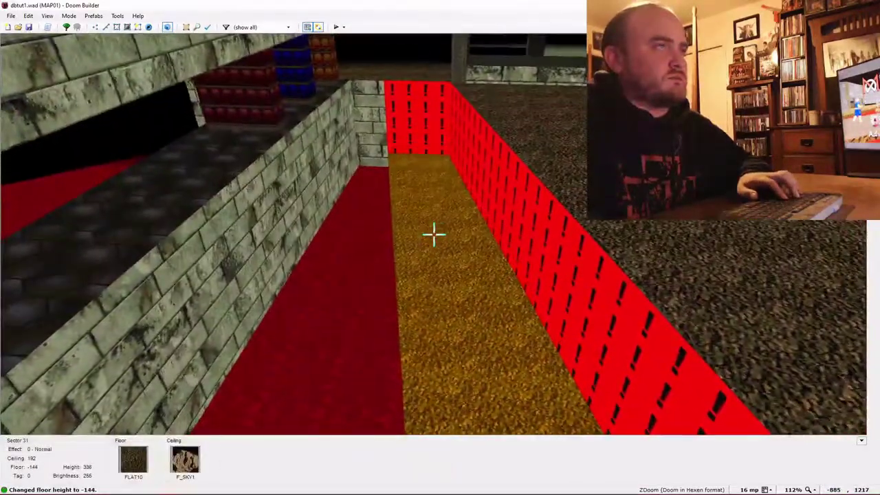
{"action": "scroll", "coordinate": [433, 234], "scroll_direction": "down", "scroll_amount": 2}
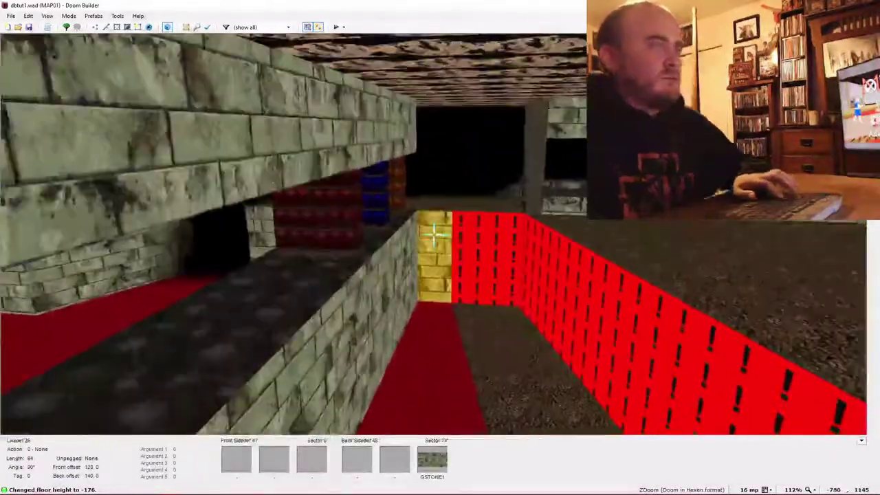
- Copy the GSTONE1 texture onto the untextured walls around the lowered strip and the BLOOD1 flat onto its floor
{"action": "key", "text": "ctrl+c"}
{"action": "key", "text": "ctrl+v"}
{"action": "key", "text": "ctrl+v"}
{"action": "key", "text": "ctrl+c"}
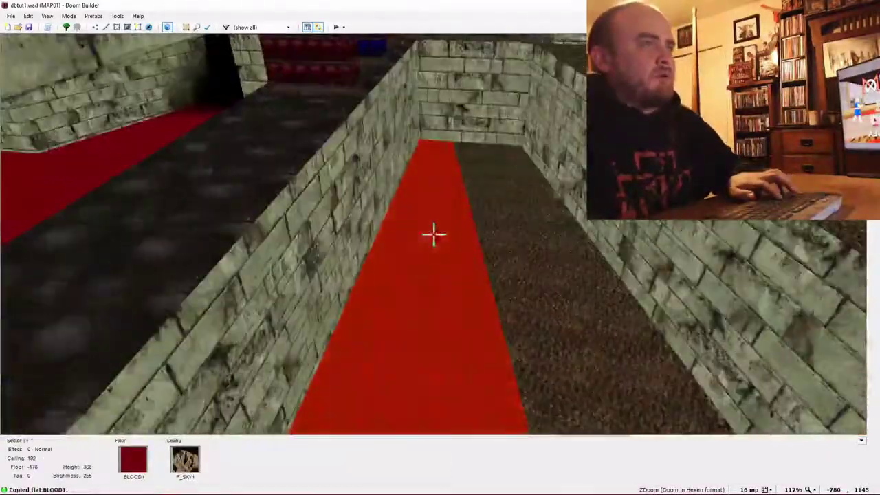
{"action": "key", "text": "ctrl+v"}
- Examine the brown area's edges around the new blood channel in 3D and its sector layout in the 2D map
{"action": "key", "text": "e"}
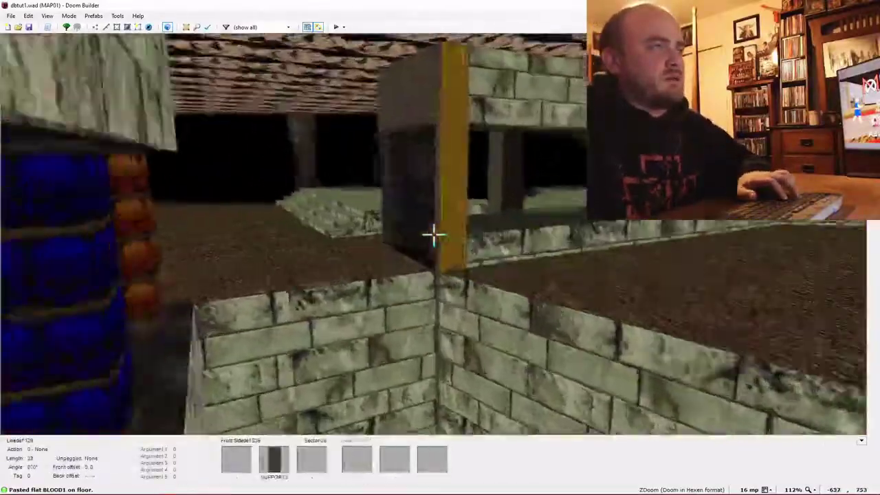
{"action": "key", "text": "d"}
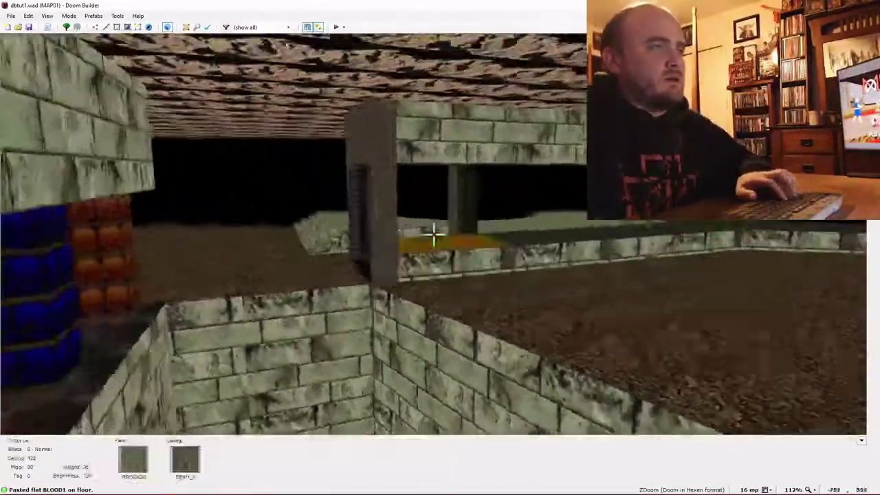
{"action": "key", "text": "w"}
{"action": "key", "text": "s"}
{"action": "scroll", "coordinate": [270, 334], "scroll_direction": "up", "scroll_amount": 2}
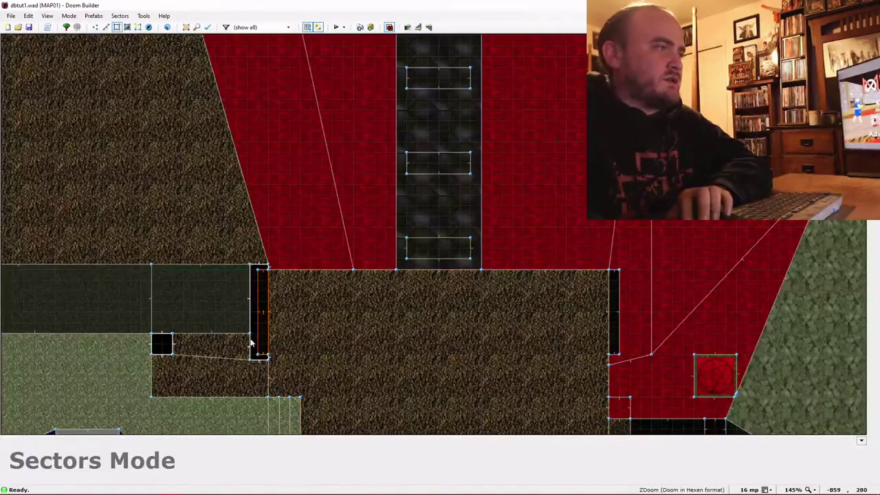
{"action": "key", "text": "Left"}
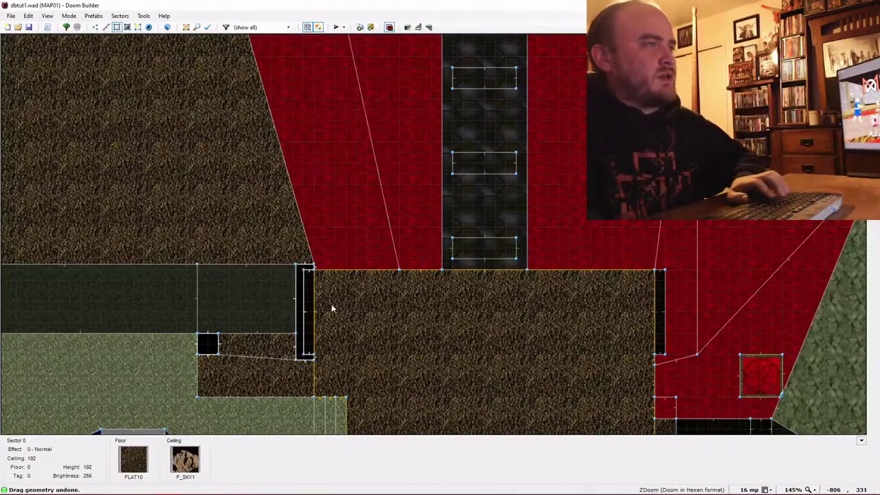
{"action": "scroll", "coordinate": [312, 297], "scroll_direction": "down", "scroll_amount": 8}
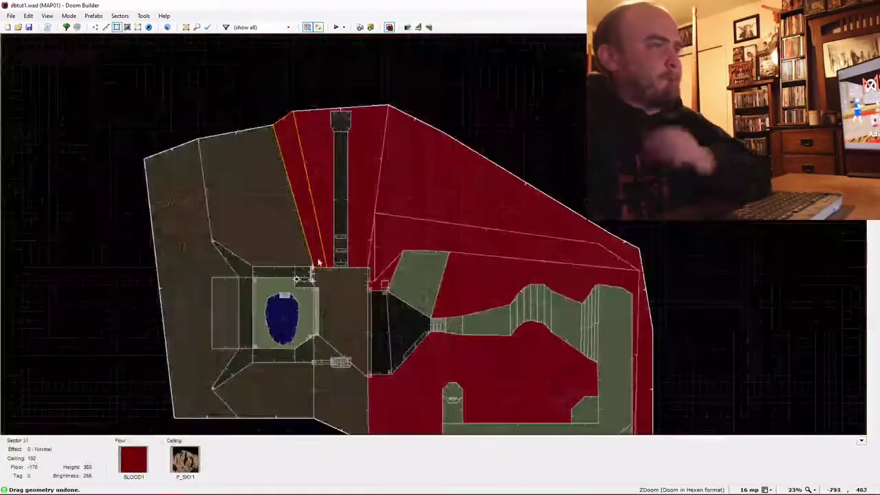
{"action": "scroll", "coordinate": [318, 261], "scroll_direction": "up", "scroll_amount": 4}
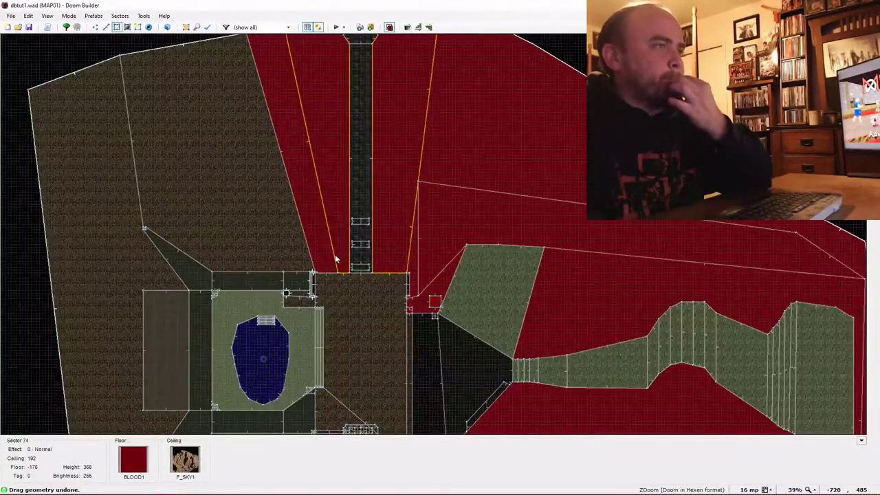
- Fly over the blood channel and the adjoining brown area in 3D to check the surrounding walls and corridor
{"action": "key", "text": "w"}
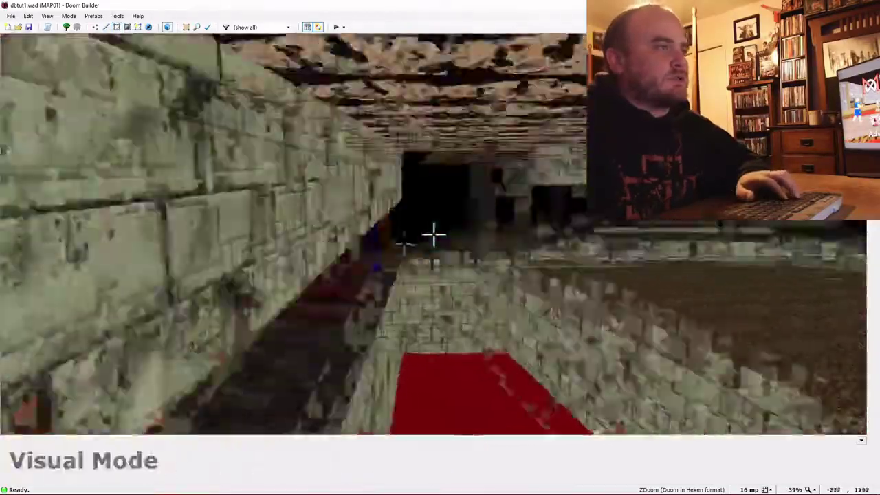
{"action": "key", "text": "d"}
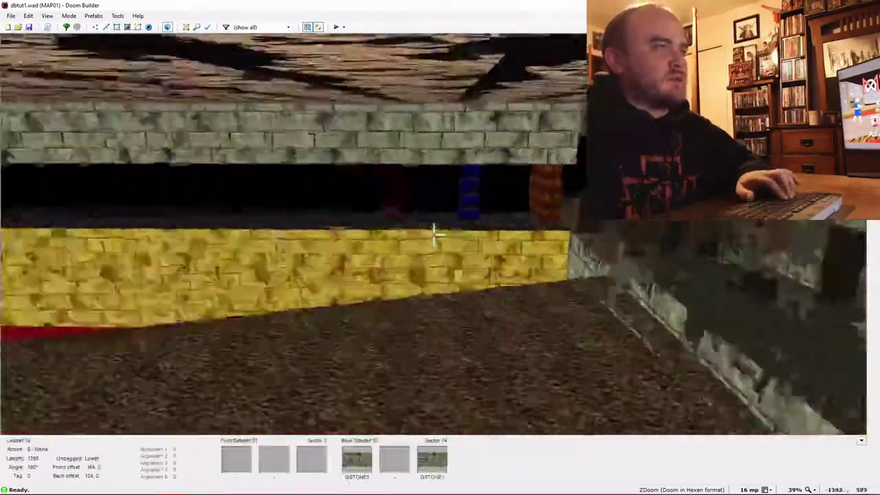
{"action": "key", "text": "e"}
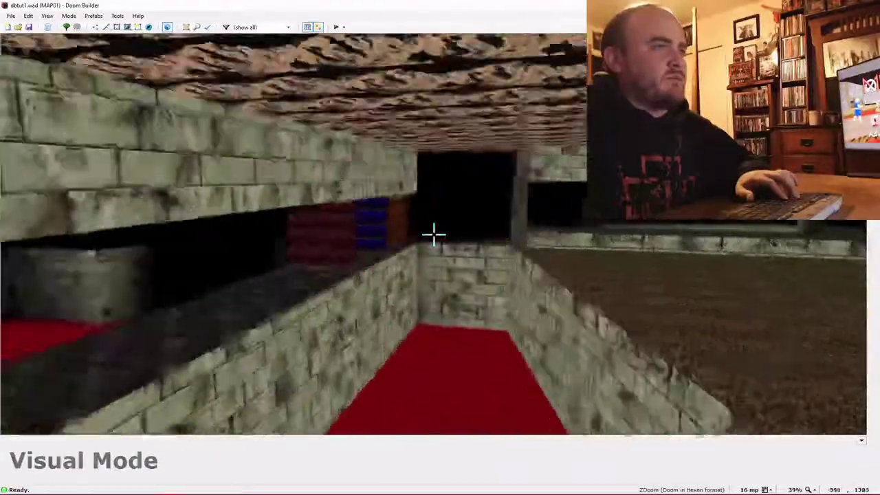
{"action": "key", "text": "w"}
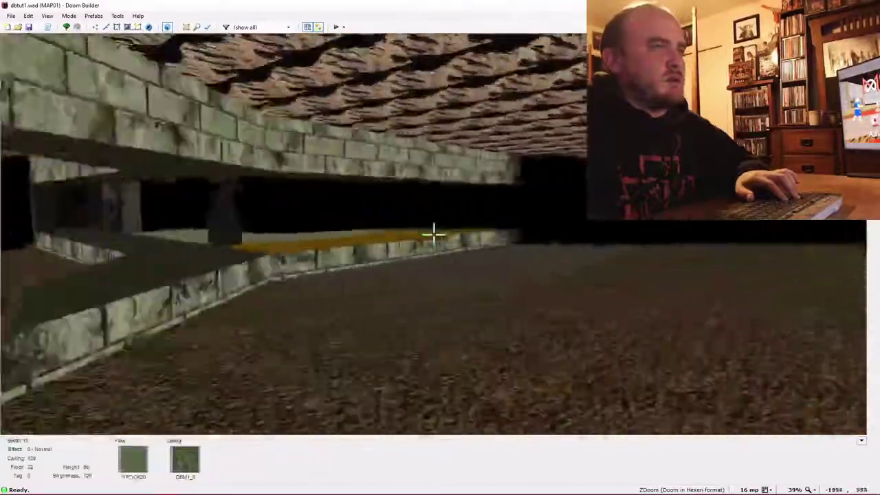
{"action": "key", "text": "e"}
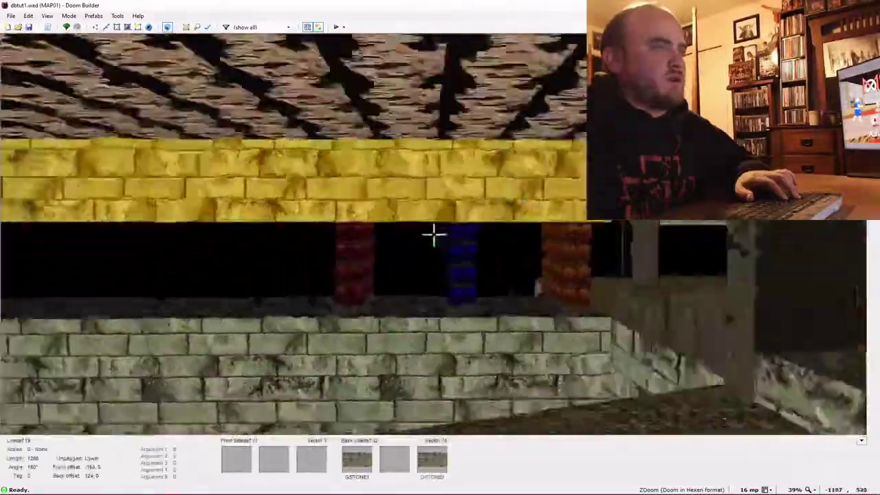
{"action": "key", "text": "e"}
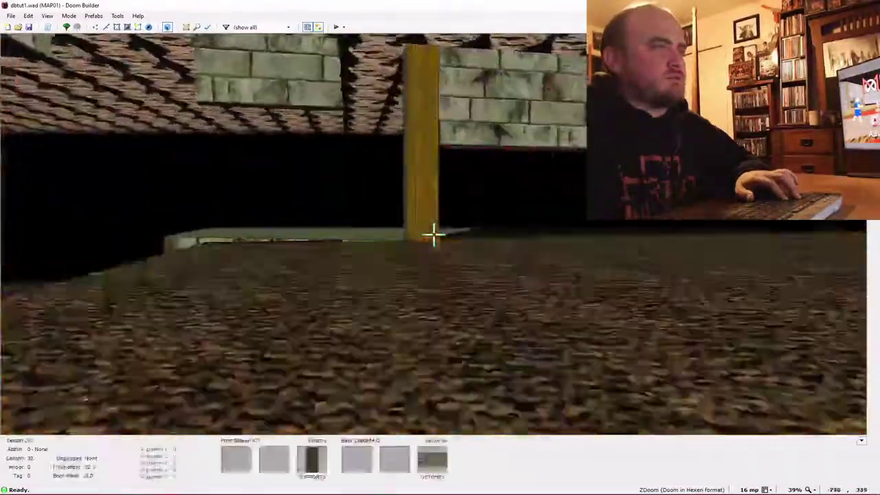
- Copy the F_SKY1 flat onto the DEM1_6 ceiling strip near the metal pillars and raise the sector brightness to 255
{"action": "key", "text": "e"}
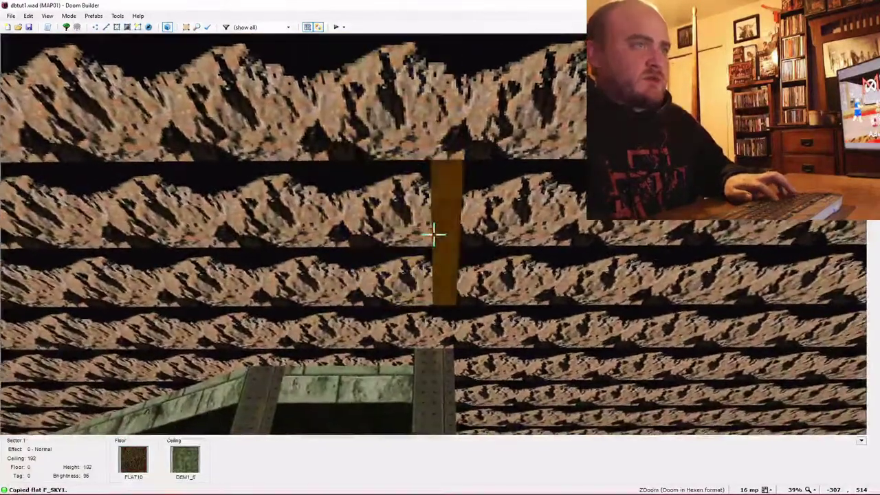
{"action": "key", "text": "ctrl+v"}
{"action": "scroll", "coordinate": [434, 235], "scroll_direction": "up", "scroll_amount": 2, "text": "ctrl"}
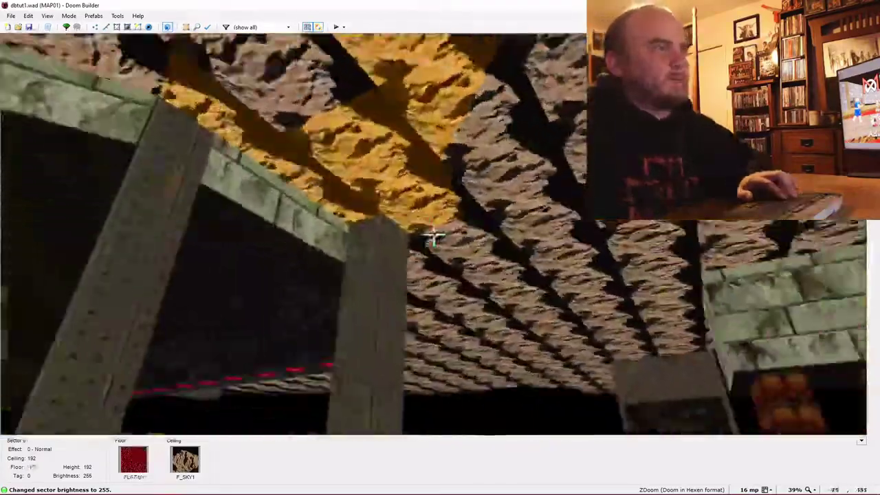
- Fly past the metal pillars and along the dark corridor in 3D to inspect them, and return to the 2D map
{"action": "key", "text": "e"}
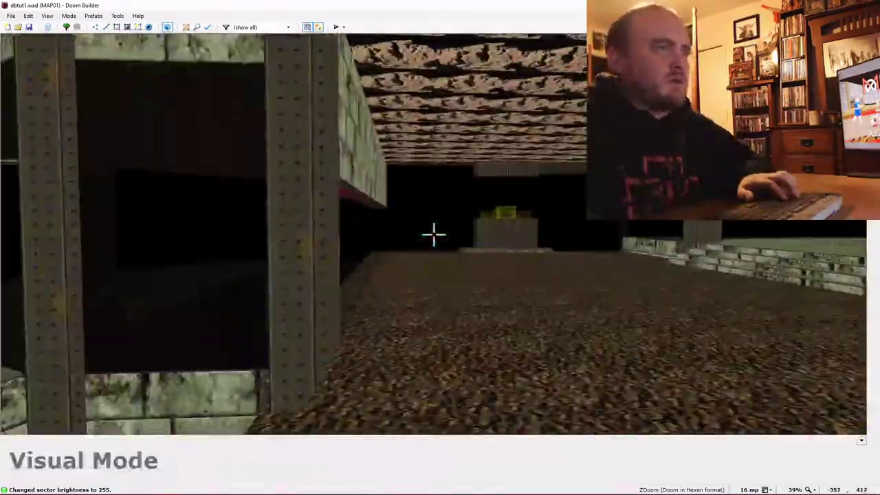
{"action": "key", "text": "e"}
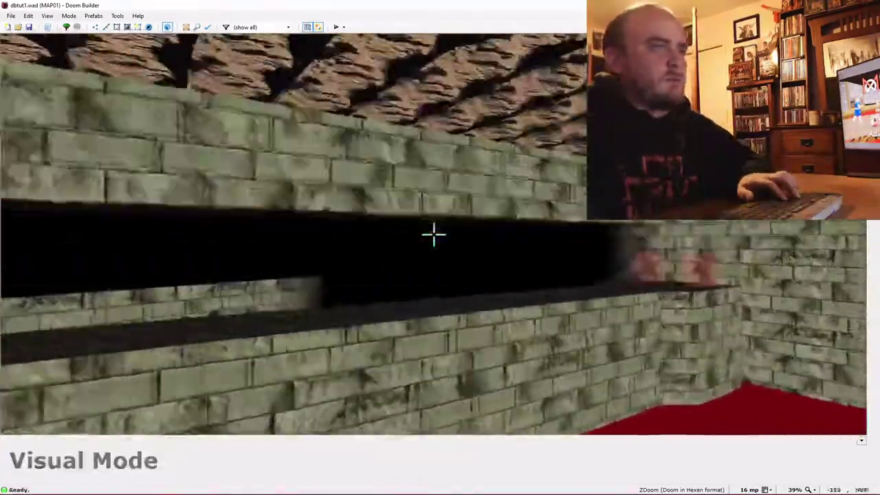
{"action": "key", "text": "e"}
{"action": "key", "text": "w"}
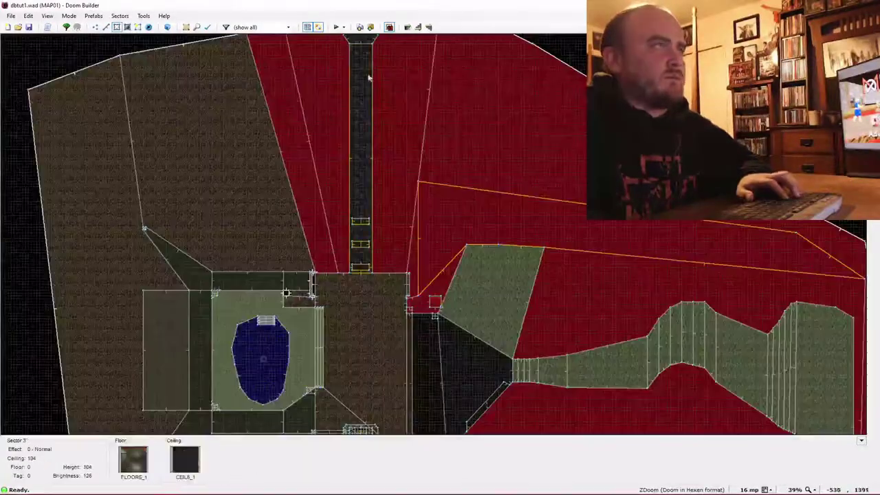
- Play-test the map from the start through the skull-key wall area and the blood channel, fire at the channel wall, and quit the game
{"action": "left_click", "coordinate": [336, 27]}
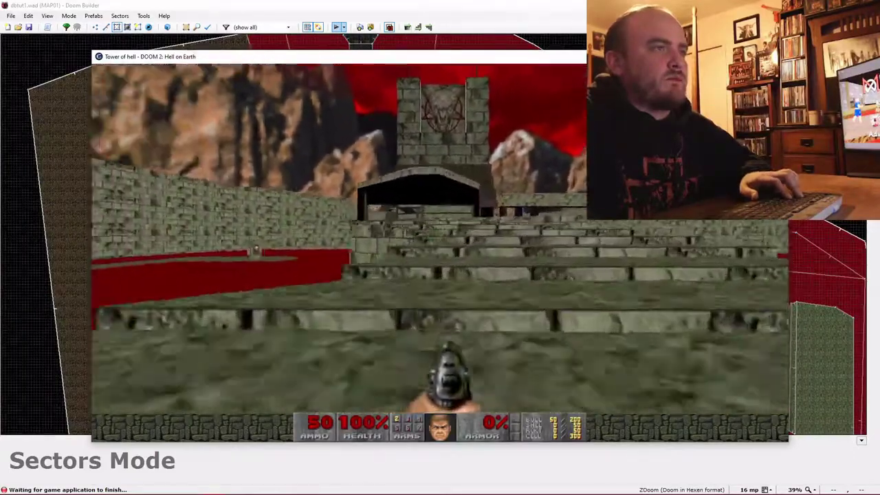
{"action": "key", "text": "w"}
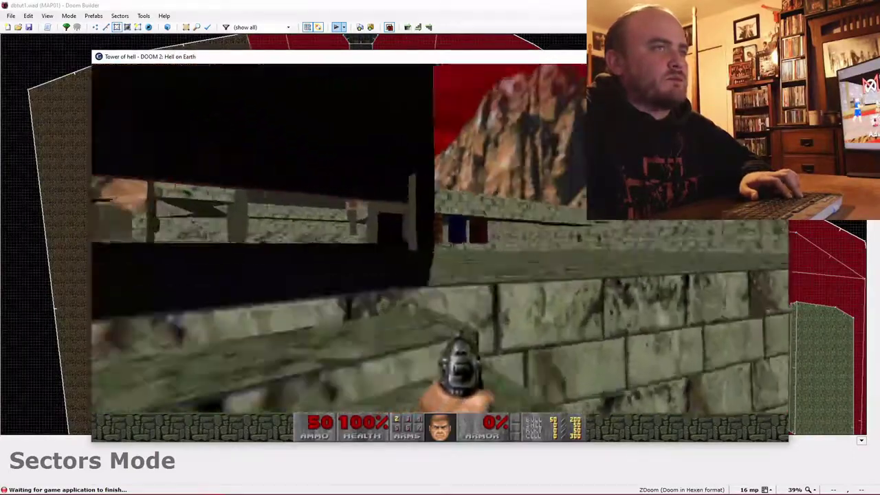
{"action": "key", "text": "w"}
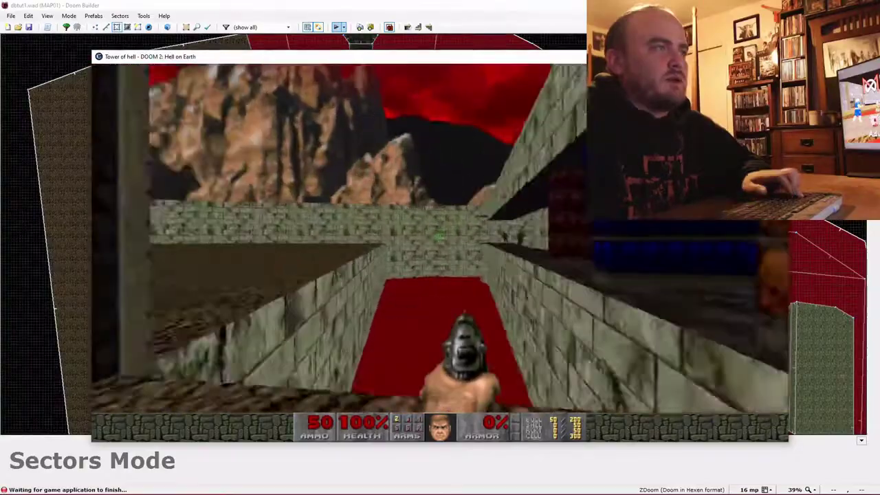
{"action": "key", "text": "w"}
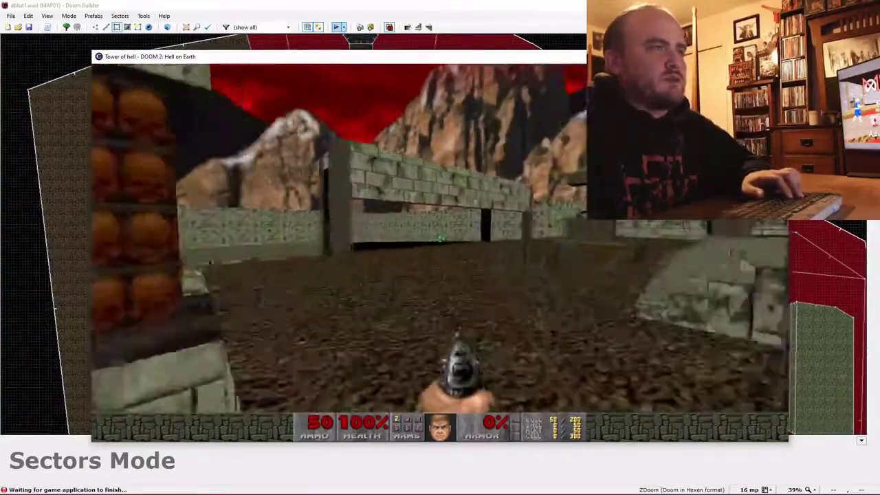
{"action": "key", "text": "w"}
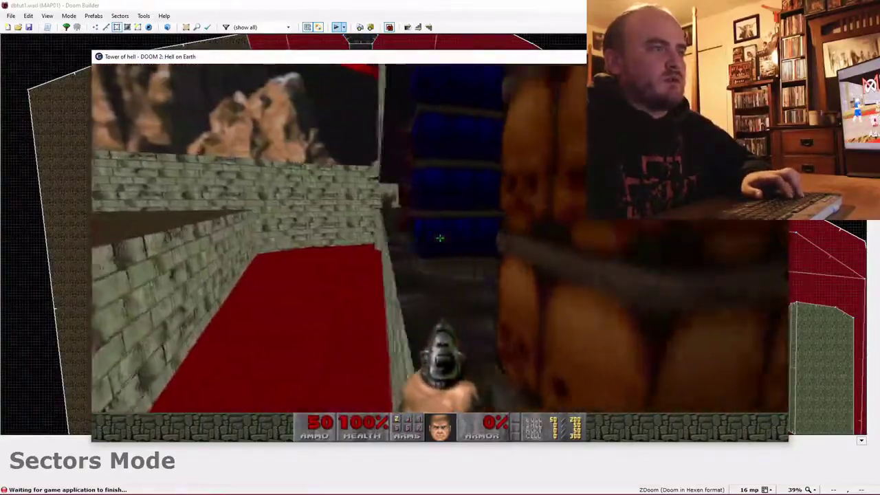
{"action": "key", "text": "w"}
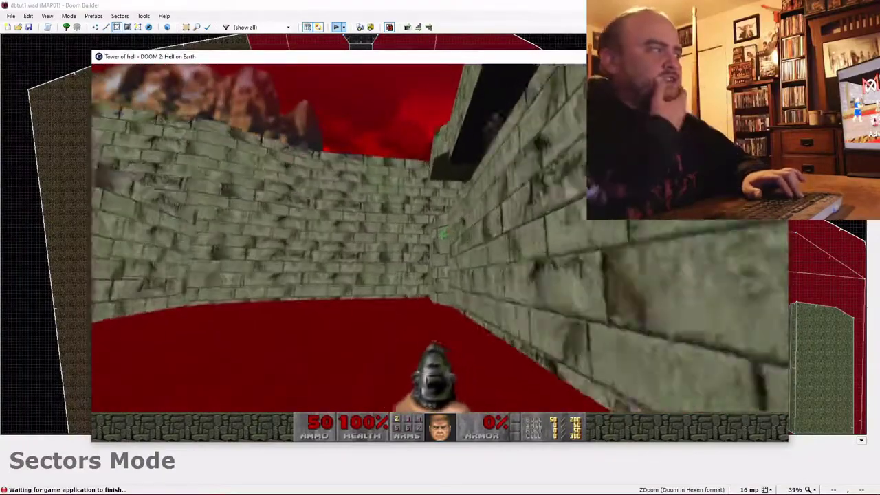
{"action": "key", "text": "w"}
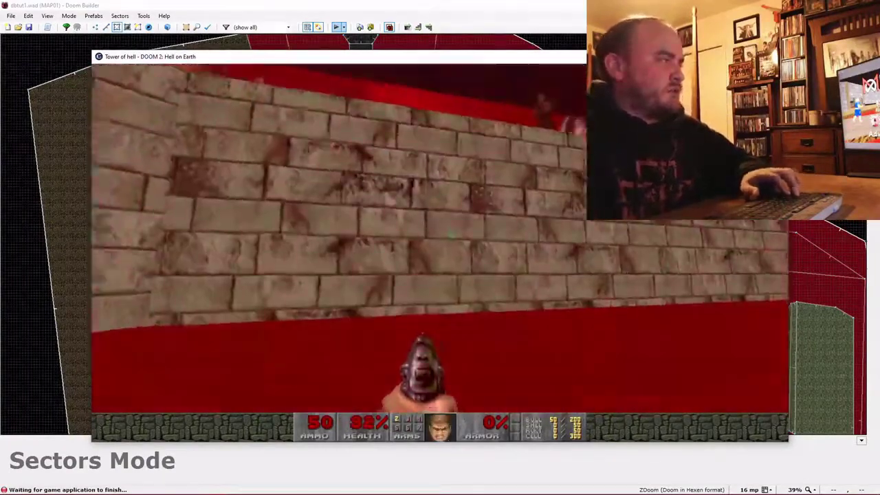
{"action": "key", "text": "ctrl"}
{"action": "key", "text": "ctrl"}
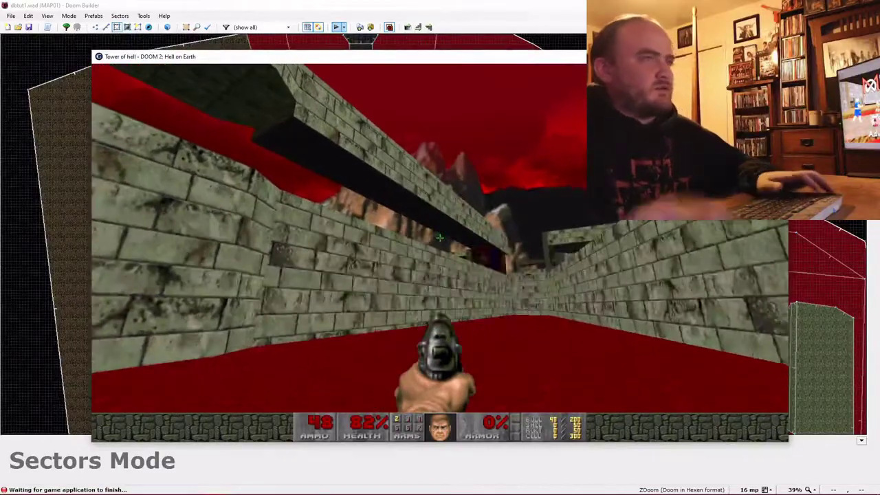
{"action": "key", "text": "Escape"}
{"action": "key", "text": "Return"}
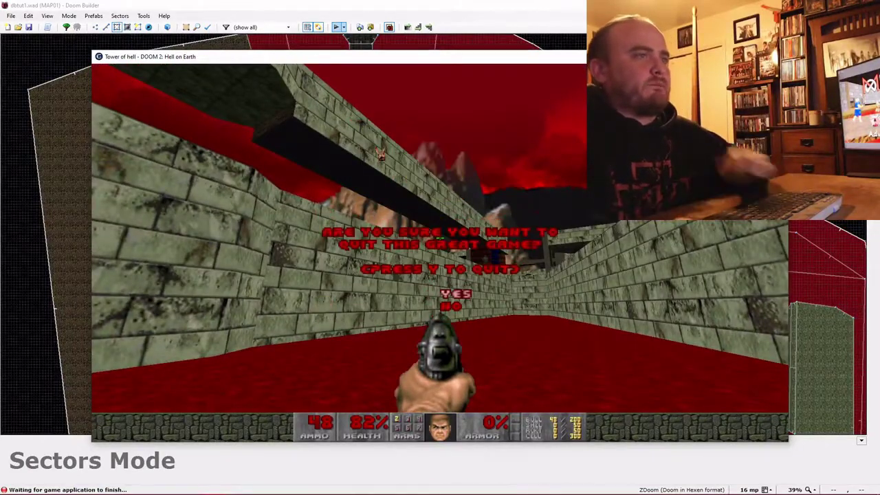
{"action": "key", "text": "y"}
- Move the two Former Human monsters from the room at the corridor's north end into the dark corridor, one behind the other
{"action": "key", "text": "t"}
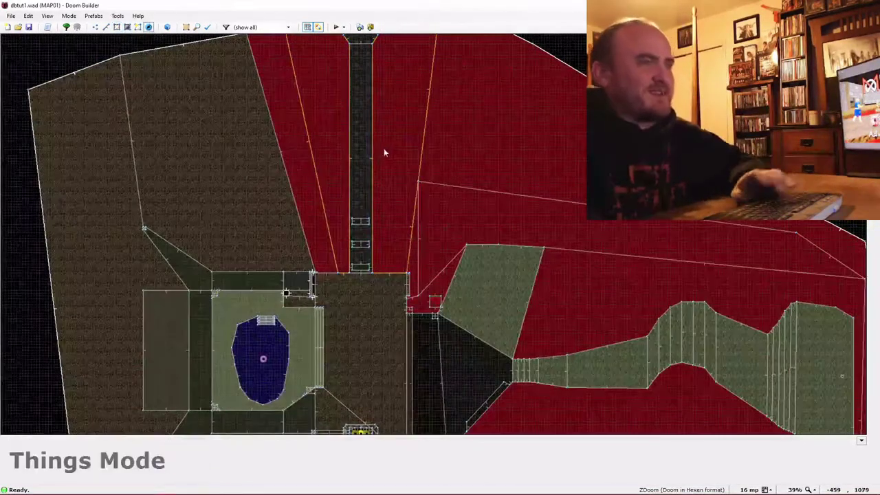
{"action": "scroll", "coordinate": [383, 147], "scroll_direction": "up", "scroll_amount": 3}
{"action": "scroll", "coordinate": [383, 147], "scroll_direction": "down", "scroll_amount": 2}
{"action": "scroll", "coordinate": [382, 147], "scroll_direction": "up", "scroll_amount": 3}
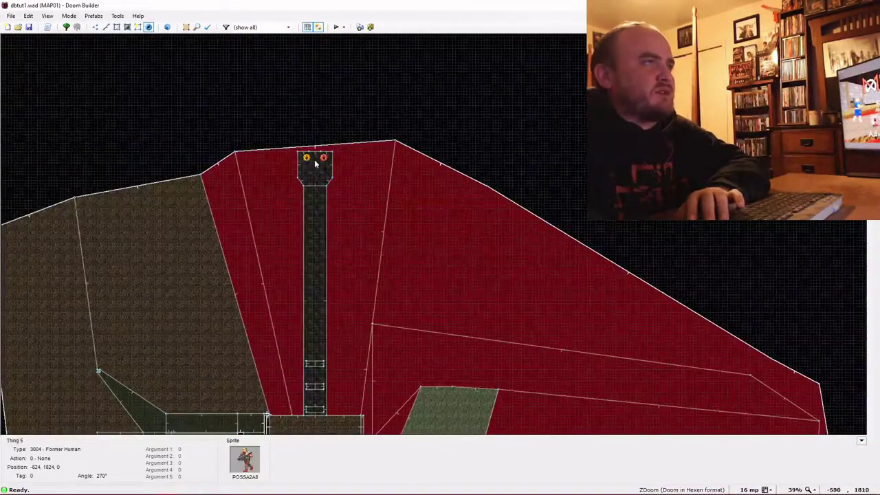
{"action": "right_click_drag", "start_coordinate": [308, 159], "coordinate": [315, 198]}
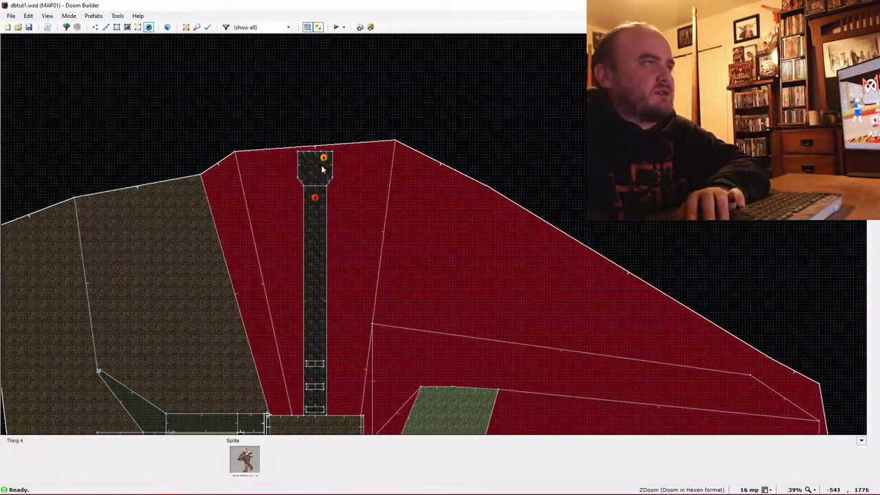
{"action": "right_click_drag", "start_coordinate": [323, 162], "coordinate": [316, 218]}
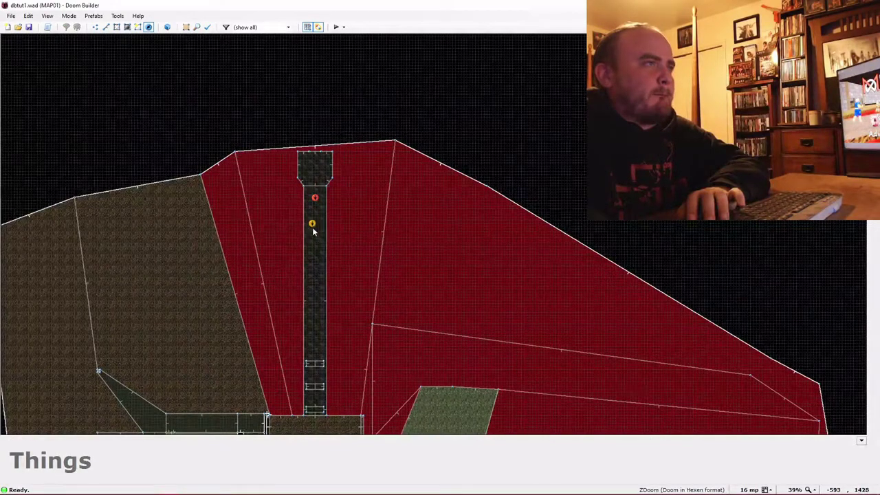
- Set the facing angle of both Former Humans in the corridor to 0
{"action": "right_click", "coordinate": [316, 223]}
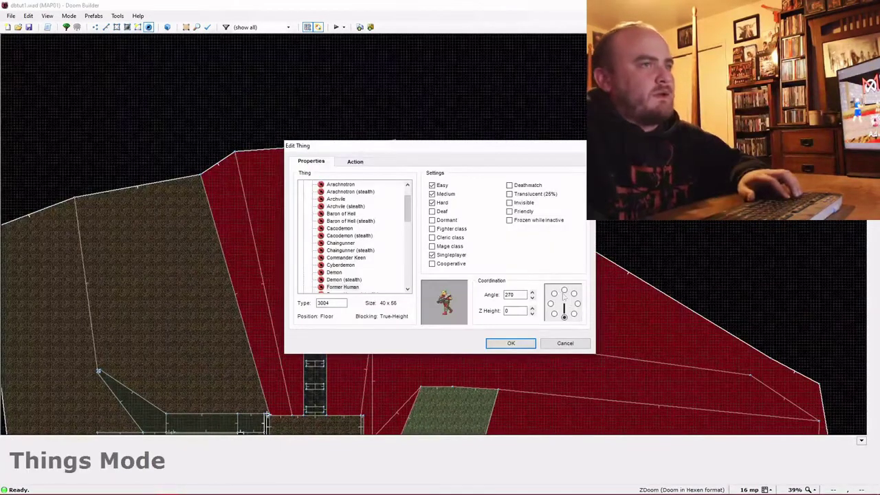
{"action": "left_click", "coordinate": [530, 341]}
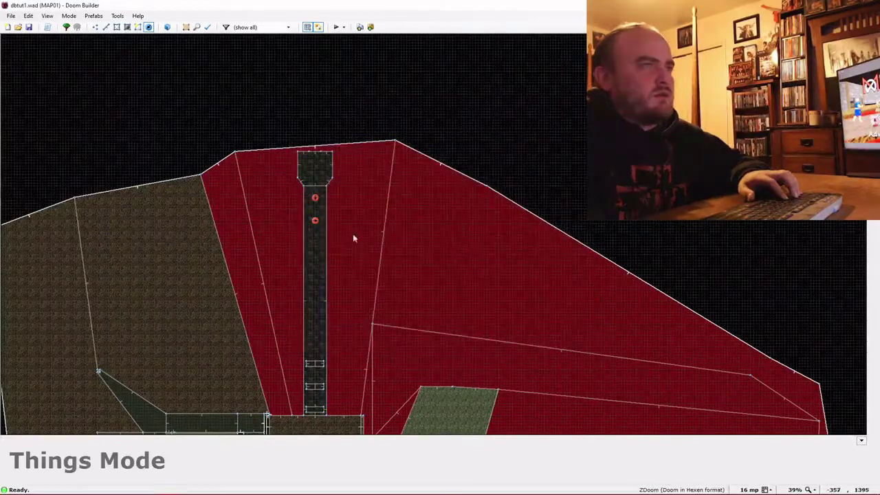
{"action": "right_click", "coordinate": [315, 219]}
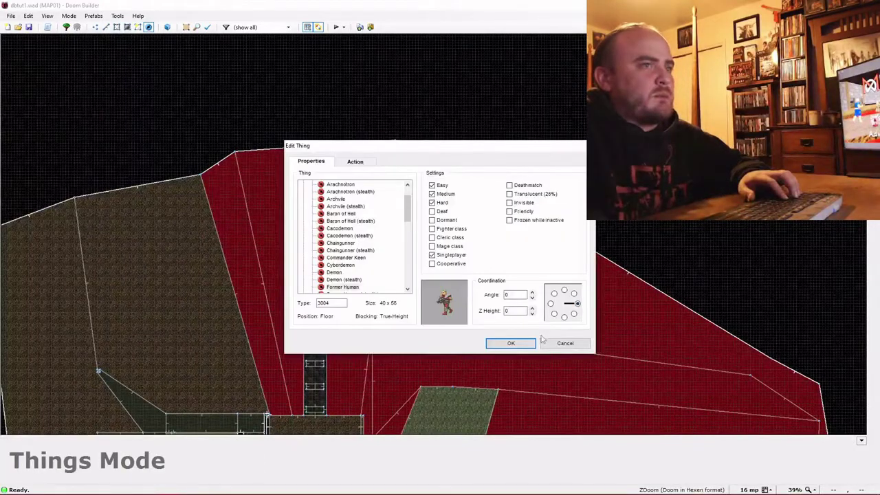
{"action": "left_click", "coordinate": [511, 343]}
{"action": "right_click", "coordinate": [315, 198]}
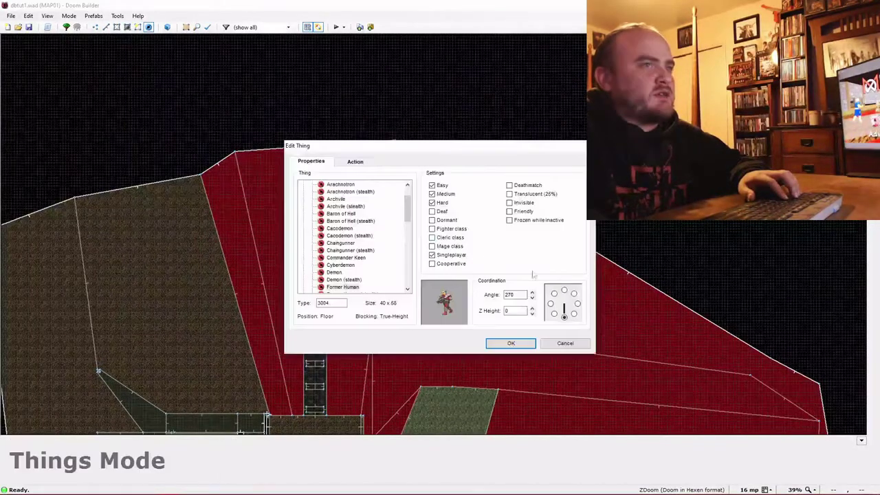
{"action": "left_click", "coordinate": [577, 305]}
{"action": "left_click", "coordinate": [510, 343]}
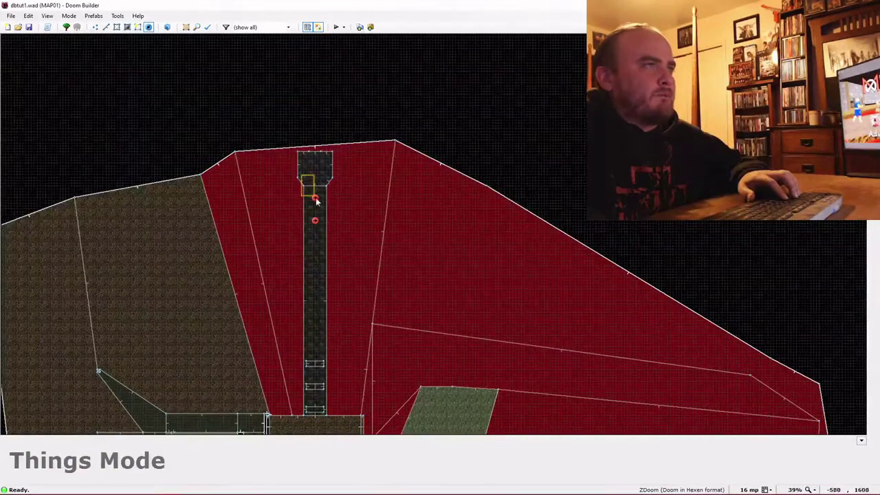
- Paste copies of the two Former Humans and move them into the southern part of the dark corridor
{"action": "key", "text": "ctrl+v"}
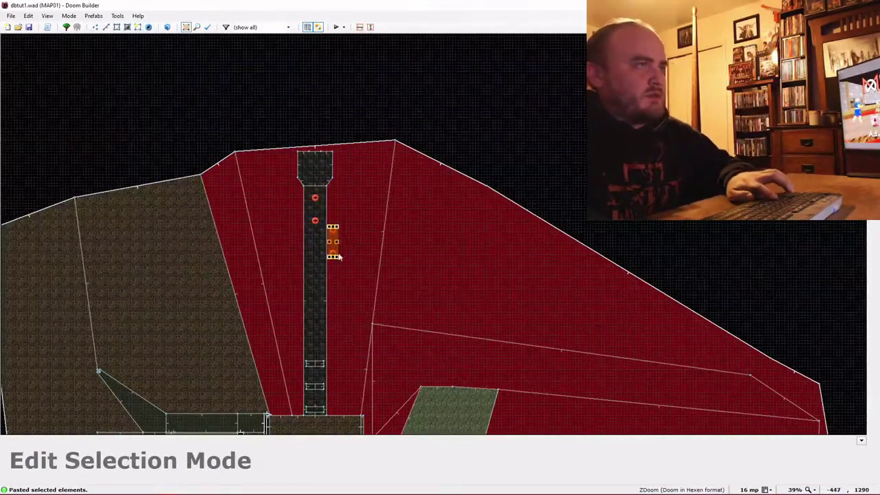
{"action": "left_click", "coordinate": [335, 256]}
{"action": "right_click", "coordinate": [334, 255]}
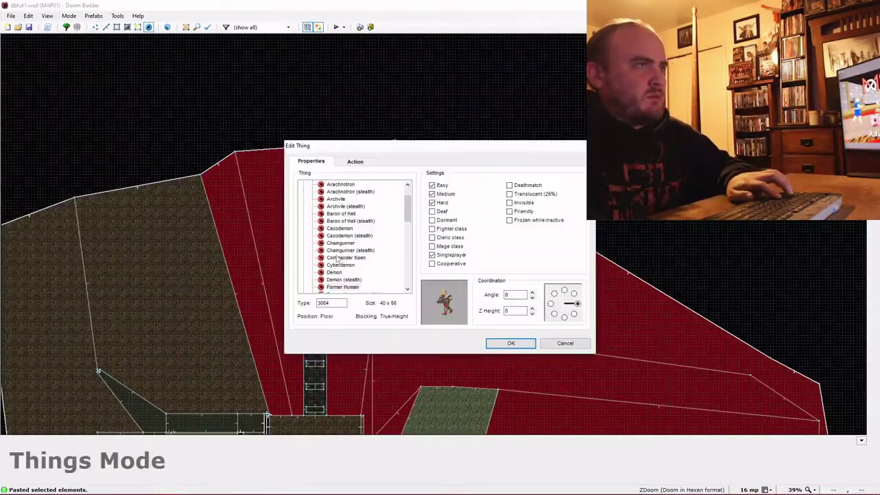
{"action": "left_click", "coordinate": [558, 342]}
{"action": "left_click_drag", "start_coordinate": [332, 269], "coordinate": [329, 271]}
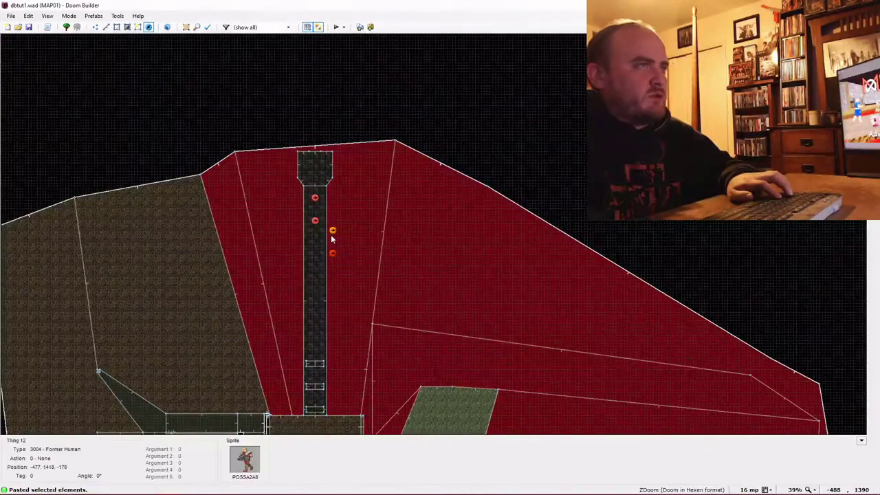
{"action": "right_click_drag", "start_coordinate": [333, 233], "coordinate": [327, 254]}
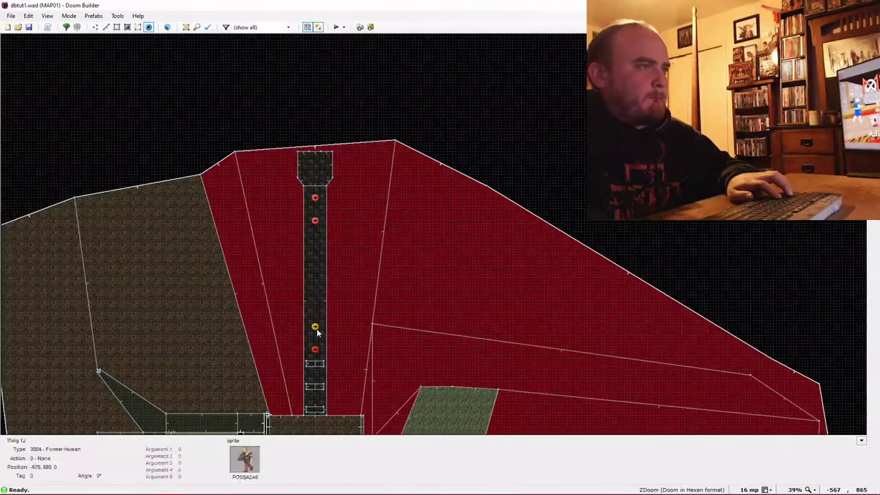
- Add a Chaingunner with angle 0 in the middle of the corridor, between the two pairs of Former Humans
{"action": "right_click", "coordinate": [316, 276]}
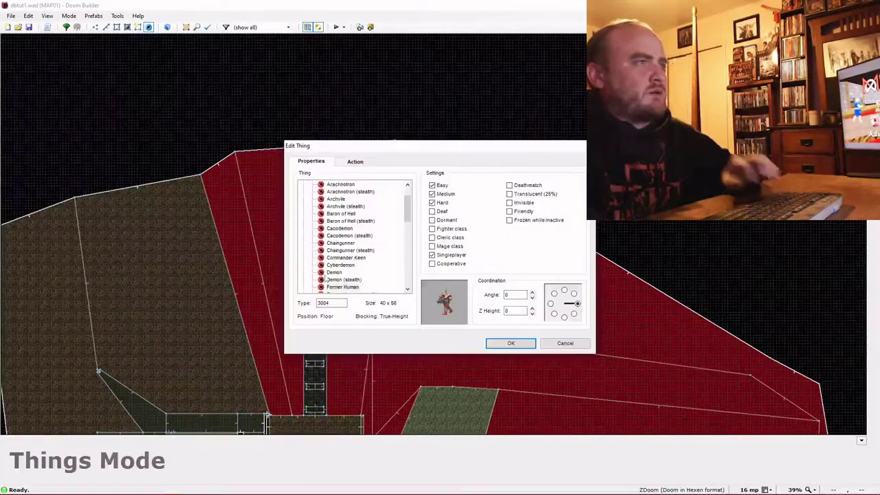
{"action": "scroll", "coordinate": [357, 253], "scroll_direction": "up", "scroll_amount": 2}
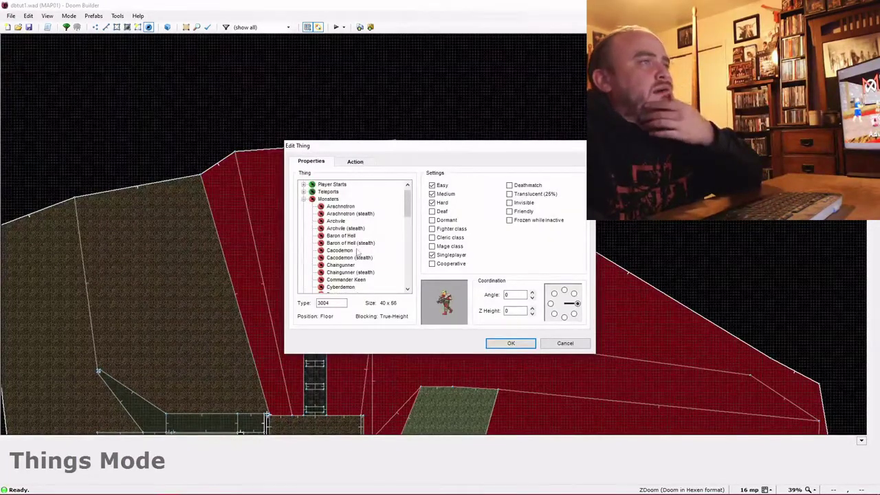
{"action": "scroll", "coordinate": [347, 215], "scroll_direction": "down", "scroll_amount": 2}
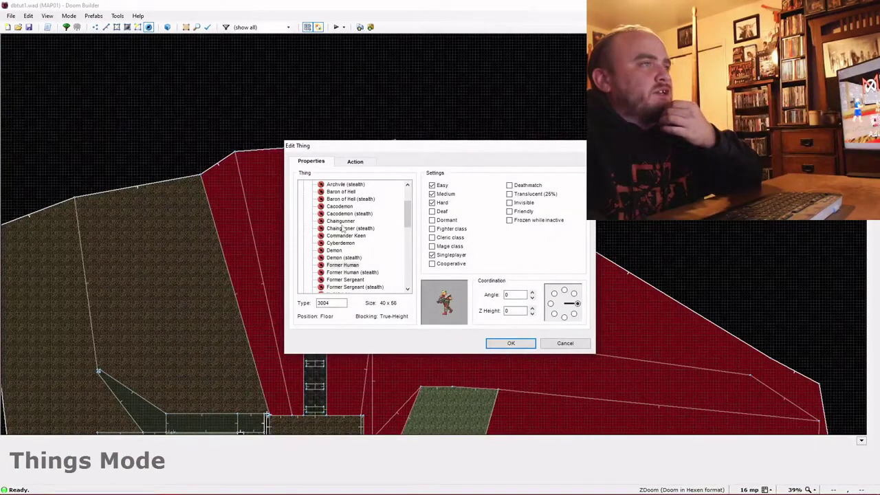
{"action": "left_click", "coordinate": [341, 221]}
{"action": "left_click", "coordinate": [495, 343]}
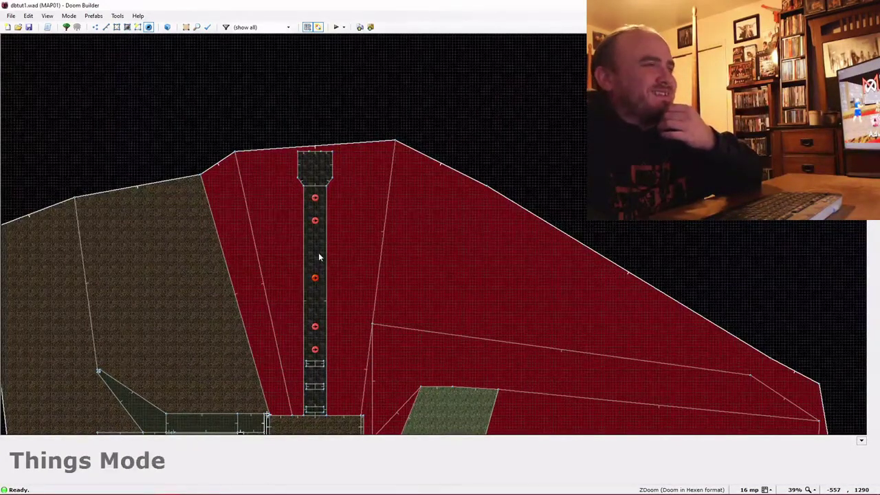
- Add two Imps with angle 0 in the corridor, one north and one south of the Chaingunner
{"action": "right_click", "coordinate": [316, 256]}
{"action": "scroll", "coordinate": [328, 256], "scroll_direction": "down", "scroll_amount": 2}
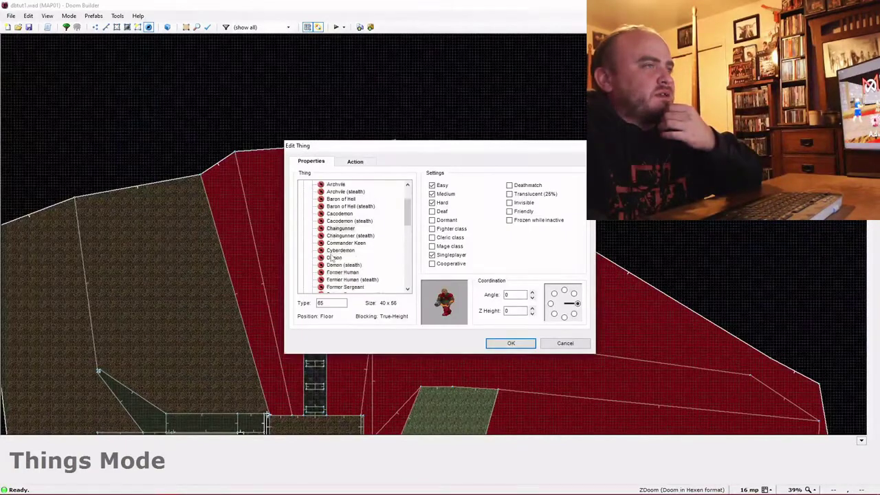
{"action": "scroll", "coordinate": [331, 257], "scroll_direction": "down", "scroll_amount": 4}
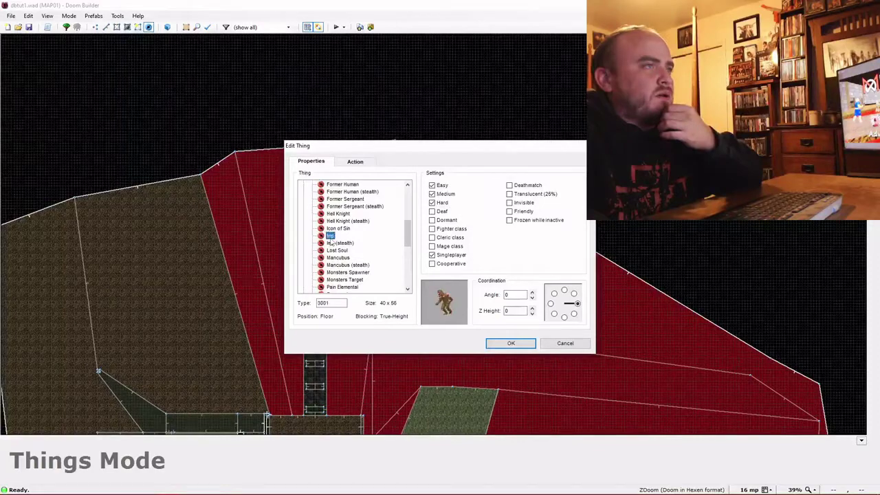
{"action": "left_click", "coordinate": [510, 343]}
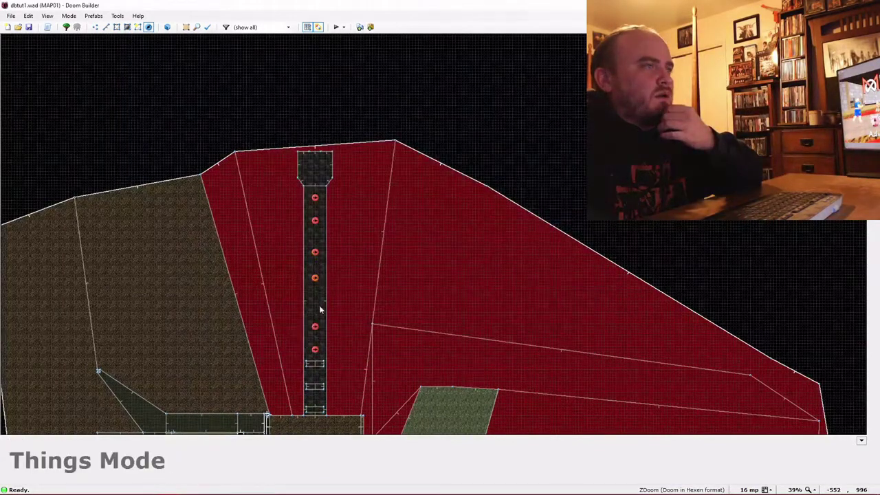
{"action": "right_click", "coordinate": [315, 306]}
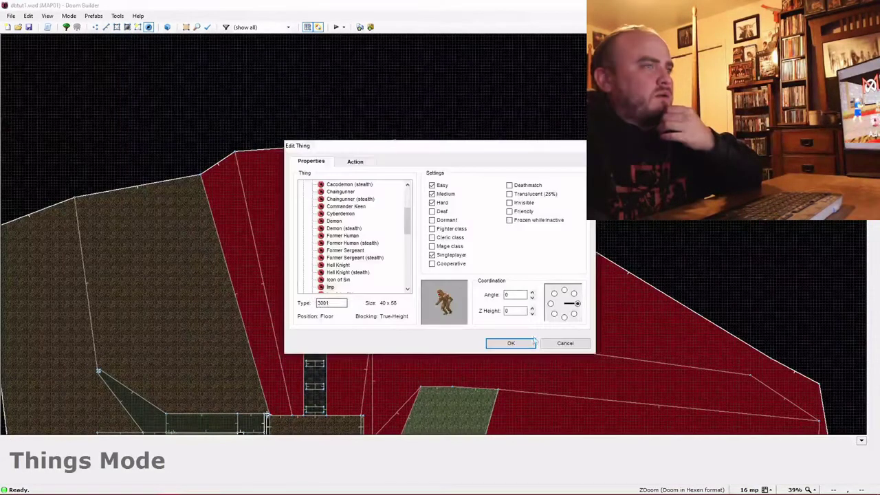
{"action": "left_click", "coordinate": [508, 343]}
- Add a Chaingun along the slanted wall of the small alcove northwest of the player start
{"action": "scroll", "coordinate": [474, 275], "scroll_direction": "down", "scroll_amount": 2}
{"action": "scroll", "coordinate": [461, 249], "scroll_direction": "down", "scroll_amount": 1}
{"action": "key", "text": "Right"}
{"action": "key", "text": "Right"}
{"action": "key", "text": "Right"}
{"action": "key", "text": "Right"}
{"action": "key", "text": "Right"}
{"action": "key", "text": "Down"}
{"action": "key", "text": "Down"}
{"action": "key", "text": "Down"}
{"action": "key", "text": "Down"}
{"action": "key", "text": "Down"}
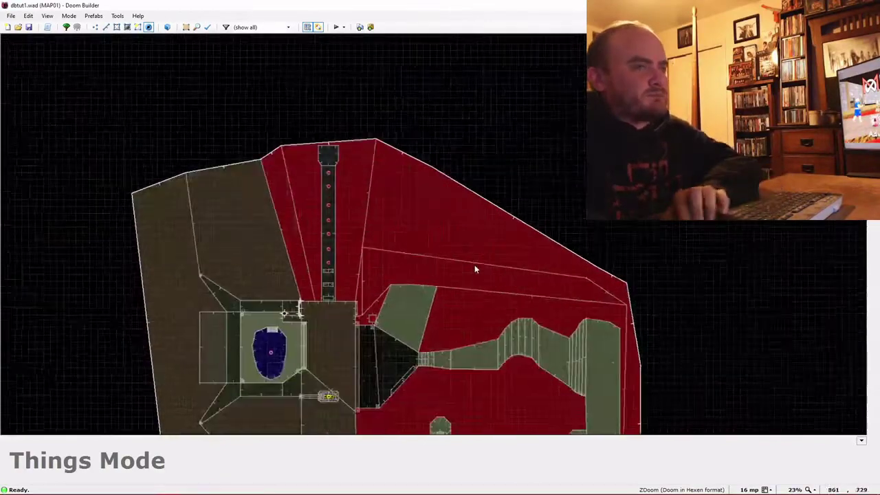
{"action": "scroll", "coordinate": [444, 301], "scroll_direction": "up", "scroll_amount": 2}
{"action": "scroll", "coordinate": [442, 303], "scroll_direction": "up", "scroll_amount": 2}
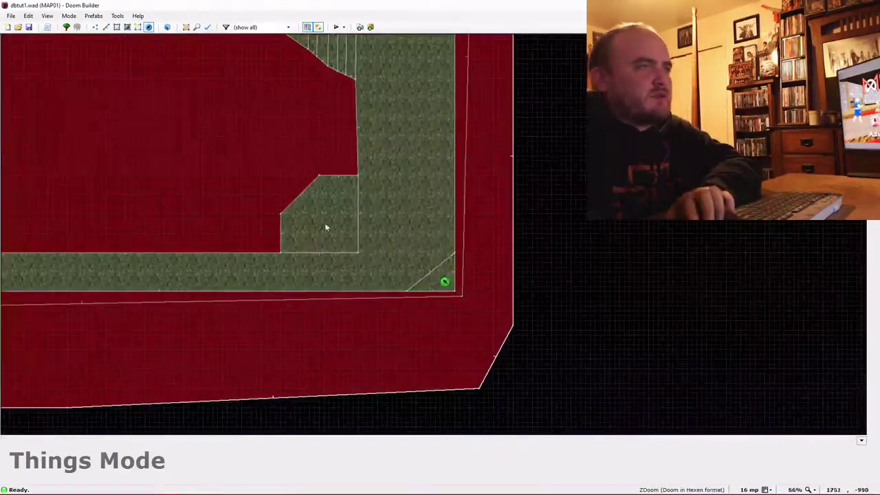
{"action": "key", "text": "Up"}
{"action": "right_click", "coordinate": [306, 250]}
{"action": "scroll", "coordinate": [323, 252], "scroll_direction": "down", "scroll_amount": 6}
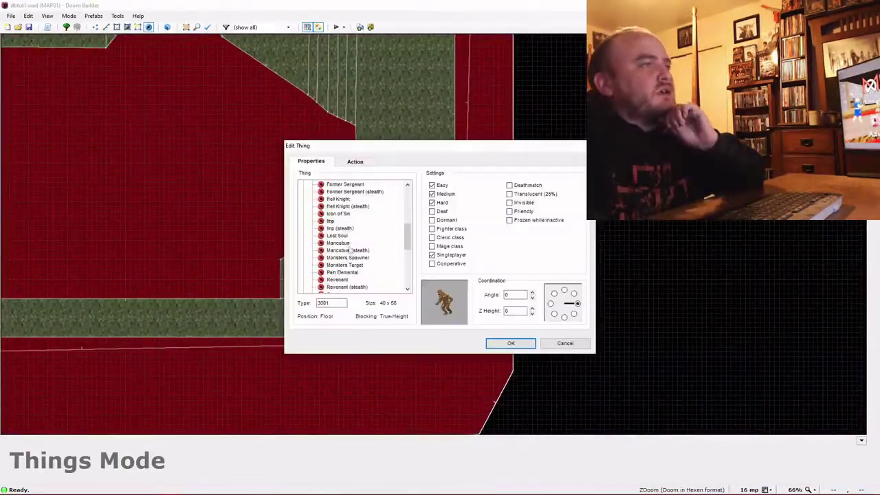
{"action": "scroll", "coordinate": [354, 235], "scroll_direction": "down", "scroll_amount": 2}
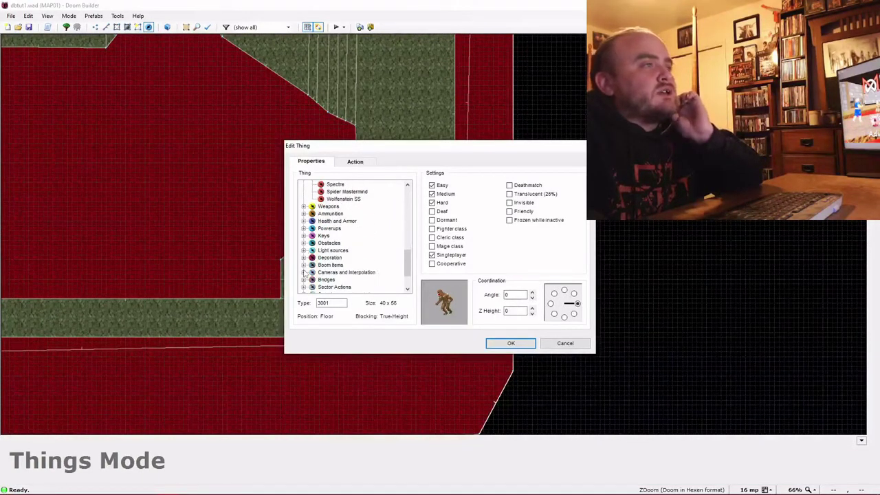
{"action": "left_click", "coordinate": [304, 206]}
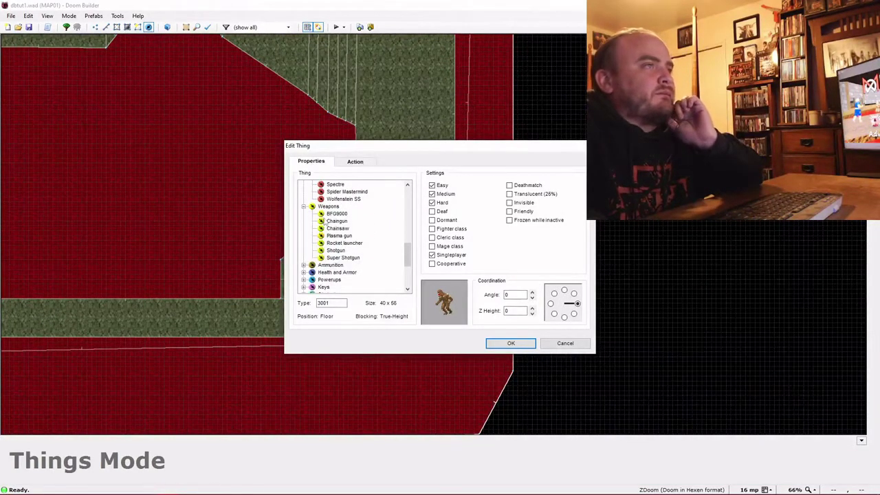
{"action": "left_click", "coordinate": [329, 221]}
{"action": "left_click", "coordinate": [511, 343]}
- Add an Ammo clip in the alcove, just southwest of the Chaingun
{"action": "scroll", "coordinate": [353, 291], "scroll_direction": "up", "scroll_amount": 2}
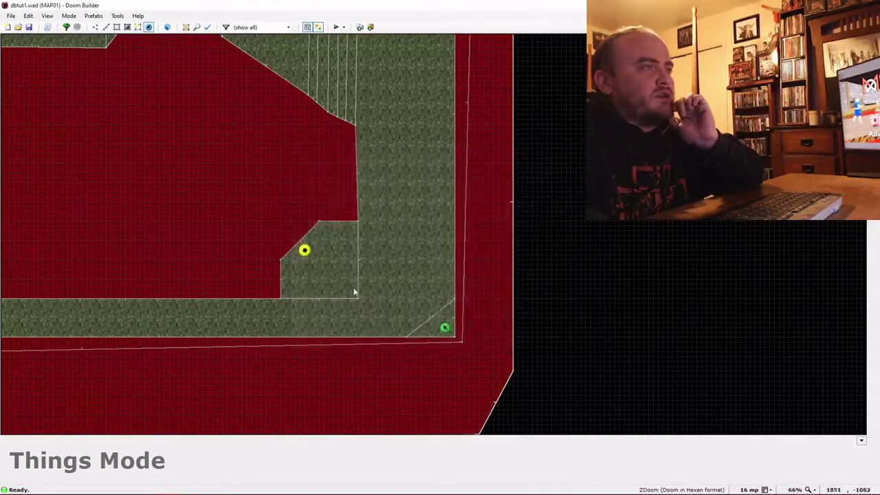
{"action": "right_click", "coordinate": [282, 267]}
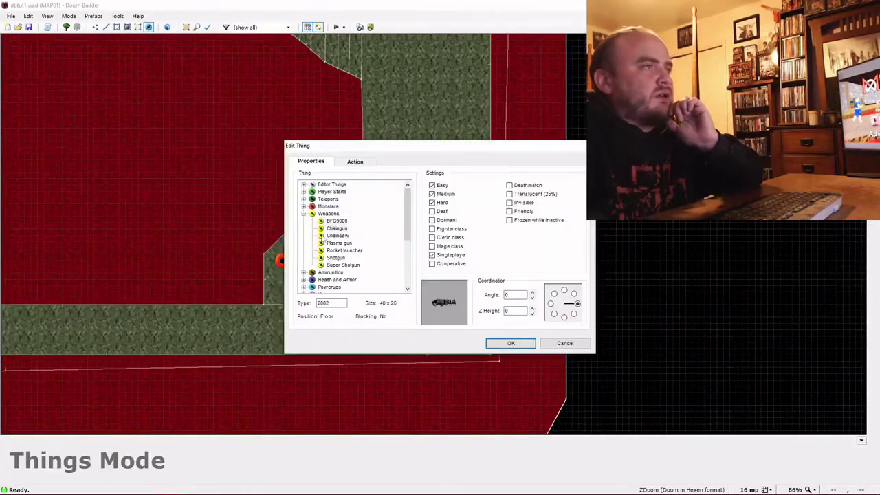
{"action": "left_click", "coordinate": [303, 272]}
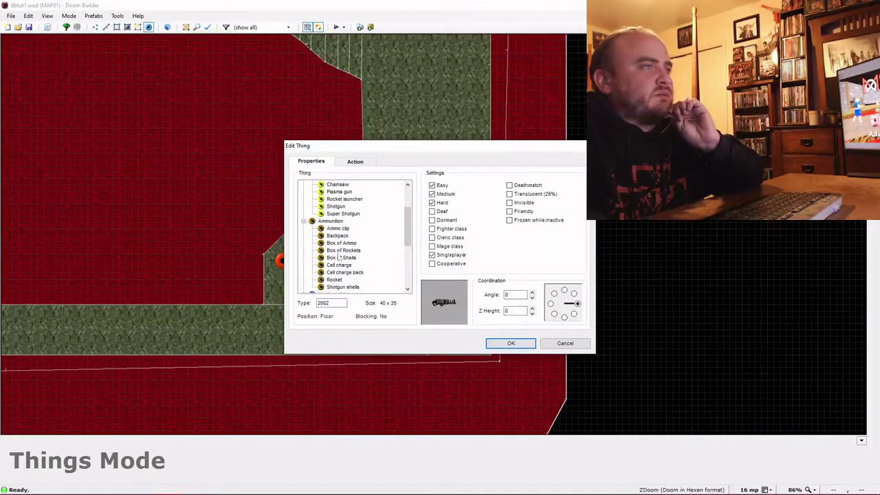
{"action": "left_click", "coordinate": [498, 341]}
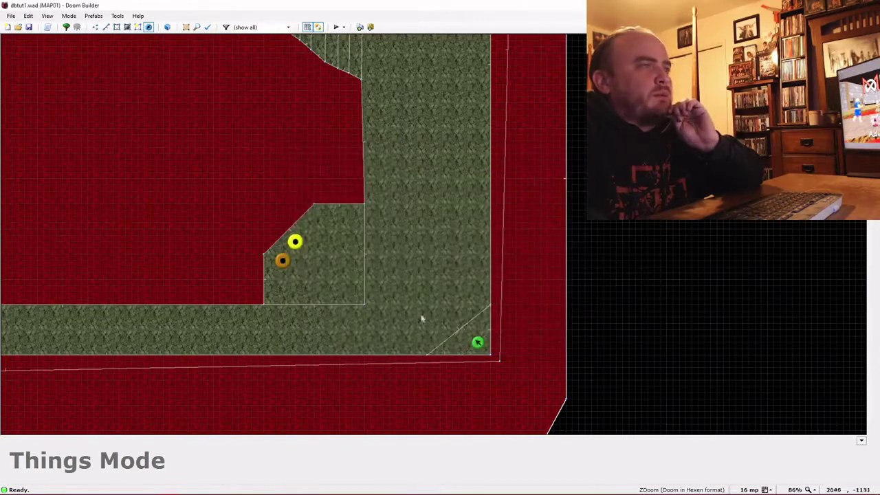
- Paste a copy of the Ammo clip northeast of the Chaingun and line up both clips along the slanted wall
{"action": "key", "text": "ctrl+c"}
{"action": "key", "text": "ctrl+v"}
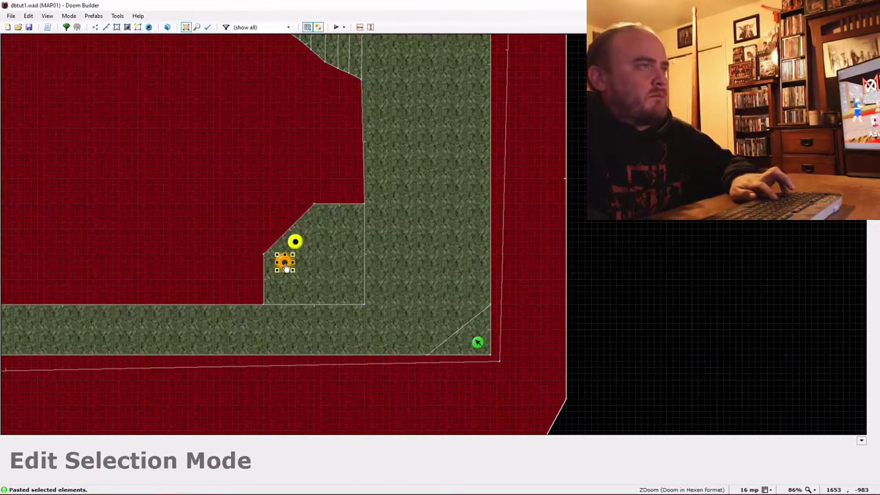
{"action": "left_click", "coordinate": [284, 261]}
{"action": "left_click_drag", "start_coordinate": [283, 261], "coordinate": [303, 262]}
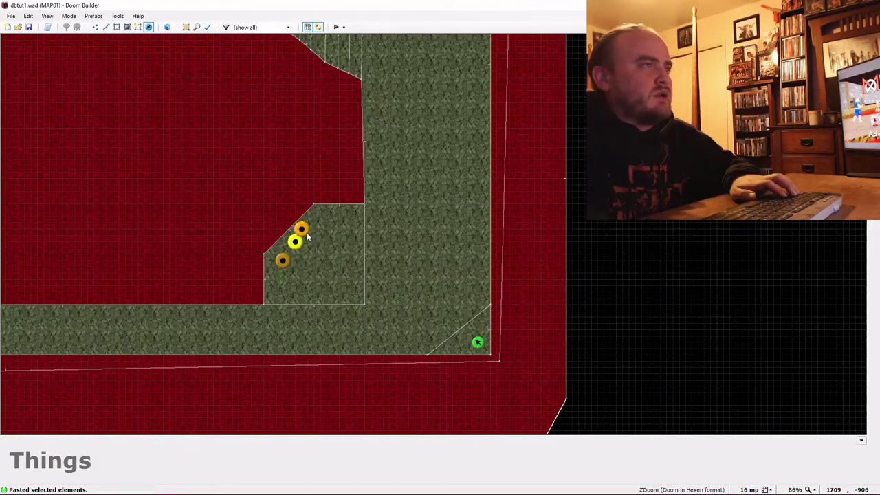
{"action": "left_click_drag", "start_coordinate": [307, 236], "coordinate": [312, 236]}
{"action": "left_click_drag", "start_coordinate": [283, 267], "coordinate": [288, 256]}
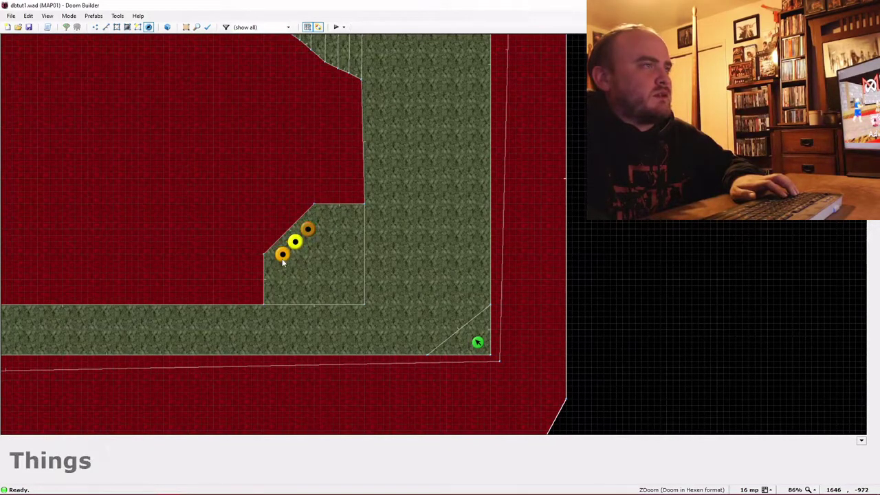
- Launch a play-test of the map and collect the Chaingun and both Ammo clips from the alcove
{"action": "left_click", "coordinate": [336, 28]}
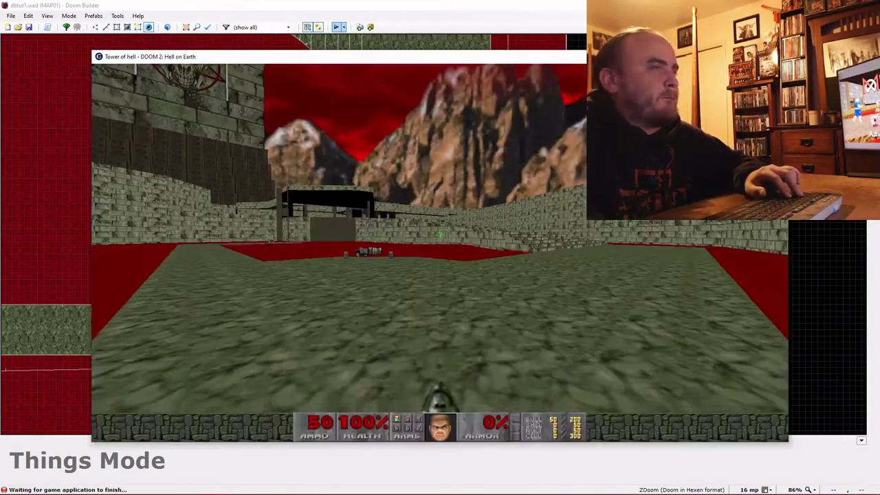
{"action": "key", "text": "Up"}
{"action": "key", "text": "Right"}
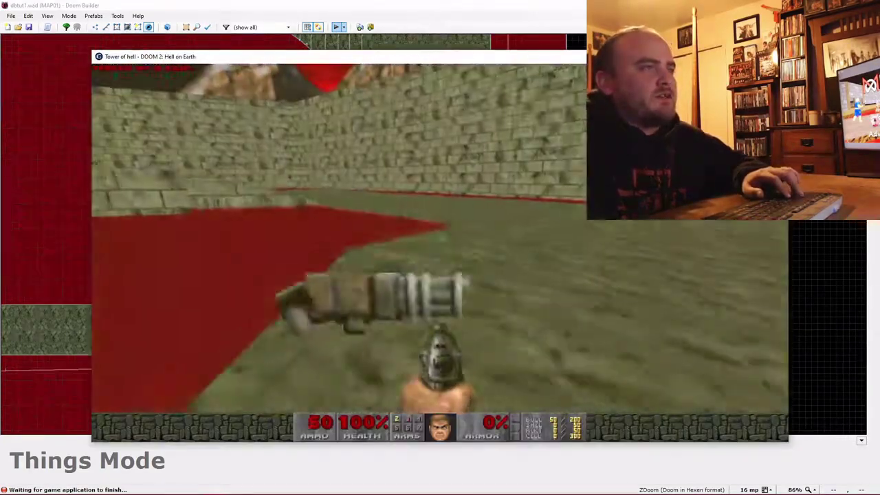
{"action": "key", "text": "Left"}
{"action": "key", "text": "Up"}
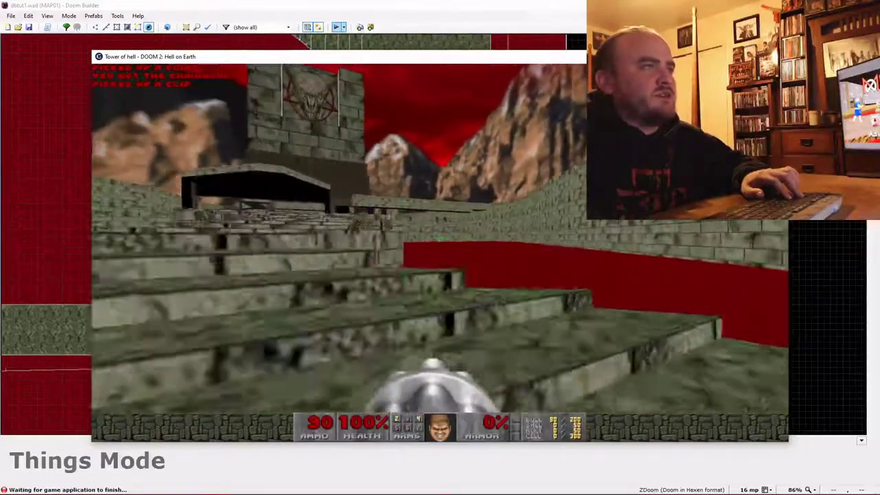
- Cross the blood channel towards the dark corridor to check the monsters there, and quit the game
{"action": "key", "text": "Up"}
{"action": "key", "text": "Left"}
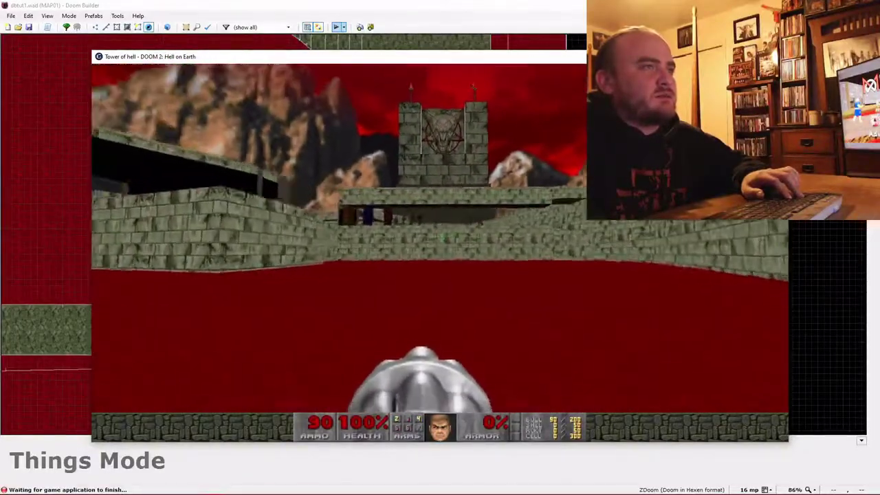
{"action": "key", "text": "Up"}
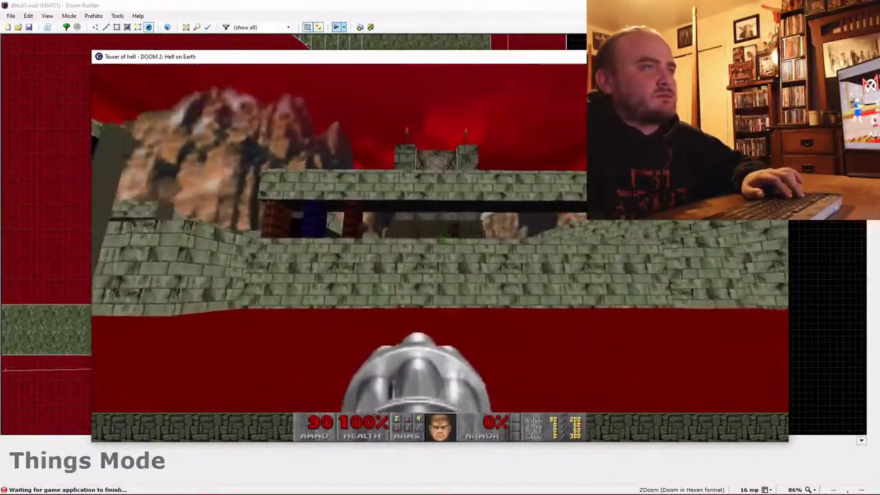
{"action": "key", "text": "Up"}
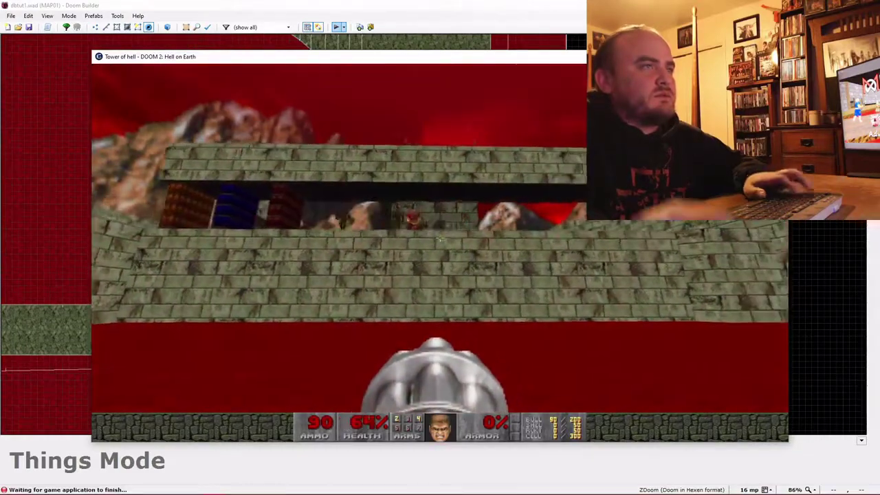
{"action": "key", "text": "Escape"}
{"action": "key", "text": "Up"}
{"action": "key", "text": "Return"}
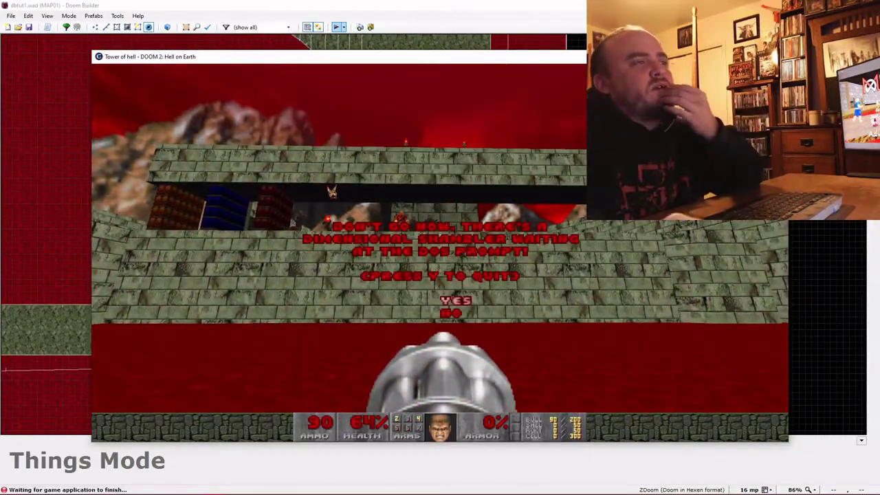
{"action": "key", "text": "y"}
- Add a Demon with angle 0 in the blood channel, east of the dark corridor's northern end
{"action": "scroll", "coordinate": [327, 185], "scroll_direction": "down", "scroll_amount": 6}
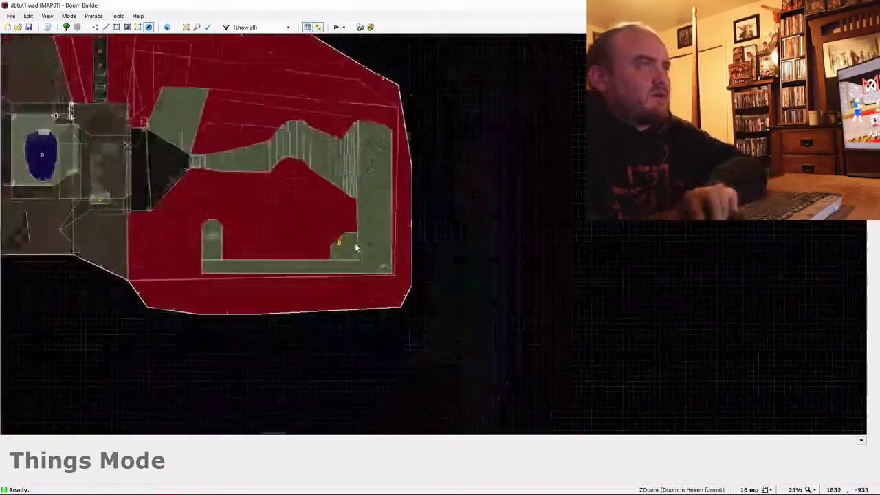
{"action": "scroll", "coordinate": [338, 238], "scroll_direction": "up", "scroll_amount": 2}
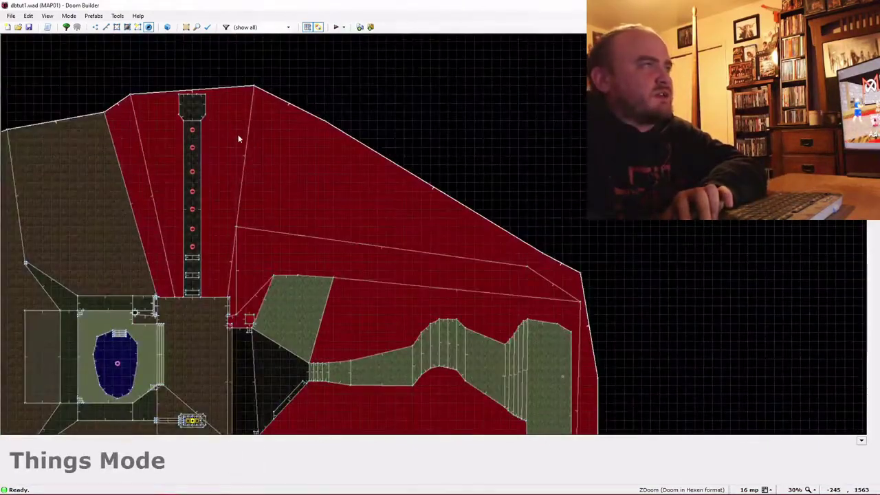
{"action": "key", "text": "Insert"}
{"action": "scroll", "coordinate": [334, 250], "scroll_direction": "down", "scroll_amount": 3}
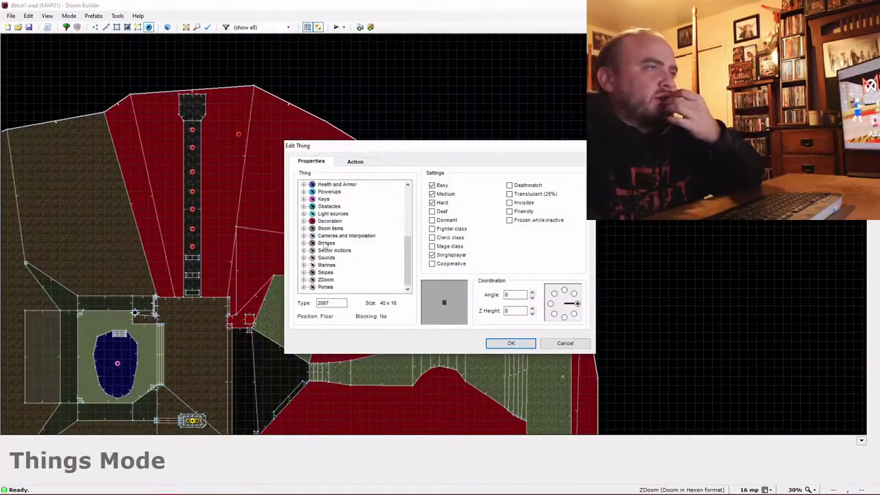
{"action": "scroll", "coordinate": [311, 207], "scroll_direction": "up", "scroll_amount": 4}
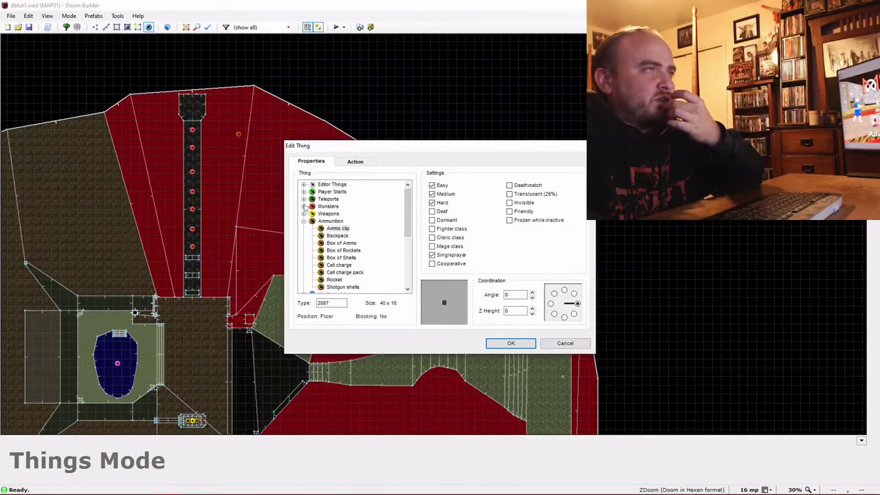
{"action": "left_click", "coordinate": [303, 207]}
{"action": "scroll", "coordinate": [332, 250], "scroll_direction": "down", "scroll_amount": 1}
{"action": "left_click", "coordinate": [335, 257]}
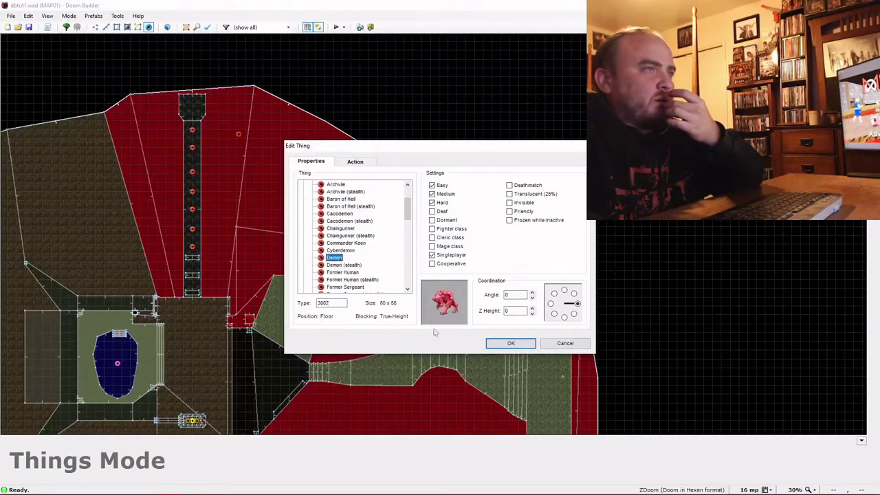
{"action": "left_click", "coordinate": [511, 343]}
- Add four more Demons with angle 0, spread across the blood channel north of the stone walkway
{"action": "right_click", "coordinate": [331, 208]}
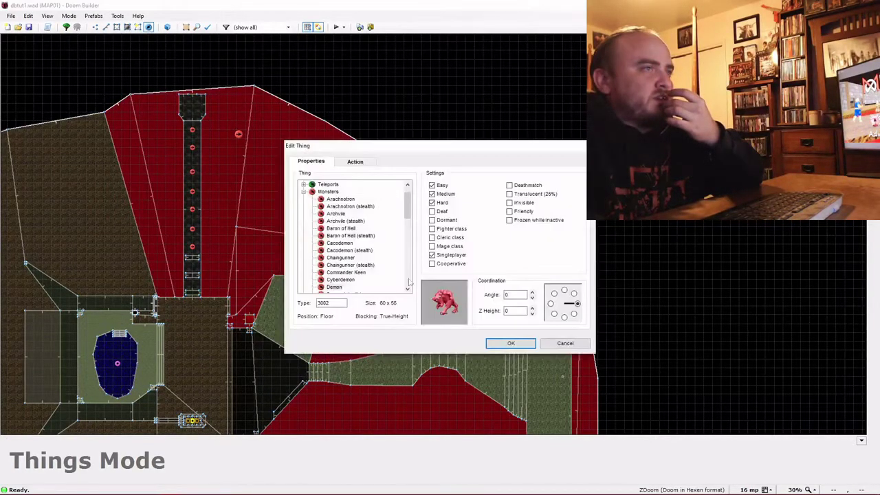
{"action": "left_click", "coordinate": [511, 345]}
{"action": "right_click", "coordinate": [249, 235]}
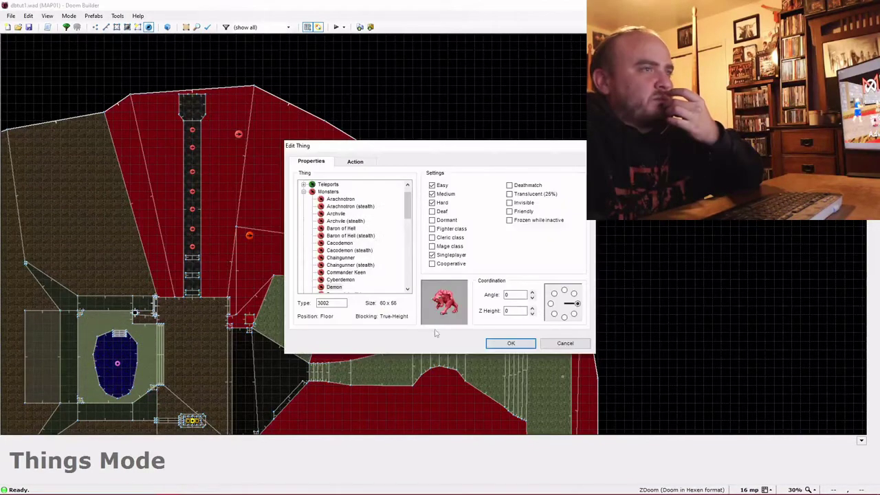
{"action": "left_click", "coordinate": [511, 343]}
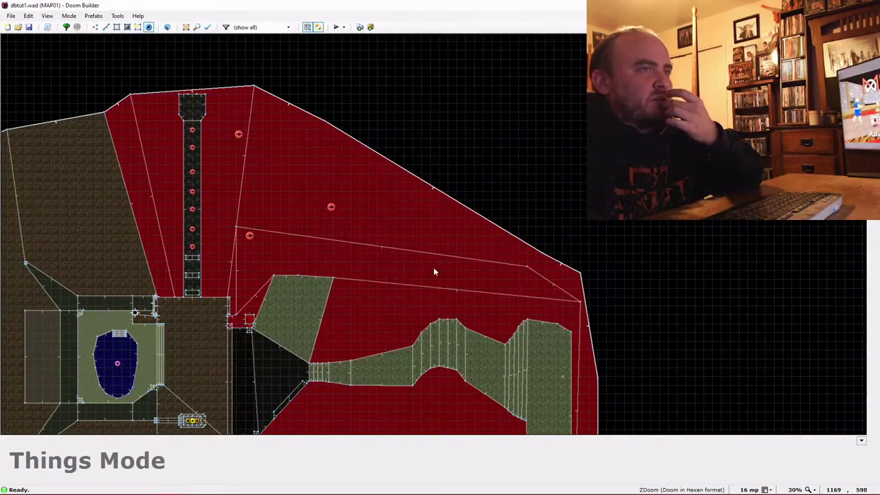
{"action": "right_click", "coordinate": [450, 280]}
{"action": "key", "text": "Return"}
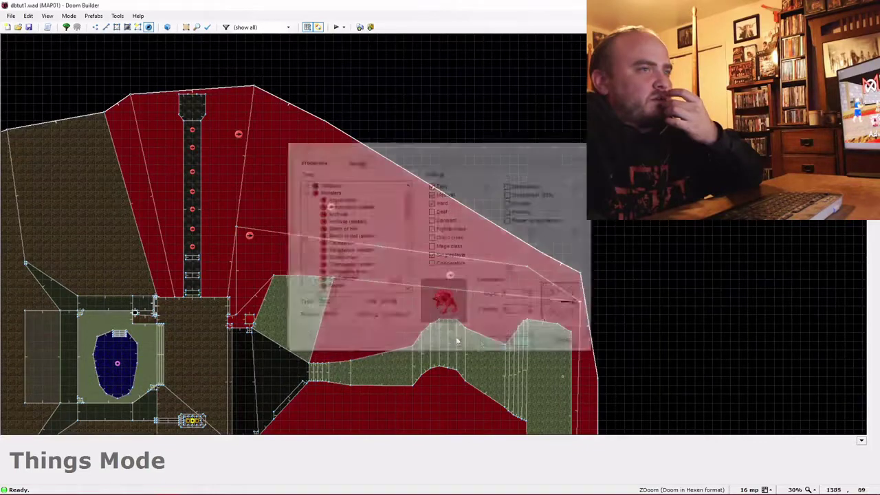
{"action": "right_click", "coordinate": [398, 318]}
{"action": "key", "text": "Return"}
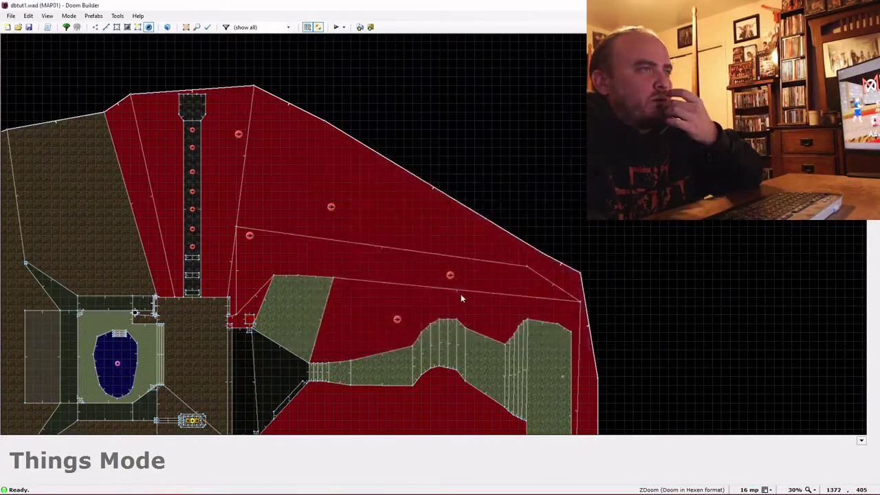
- Launch a play-test of the map and collect the Chaingun and Ammo clips near the start
{"action": "left_click", "coordinate": [335, 27]}
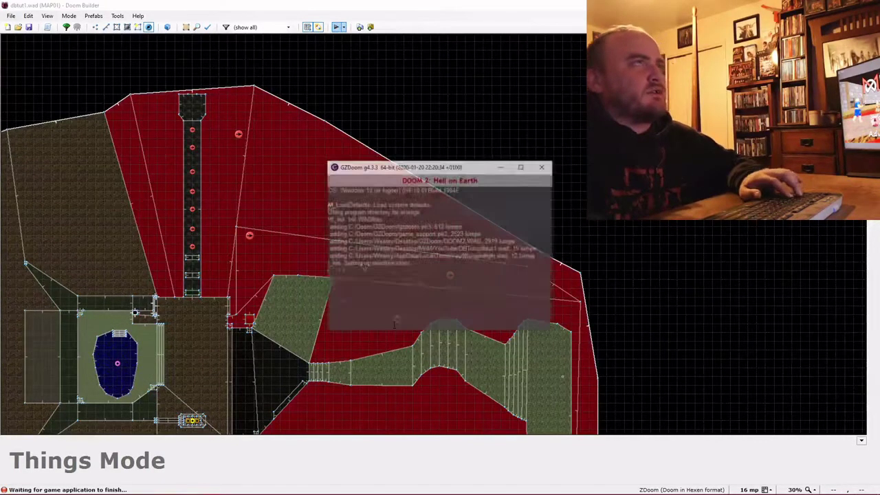
{"action": "key", "text": "w"}
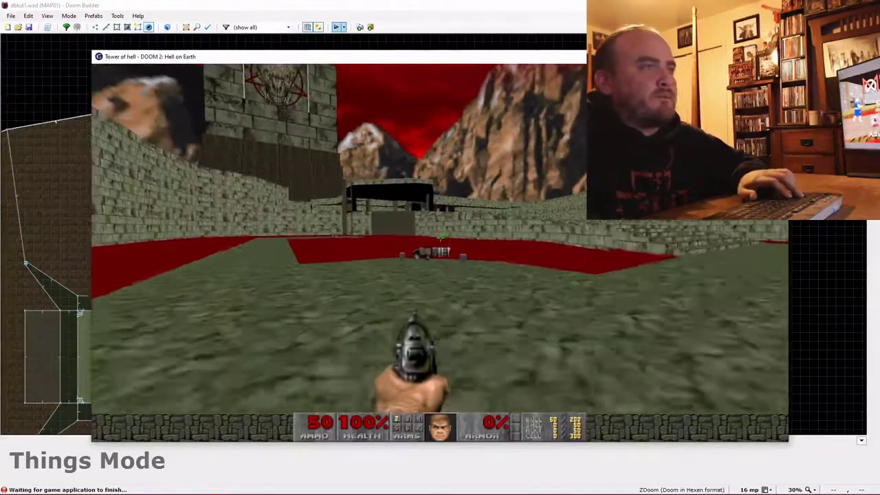
{"action": "key", "text": "w"}
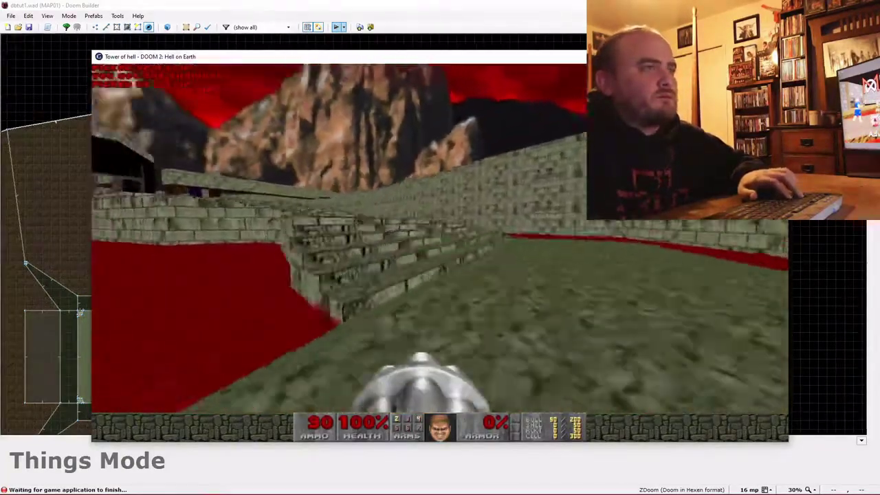
- Enter the blood channel north of the stone walkway and fight the Demons there with the Chaingun
{"action": "key", "text": "ctrl"}
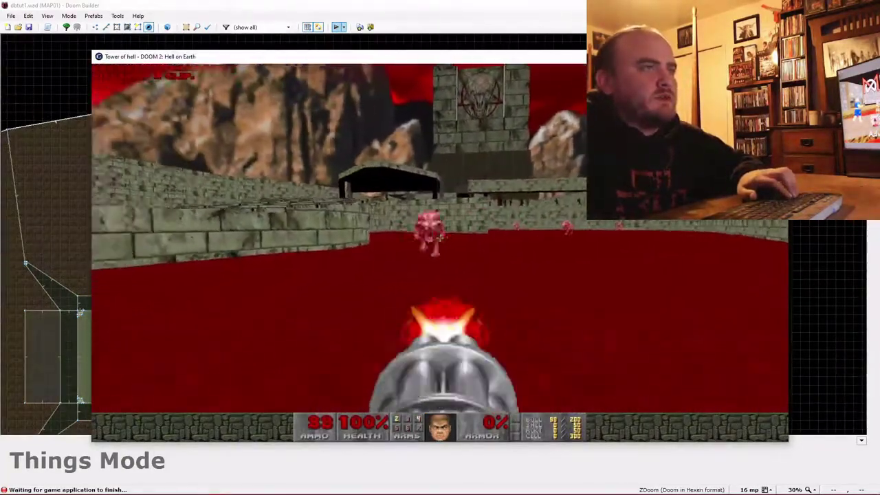
{"action": "key", "text": "ctrl"}
{"action": "key", "text": "Left"}
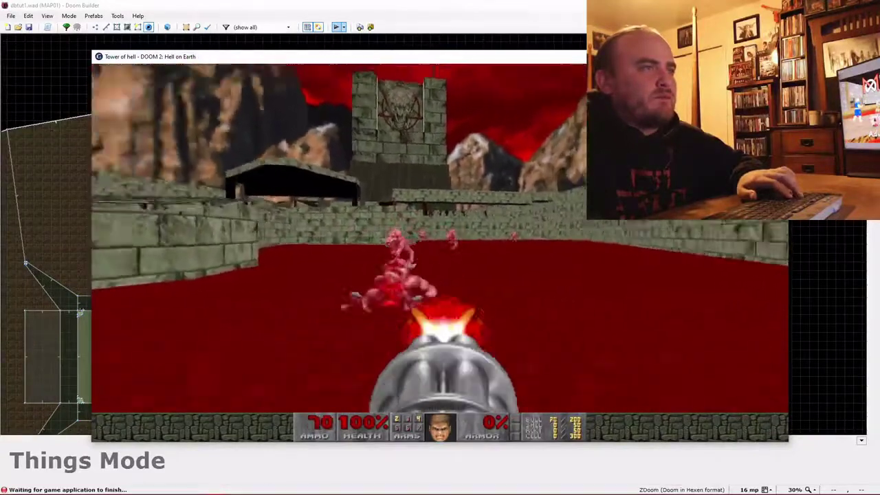
{"action": "key", "text": "ctrl"}
{"action": "key", "text": "Right"}
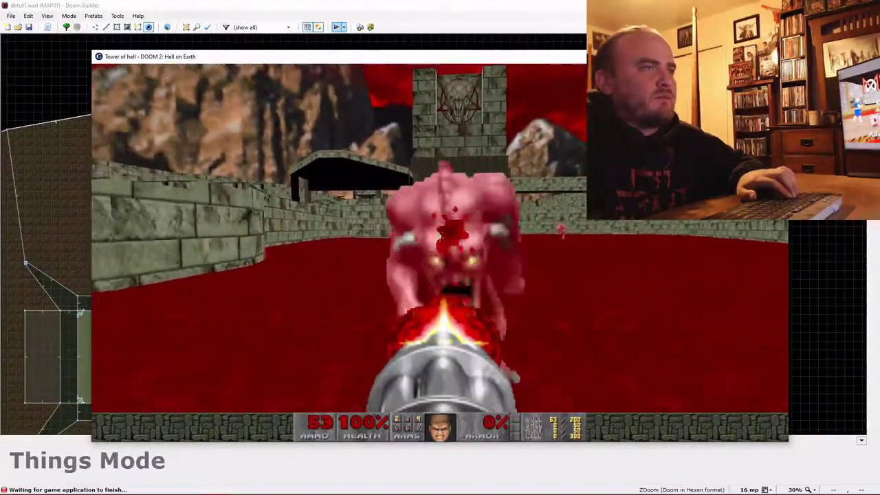
{"action": "key", "text": "ctrl"}
{"action": "key", "text": "Left"}
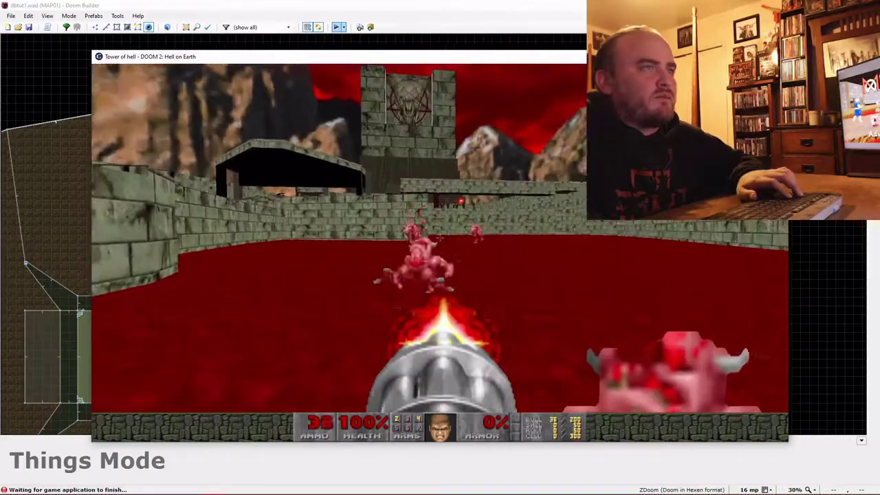
{"action": "key", "text": "ctrl"}
{"action": "key", "text": "Right"}
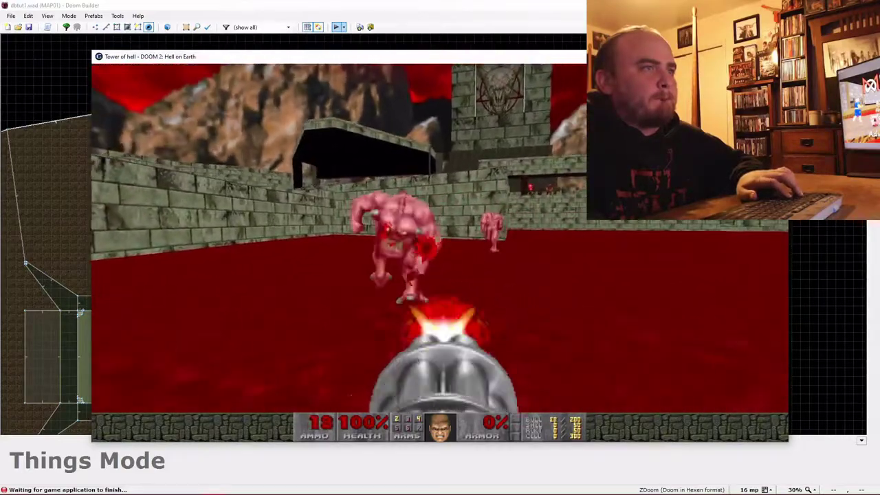
{"action": "key", "text": "ctrl"}
{"action": "key", "text": "Right"}
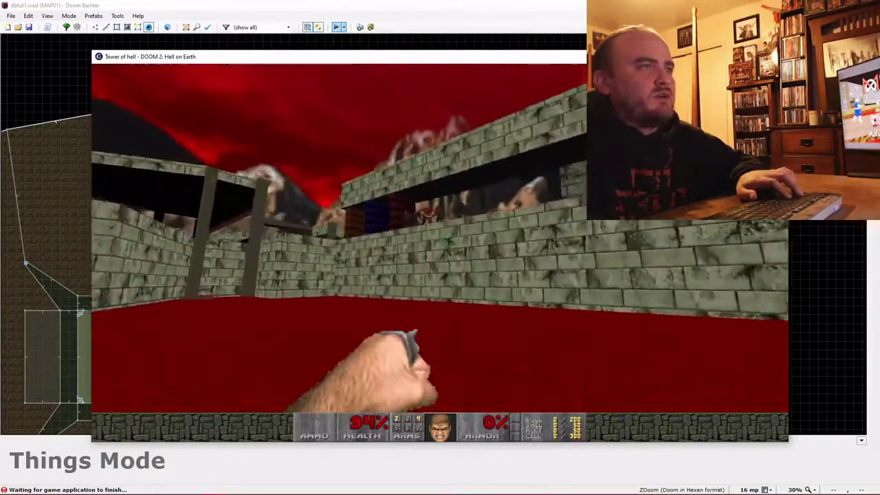
- Approach the dark corridor's outer wall and test the monsters behind its opening with the fist
{"action": "key", "text": "Up"}
{"action": "key", "text": "Right"}
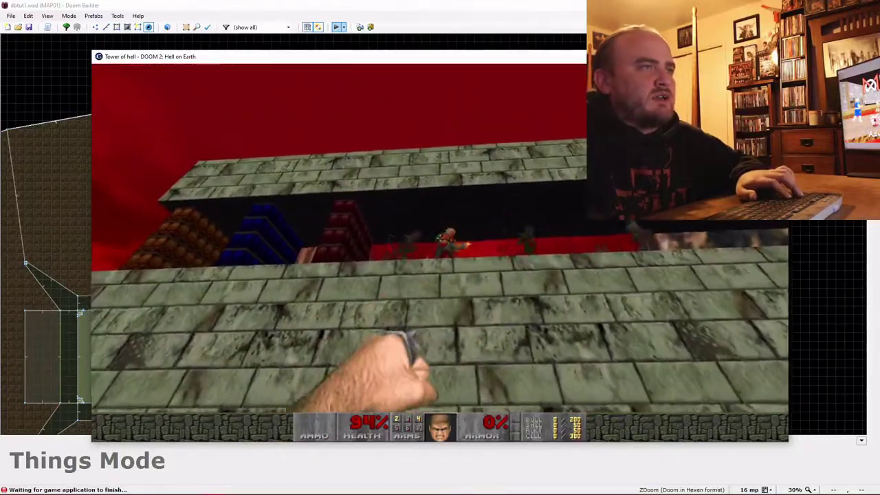
{"action": "key", "text": "Right"}
{"action": "key", "text": "ctrl"}
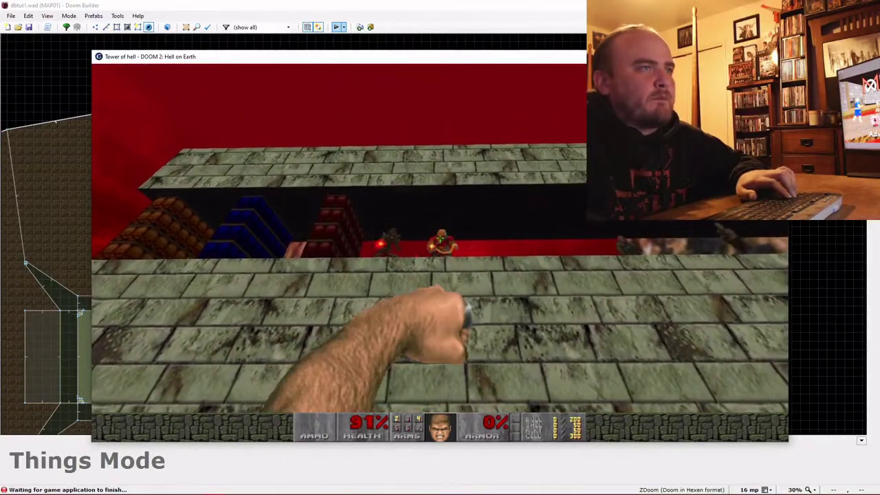
- Check the routes through the blood channel and across the stone walkway, and quit the game
{"action": "key", "text": "Up"}
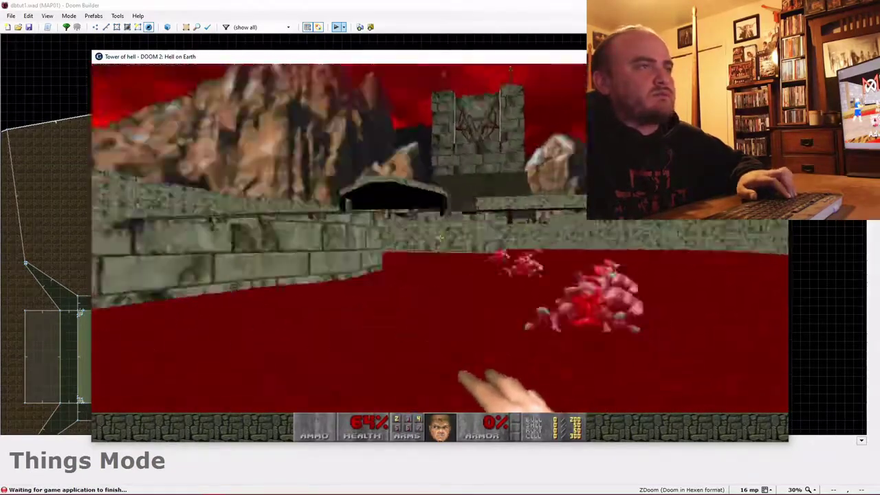
{"action": "key", "text": "Left"}
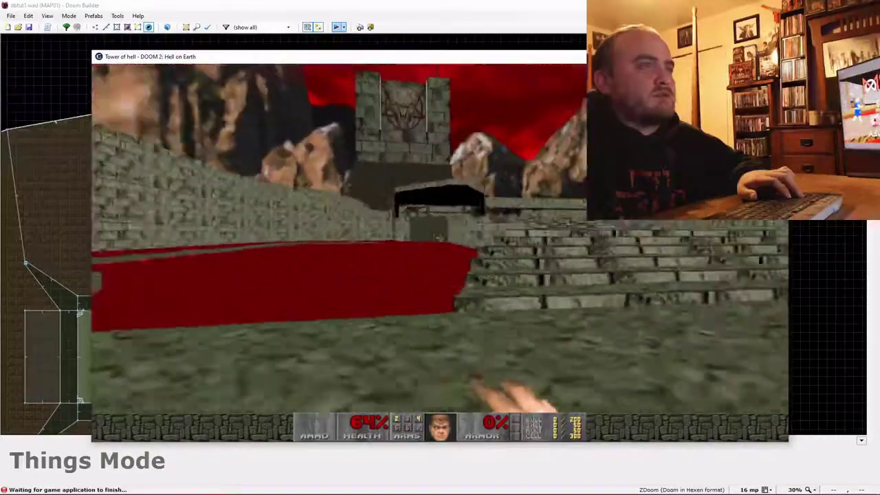
{"action": "key", "text": "Up"}
{"action": "key", "text": "Up"}
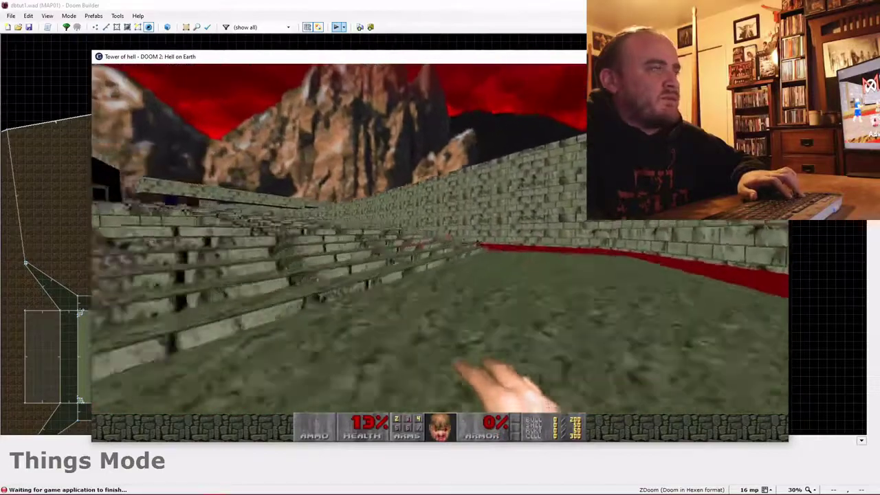
{"action": "key", "text": "Escape"}
{"action": "key", "text": "Up"}
{"action": "key", "text": "Return"}
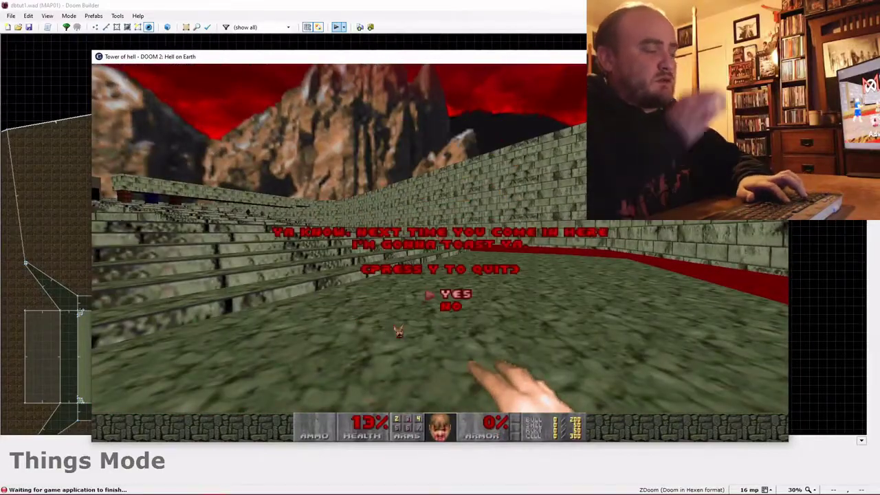
{"action": "key", "text": "y"}
- Inspect the dark corridor's surroundings, the Demons, the stone walkway and the blood channels on both sides of it in Visual Mode
{"action": "key", "text": "q"}
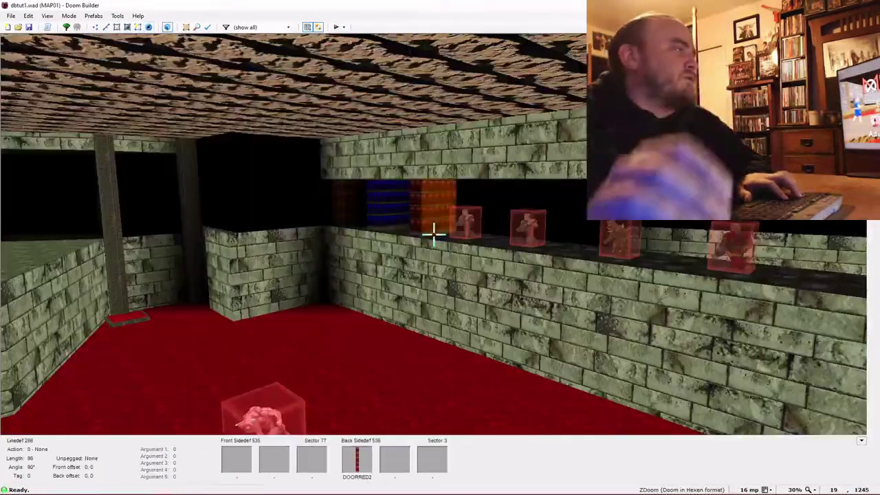
{"action": "key", "text": "e"}
{"action": "key", "text": "d"}
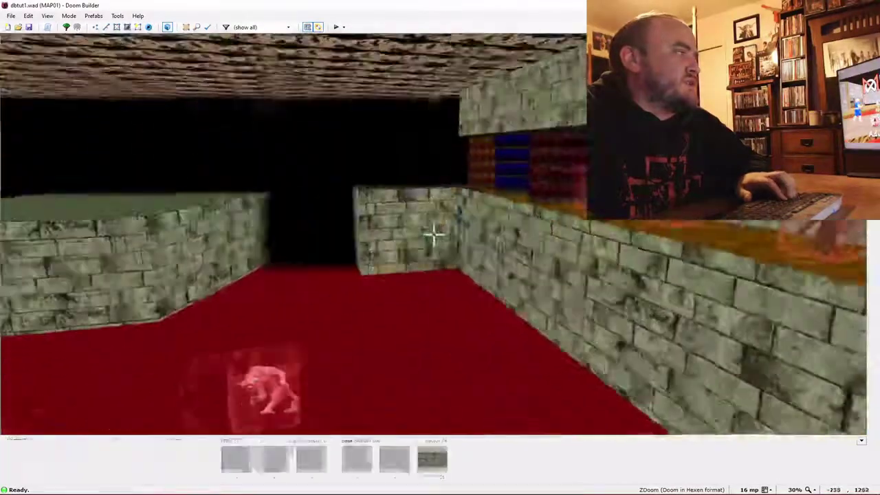
{"action": "key", "text": "d"}
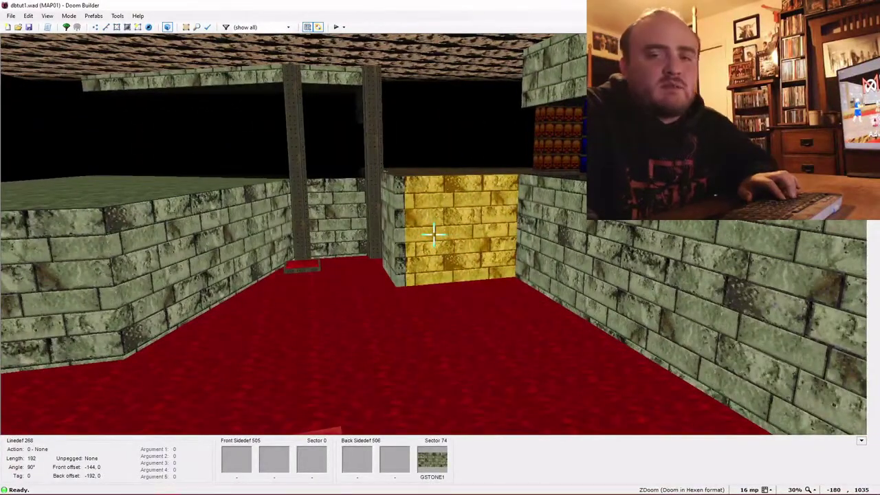
{"action": "key", "text": "e"}
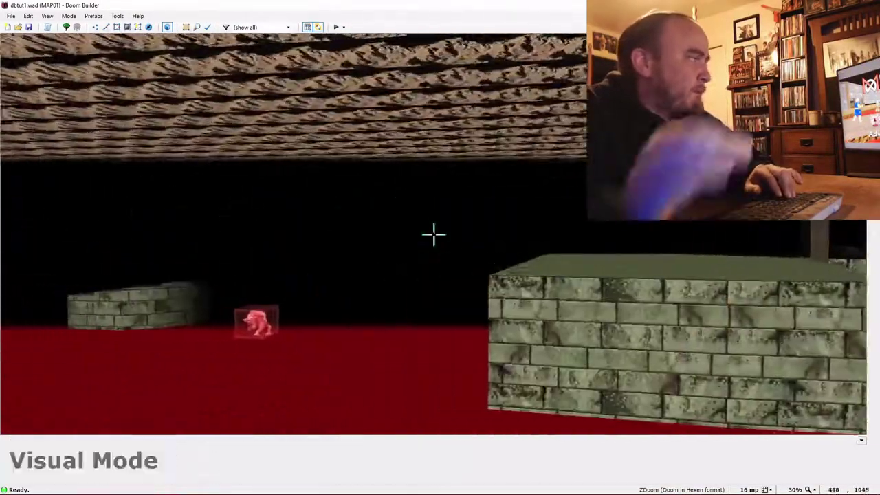
{"action": "key", "text": "e"}
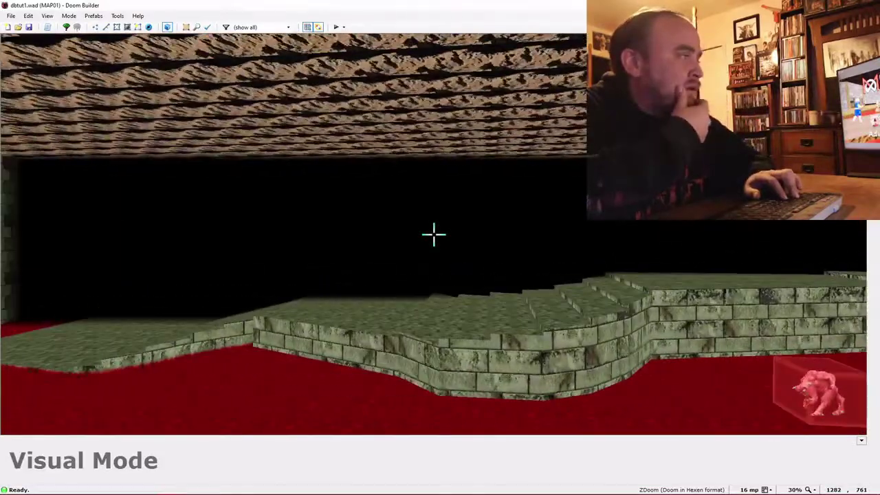
{"action": "key", "text": "e"}
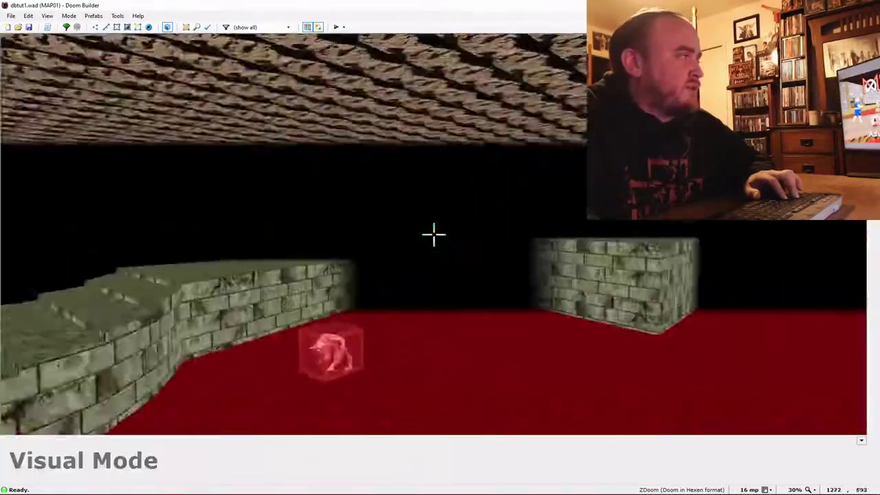
{"action": "key", "text": "e"}
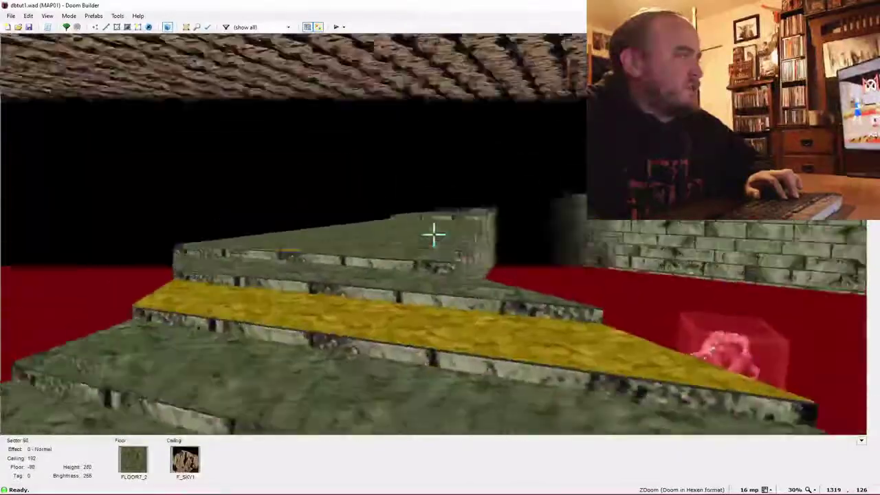
{"action": "key", "text": "e"}
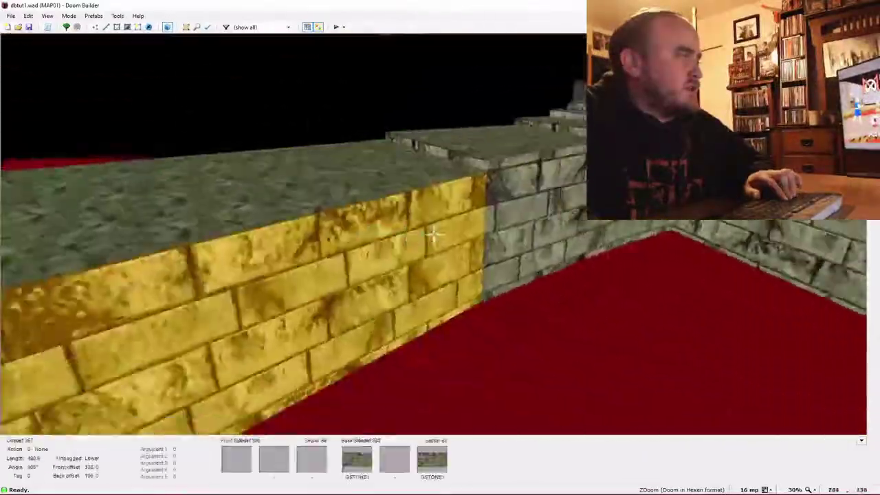
{"action": "key", "text": "w"}
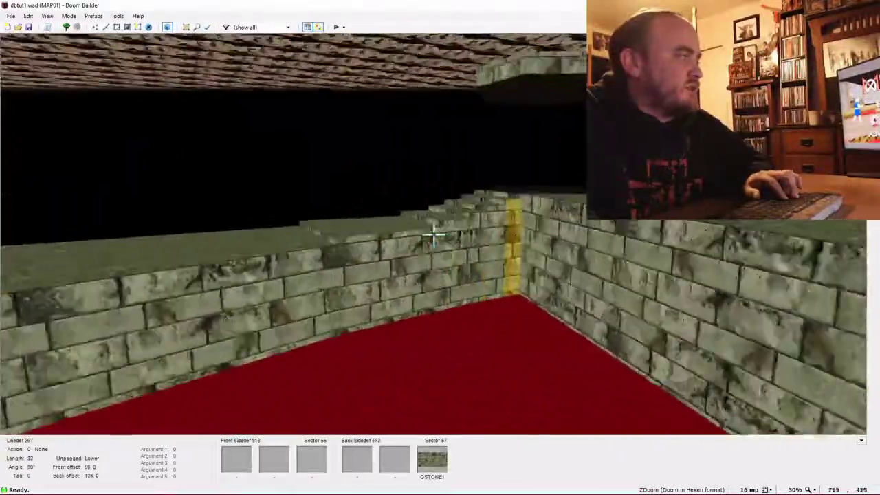
{"action": "key", "text": "e"}
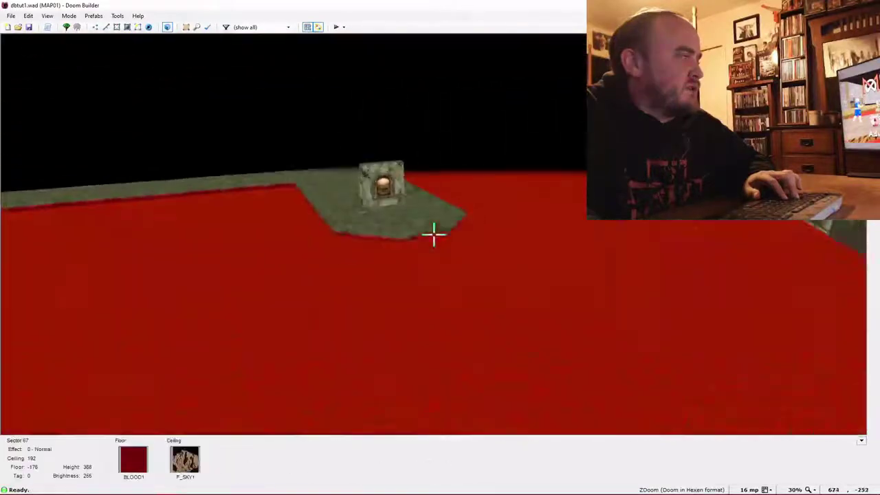